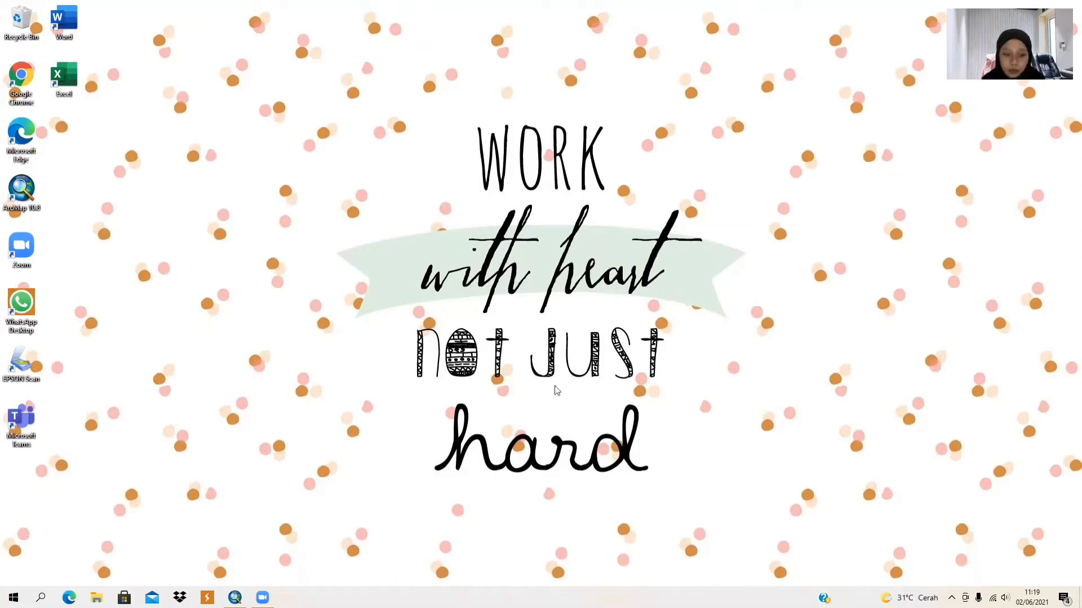
# Switch to ArcMap and add Kec_Singojuruh.shp from the Kecamatan Banyuwangi folder to the map.
pyautogui.click(235, 597)
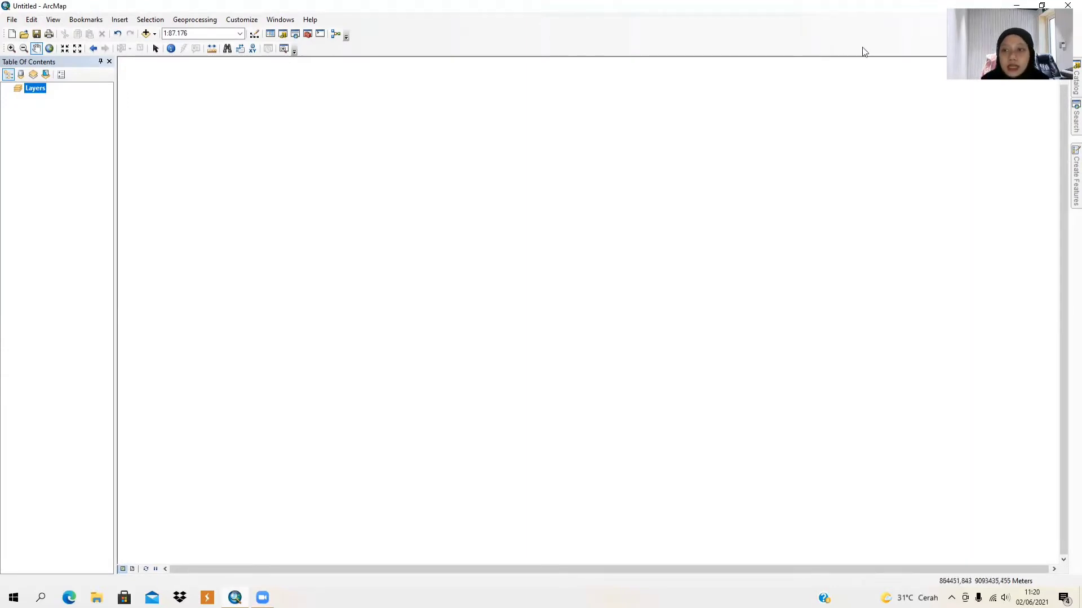
pyautogui.click(1074, 82)
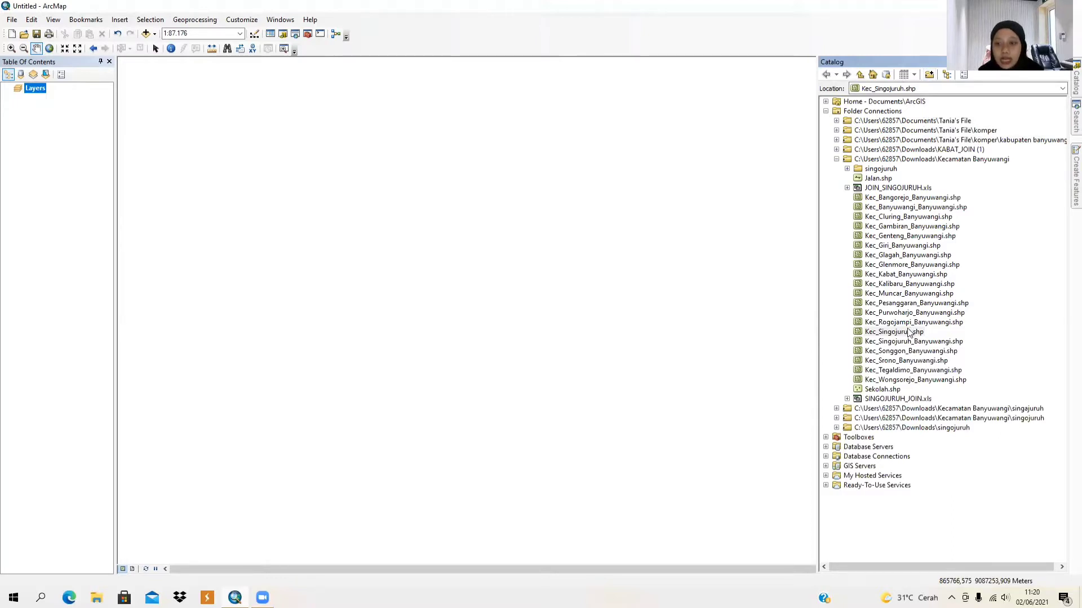
pyautogui.moveTo(878, 331); pyautogui.dragTo(591, 319)
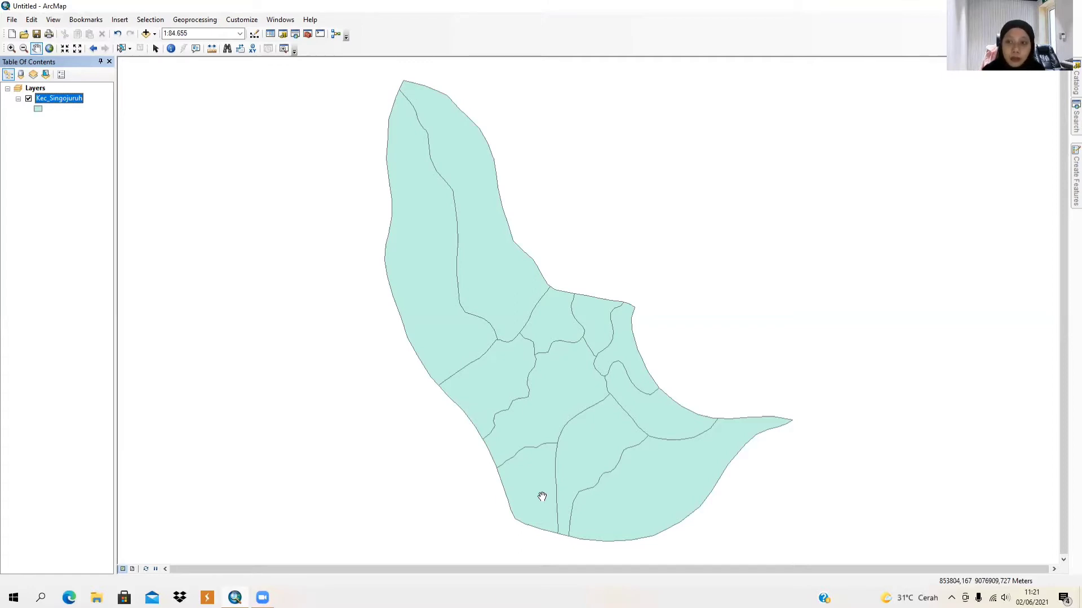
# In layout view, set up the page for Microsoft Print to PDF with A3 paper in landscape orientation.
pyautogui.click(133, 569)
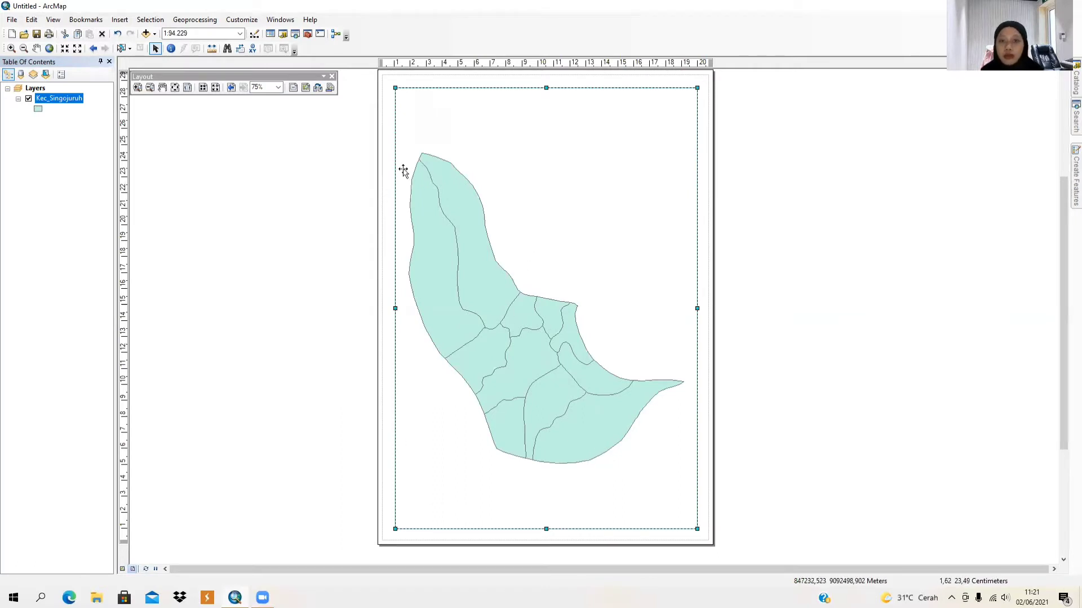
pyautogui.click(13, 22)
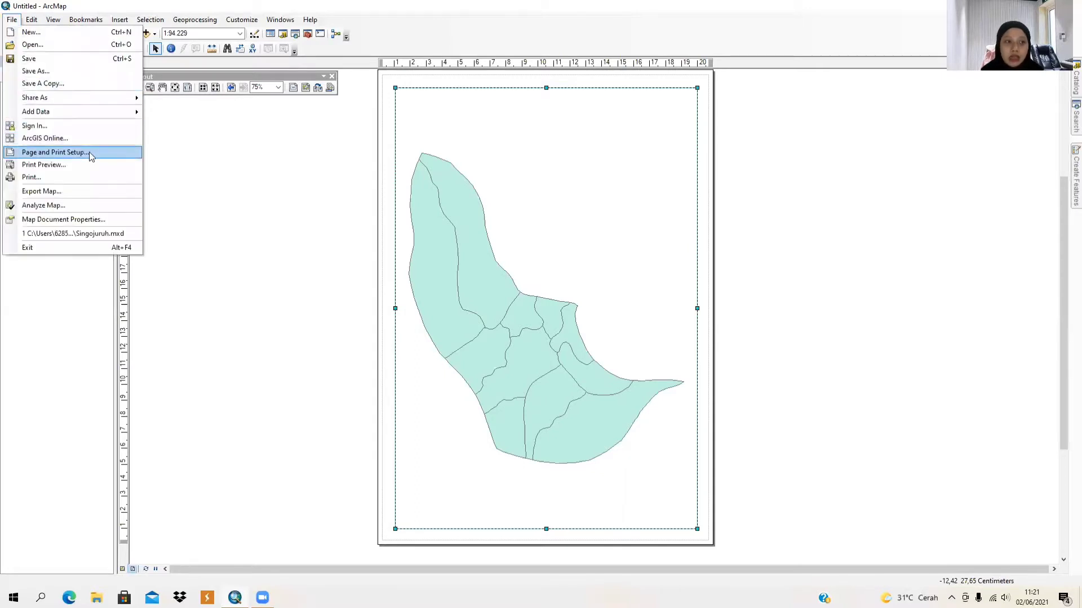
pyautogui.click(55, 152)
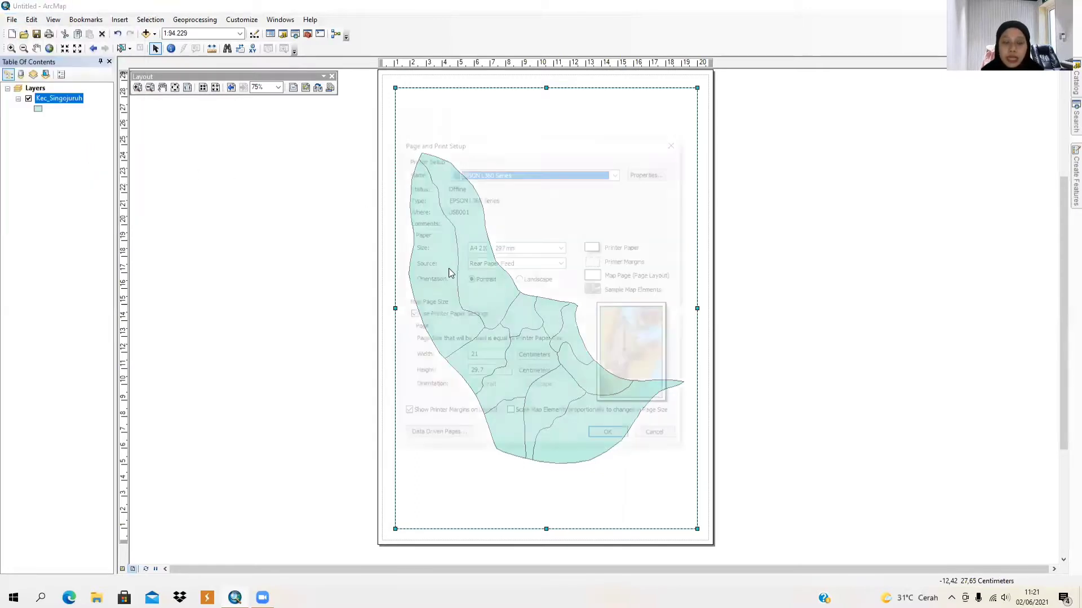
pyautogui.click(547, 176)
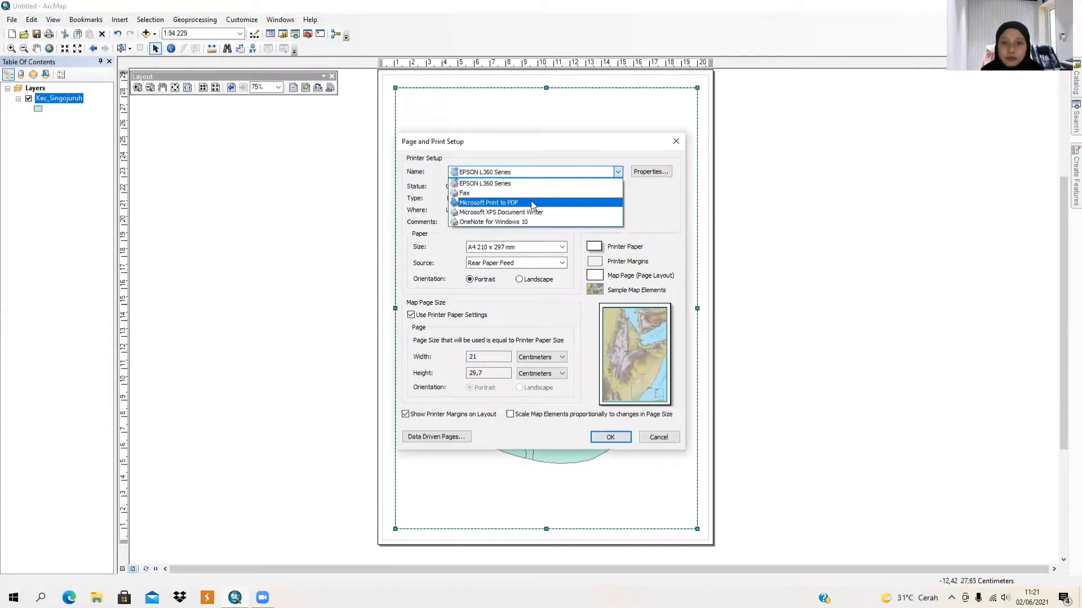
pyautogui.click(535, 203)
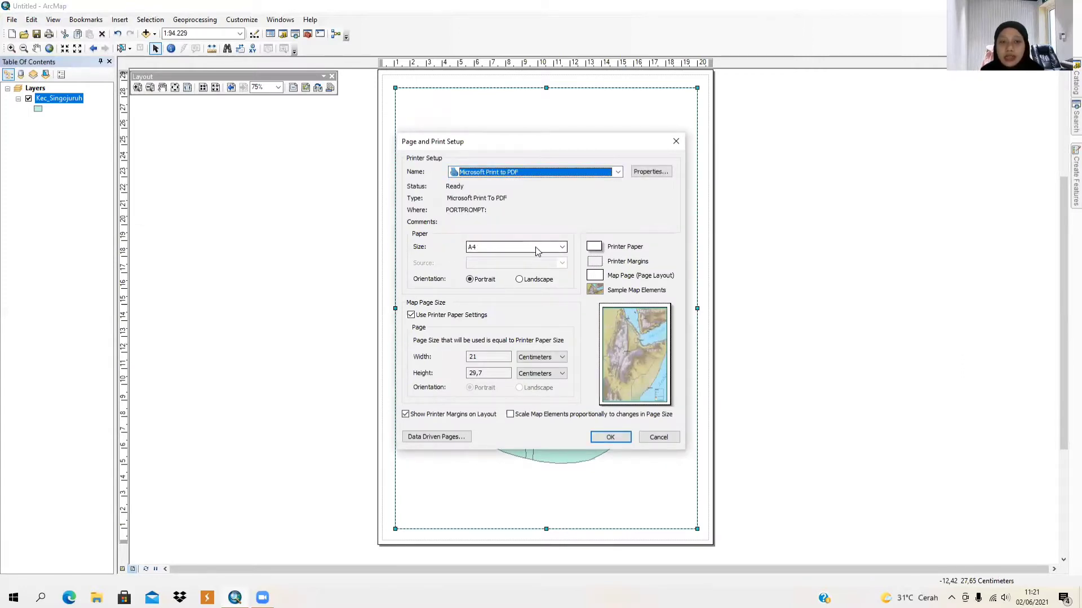
pyautogui.click(537, 250)
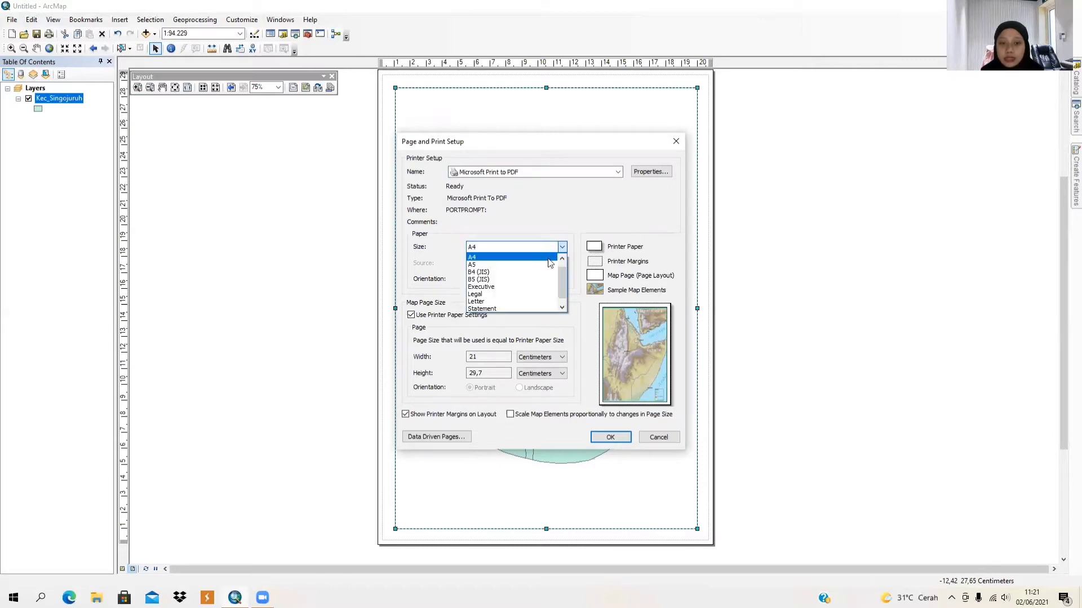
pyautogui.scroll(2, 561, 275)
pyautogui.click(517, 259)
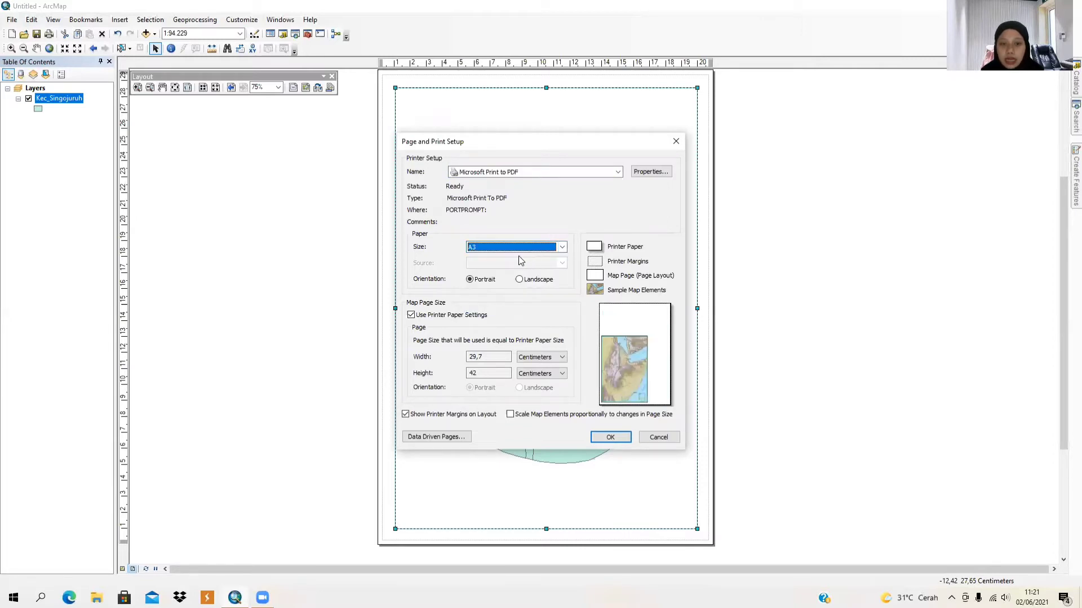
pyautogui.click(519, 279)
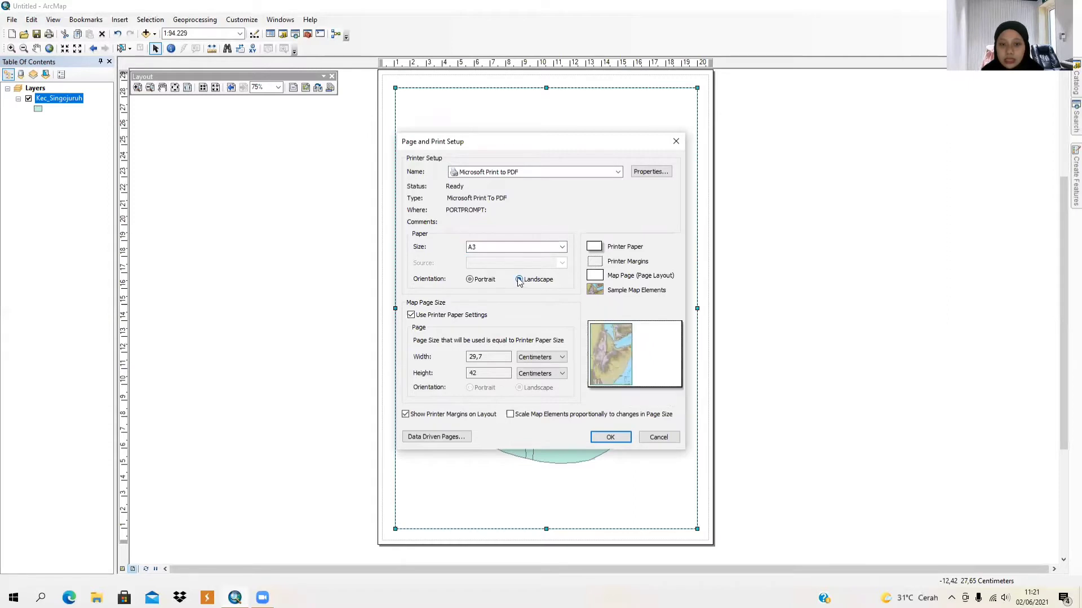
pyautogui.click(611, 438)
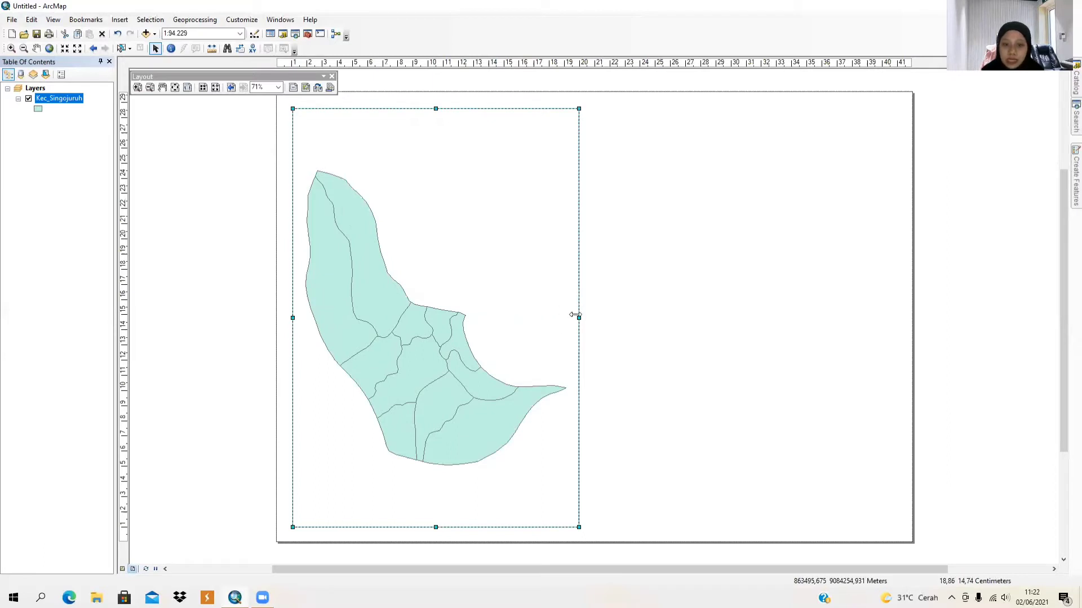
# Widen the data frame to about the 24 cm ruler mark, and replace the Layout toolbar with the Draw toolbar.
pyautogui.moveTo(578, 318); pyautogui.dragTo(647, 327)
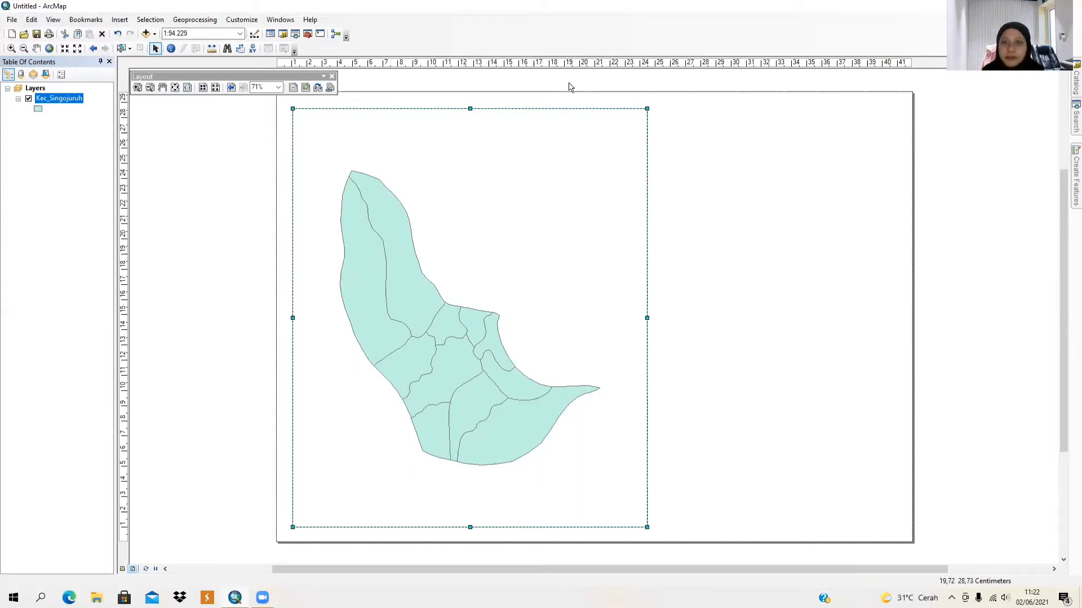
pyautogui.rightClick(596, 32)
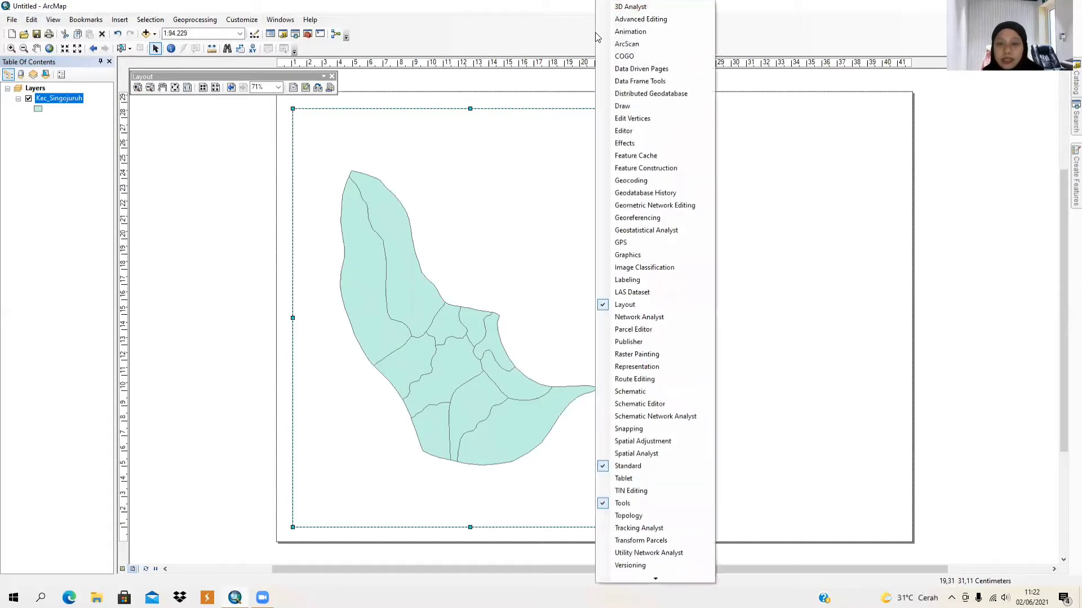
pyautogui.click(646, 107)
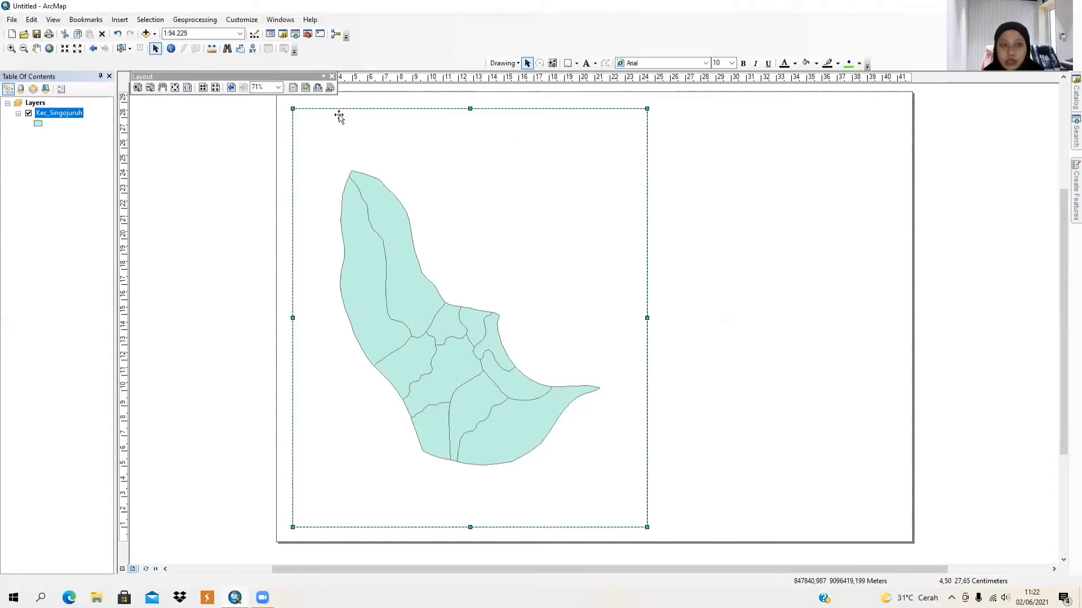
pyautogui.click(332, 76)
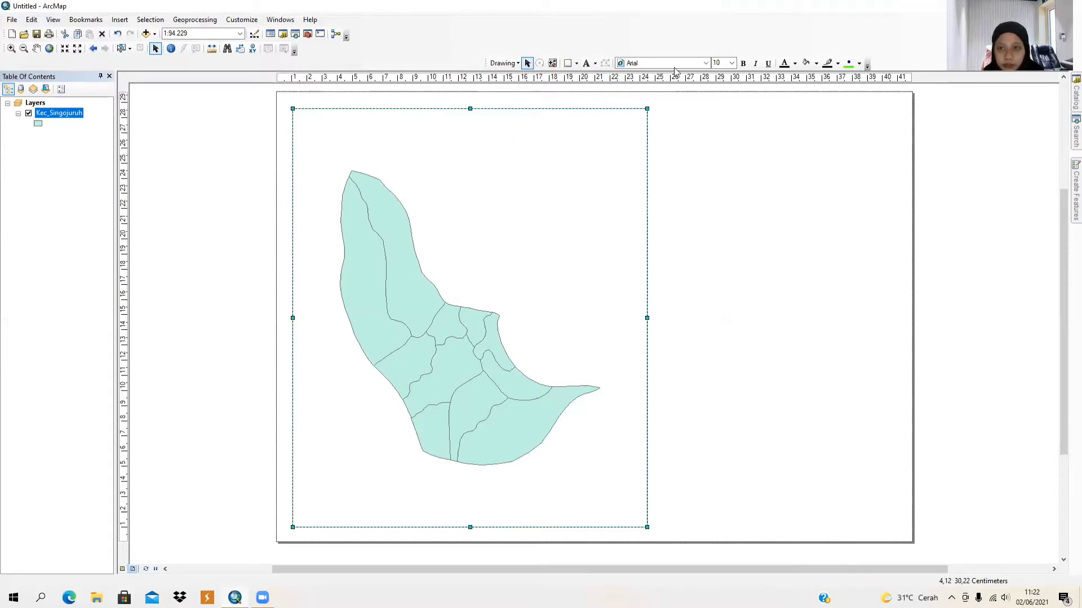
# Draw a graphic rectangle around the whole layout page, just inside its edges.
pyautogui.click(576, 63)
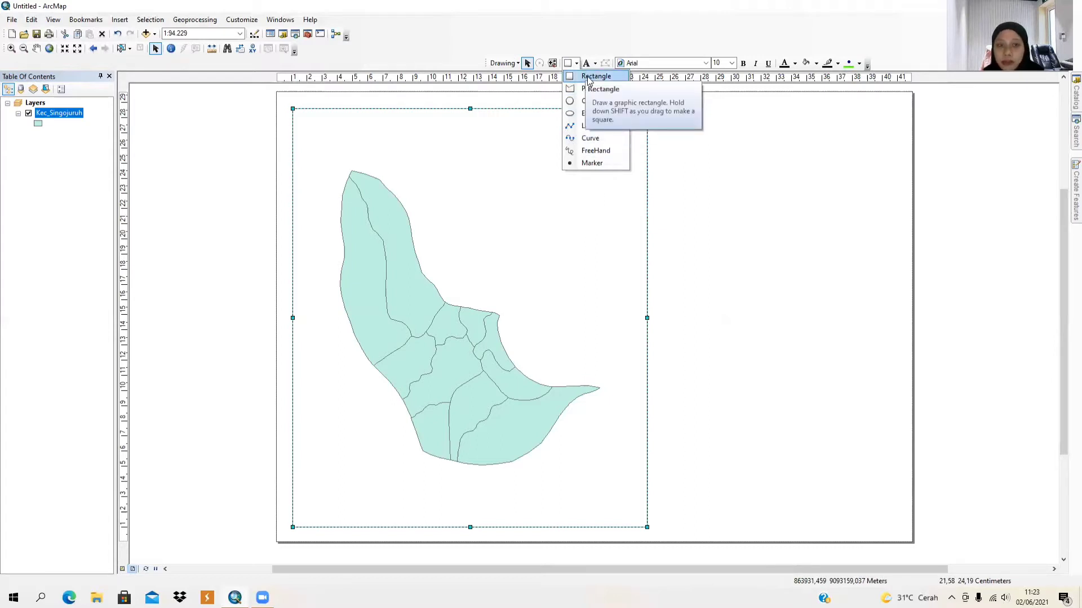
pyautogui.click(589, 79)
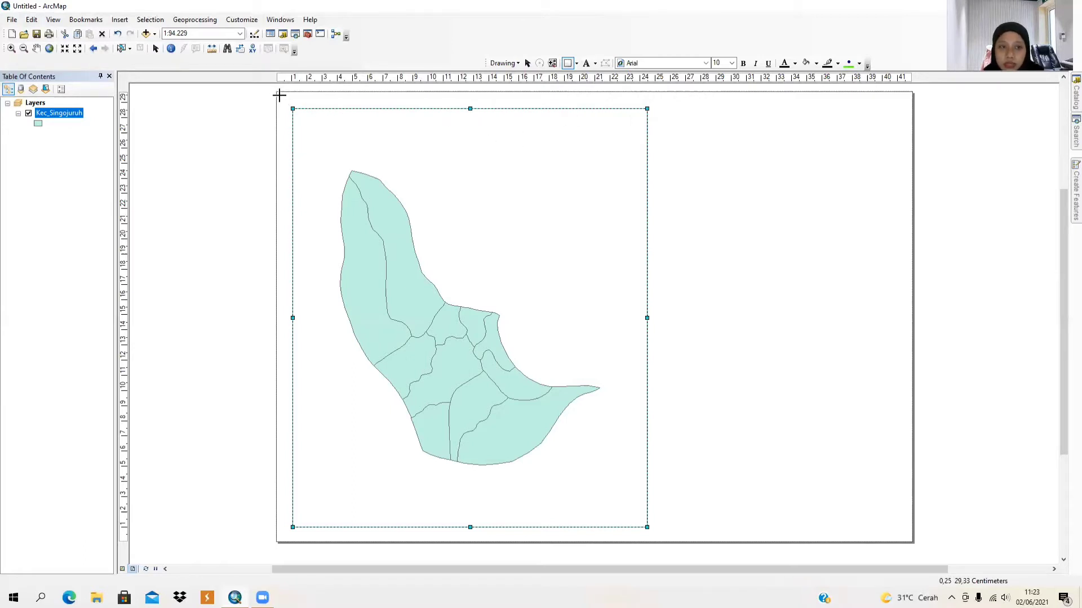
pyautogui.moveTo(278, 96); pyautogui.dragTo(908, 539)
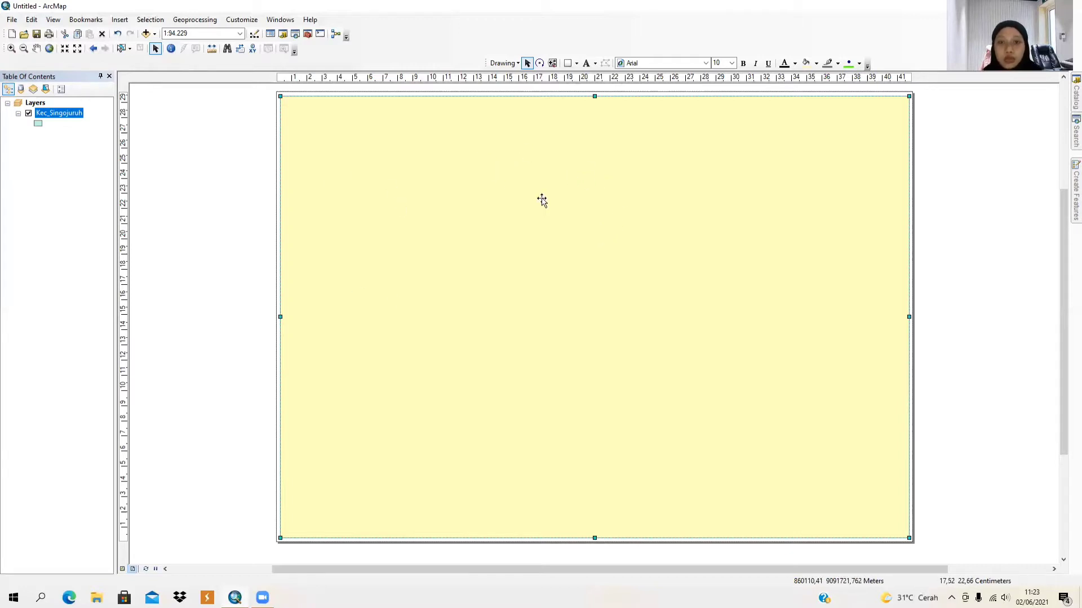
# Fill the page-sized rectangle with white and send it to the back, behind the data frame.
pyautogui.rightClick(706, 283)
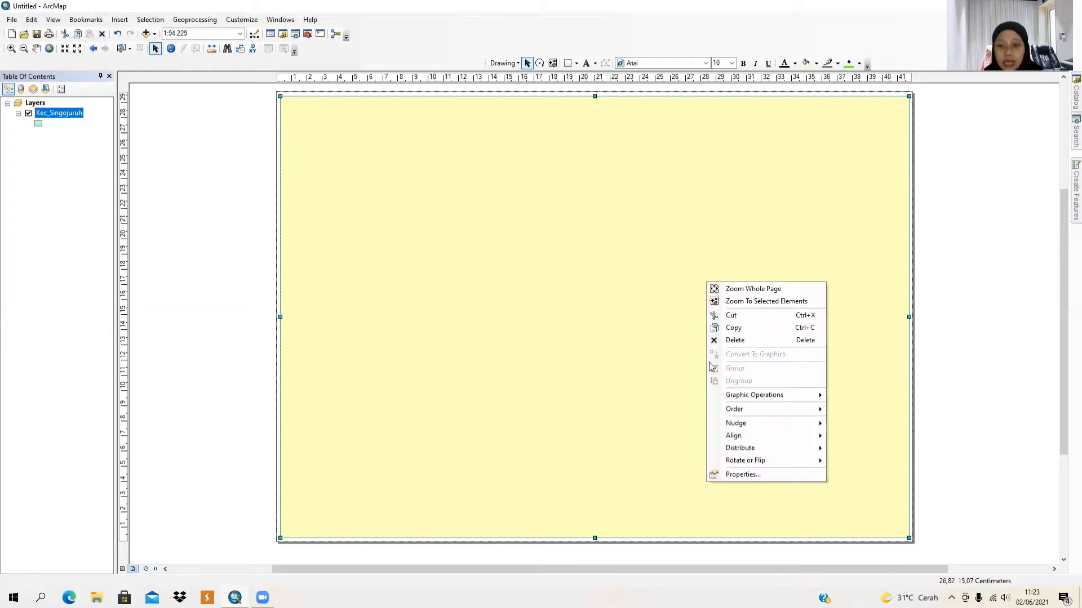
pyautogui.click(755, 474)
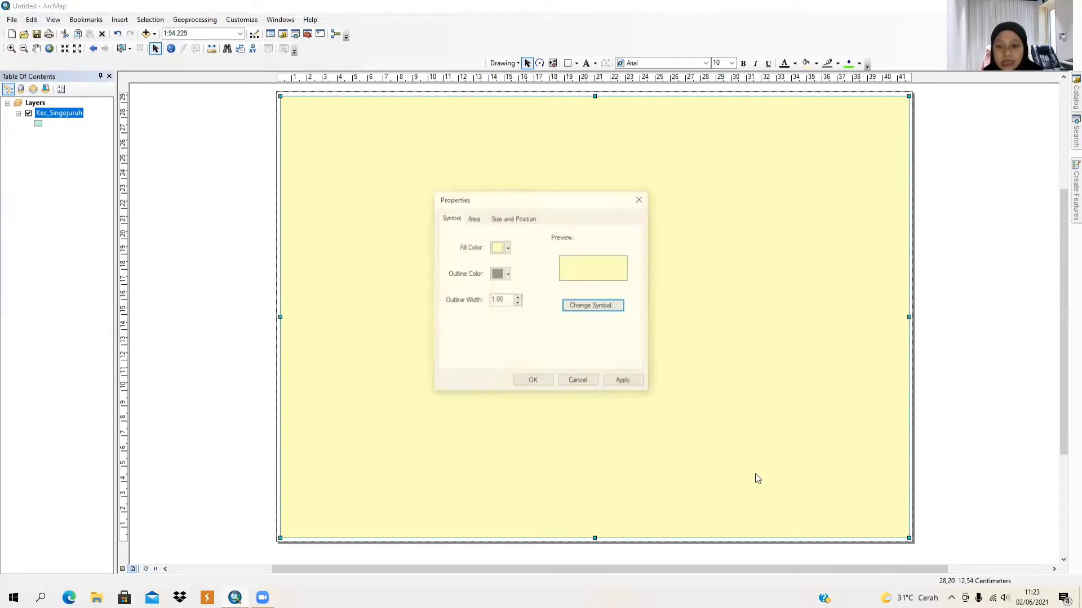
pyautogui.click(507, 248)
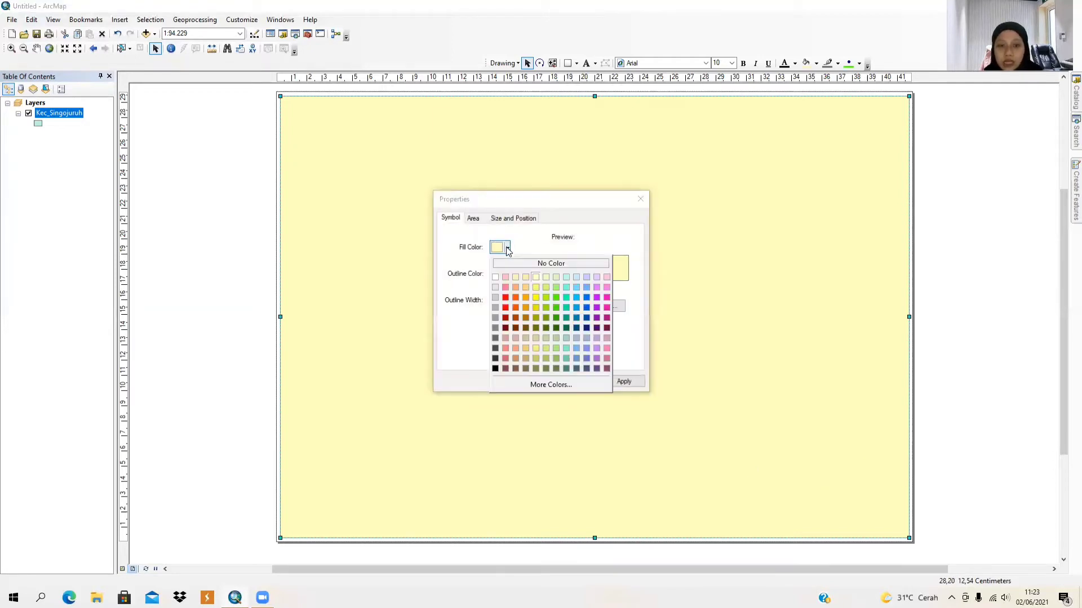
pyautogui.click(495, 277)
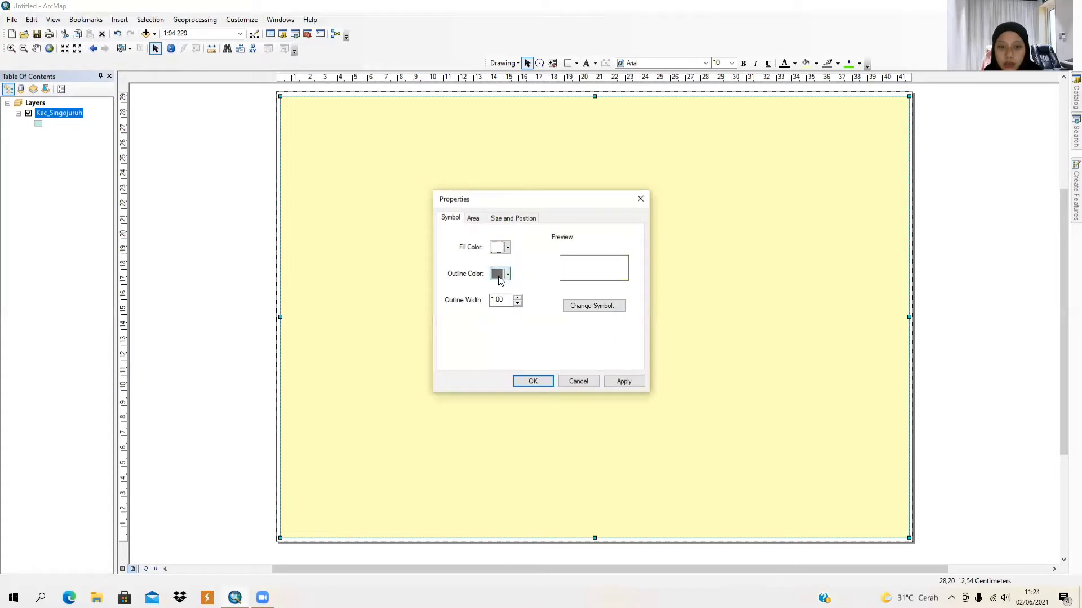
pyautogui.click(529, 378)
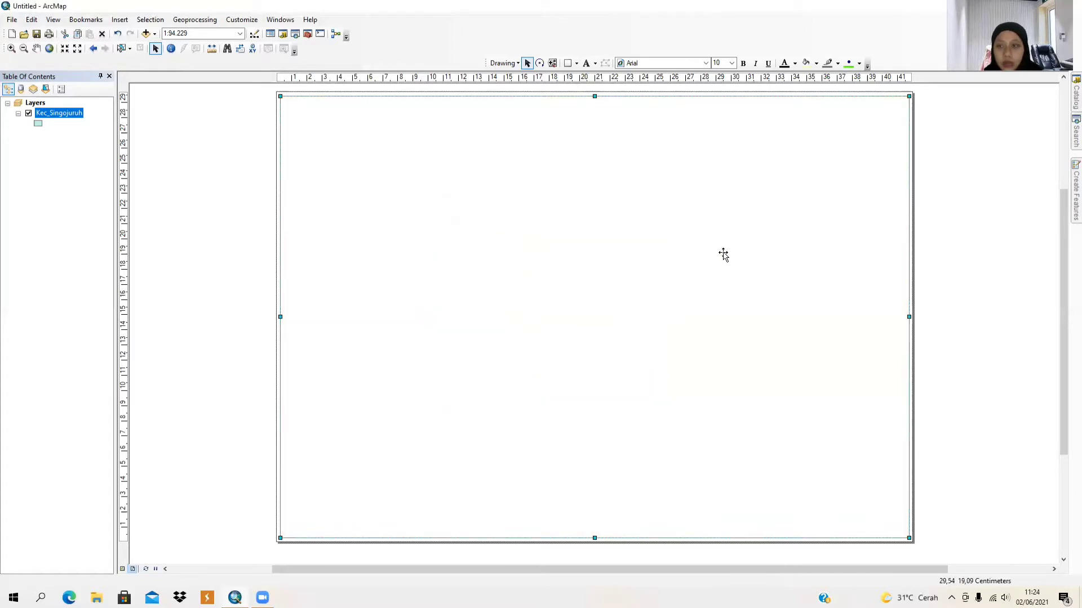
pyautogui.rightClick(646, 304)
pyautogui.moveTo(698, 436)
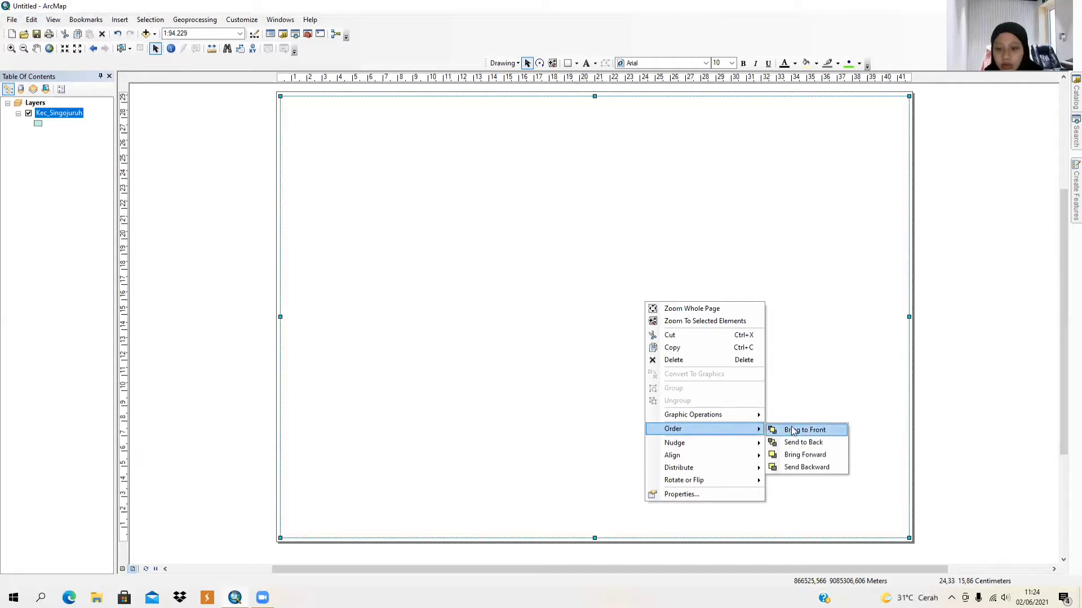
pyautogui.click(795, 444)
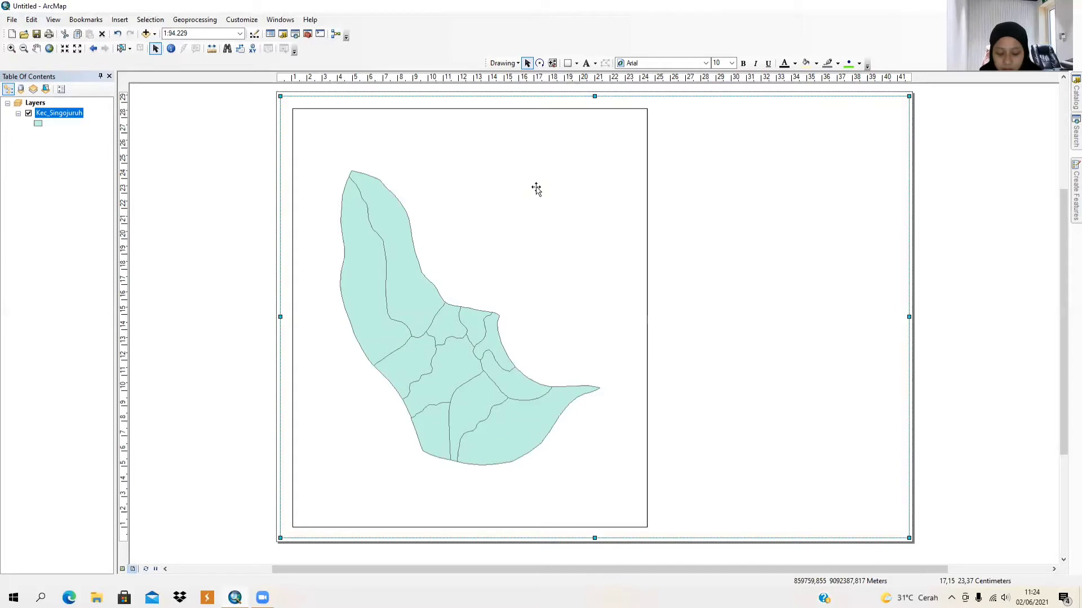
# Stack three rectangles about 16.3 cm wide beside the data frame, from its top edge downward, about 3, 2.4 and 1.6 cm high.
pyautogui.click(568, 63)
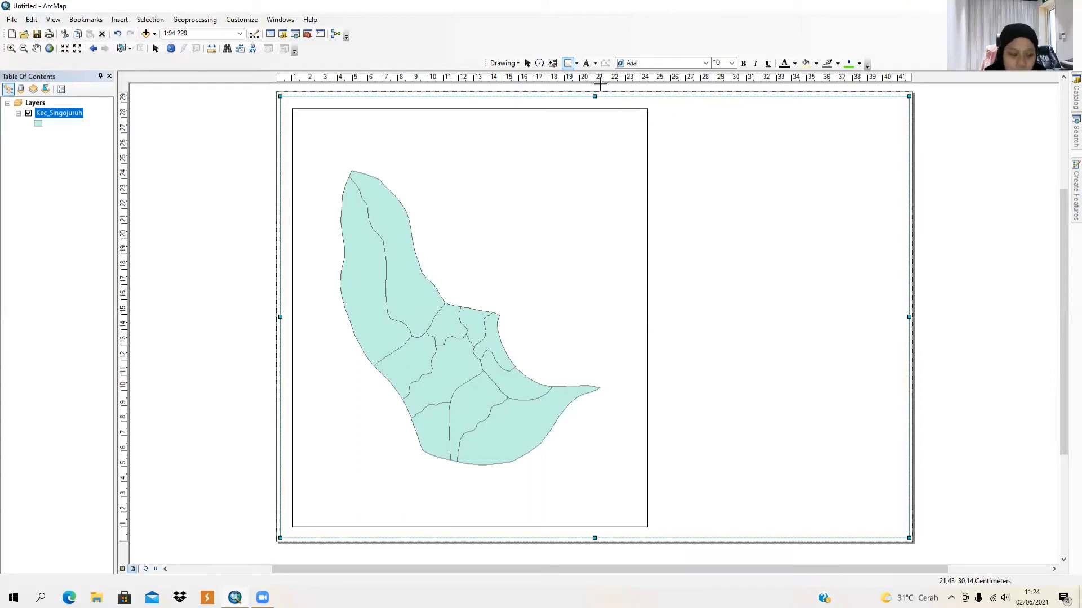
pyautogui.moveTo(656, 110)
pyautogui.mouseDown()
pyautogui.moveTo(830, 157)
pyautogui.moveTo(902, 155)
pyautogui.mouseUp()
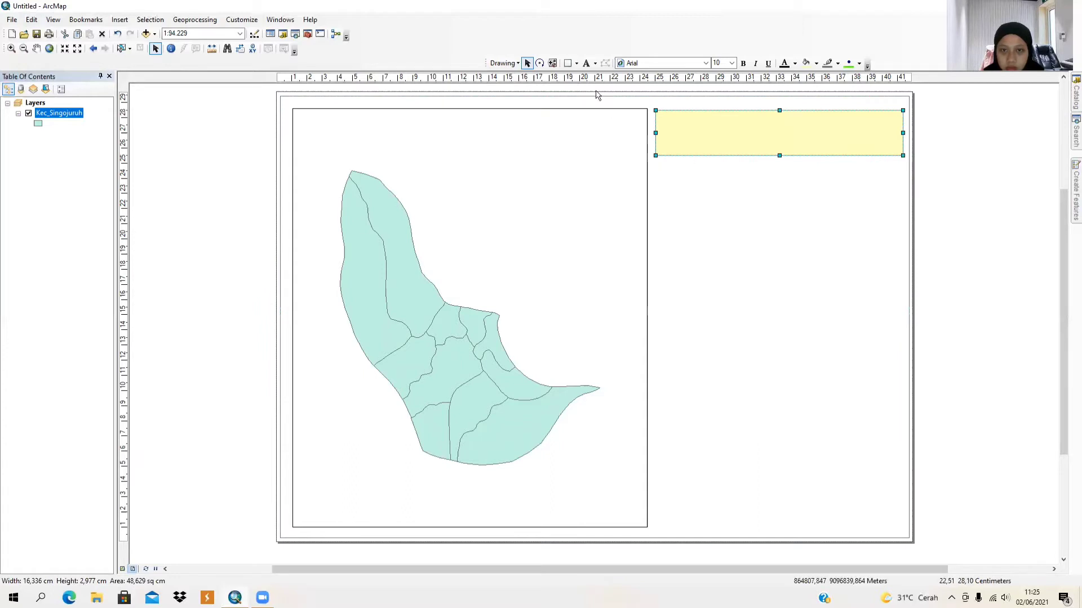
pyautogui.click(566, 64)
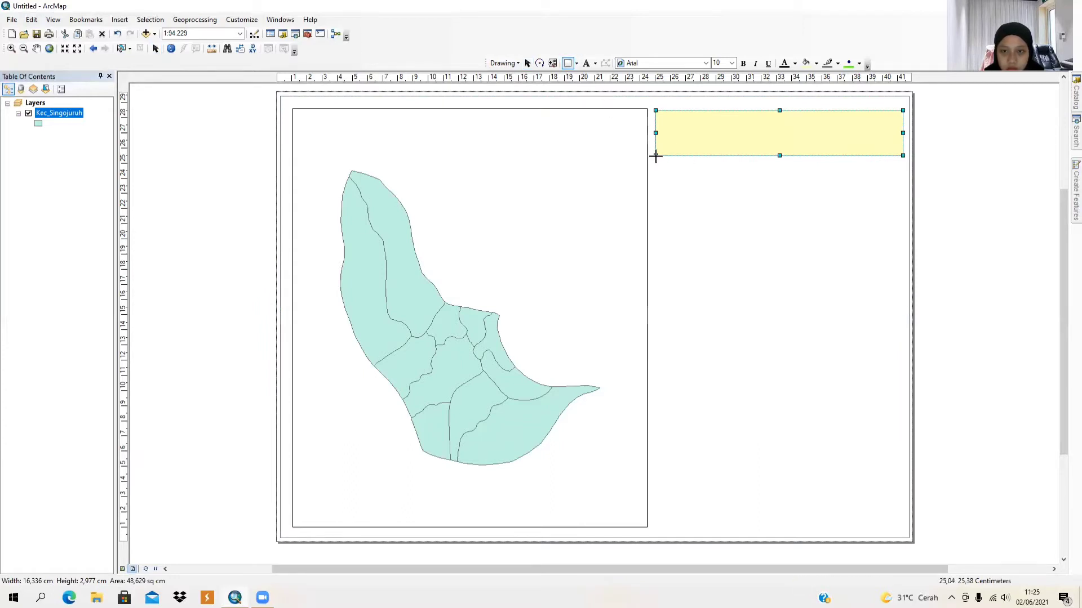
pyautogui.moveTo(655, 157); pyautogui.dragTo(903, 192)
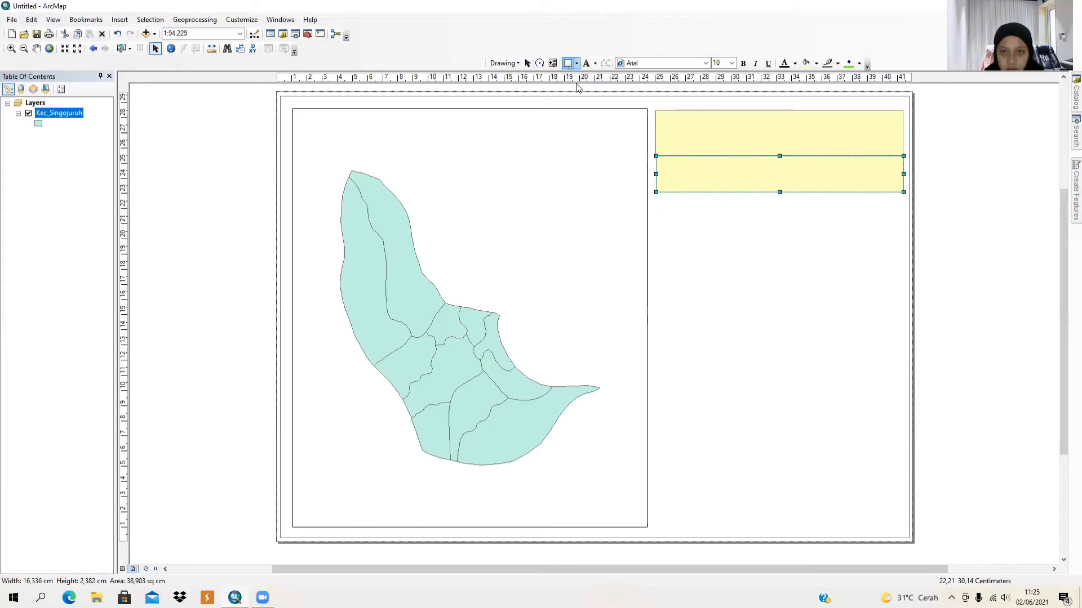
pyautogui.moveTo(656, 192); pyautogui.dragTo(902, 216)
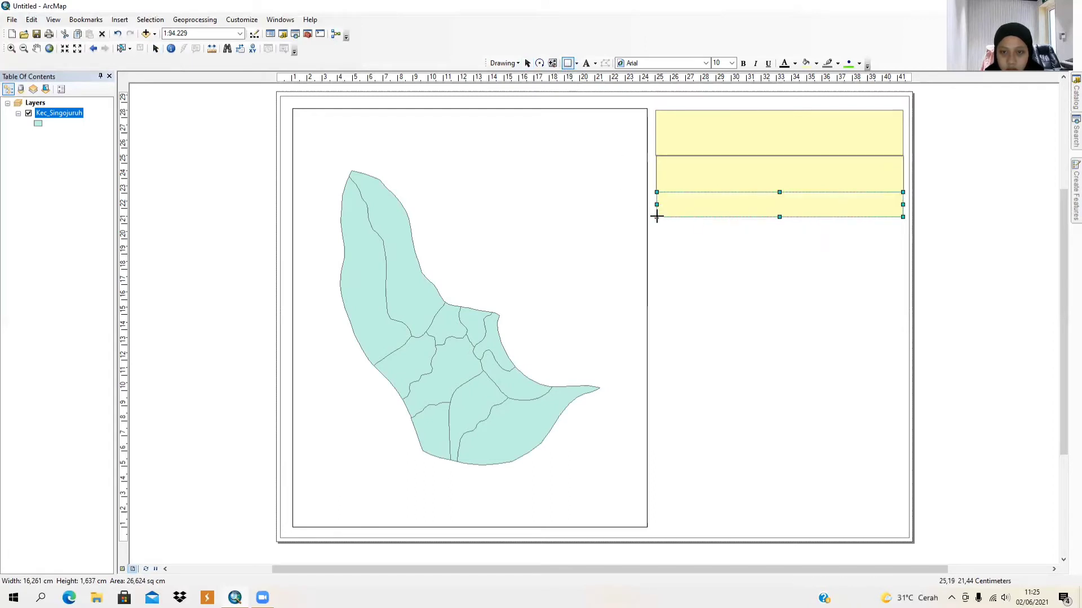
# Add three more stacked rectangles about 16 cm wide below the existing boxes, about 5.2, 10.5 and 4.7 cm high.
pyautogui.moveTo(659, 220)
pyautogui.mouseDown()
pyautogui.moveTo(762, 278)
pyautogui.moveTo(901, 297)
pyautogui.mouseUp()
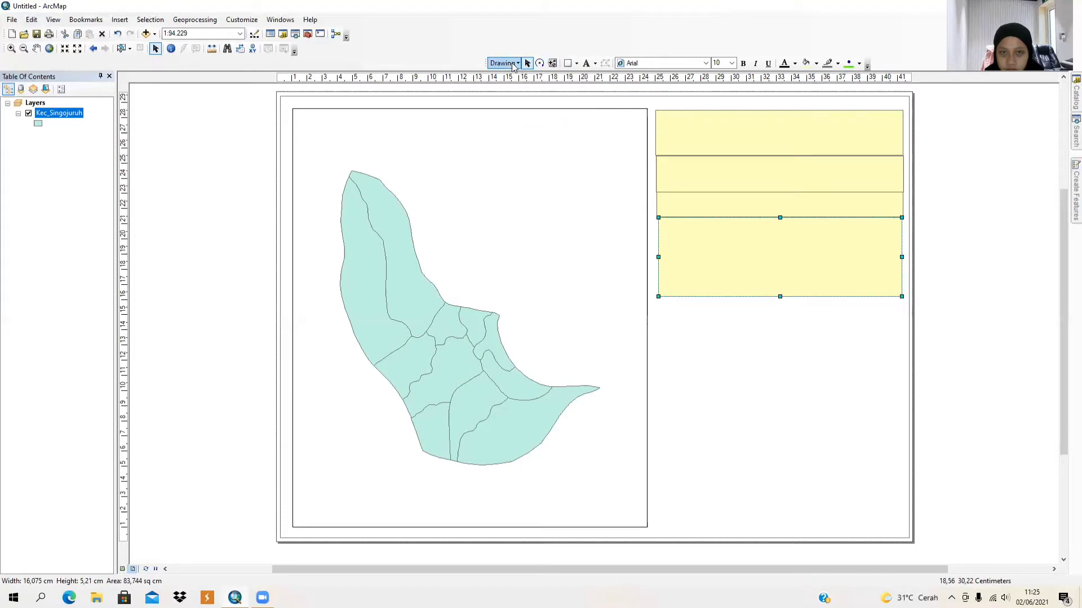
pyautogui.click(569, 64)
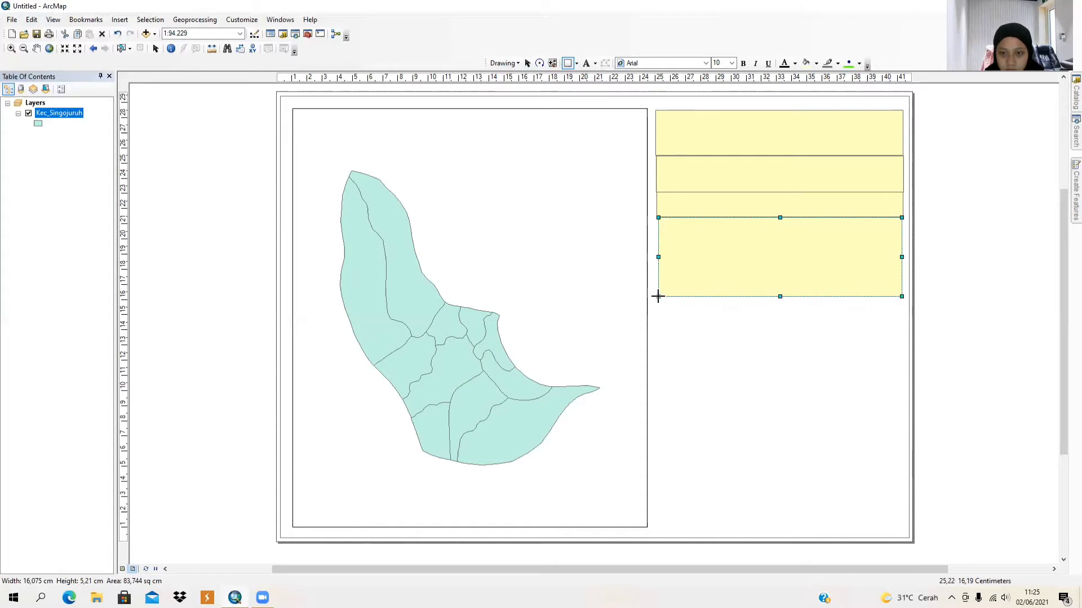
pyautogui.moveTo(661, 303); pyautogui.dragTo(902, 456)
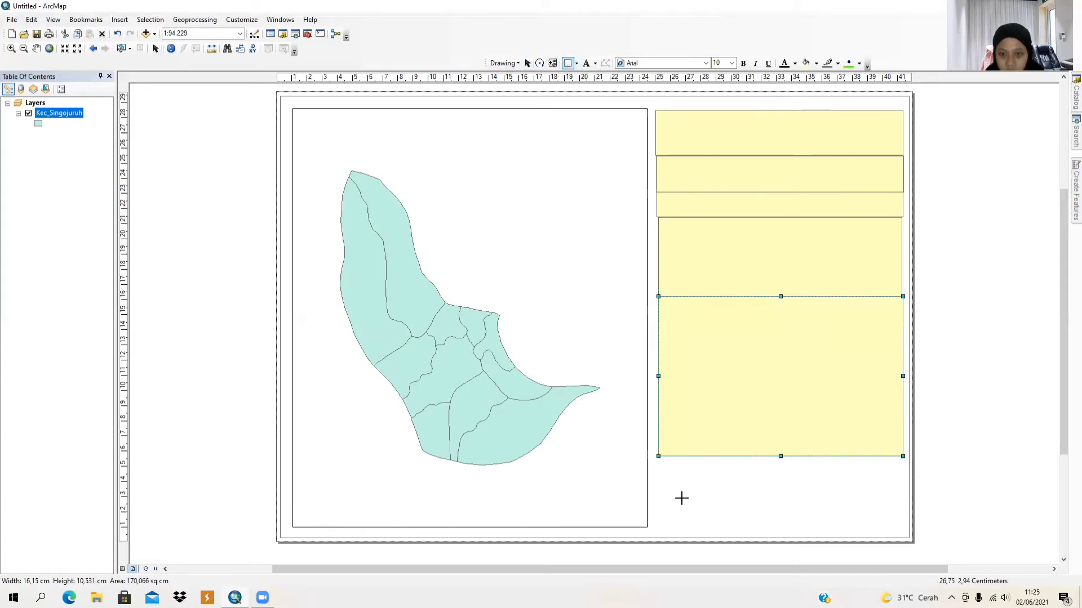
pyautogui.moveTo(658, 458); pyautogui.dragTo(903, 530)
pyautogui.moveTo(903, 529); pyautogui.dragTo(903, 529)
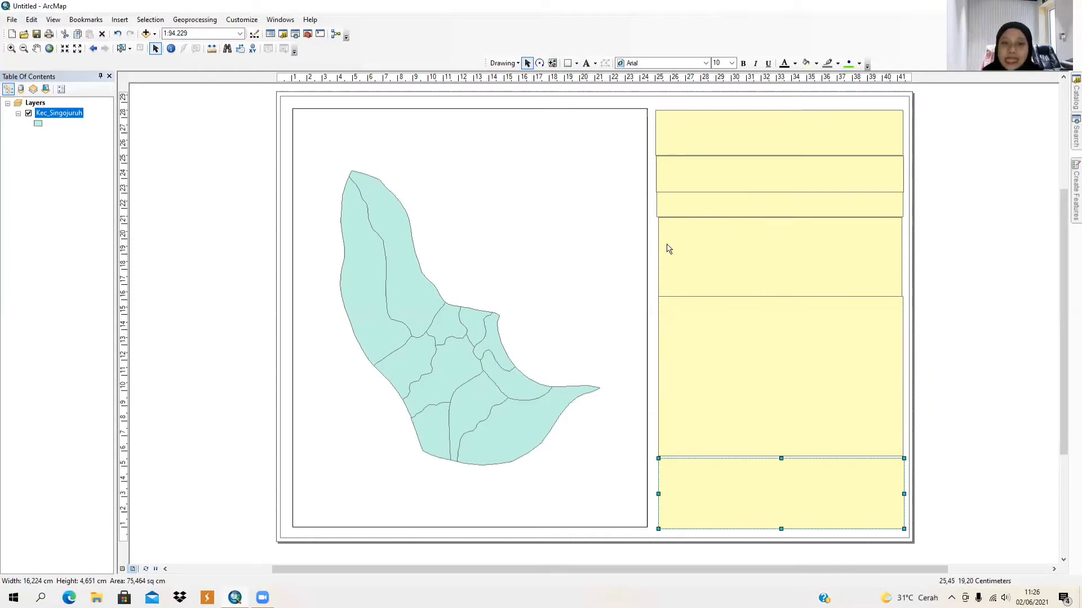
# Add a horizontal guide along the data frame's top edge and extend the uppermost side box up to it.
pyautogui.scroll(-2, 812, 251)
pyautogui.scroll(4, 811, 251)
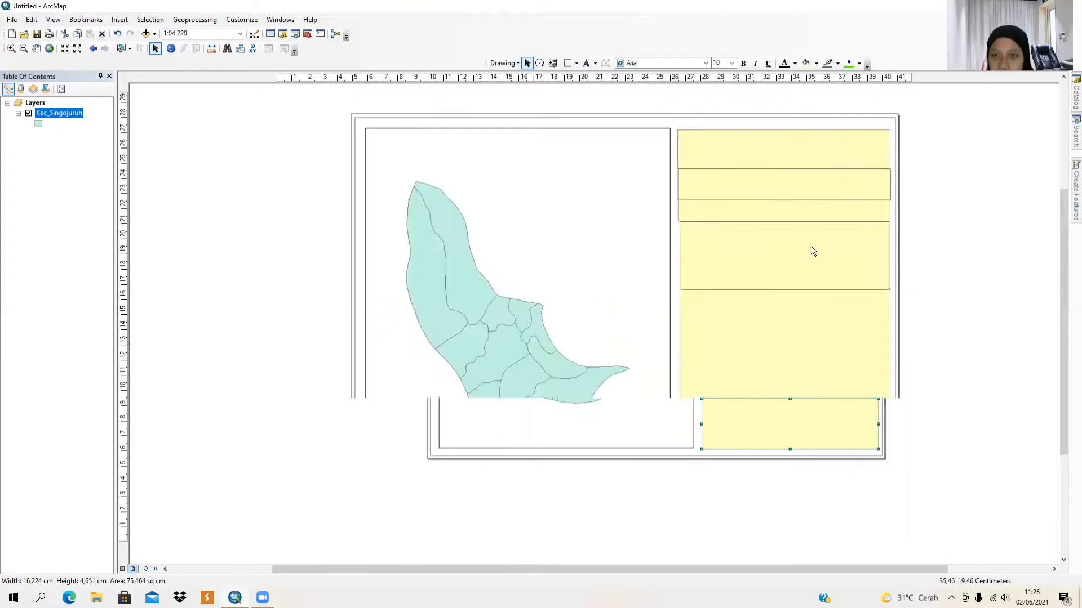
pyautogui.moveTo(1063, 275); pyautogui.dragTo(1063, 254)
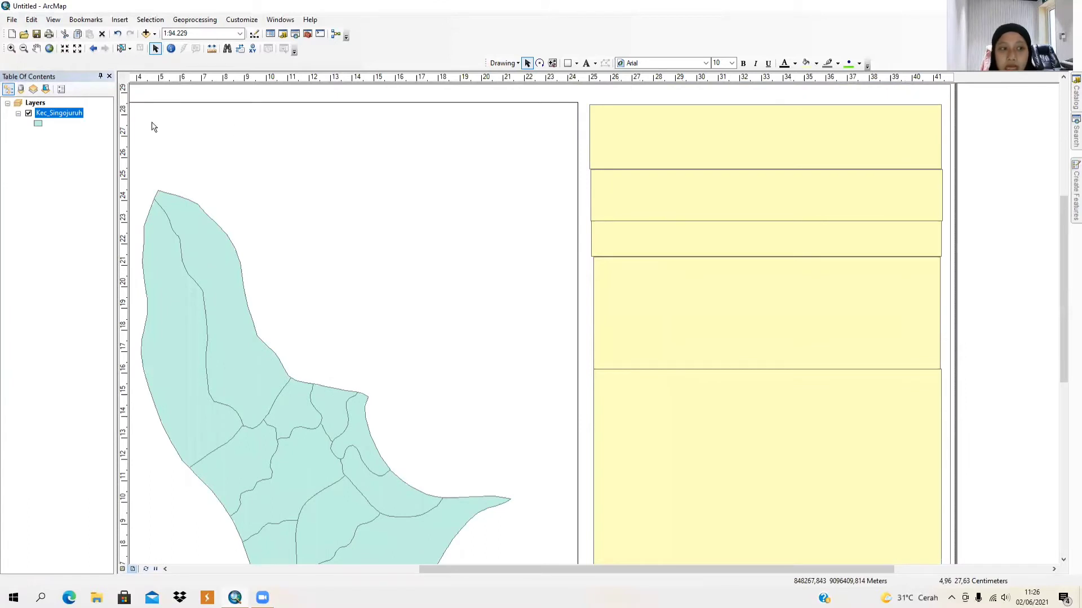
pyautogui.click(126, 103)
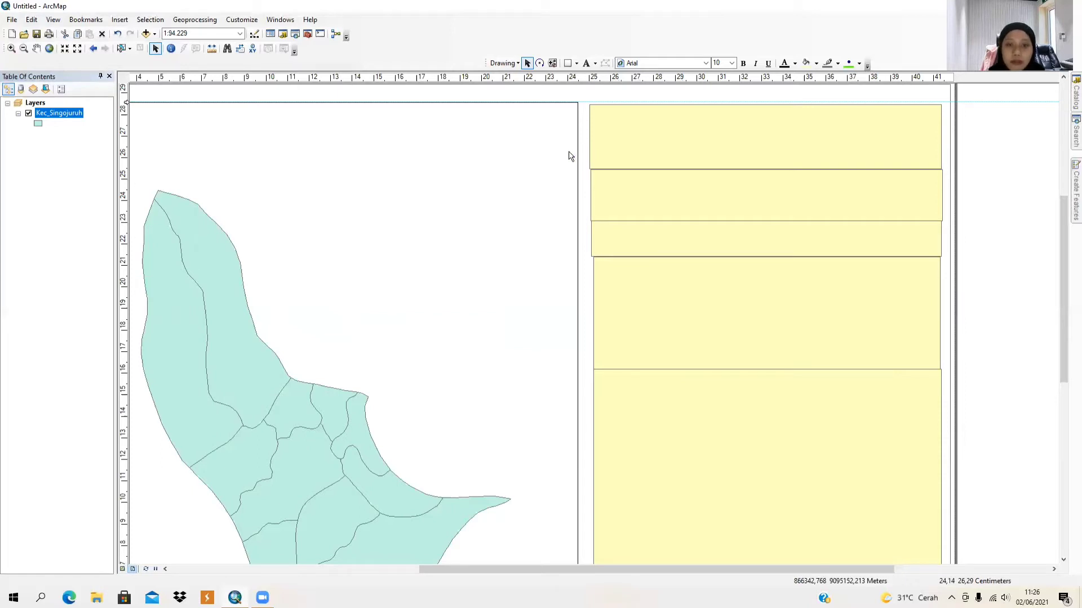
pyautogui.click(652, 136)
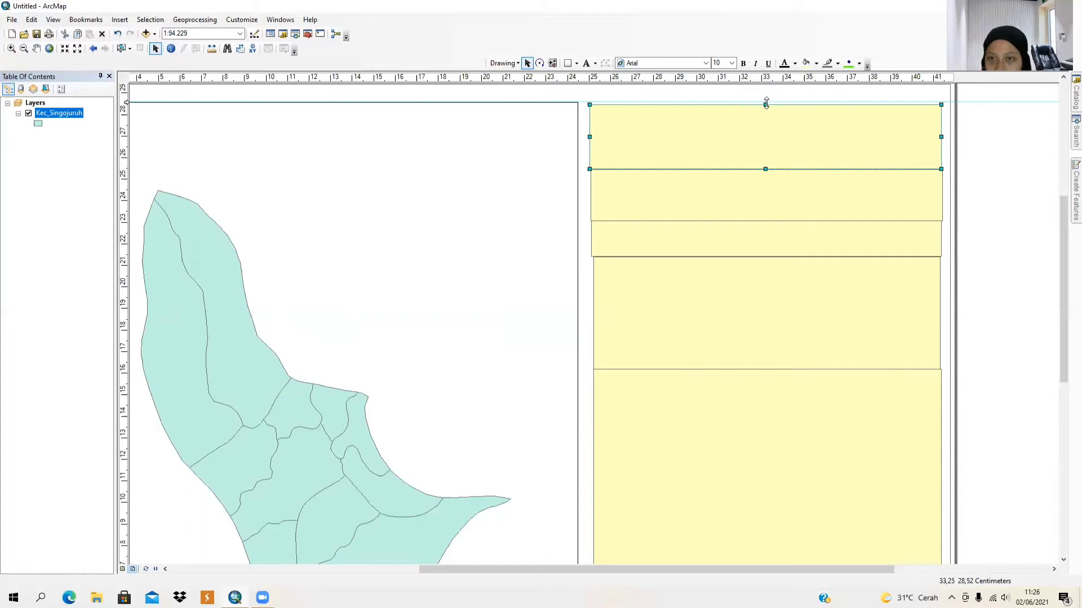
pyautogui.moveTo(766, 103); pyautogui.dragTo(766, 102)
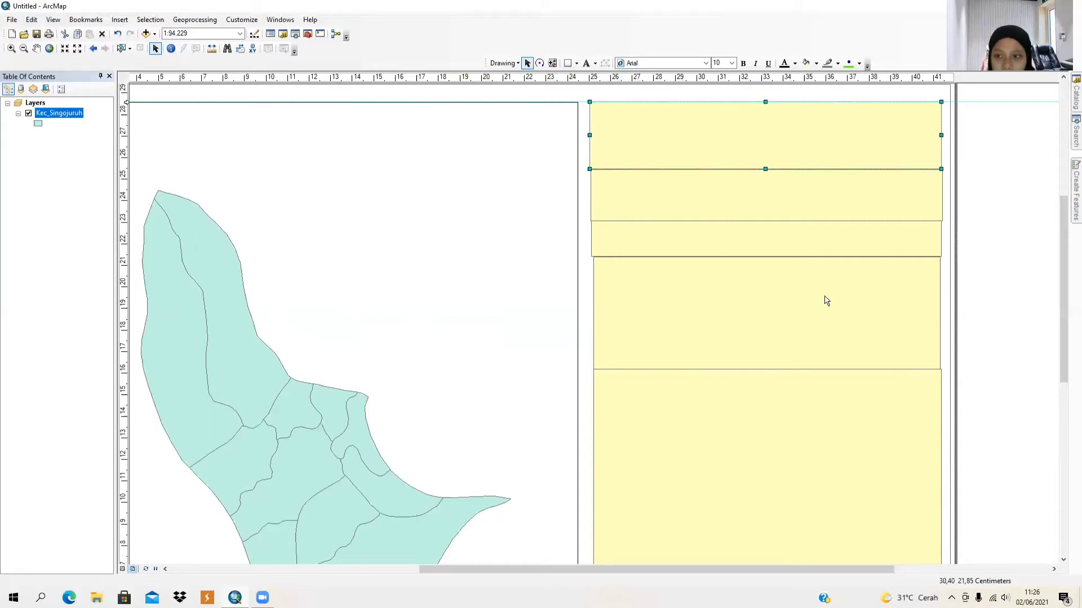
# Add a guide along the data frame's bottom edge, align the lowest box's base to it and close the gap to the box above.
pyautogui.moveTo(1065, 309); pyautogui.dragTo(1064, 440)
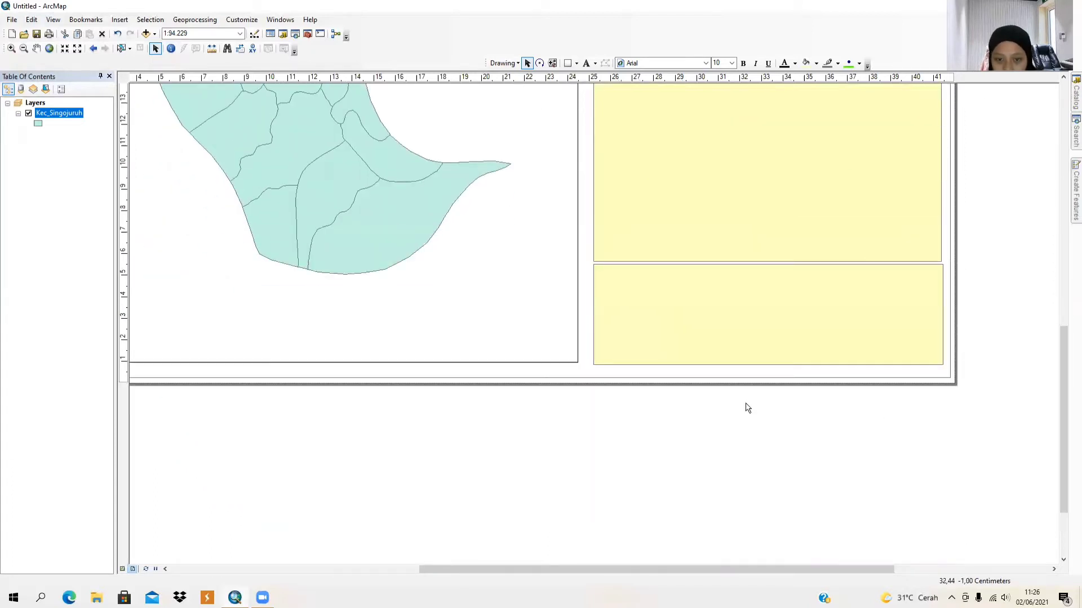
pyautogui.click(126, 361)
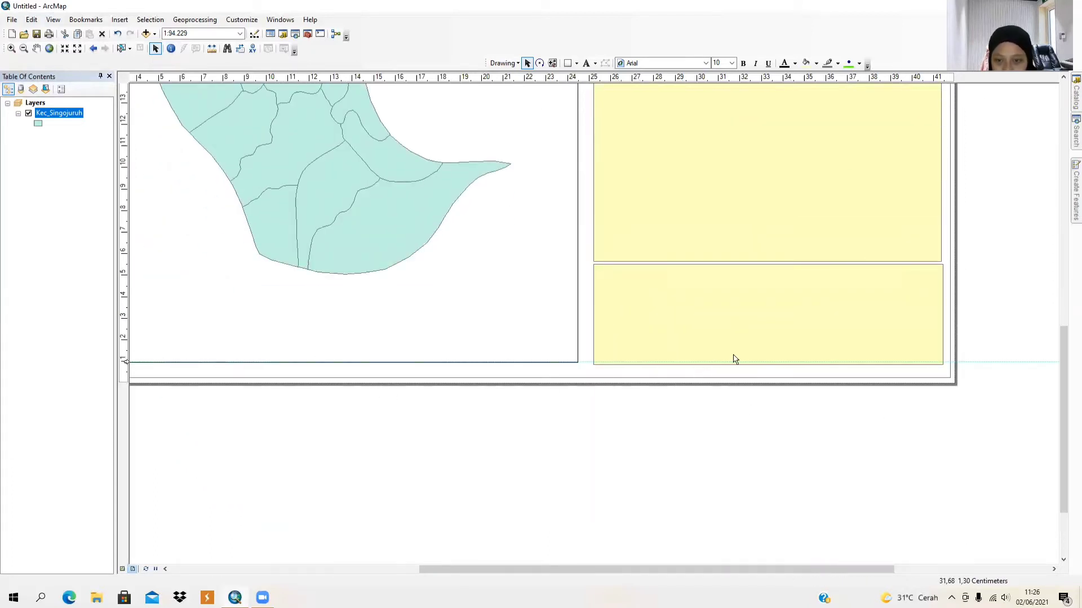
pyautogui.click(758, 354)
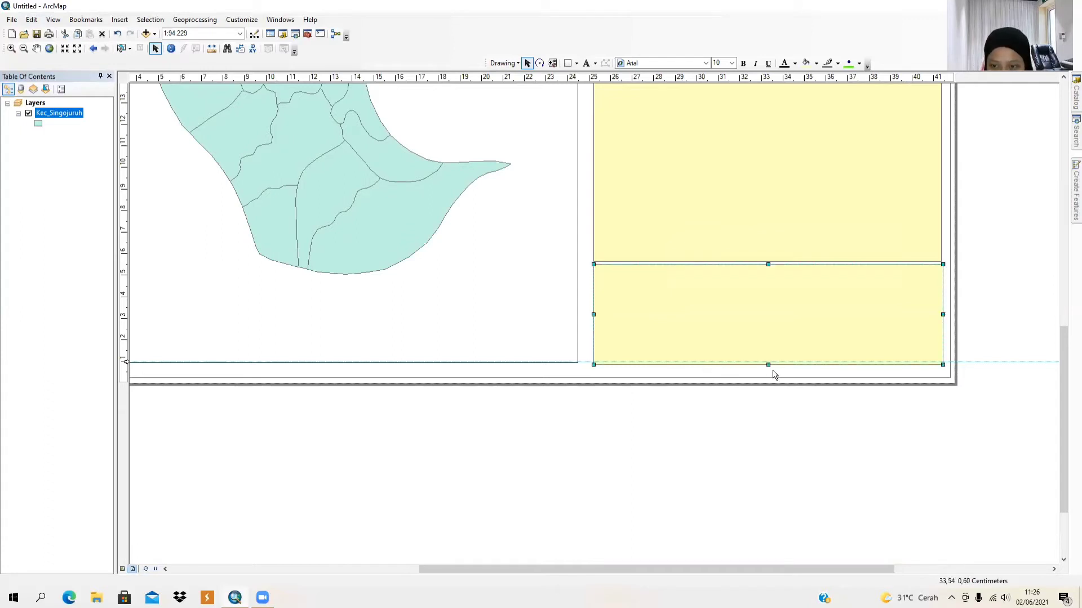
pyautogui.moveTo(768, 364); pyautogui.dragTo(768, 362)
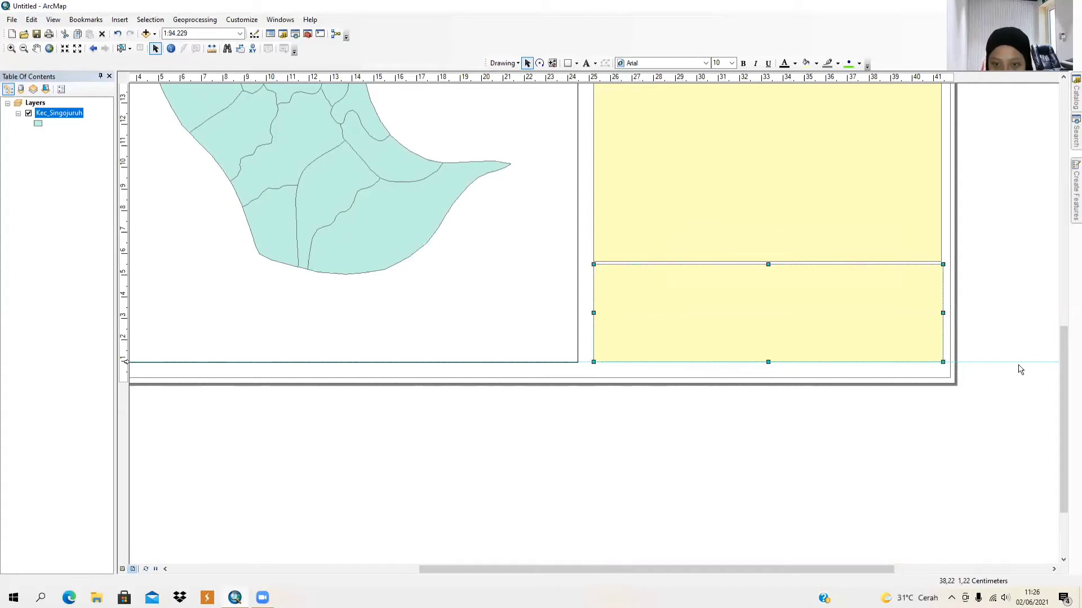
pyautogui.scroll(2, 790, 377)
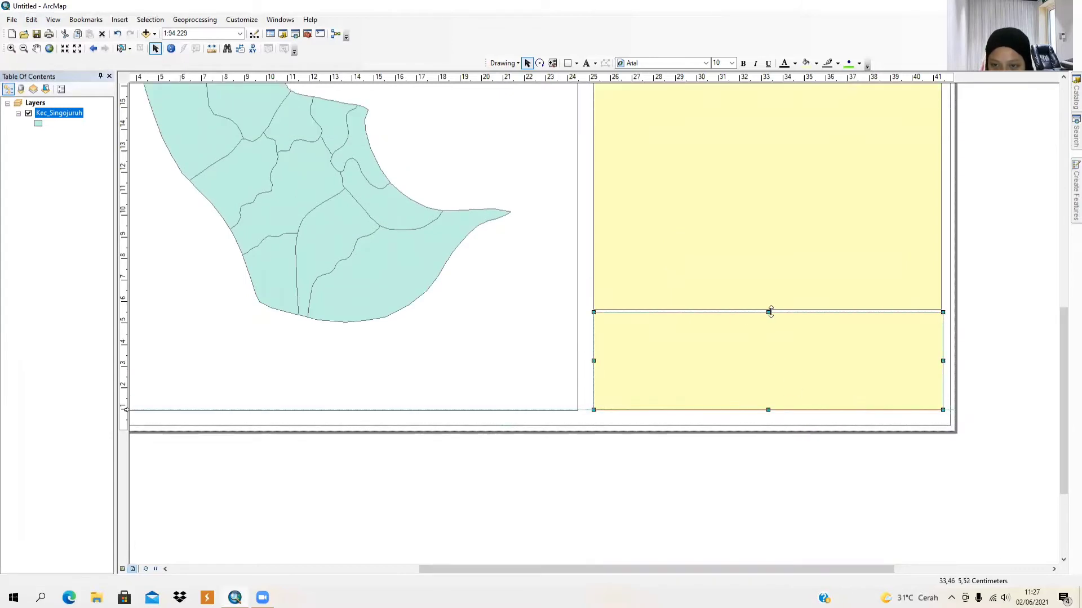
pyautogui.moveTo(769, 312); pyautogui.dragTo(770, 309)
# Add a vertical guide at about 41 cm and align the right edges of the upper four side boxes to it.
pyautogui.moveTo(1063, 356); pyautogui.dragTo(1058, 265)
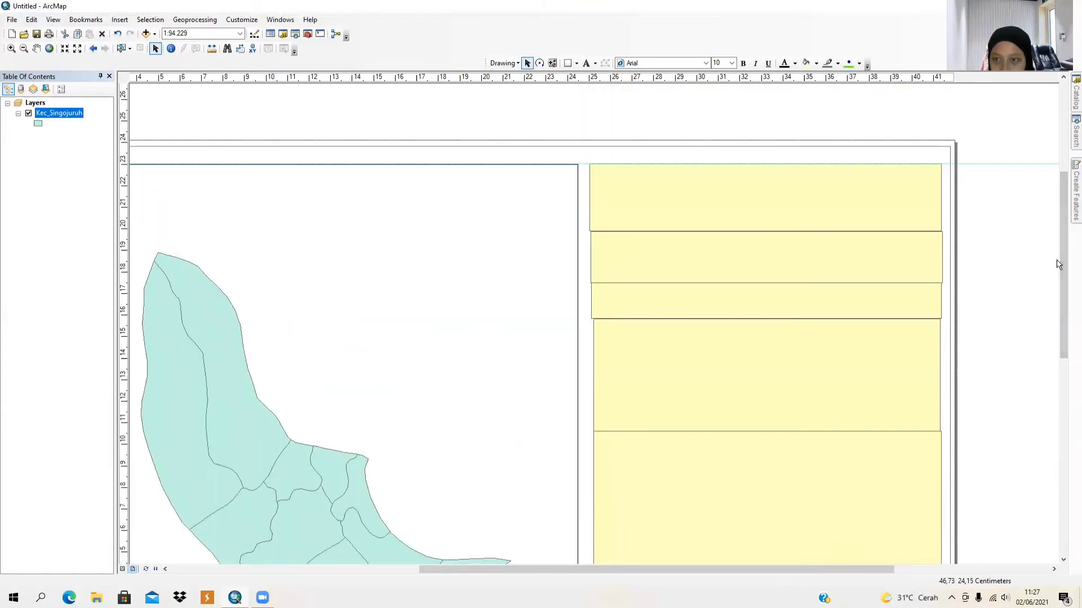
pyautogui.click(933, 79)
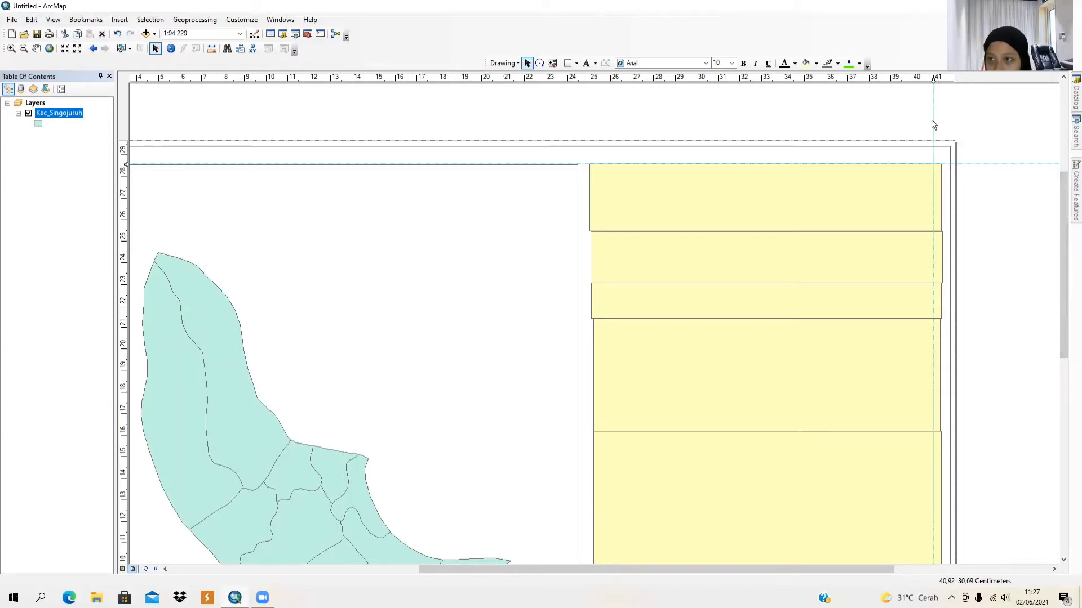
pyautogui.click(920, 213)
pyautogui.moveTo(938, 196); pyautogui.dragTo(933, 196)
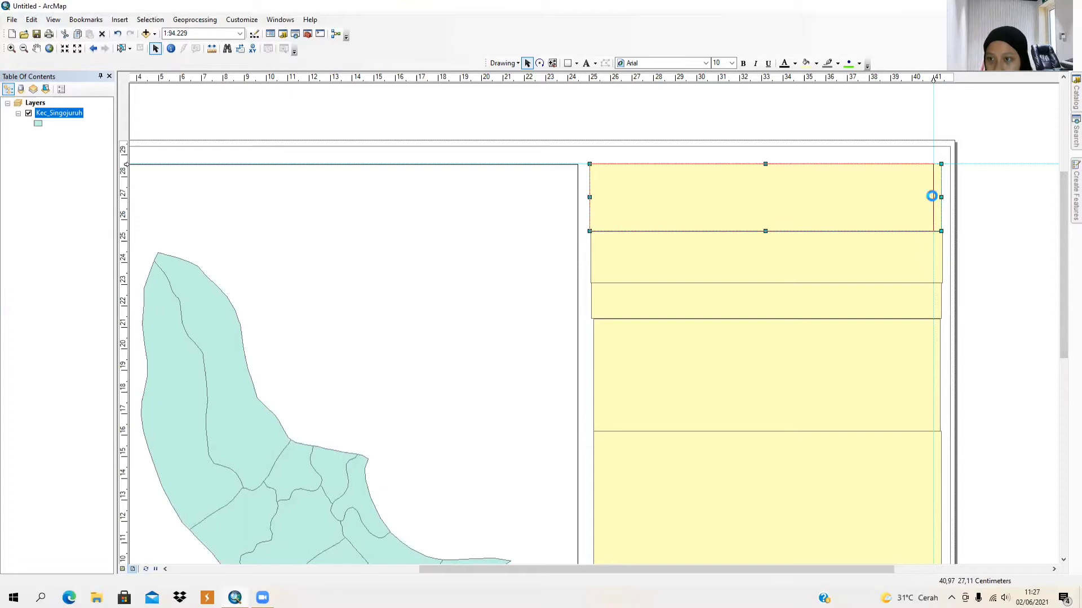
pyautogui.click(933, 255)
pyautogui.moveTo(941, 257); pyautogui.dragTo(933, 256)
pyautogui.click(922, 301)
pyautogui.moveTo(936, 303); pyautogui.dragTo(933, 303)
pyautogui.click(928, 343)
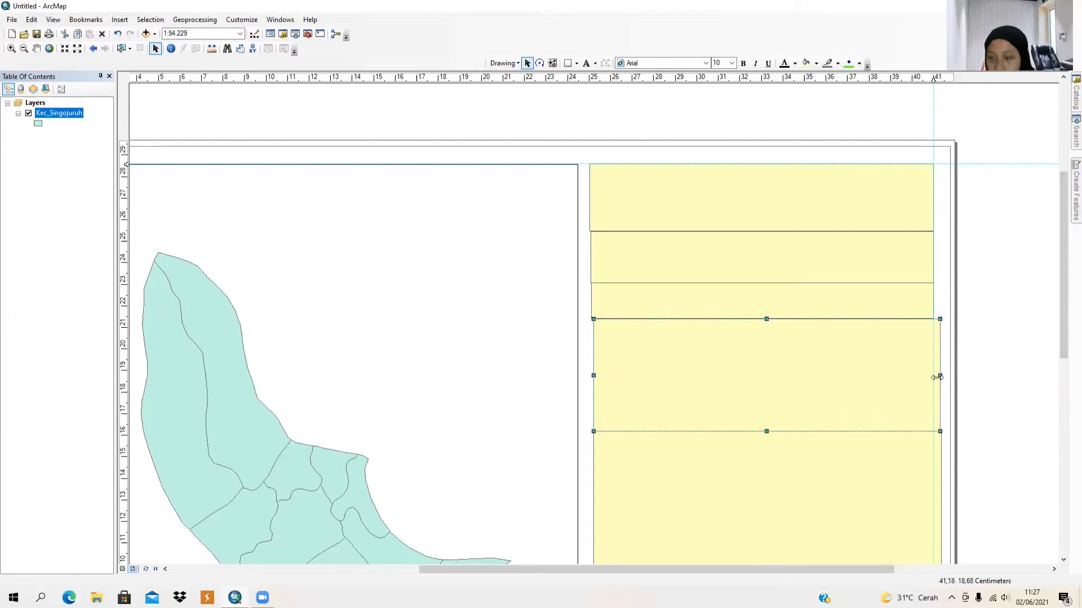
pyautogui.moveTo(936, 377); pyautogui.dragTo(931, 379)
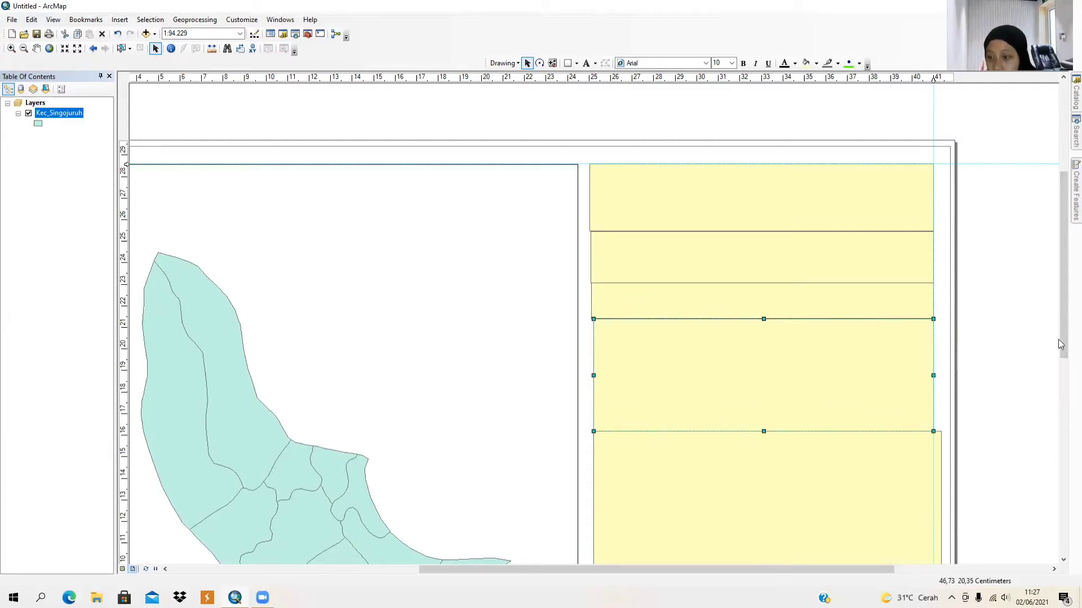
# Align the right edges of the two lowest side boxes to the vertical guide at about 41 cm.
pyautogui.moveTo(1060, 344); pyautogui.dragTo(1060, 400)
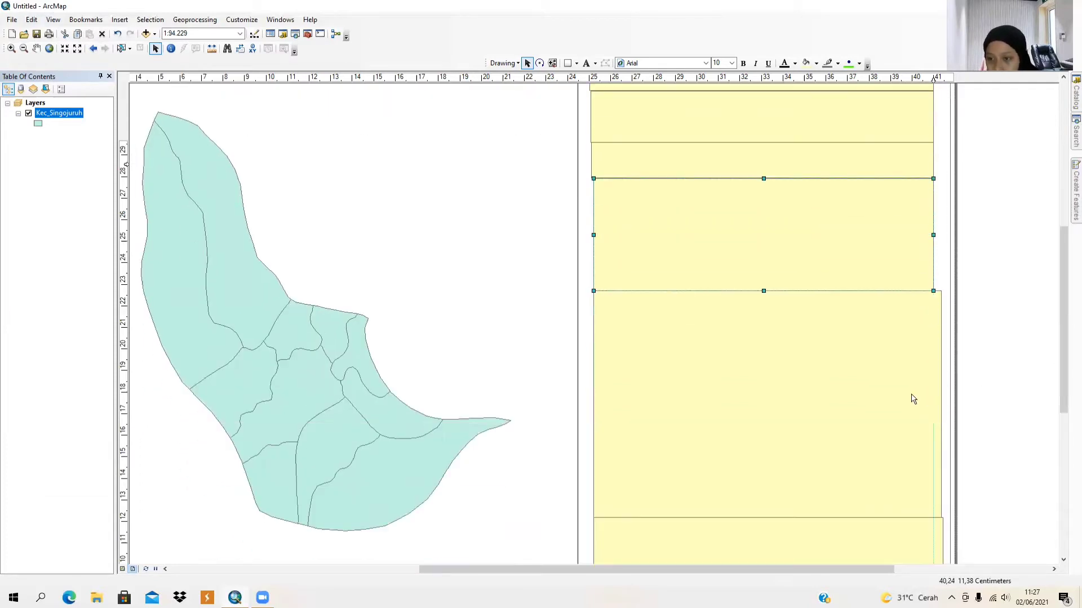
pyautogui.click(928, 392)
pyautogui.moveTo(941, 404); pyautogui.dragTo(933, 405)
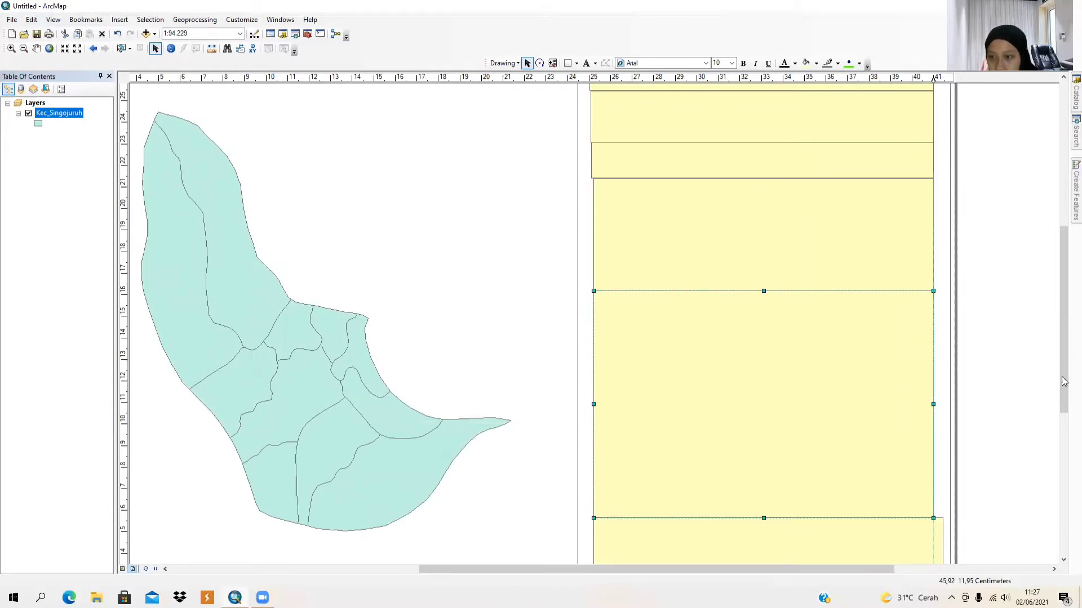
pyautogui.scroll(-3, 1057, 401)
pyautogui.click(924, 446)
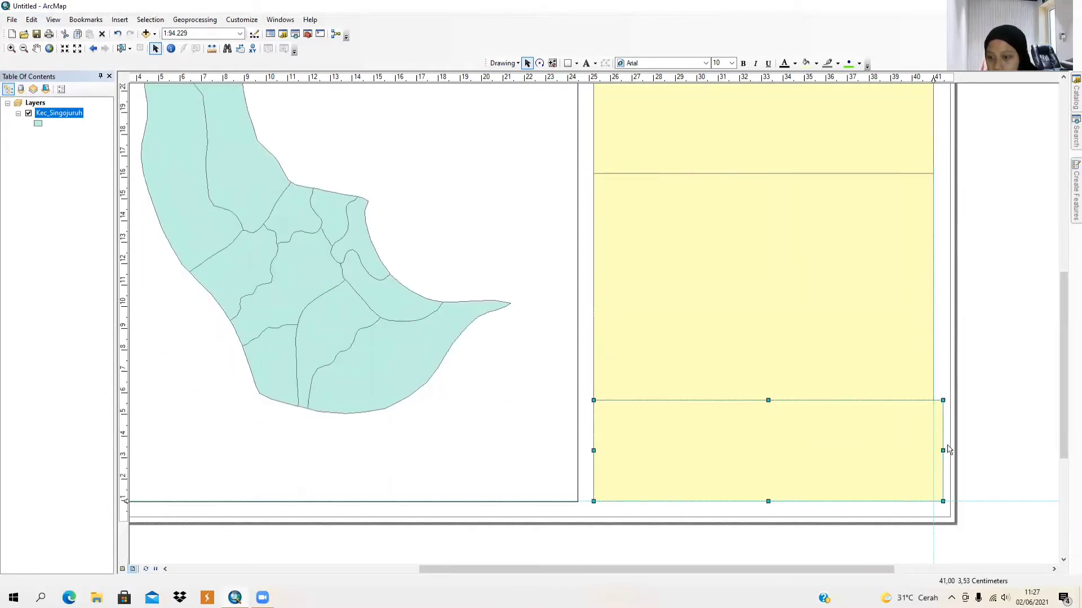
pyautogui.moveTo(943, 452); pyautogui.dragTo(933, 451)
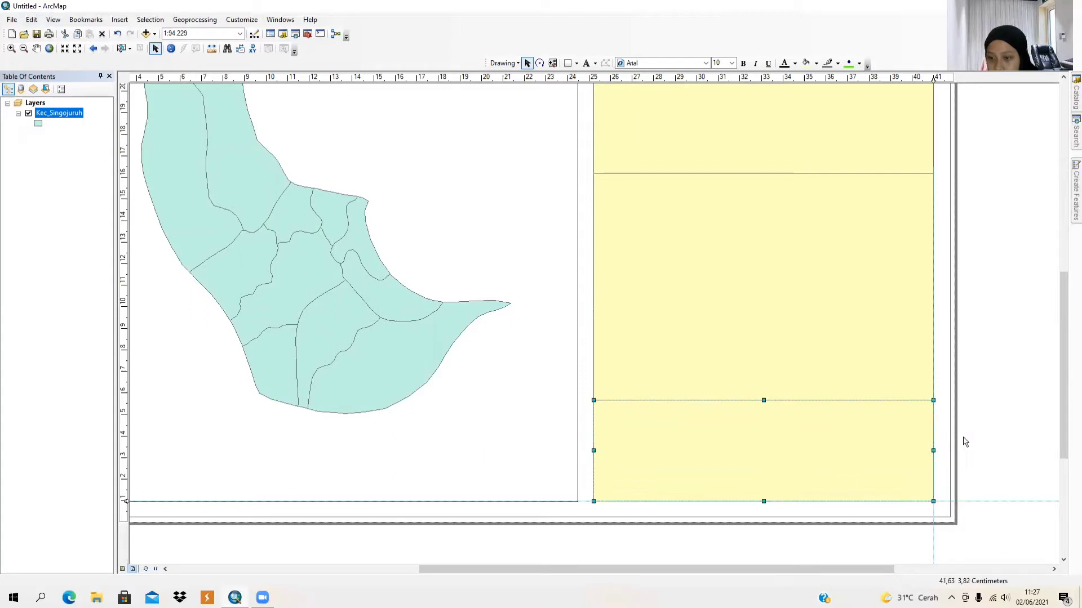
# Add a vertical guide at about 25 cm and align the left edges of the upper four side boxes to it.
pyautogui.scroll(9, 1064, 414)
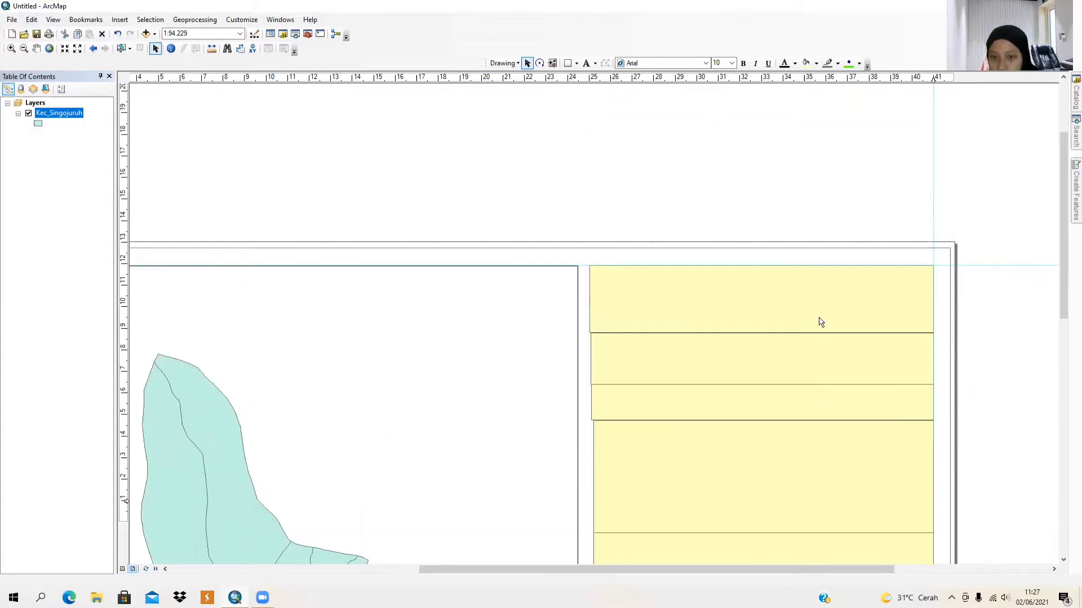
pyautogui.click(591, 79)
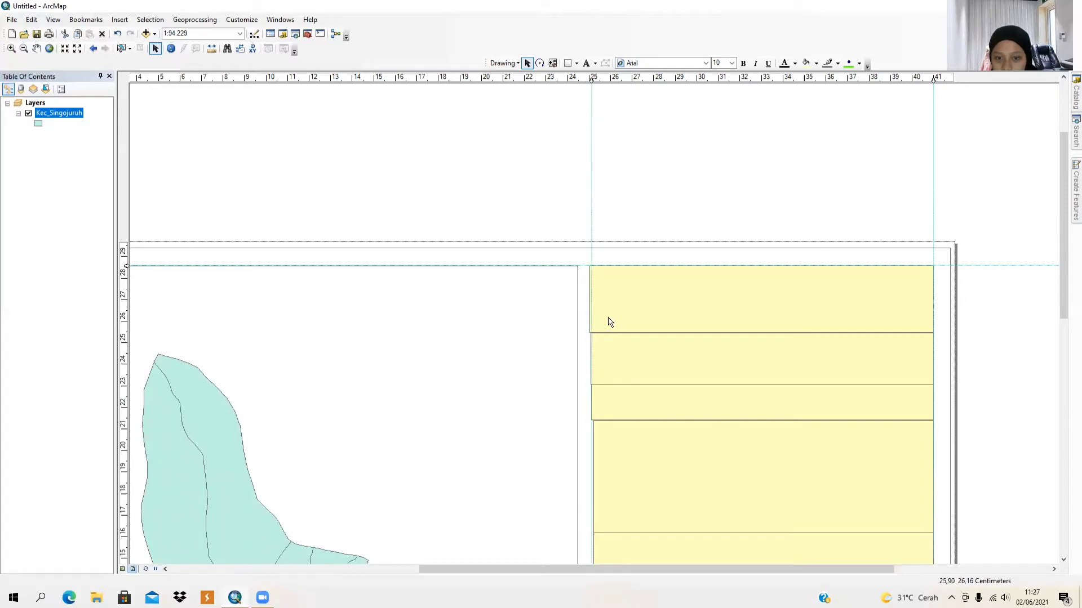
pyautogui.click(609, 322)
pyautogui.moveTo(590, 299); pyautogui.dragTo(591, 300)
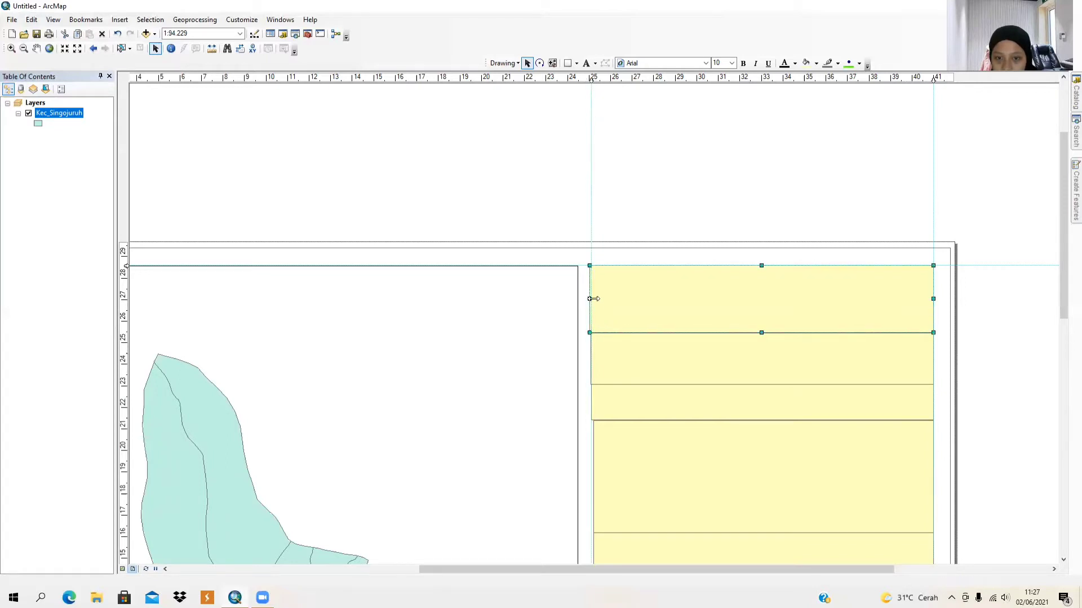
pyautogui.click(596, 354)
pyautogui.click(612, 414)
pyautogui.click(609, 446)
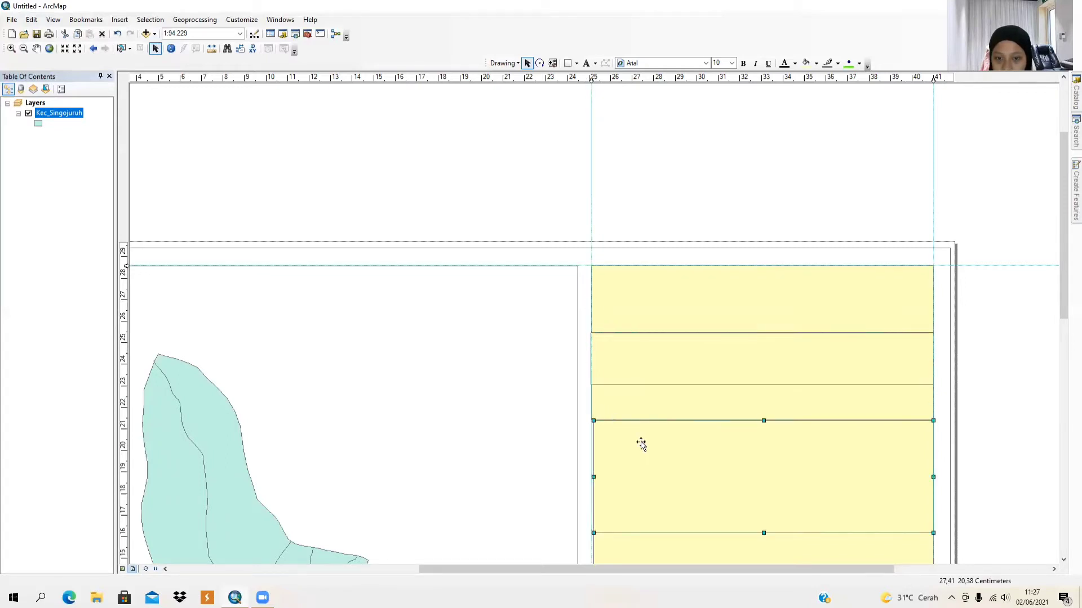
pyautogui.moveTo(595, 477); pyautogui.dragTo(592, 477)
# Align the left edges of the two lowest side boxes to the vertical guide at about 25 cm.
pyautogui.moveTo(1059, 307); pyautogui.dragTo(1061, 395)
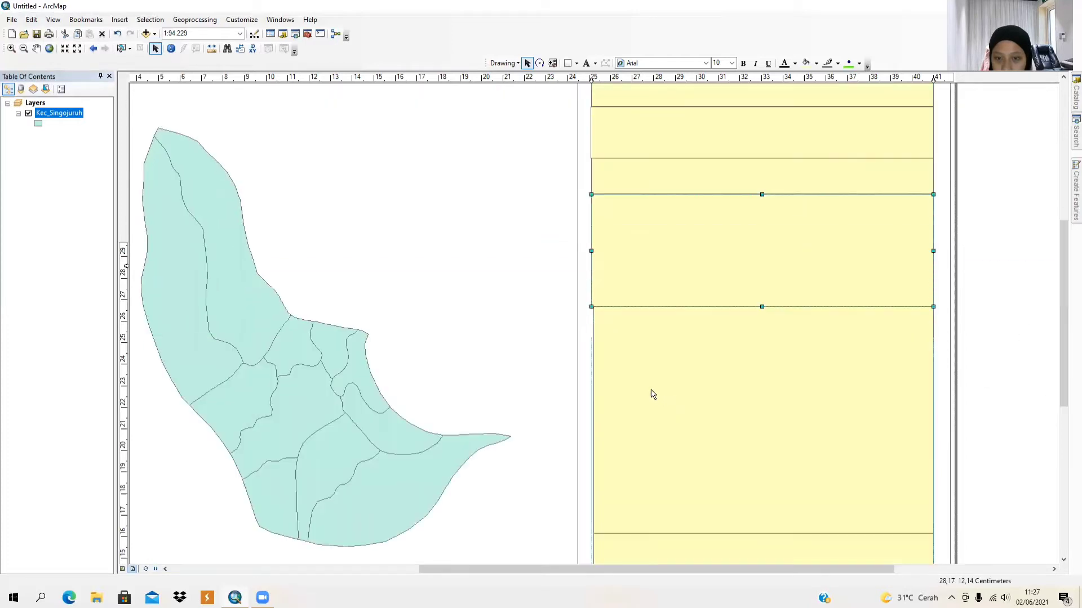
pyautogui.click(604, 418)
pyautogui.moveTo(595, 422); pyautogui.dragTo(581, 422)
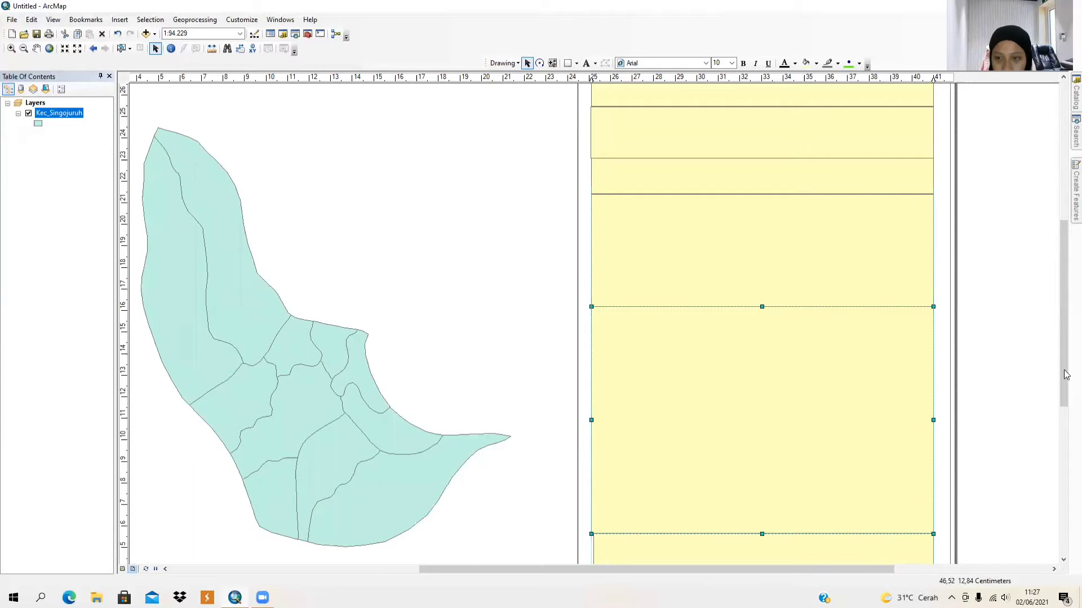
pyautogui.moveTo(1064, 379); pyautogui.dragTo(1064, 449)
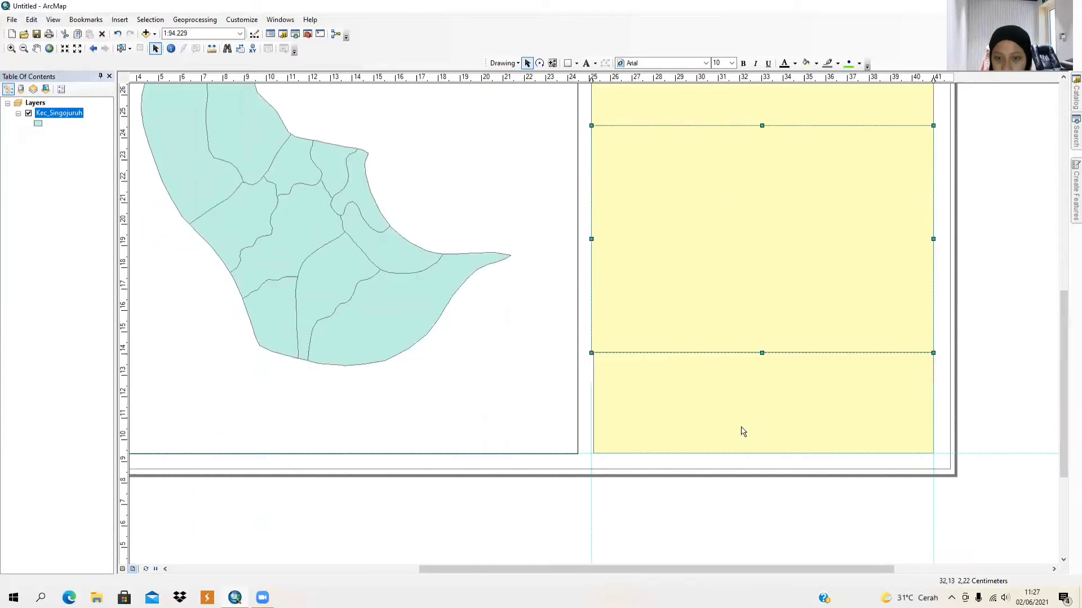
pyautogui.click(676, 425)
pyautogui.moveTo(595, 402); pyautogui.dragTo(593, 401)
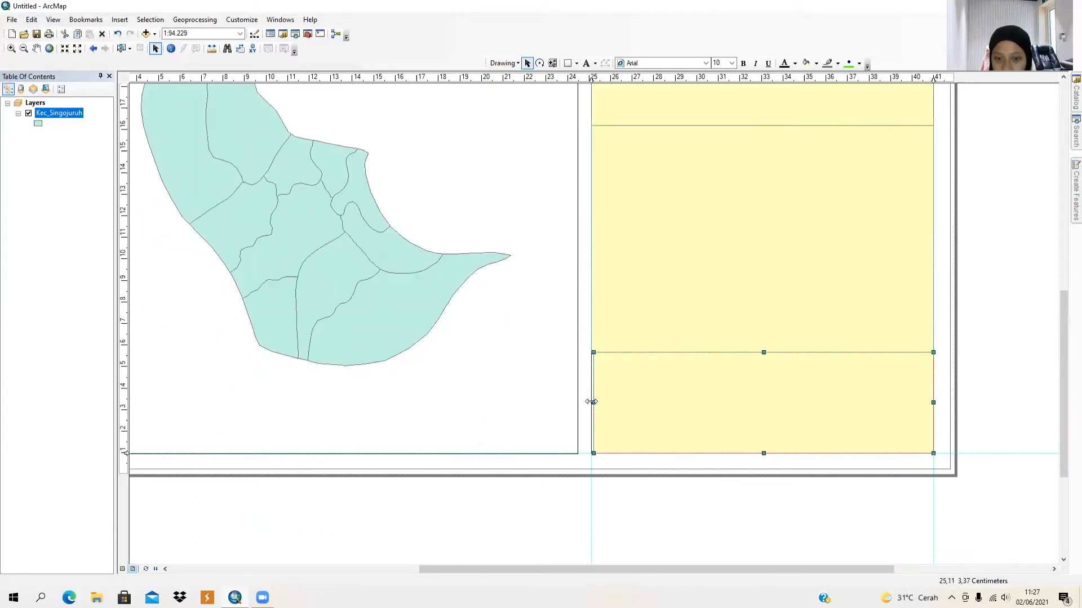
pyautogui.click(1026, 399)
# Change the fill colour of the uppermost side box to white.
pyautogui.moveTo(1065, 394); pyautogui.dragTo(1062, 270)
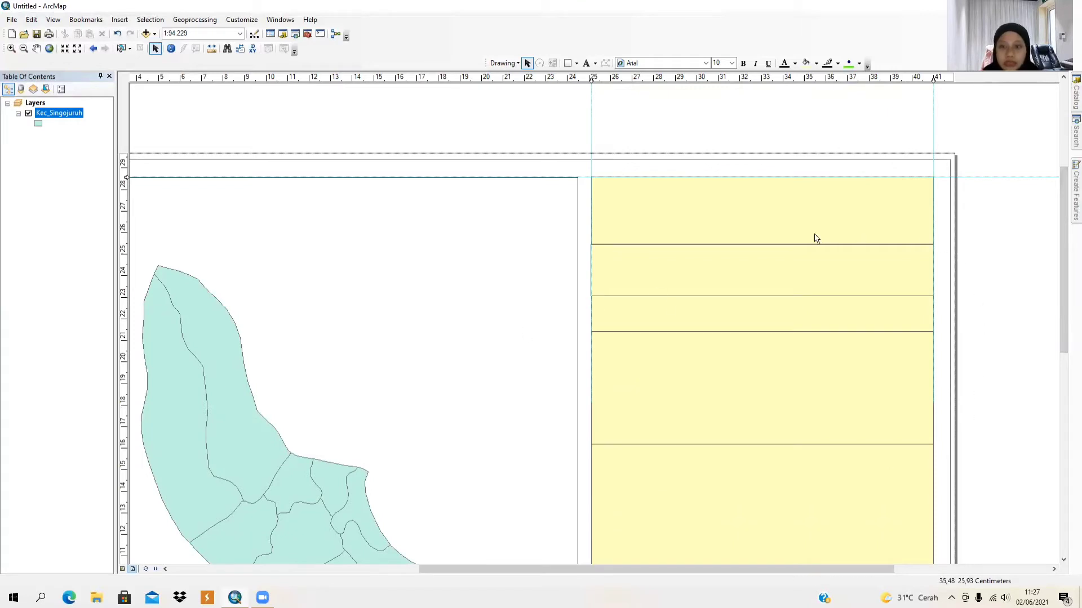
pyautogui.click(762, 236)
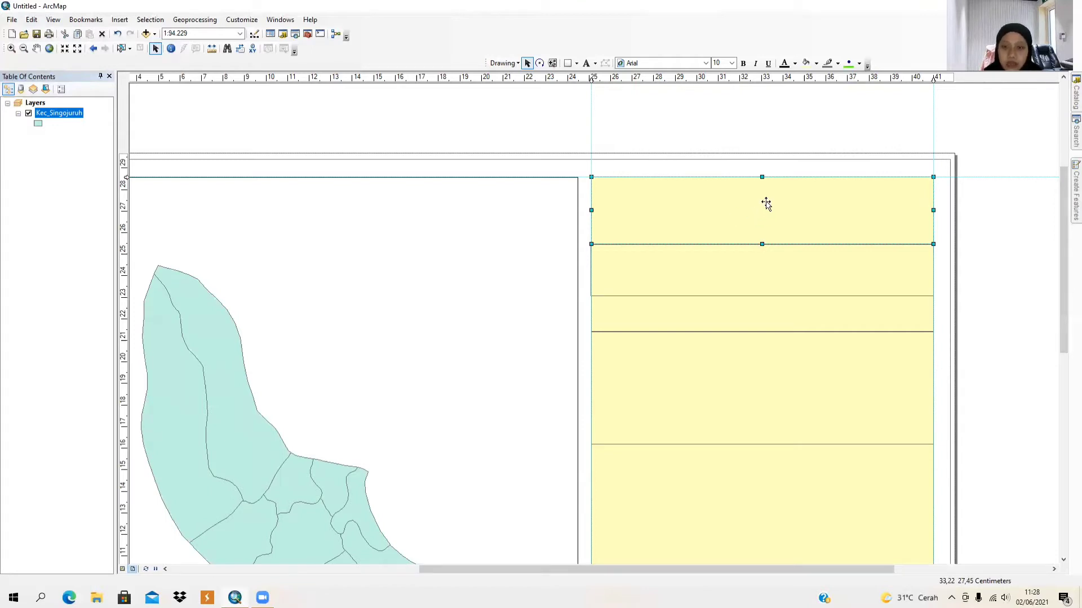
pyautogui.rightClick(766, 204)
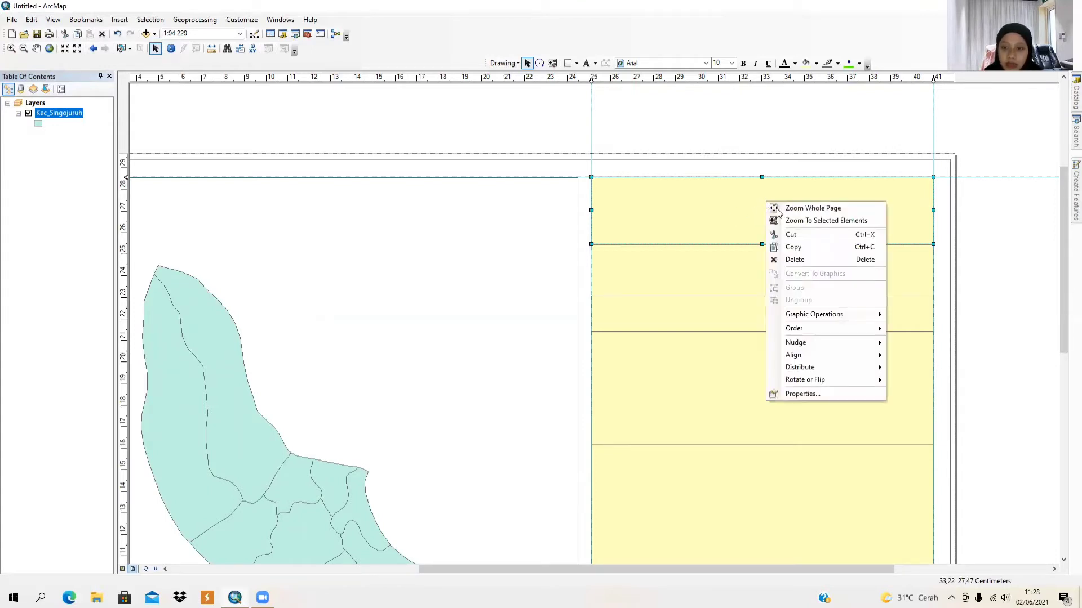
pyautogui.click(820, 396)
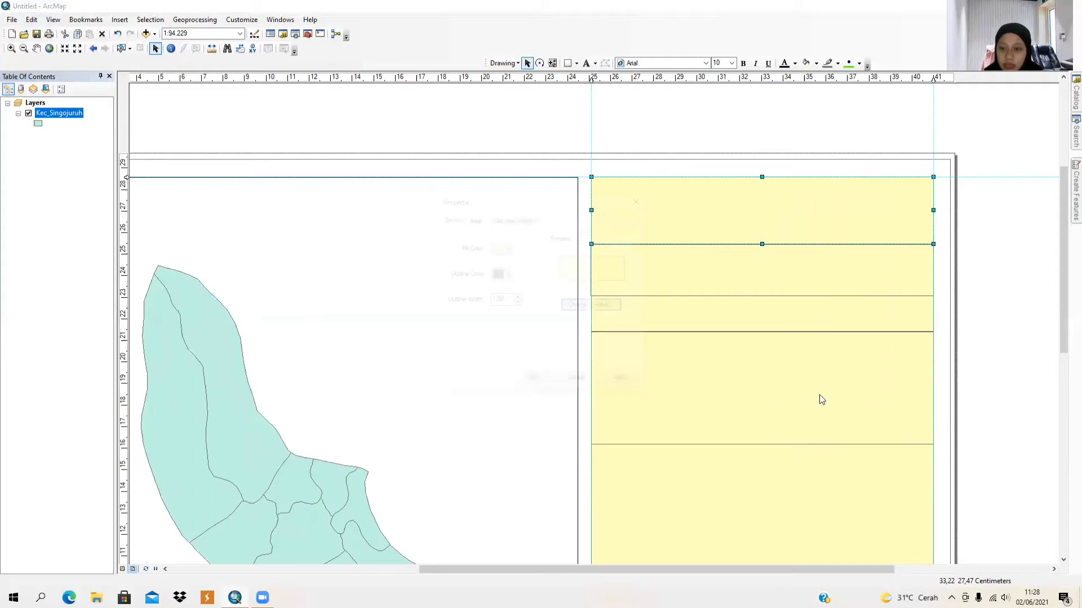
pyautogui.click(507, 248)
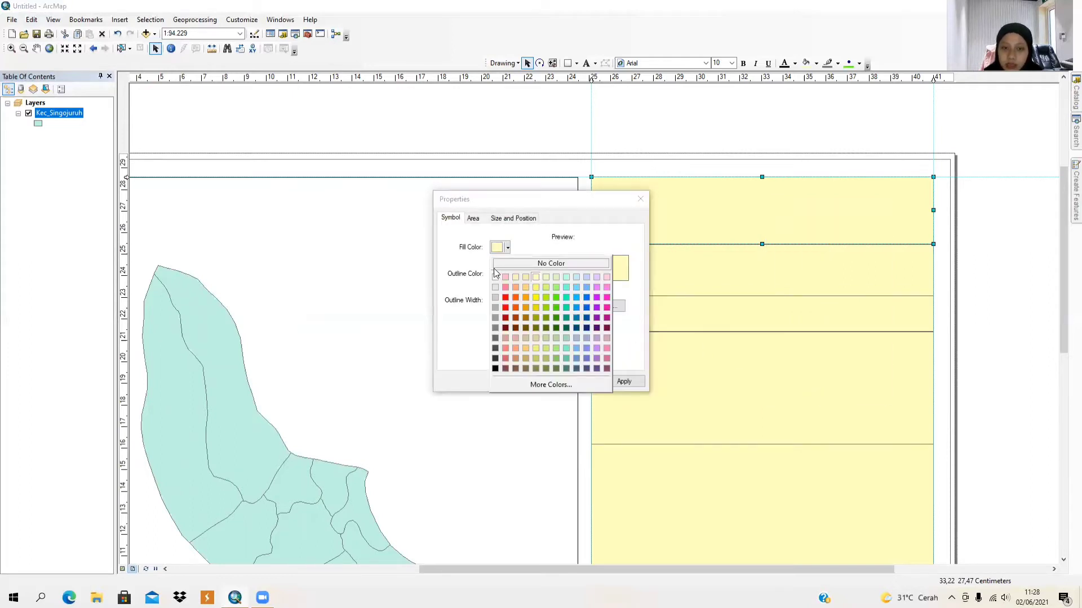
pyautogui.click(496, 280)
pyautogui.click(533, 381)
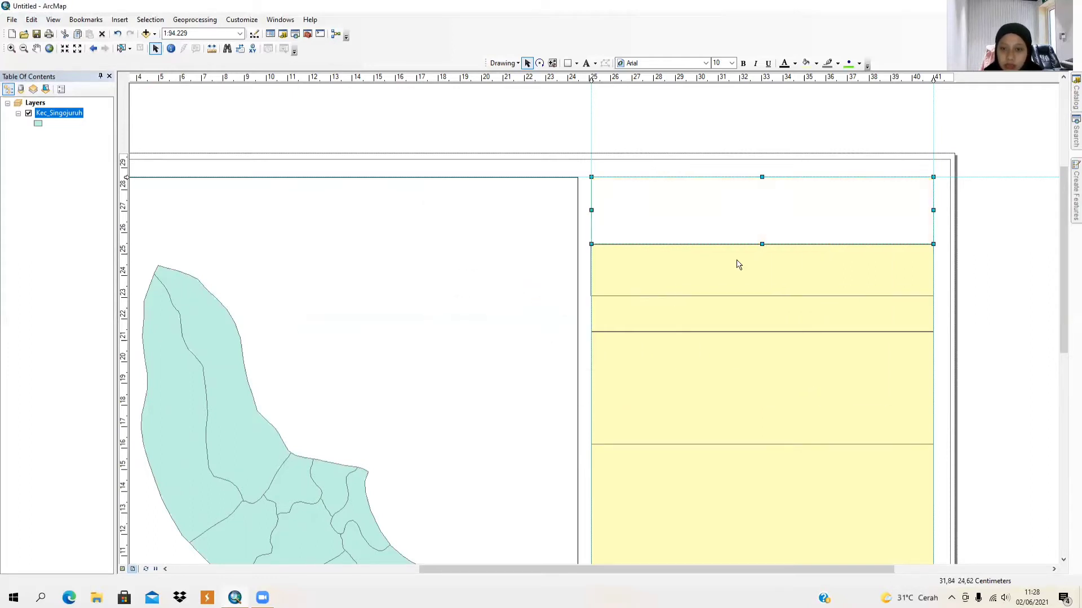
# Change the fill colour of the second side box from the top to white.
pyautogui.click(738, 260)
pyautogui.rightClick(741, 270)
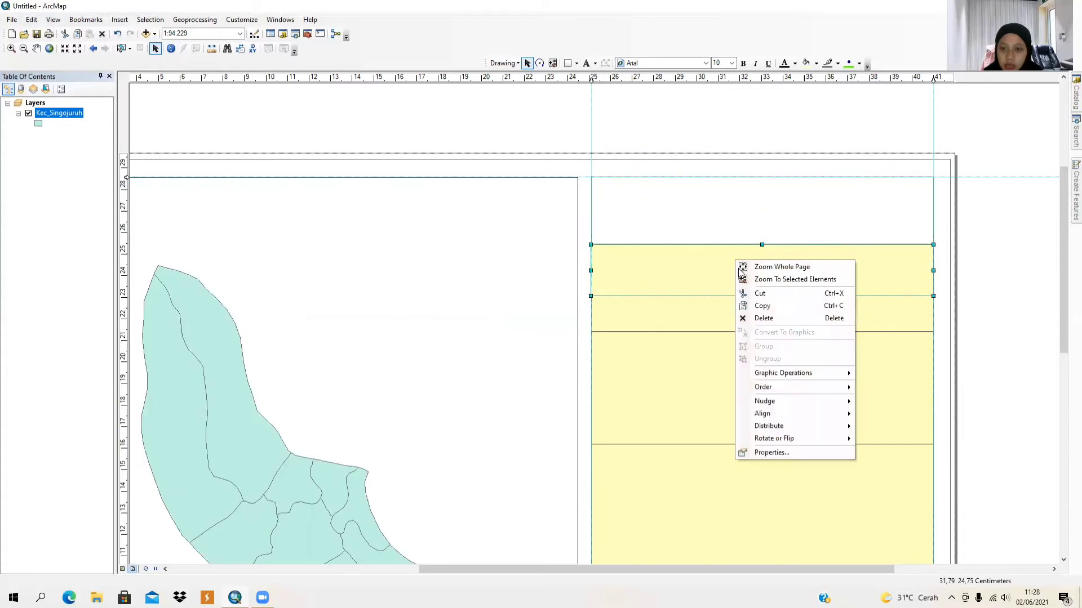
pyautogui.click(772, 453)
pyautogui.click(509, 248)
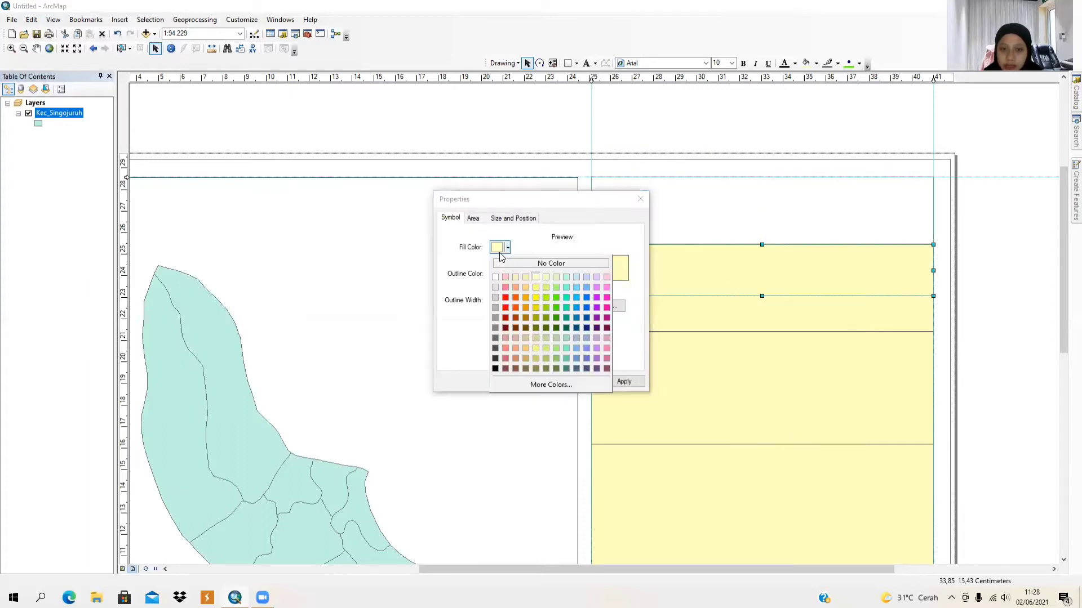
pyautogui.click(496, 280)
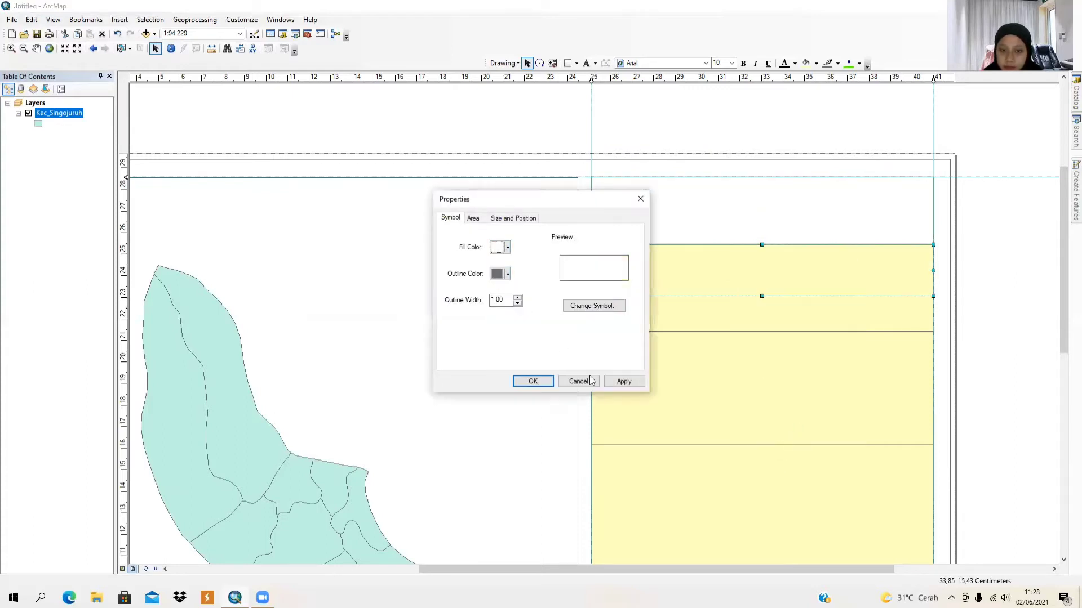
pyautogui.click(533, 381)
# Change the fill colour of the narrow third side box from the top to white.
pyautogui.click(717, 321)
pyautogui.rightClick(718, 321)
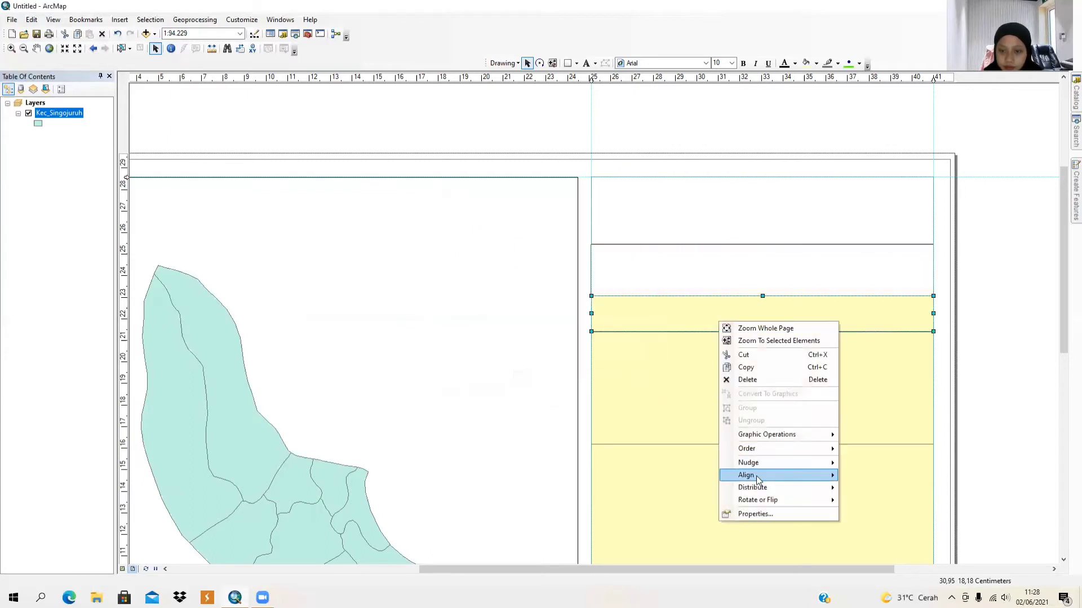
pyautogui.click(752, 515)
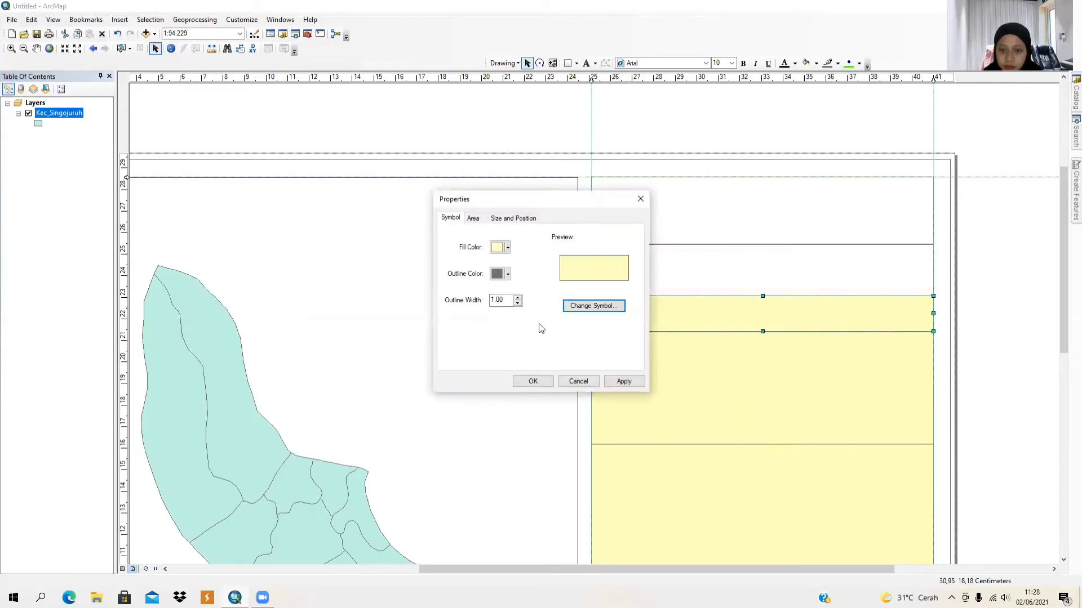
pyautogui.click(508, 248)
pyautogui.click(496, 280)
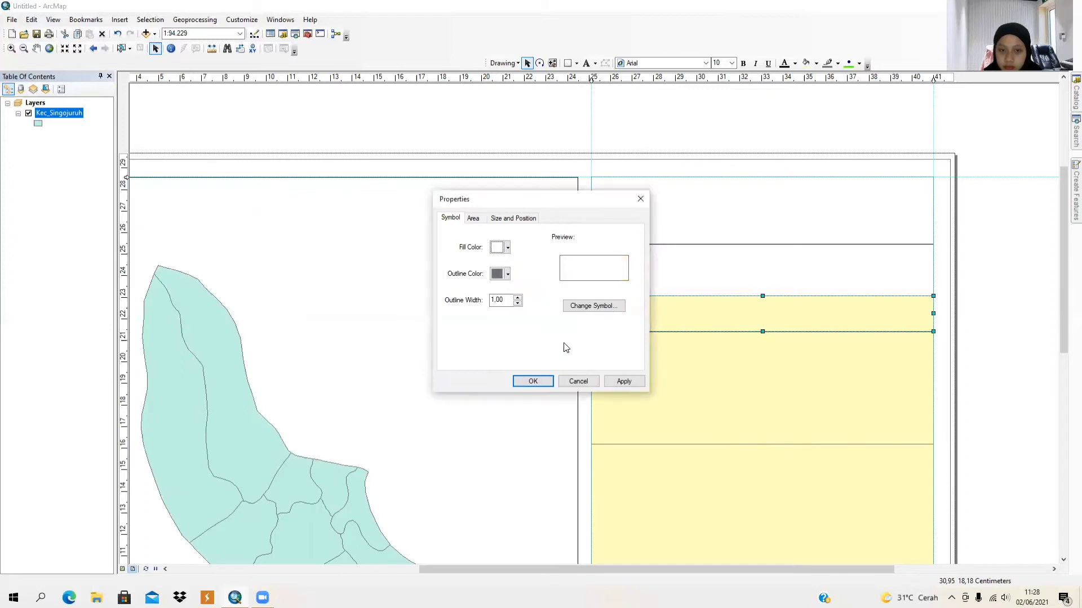
pyautogui.click(533, 382)
# Change the fill colour of the fourth side box from the top to white.
pyautogui.click(670, 374)
pyautogui.rightClick(670, 375)
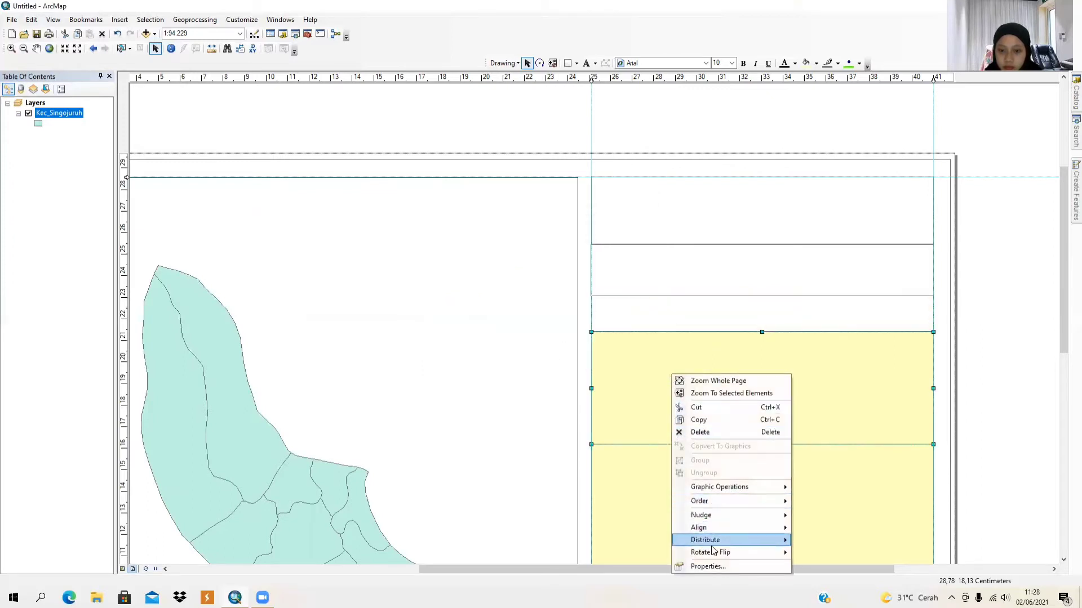
pyautogui.click(711, 568)
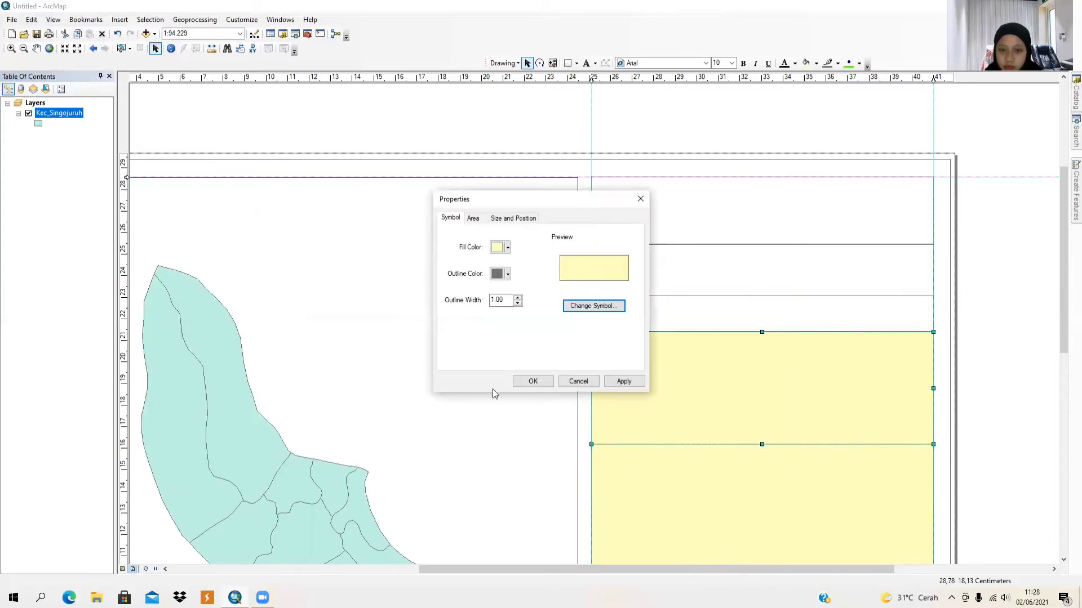
pyautogui.click(508, 248)
pyautogui.click(496, 277)
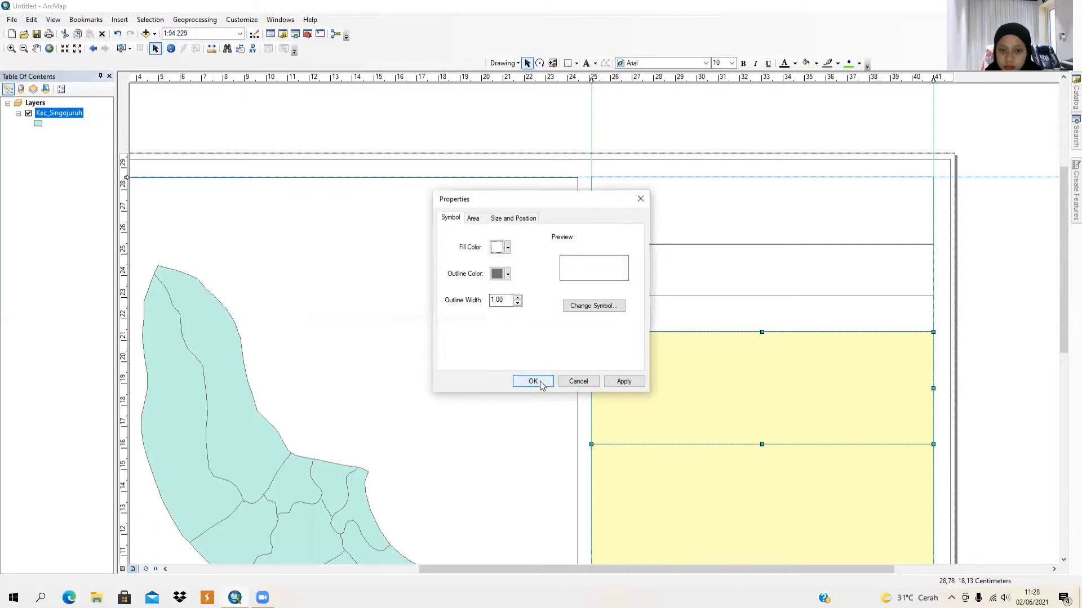
pyautogui.click(536, 381)
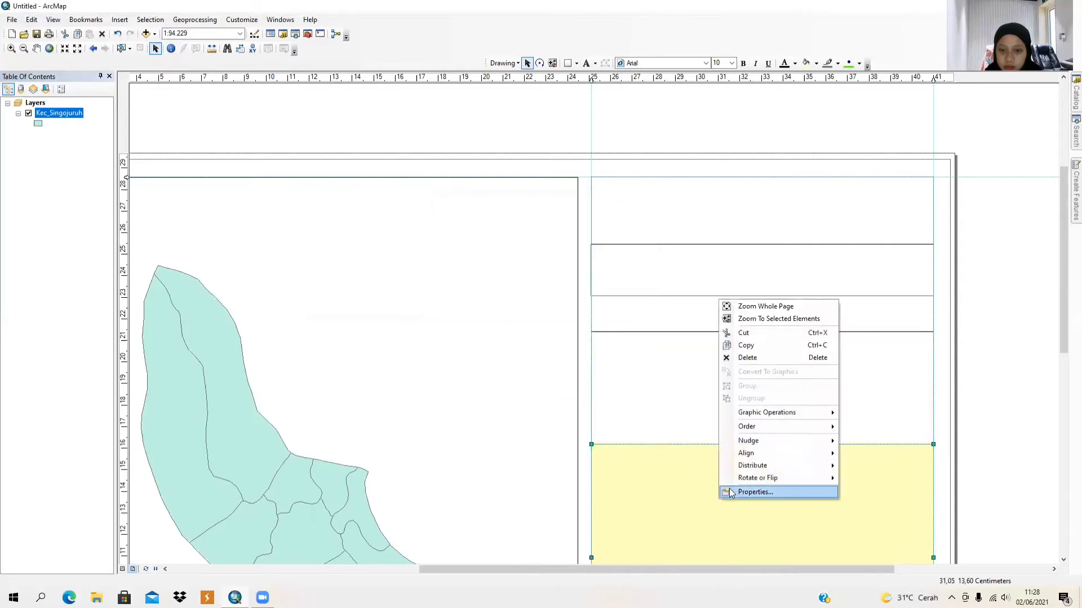
# Change the fill colour of the fifth side box from the top to white.
pyautogui.click(755, 492)
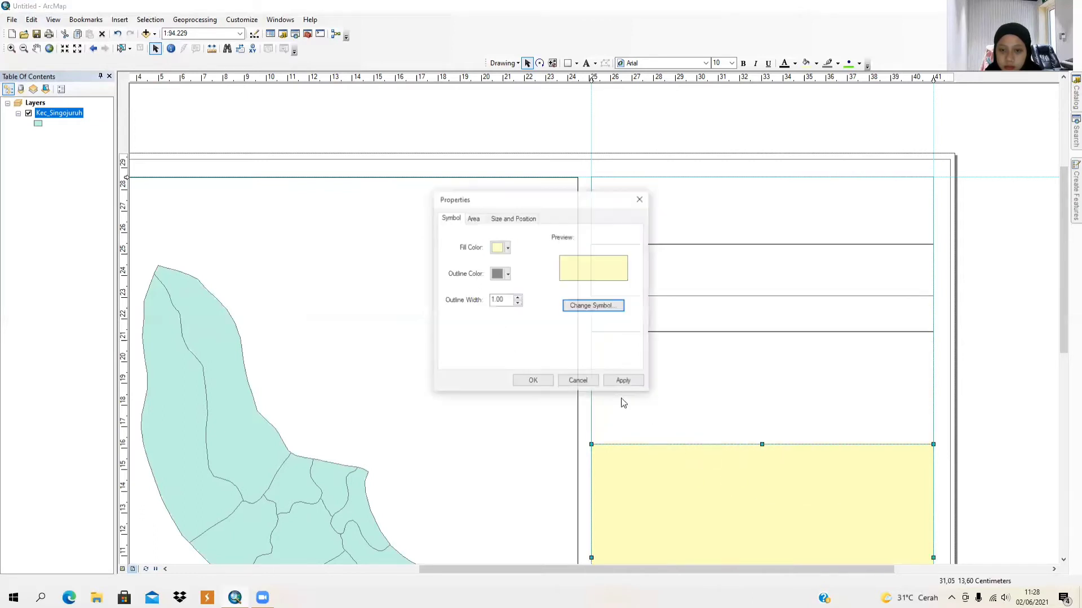
pyautogui.click(501, 249)
pyautogui.click(495, 277)
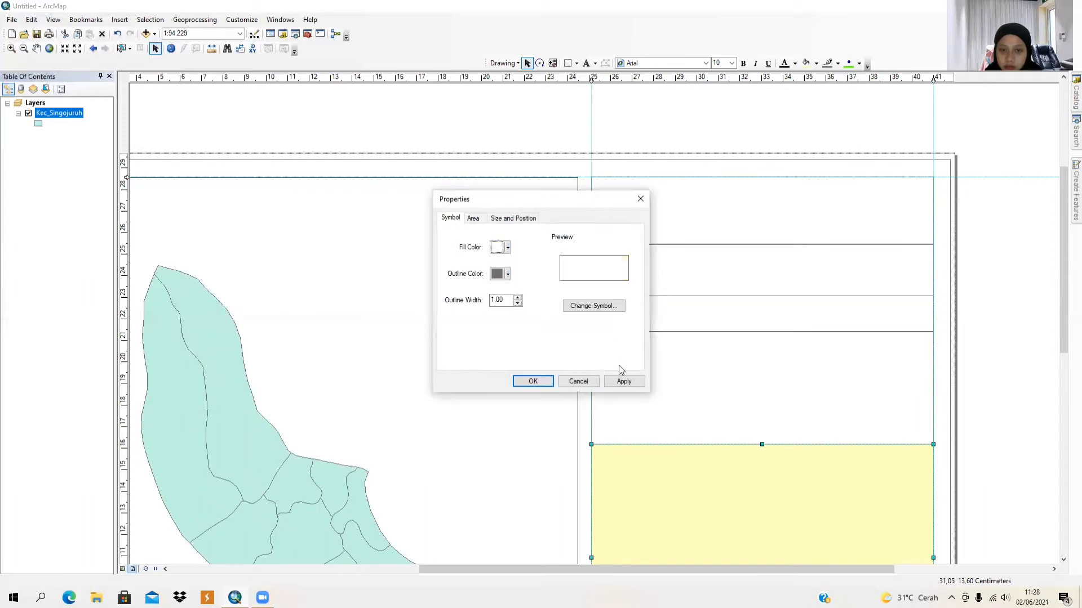
pyautogui.click(542, 380)
# Change the fill colour of the lowest side box to white.
pyautogui.moveTo(1065, 327); pyautogui.dragTo(1064, 415)
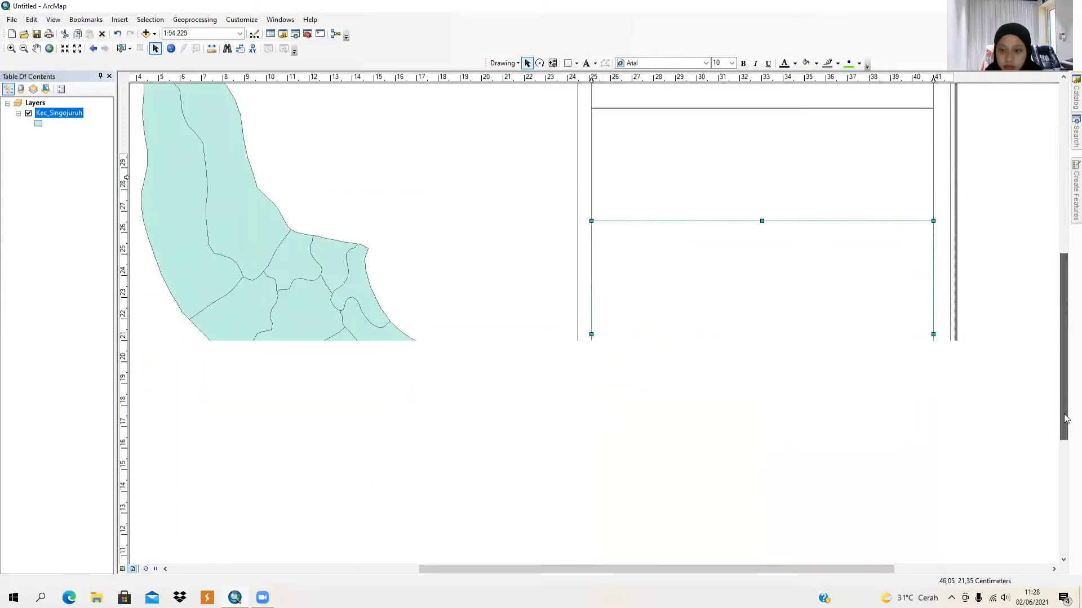
pyautogui.click(807, 475)
pyautogui.rightClick(808, 475)
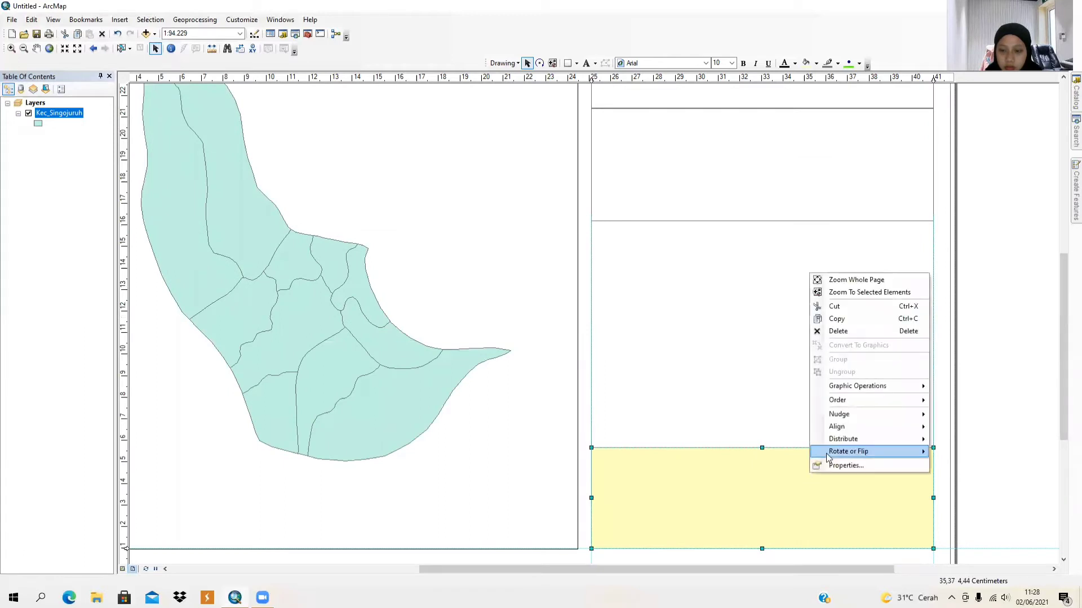
pyautogui.click(823, 465)
pyautogui.click(507, 248)
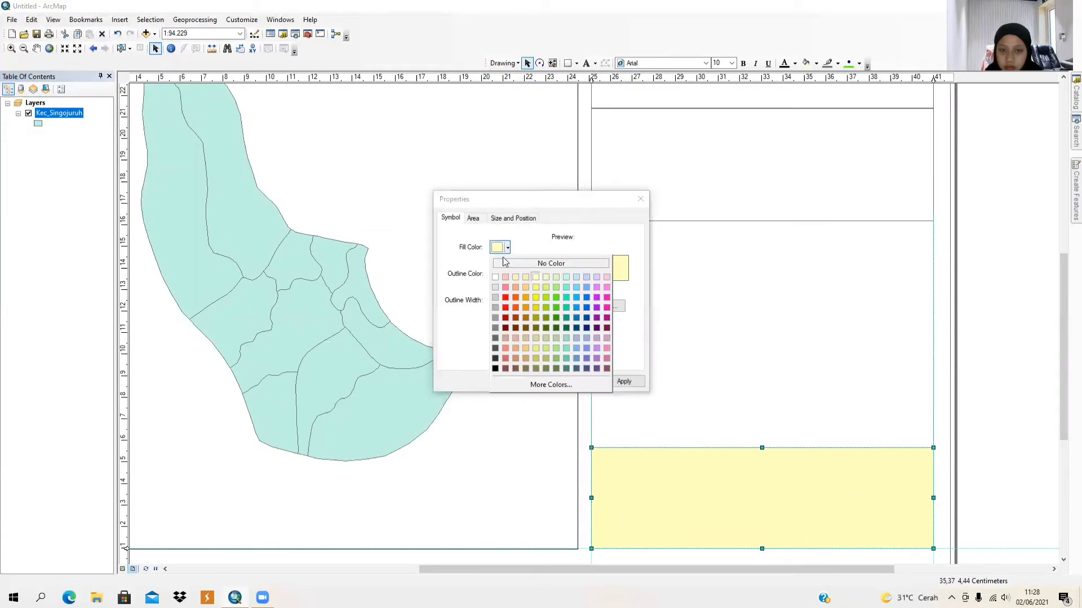
pyautogui.click(495, 278)
pyautogui.click(543, 380)
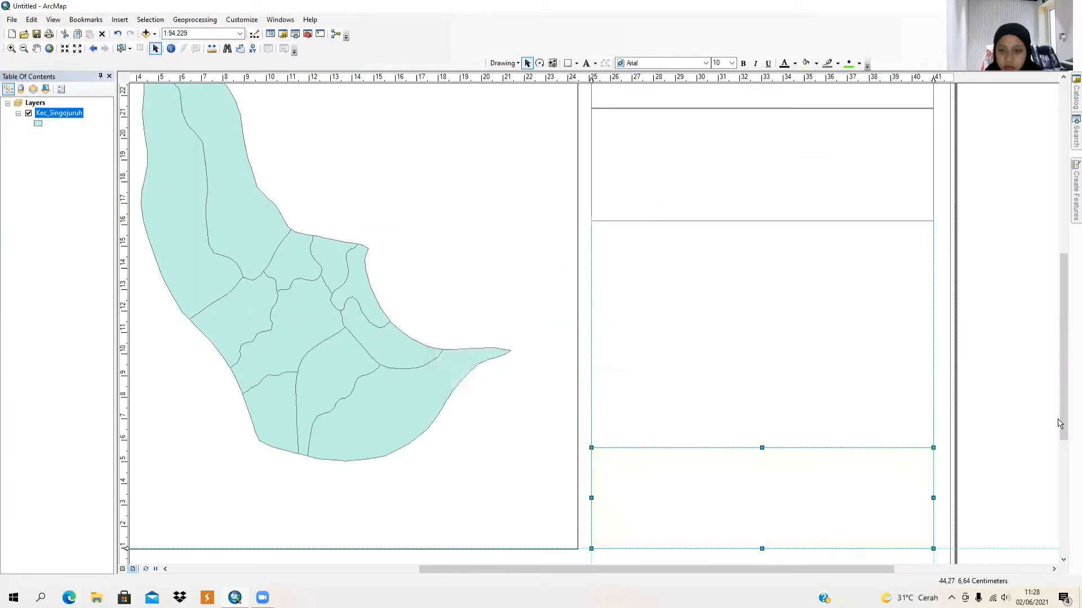
# Set the Kec_Singojuruh layer's symbology to graduated colors based on the SD value field.
pyautogui.moveTo(1063, 427); pyautogui.dragTo(1050, 379)
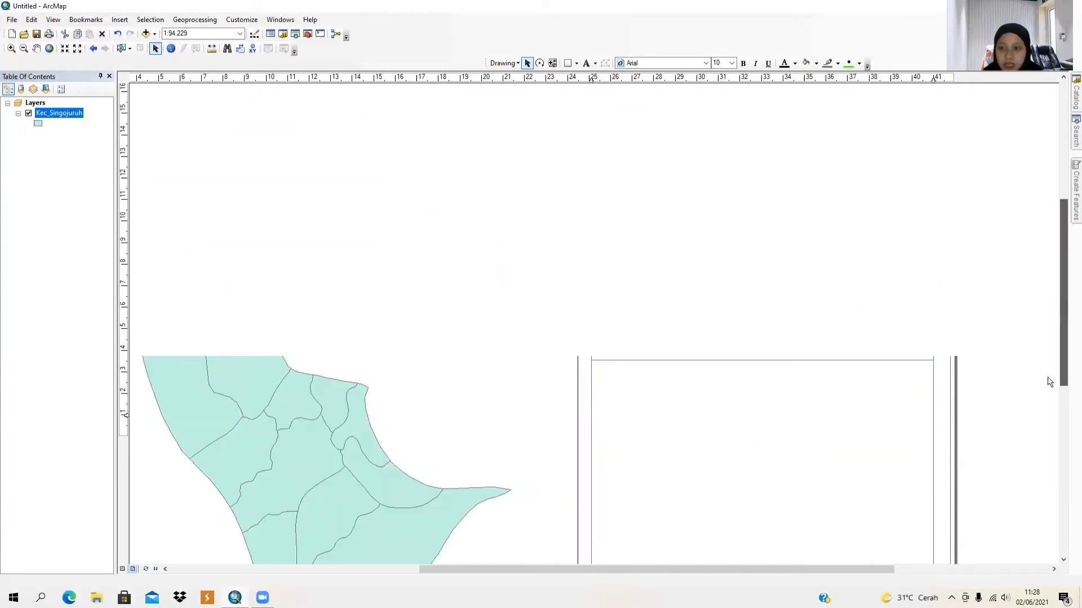
pyautogui.scroll(-2, 688, 401)
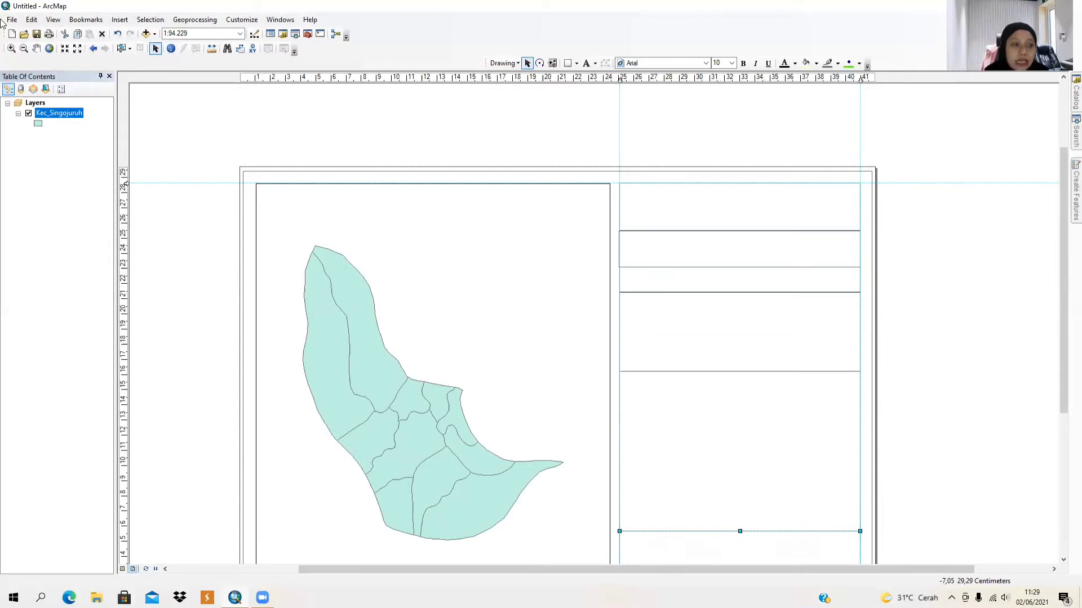
pyautogui.rightClick(62, 115)
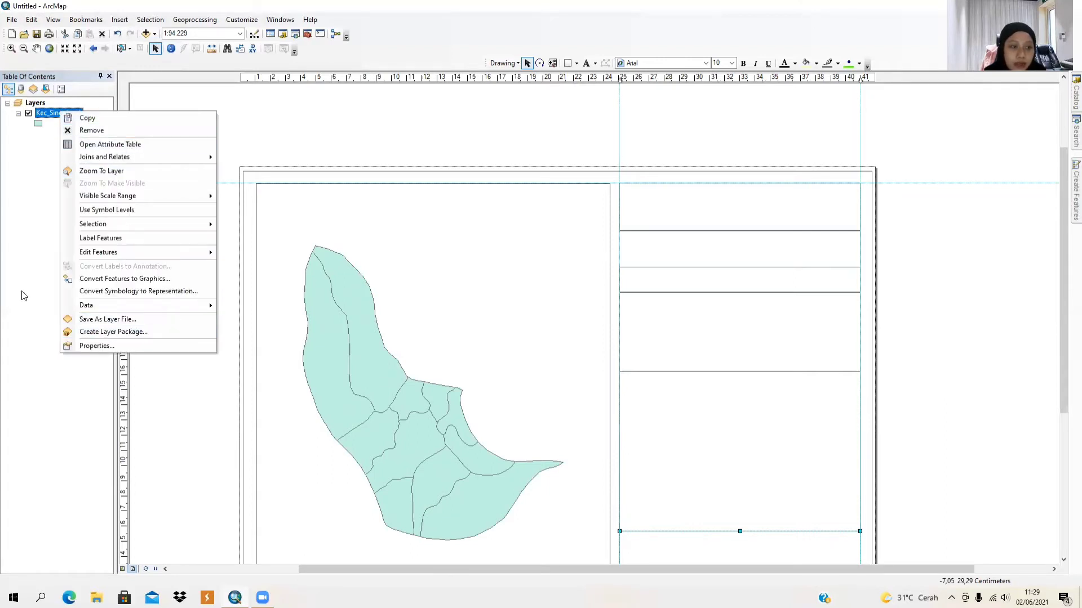
pyautogui.click(130, 344)
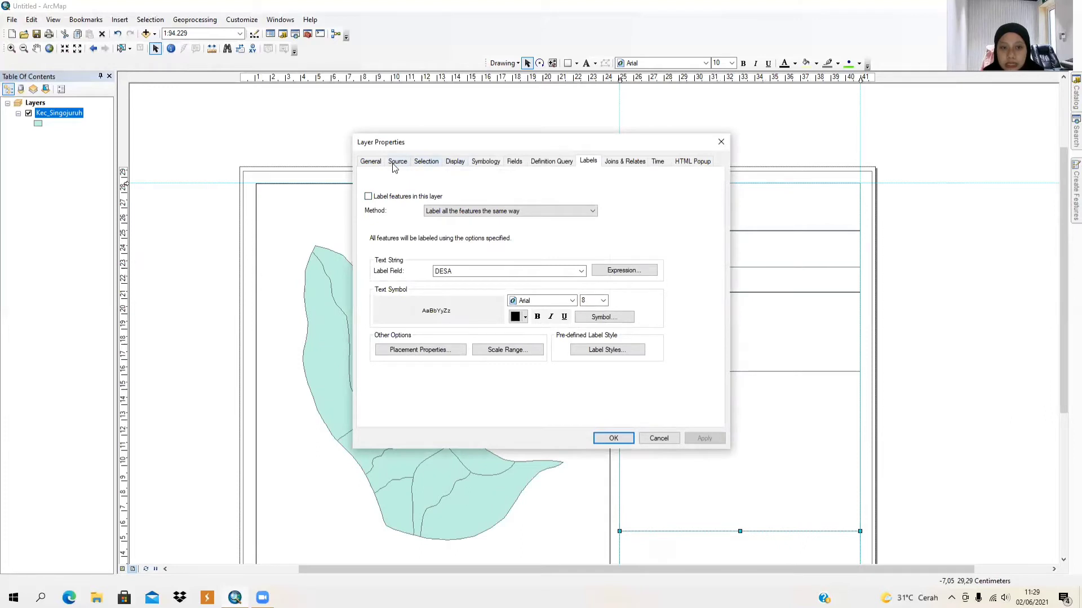
pyautogui.click(486, 161)
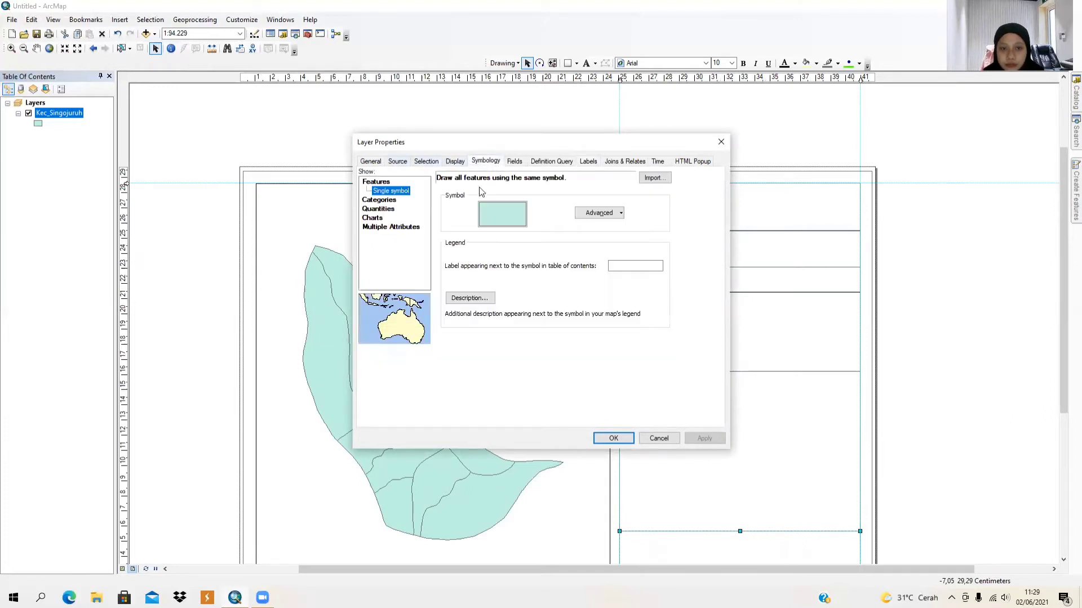
pyautogui.click(391, 211)
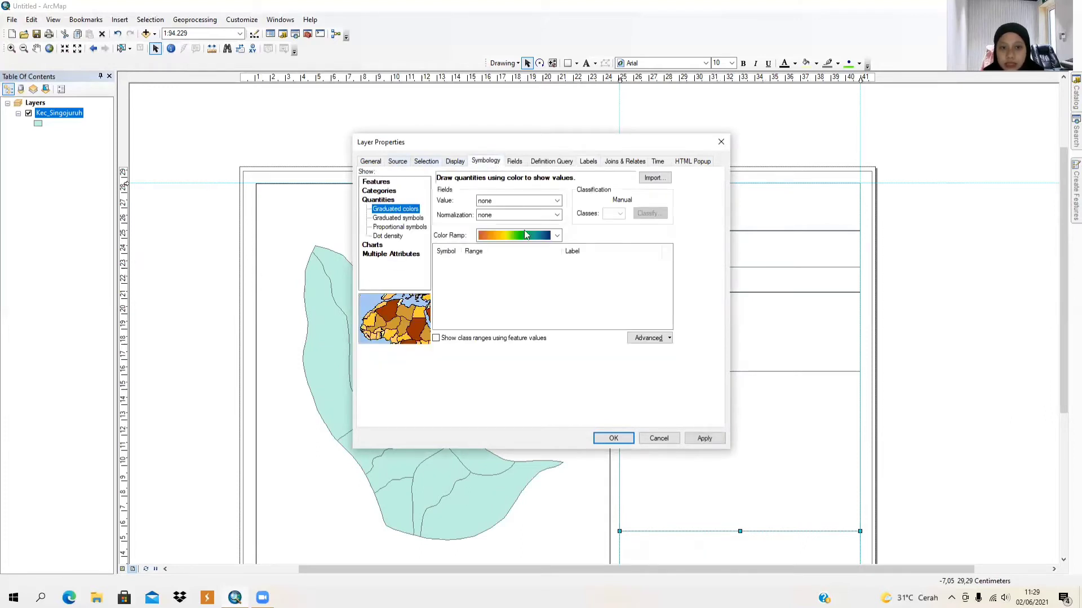
pyautogui.click(547, 202)
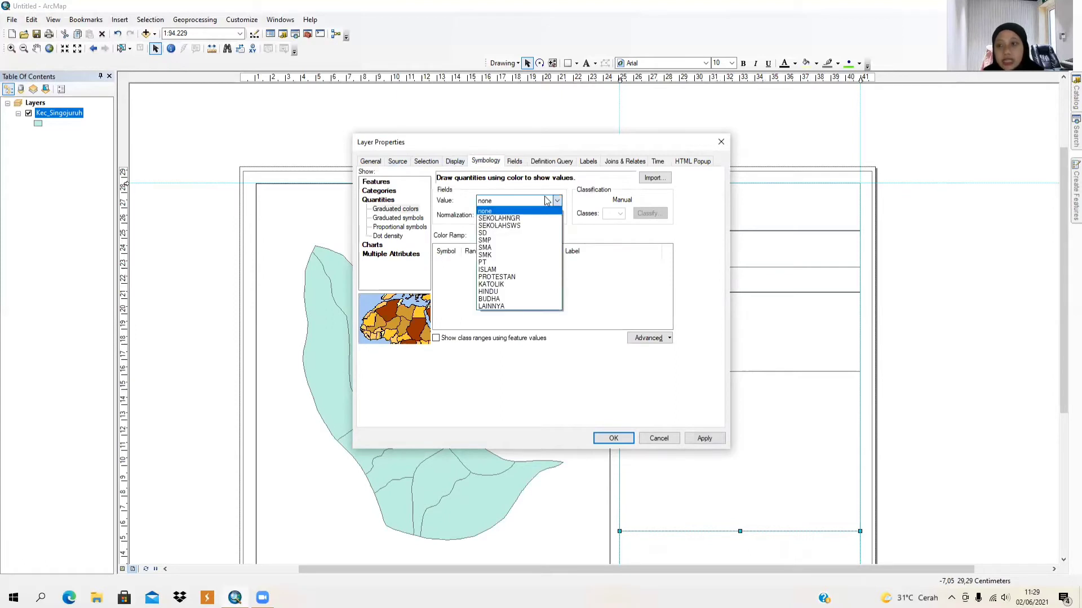
pyautogui.click(495, 233)
# Choose the red-yellow-green color ramp for the five SD classes and apply the symbology to the map.
pyautogui.click(555, 235)
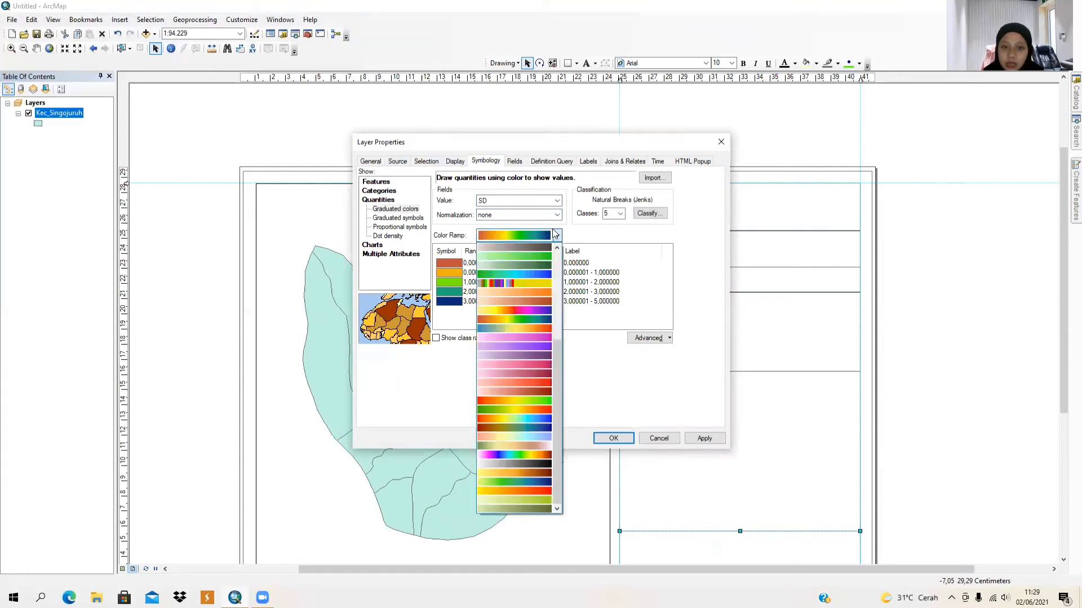
pyautogui.click(529, 293)
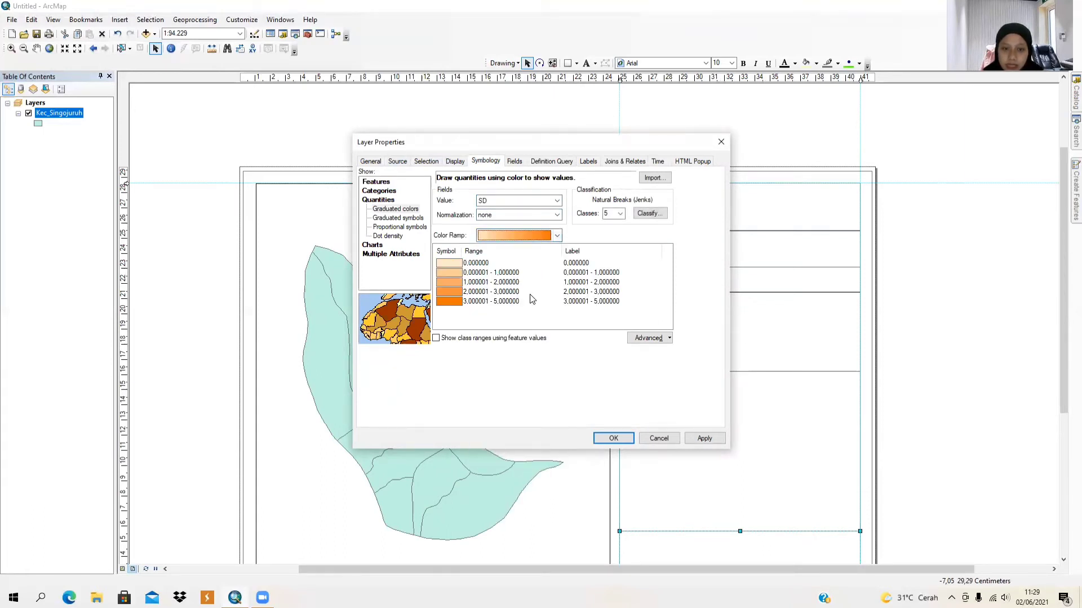
pyautogui.click(556, 235)
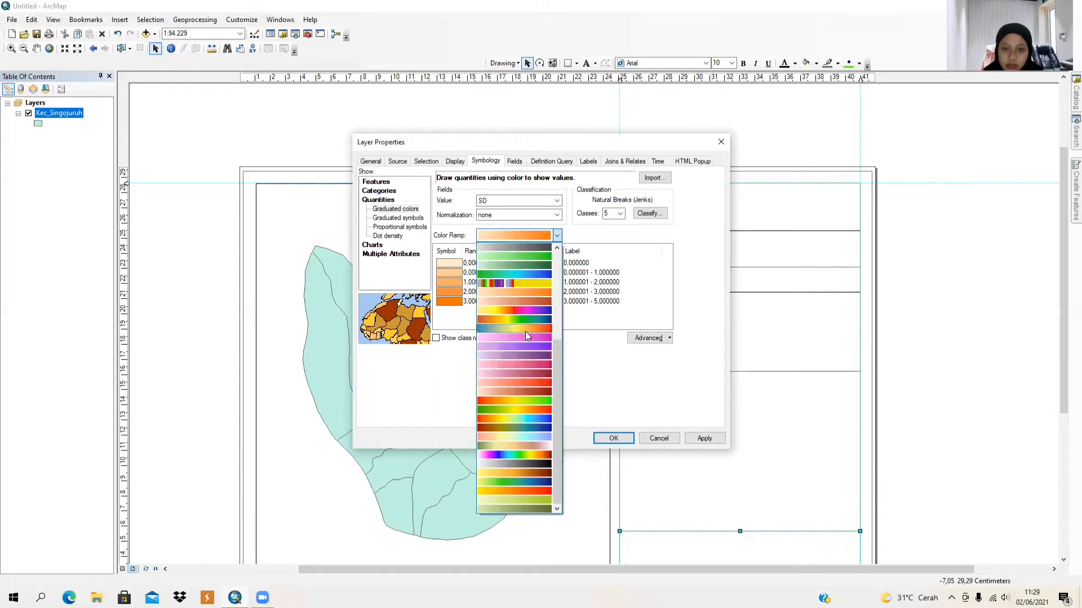
pyautogui.click(534, 400)
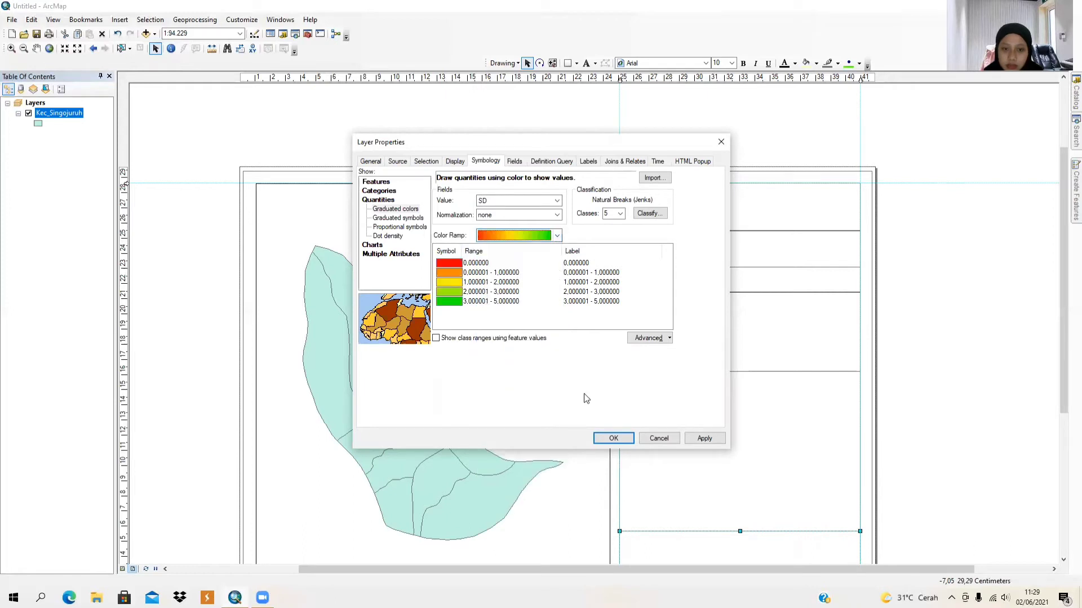
pyautogui.click(627, 438)
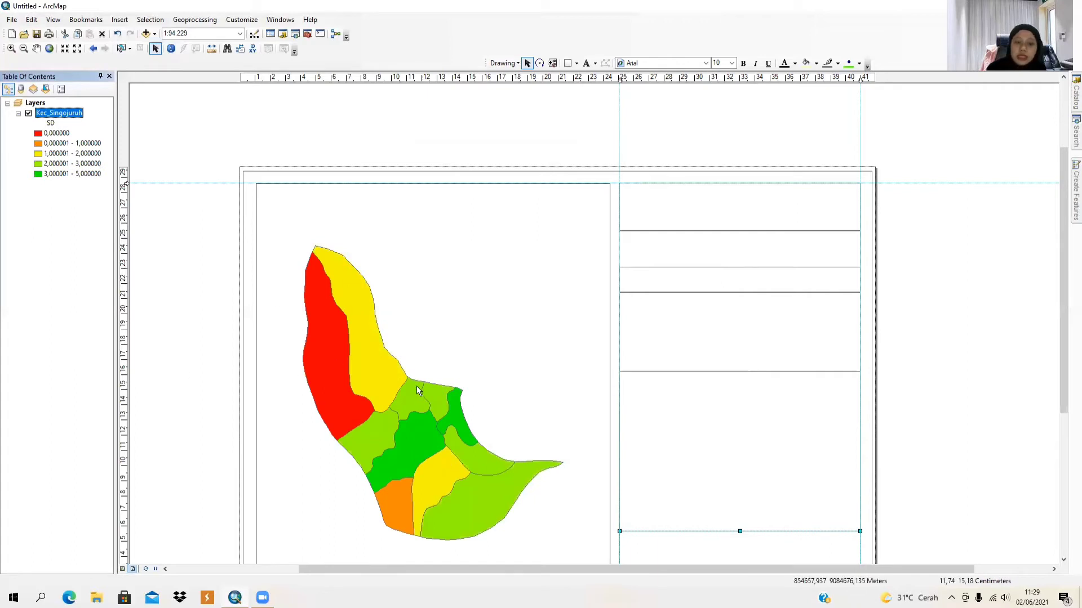
# Turn on feature labels for the Kec_Singojuruh layer to show the village names on the map.
pyautogui.moveTo(1063, 373); pyautogui.dragTo(1042, 389)
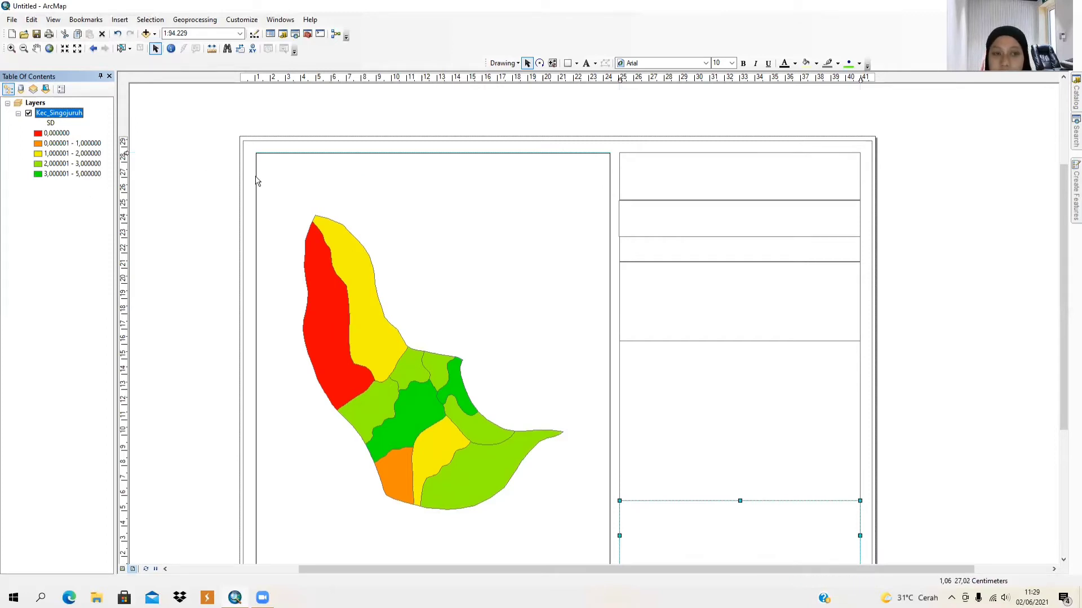
pyautogui.moveTo(1064, 178); pyautogui.dragTo(1063, 203)
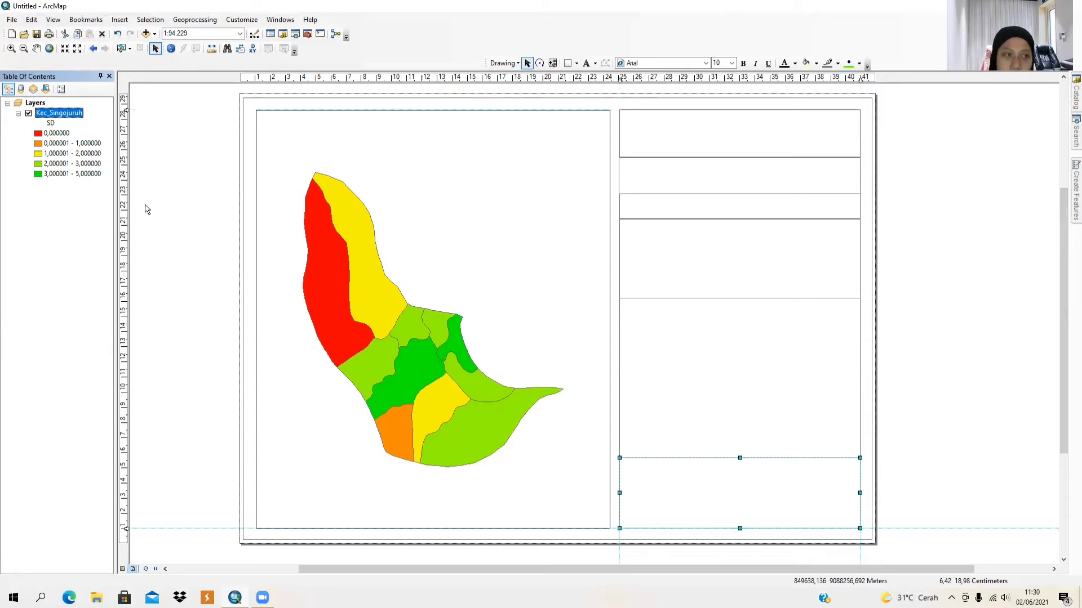
pyautogui.click(45, 114)
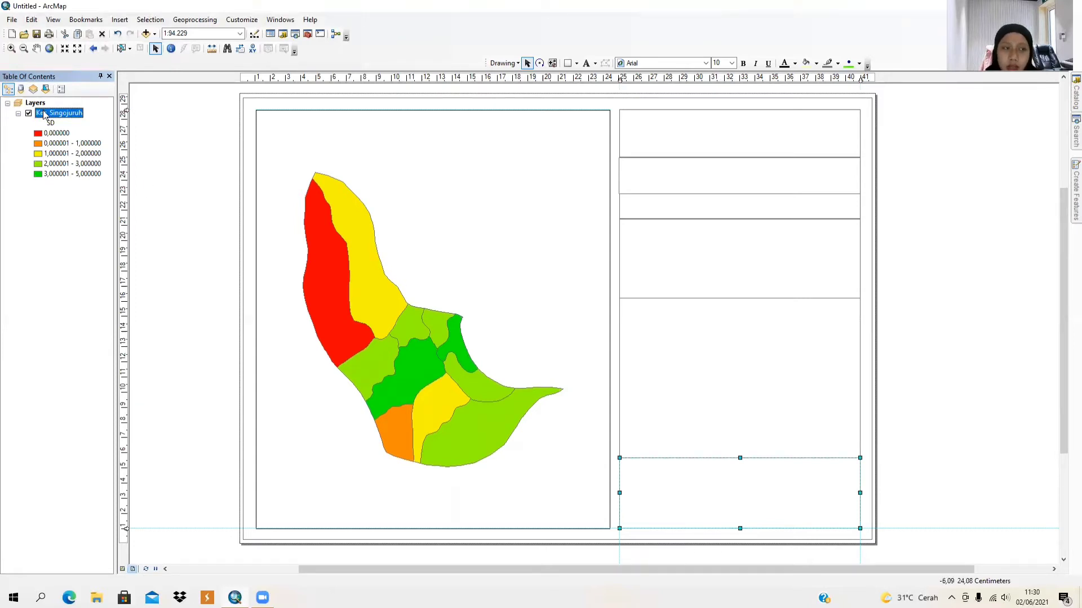
pyautogui.rightClick(44, 114)
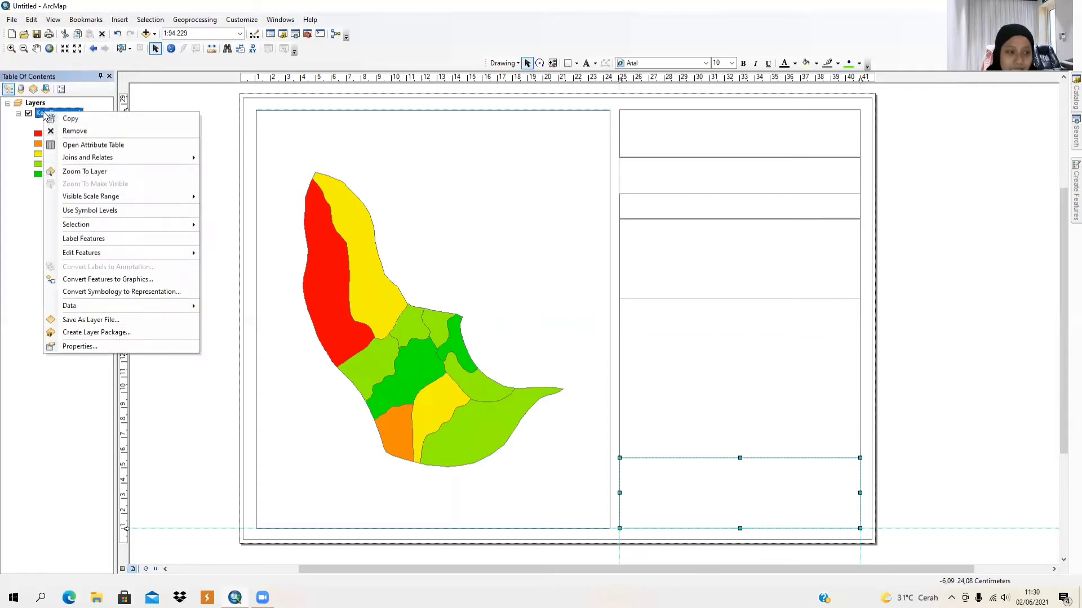
pyautogui.click(133, 239)
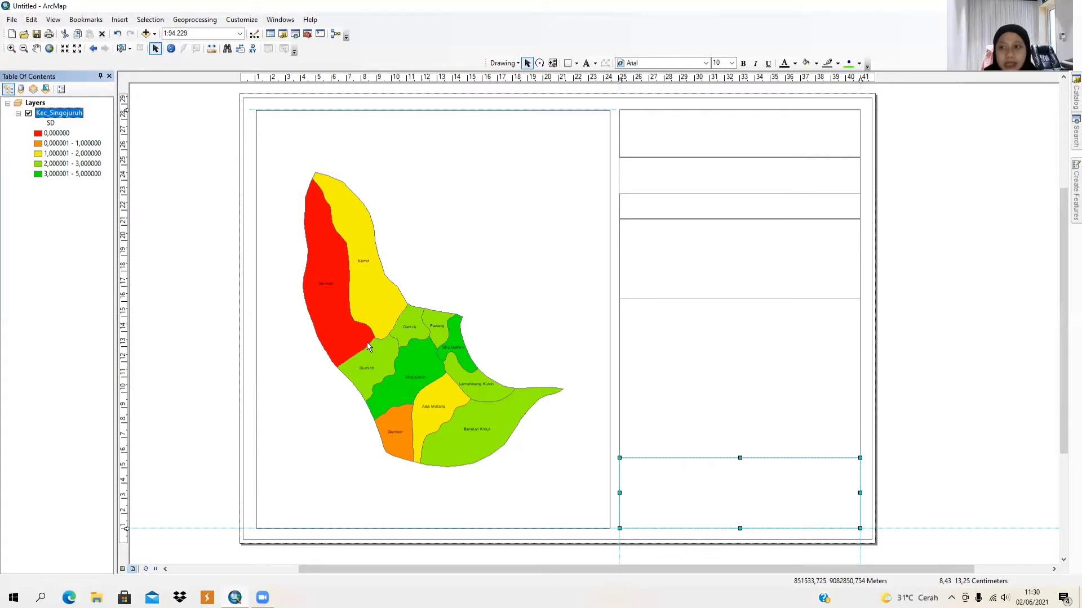
# Set the label text size of the Kec_Singojuruh layer to 10.
pyautogui.rightClick(62, 117)
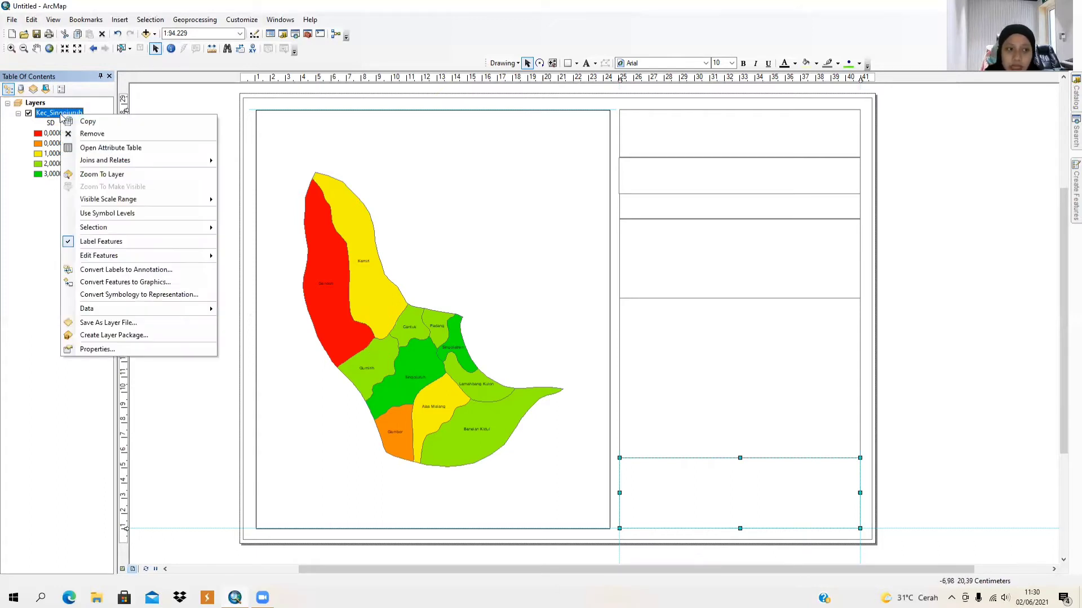
pyautogui.click(98, 350)
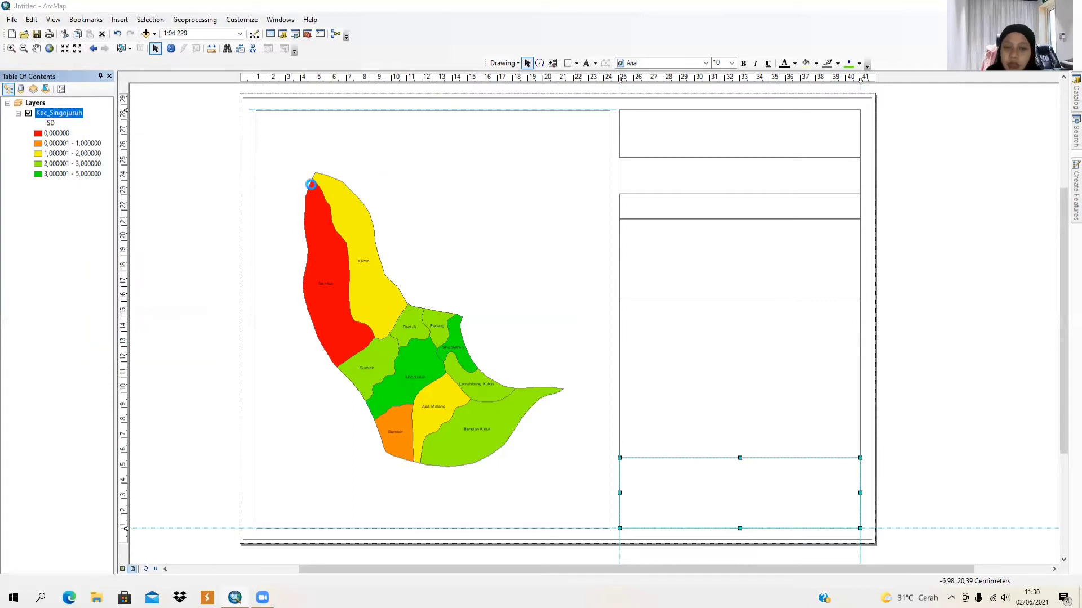
pyautogui.click(583, 161)
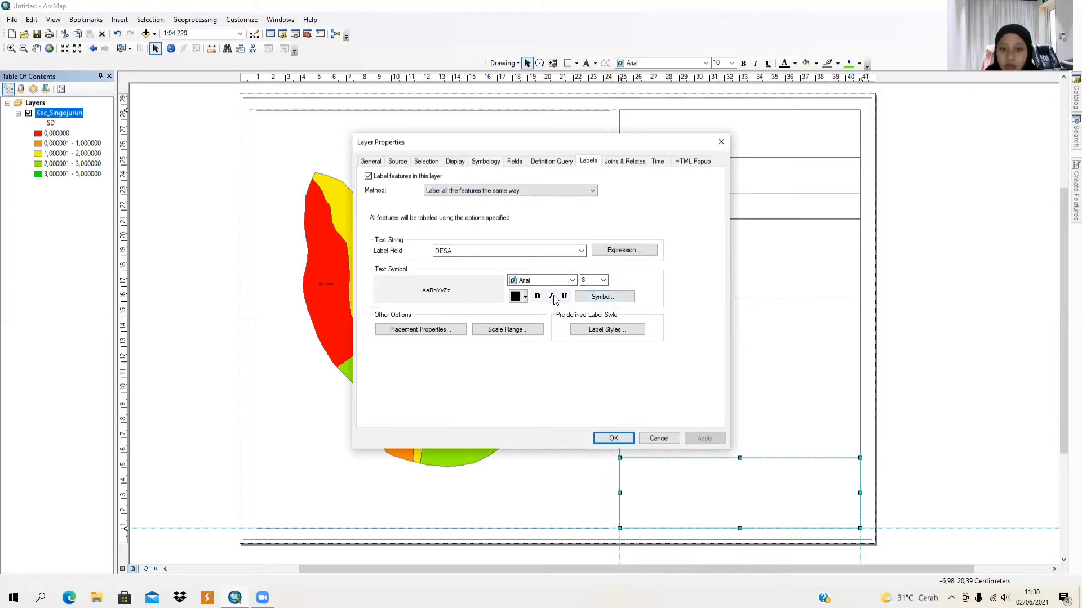
pyautogui.doubleClick(586, 281)
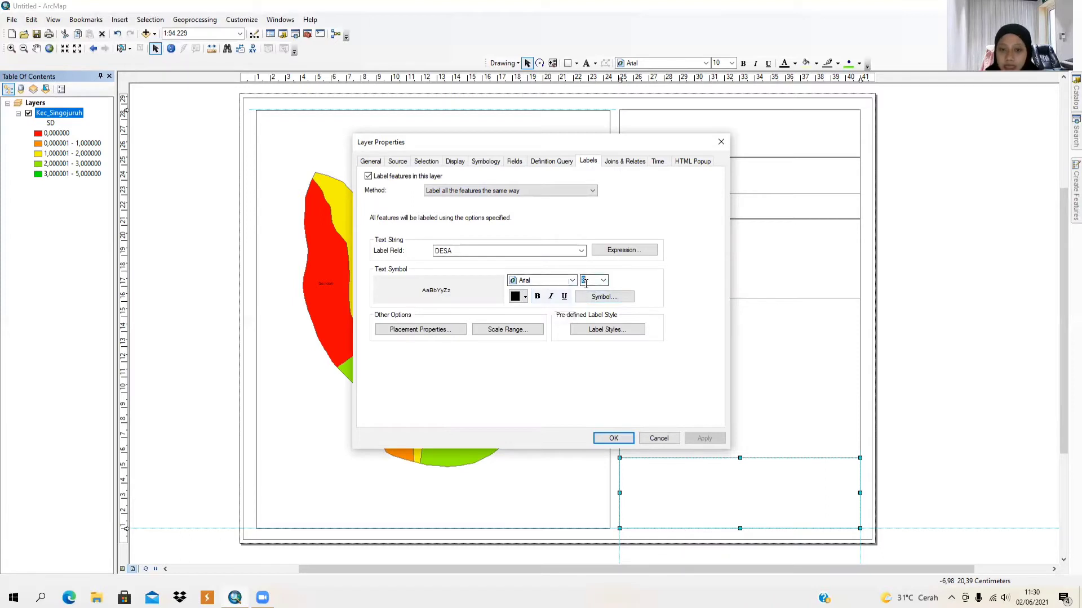
pyautogui.click(604, 280)
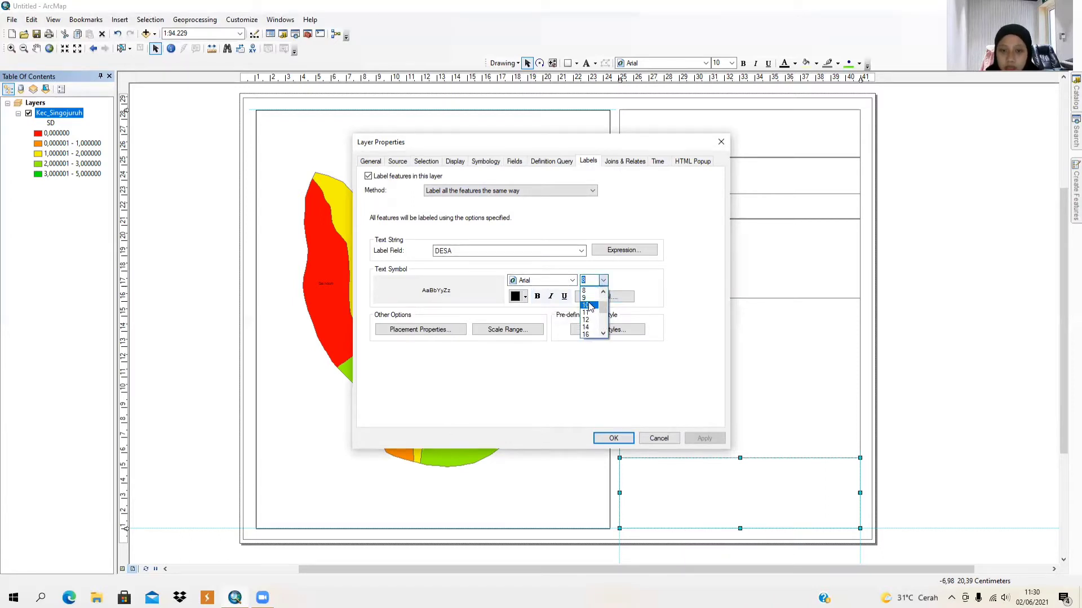
pyautogui.click(590, 309)
pyautogui.click(614, 439)
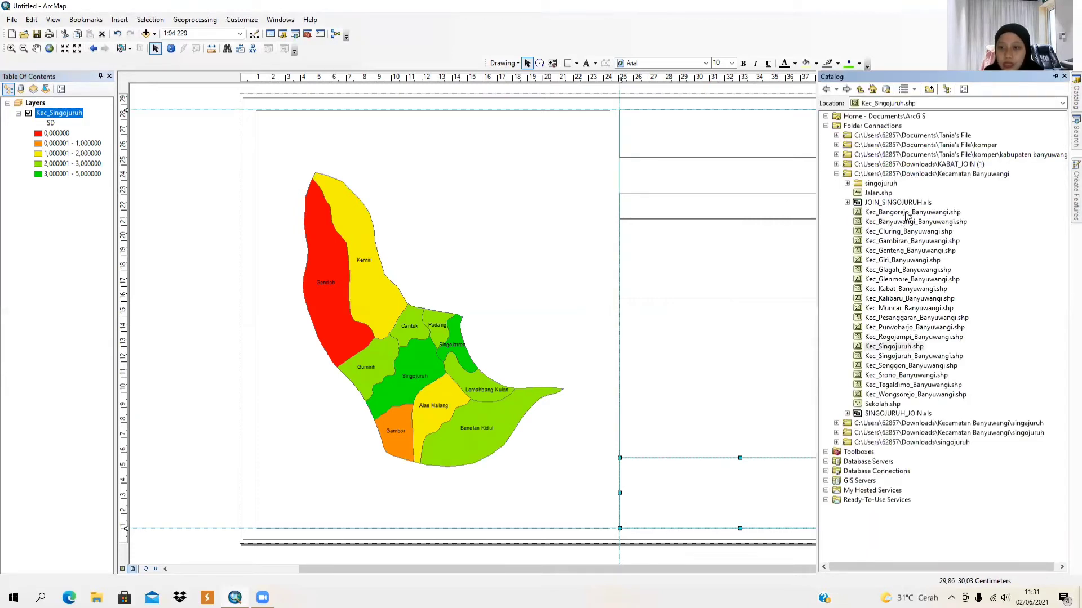
# Add the Bangorejo, Banyuwangi, Cluring and Gambiran district shapefiles from the Kecamatan Banyuwangi folder to the map.
pyautogui.moveTo(906, 213); pyautogui.dragTo(560, 227)
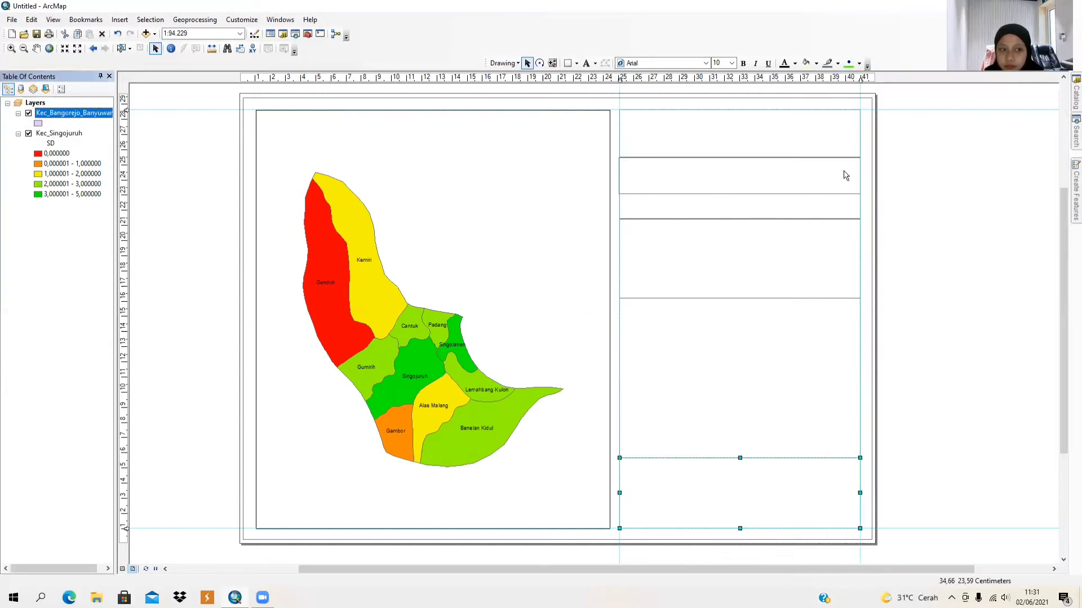
pyautogui.moveTo(1075, 96)
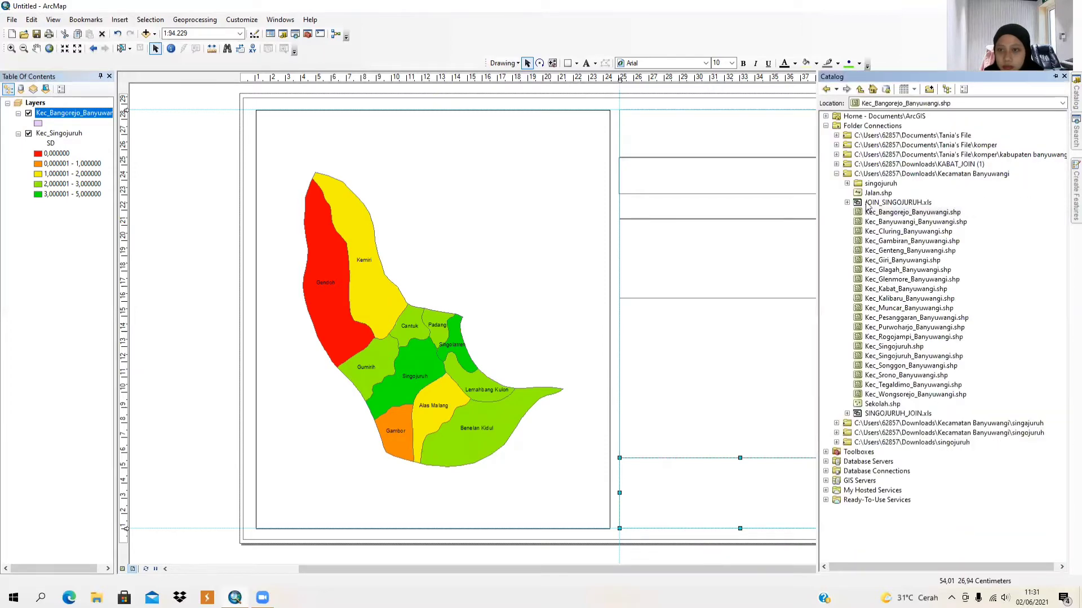
pyautogui.moveTo(894, 226); pyautogui.dragTo(524, 254)
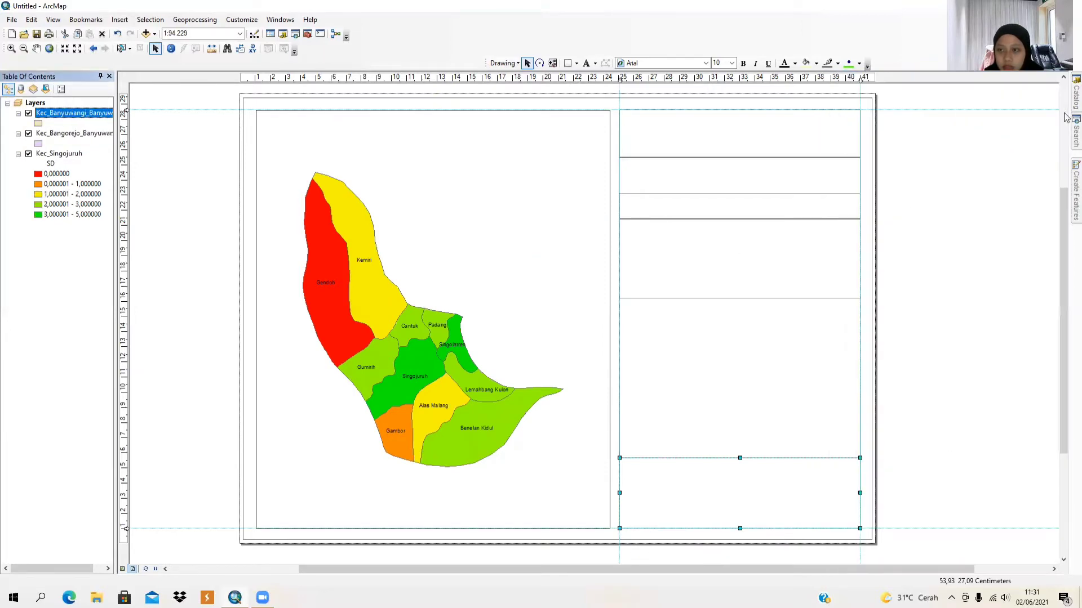
pyautogui.moveTo(1064, 105)
pyautogui.moveTo(875, 235); pyautogui.dragTo(546, 256)
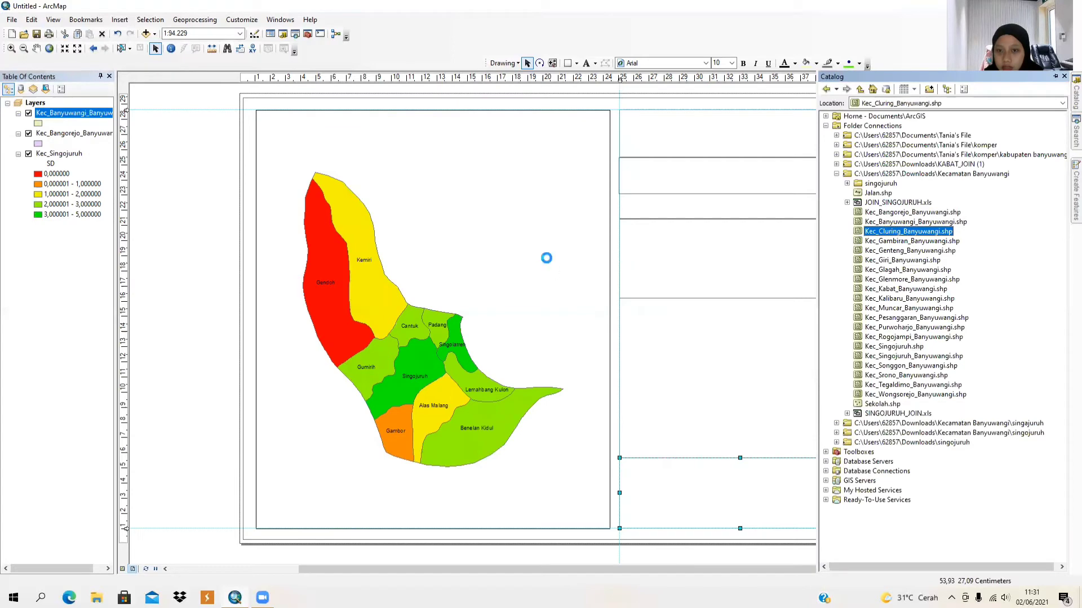
pyautogui.moveTo(902, 241); pyautogui.dragTo(529, 255)
# Add the Genteng, Giri and Glagah district shapefiles from the Kecamatan Banyuwangi folder to the map.
pyautogui.moveTo(1075, 98)
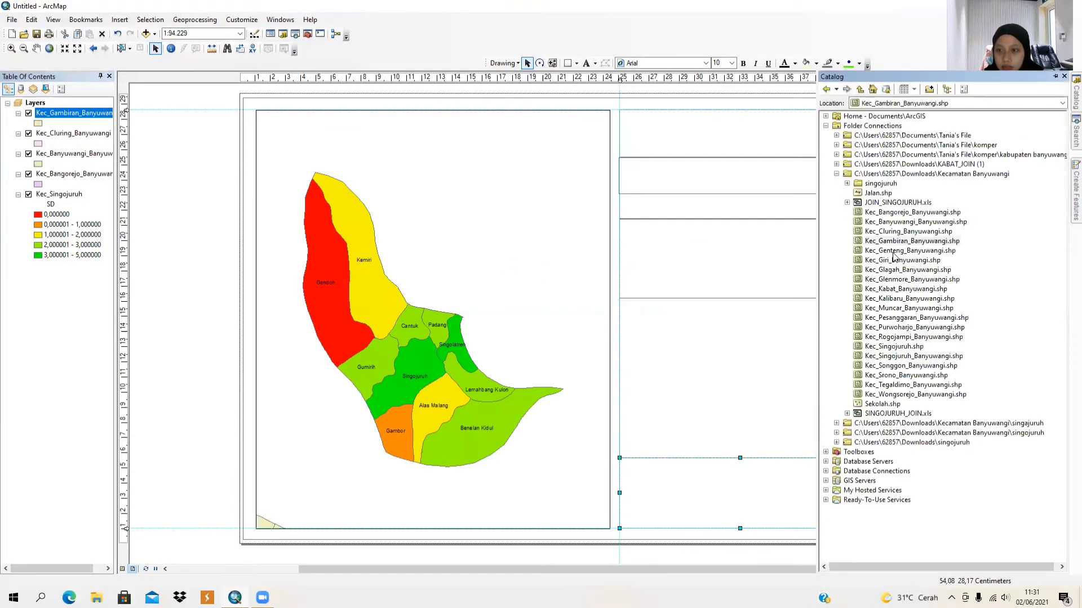
pyautogui.moveTo(897, 252); pyautogui.dragTo(490, 307)
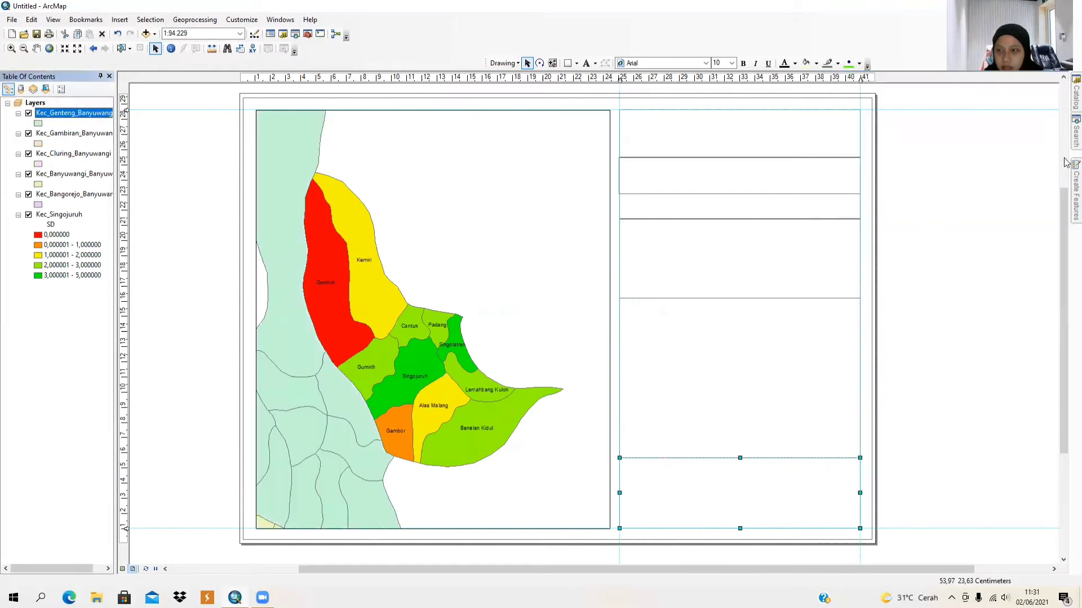
pyautogui.moveTo(1075, 98)
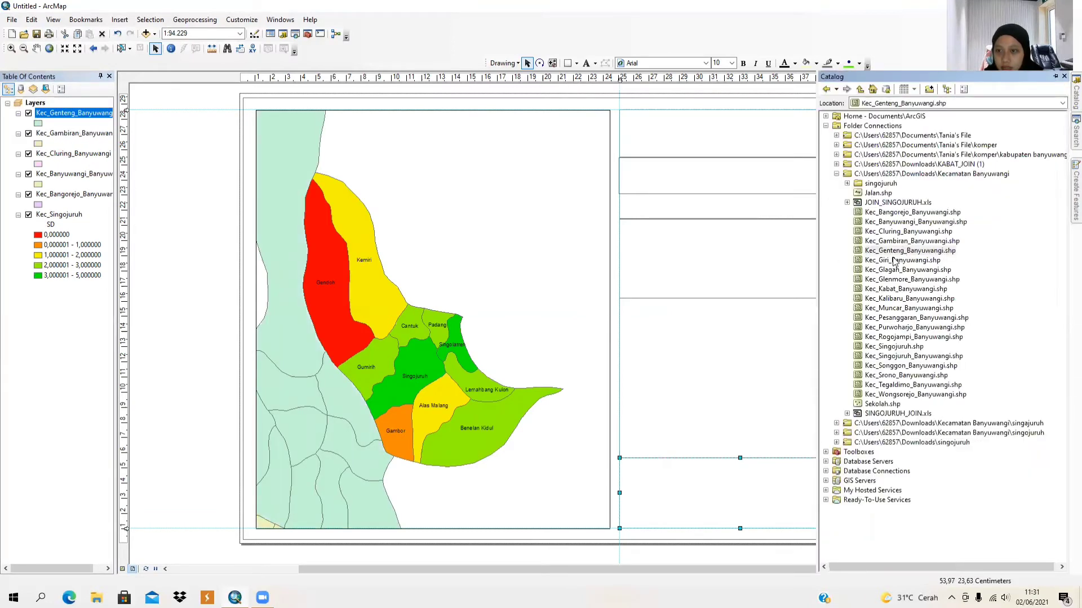
pyautogui.moveTo(895, 262); pyautogui.dragTo(653, 285)
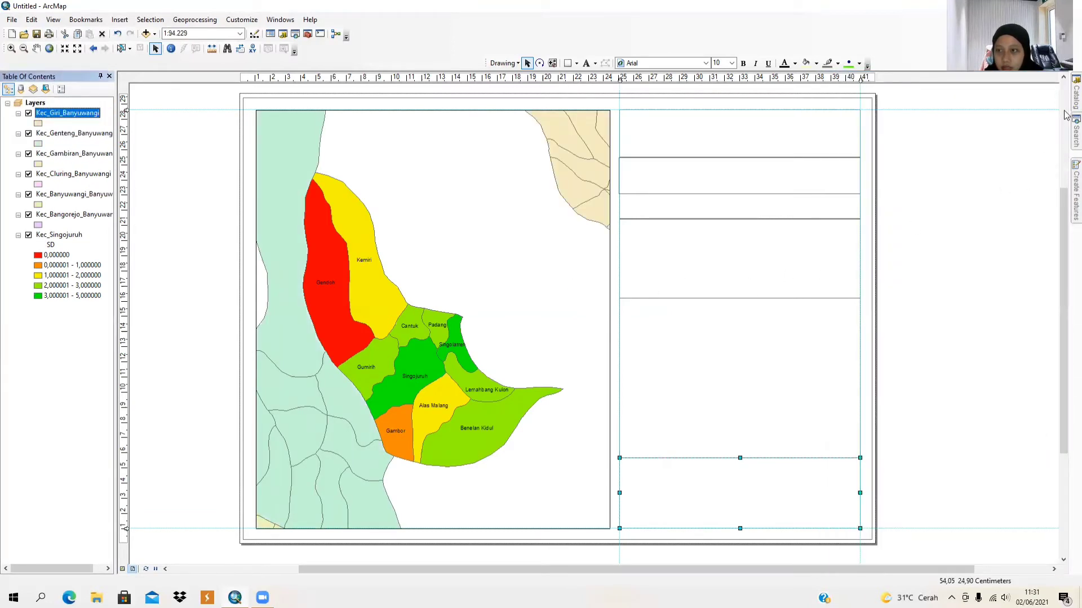
pyautogui.moveTo(1073, 113)
pyautogui.moveTo(890, 270); pyautogui.dragTo(551, 308)
# Add the Glenmore, Kabat and Kalibaru district shapefiles from the Kecamatan Banyuwangi folder to the map.
pyautogui.moveTo(1066, 104)
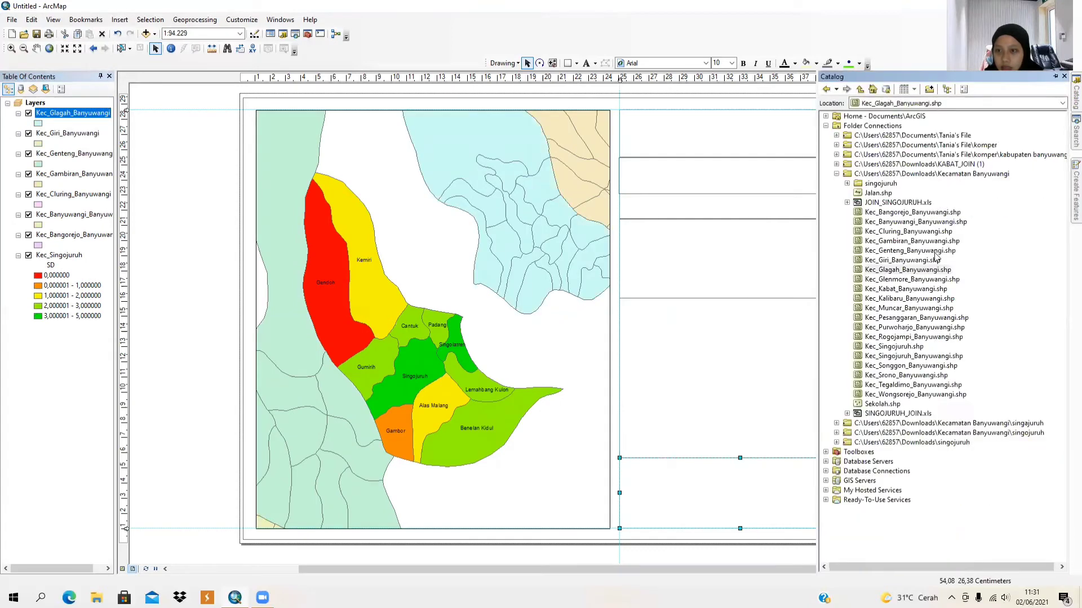
pyautogui.moveTo(882, 282); pyautogui.dragTo(502, 343)
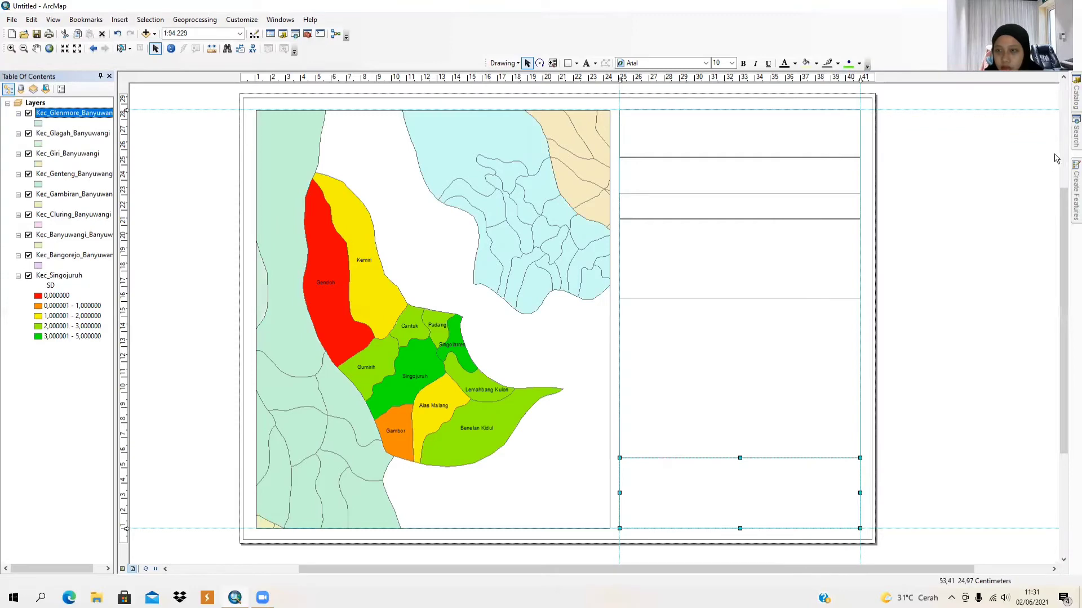
pyautogui.moveTo(1074, 98)
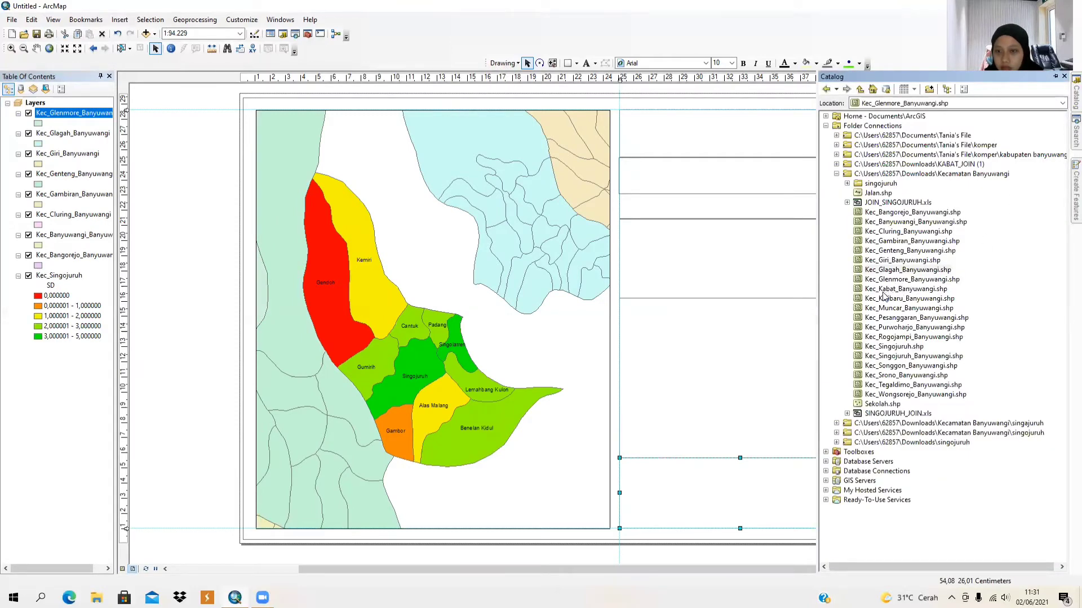
pyautogui.moveTo(886, 293); pyautogui.dragTo(456, 282)
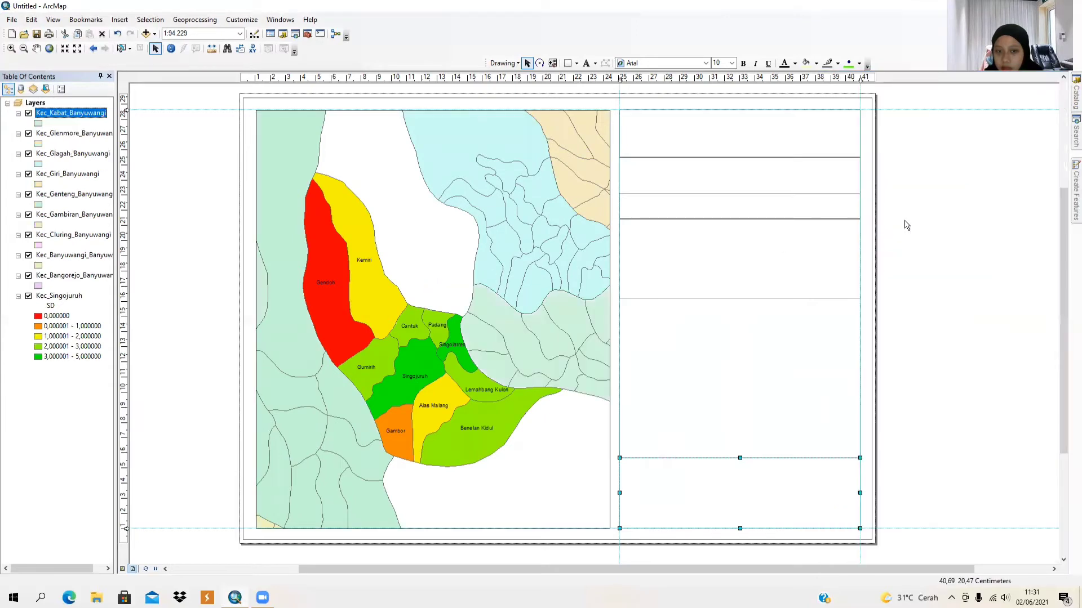
pyautogui.moveTo(1065, 116)
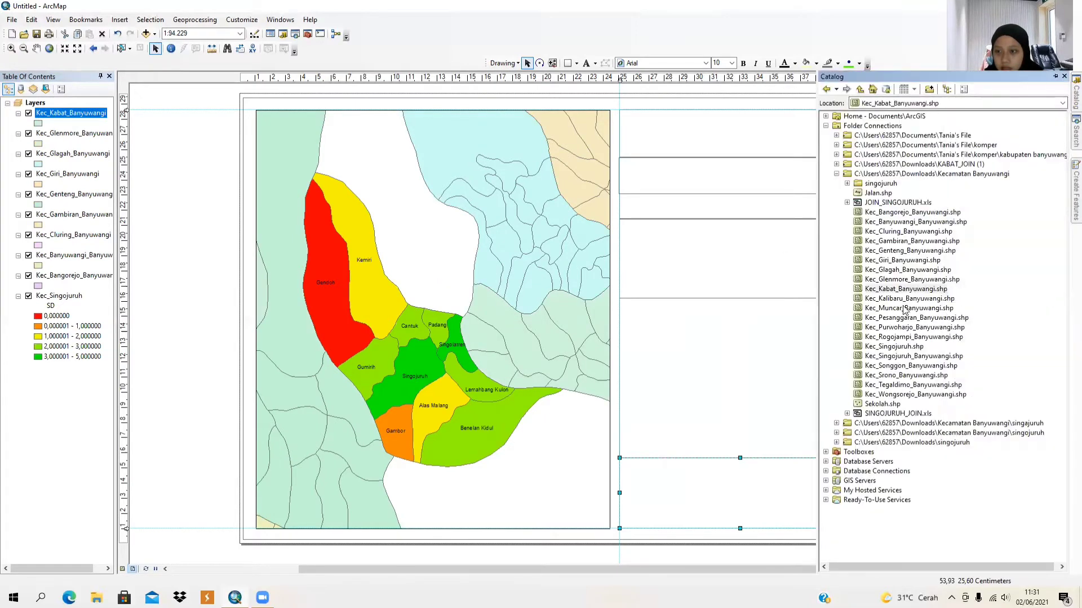
pyautogui.moveTo(902, 303); pyautogui.dragTo(518, 299)
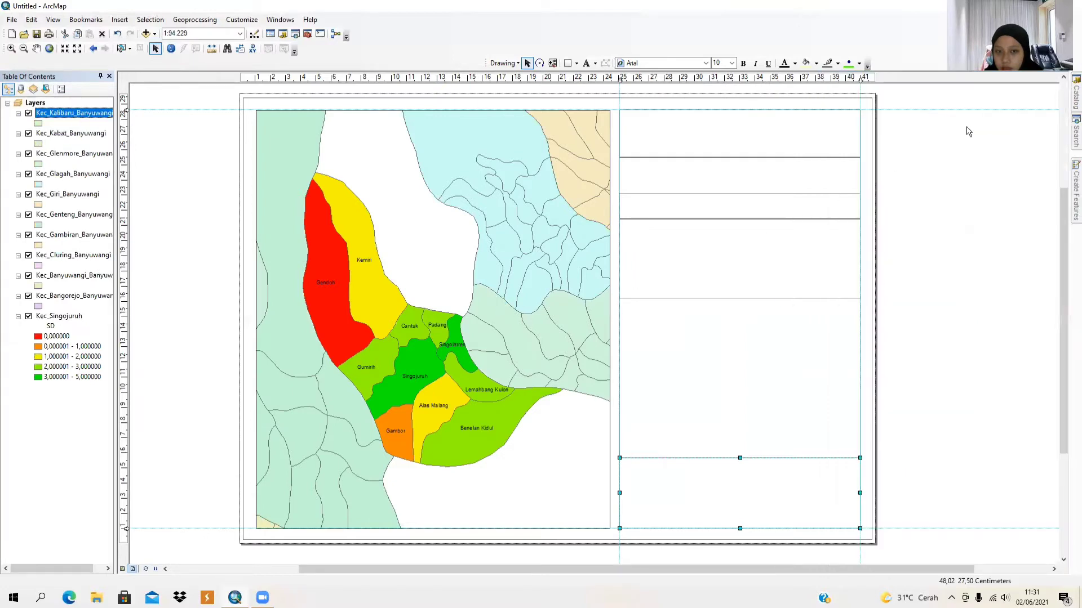
# Add the Muncar, Pesanggaran and Purwoharjo district shapefiles from the Kecamatan Banyuwangi folder to the map.
pyautogui.moveTo(1075, 101)
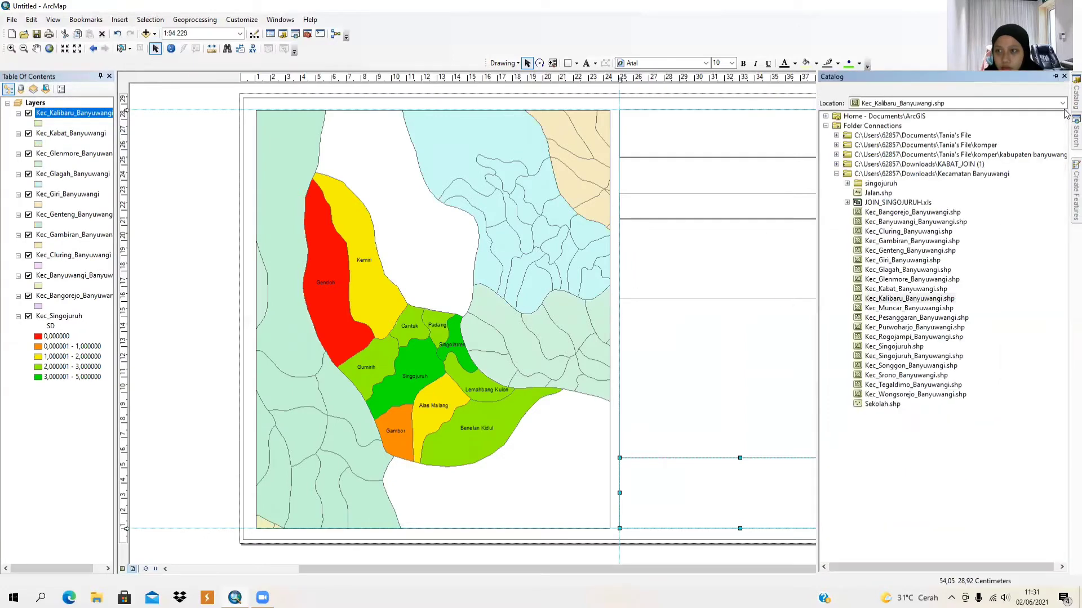
pyautogui.click(922, 318)
pyautogui.moveTo(915, 310); pyautogui.dragTo(538, 293)
pyautogui.moveTo(1064, 100)
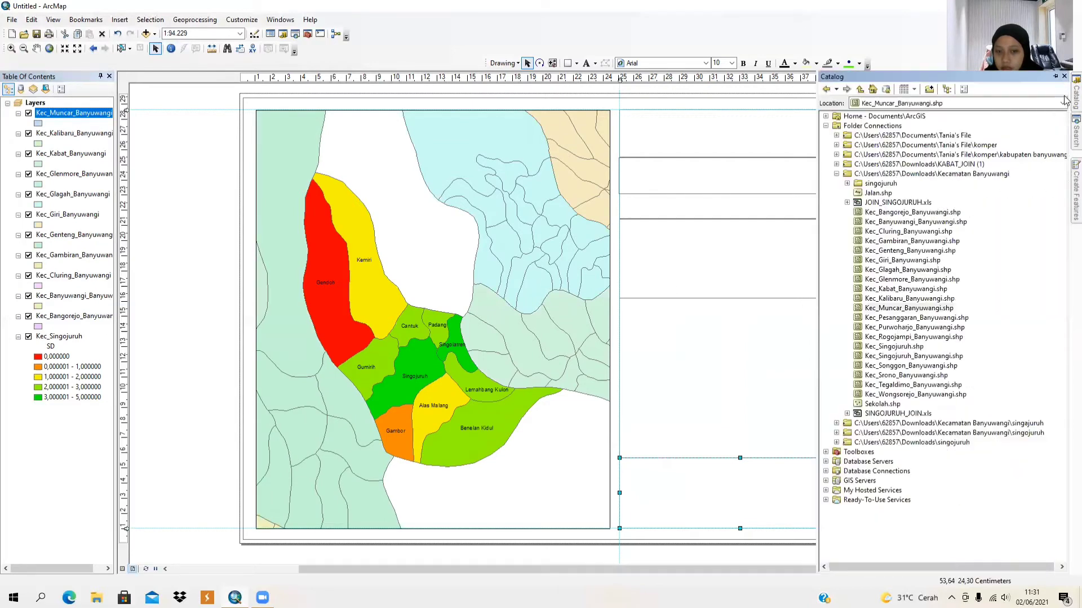
pyautogui.moveTo(925, 321); pyautogui.dragTo(667, 268)
pyautogui.moveTo(1066, 115)
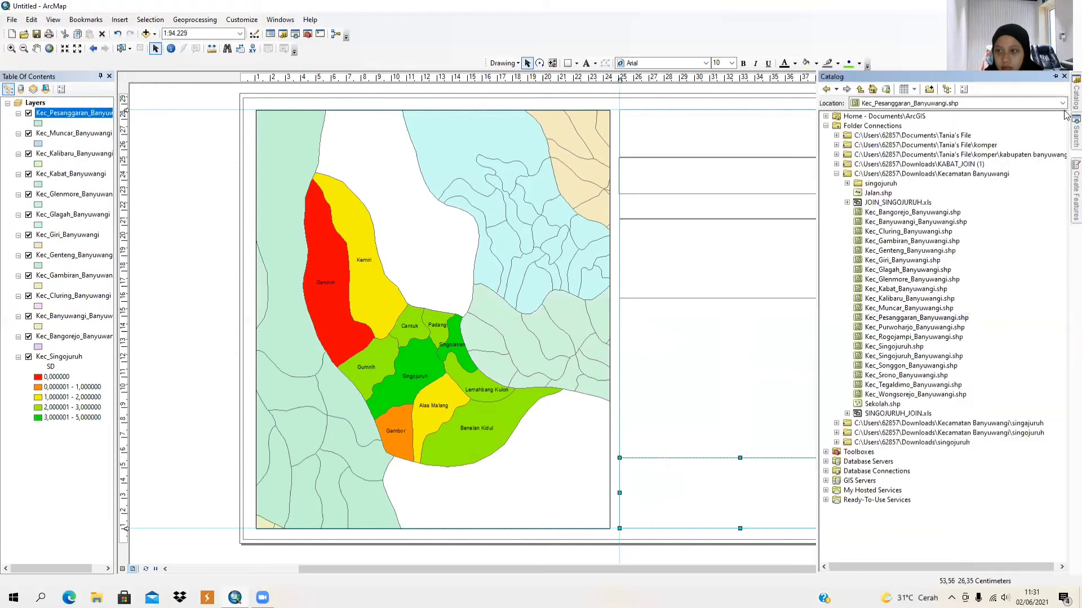
pyautogui.moveTo(899, 327); pyautogui.dragTo(695, 314)
# Add the Rogojampi and Songgon district shapefiles from the Kecamatan Banyuwangi folder to the map.
pyautogui.moveTo(1067, 100)
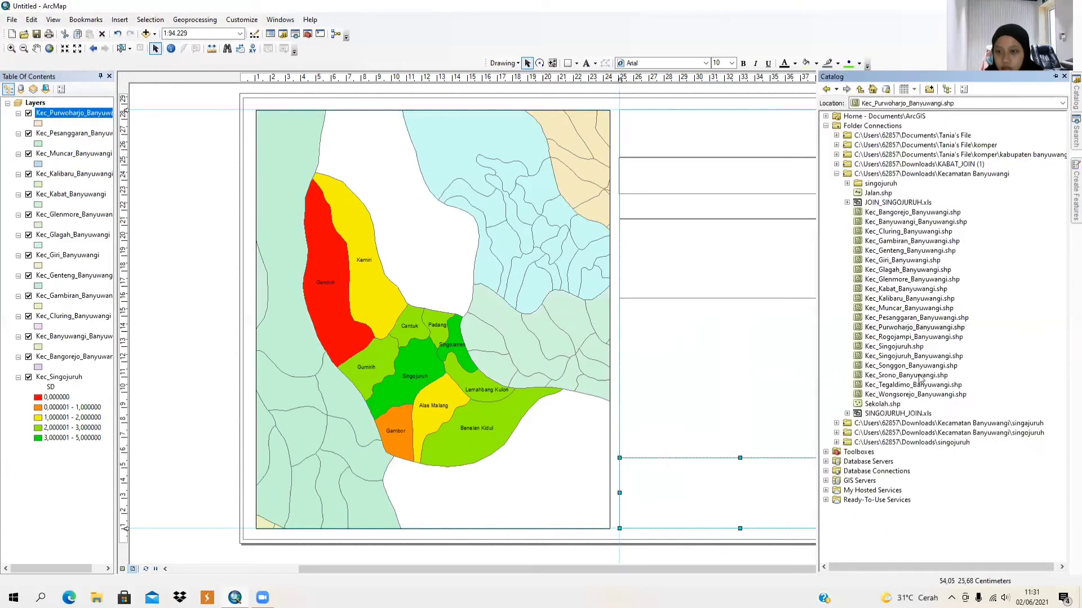
pyautogui.moveTo(917, 338); pyautogui.dragTo(563, 364)
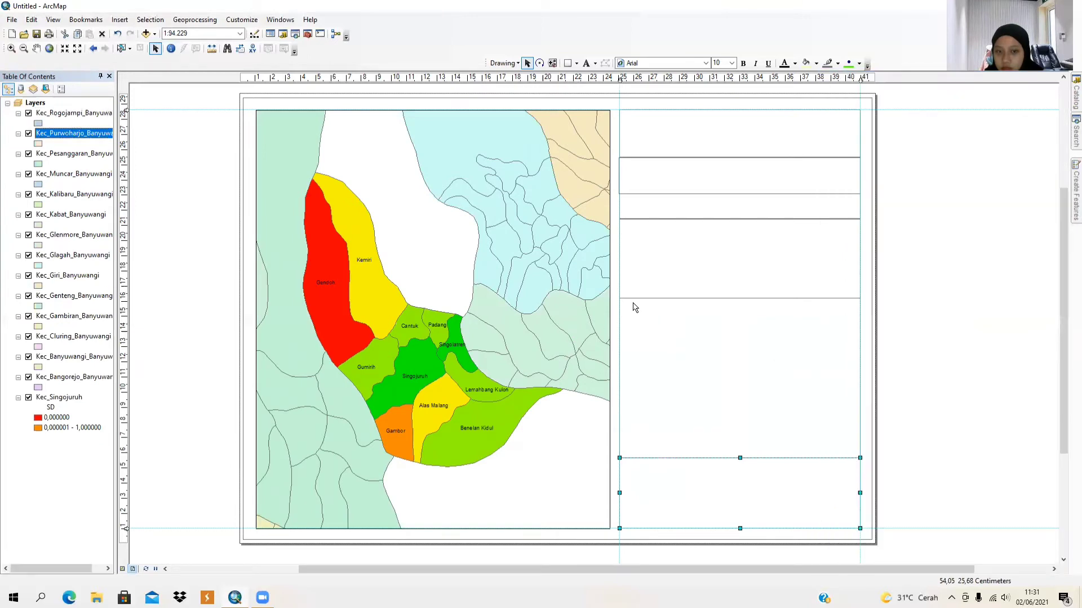
pyautogui.moveTo(1067, 100)
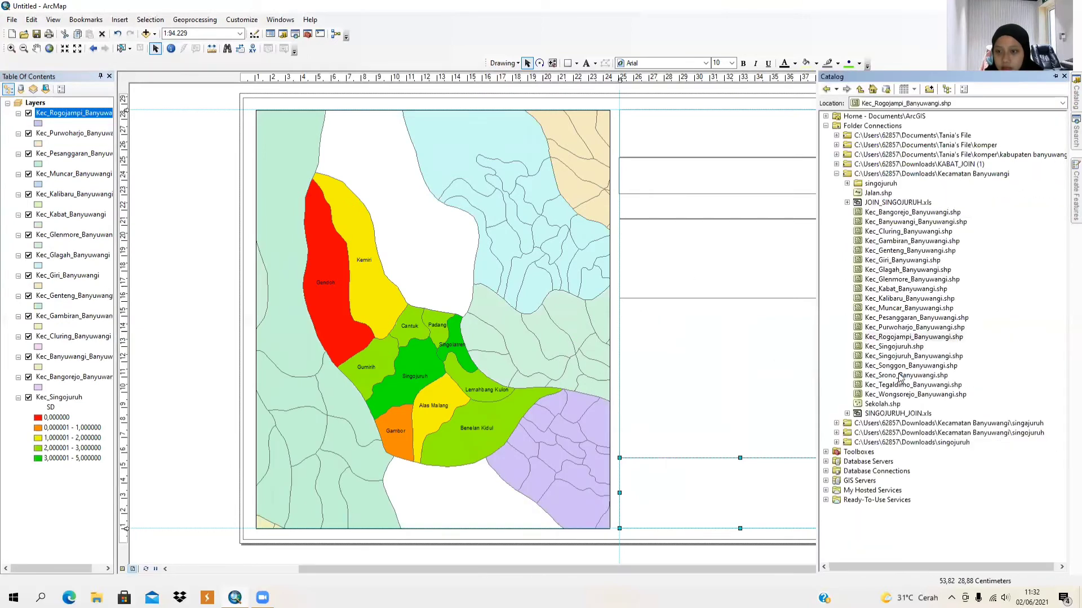
pyautogui.moveTo(907, 366); pyautogui.dragTo(614, 412)
pyautogui.moveTo(517, 422); pyautogui.dragTo(521, 425)
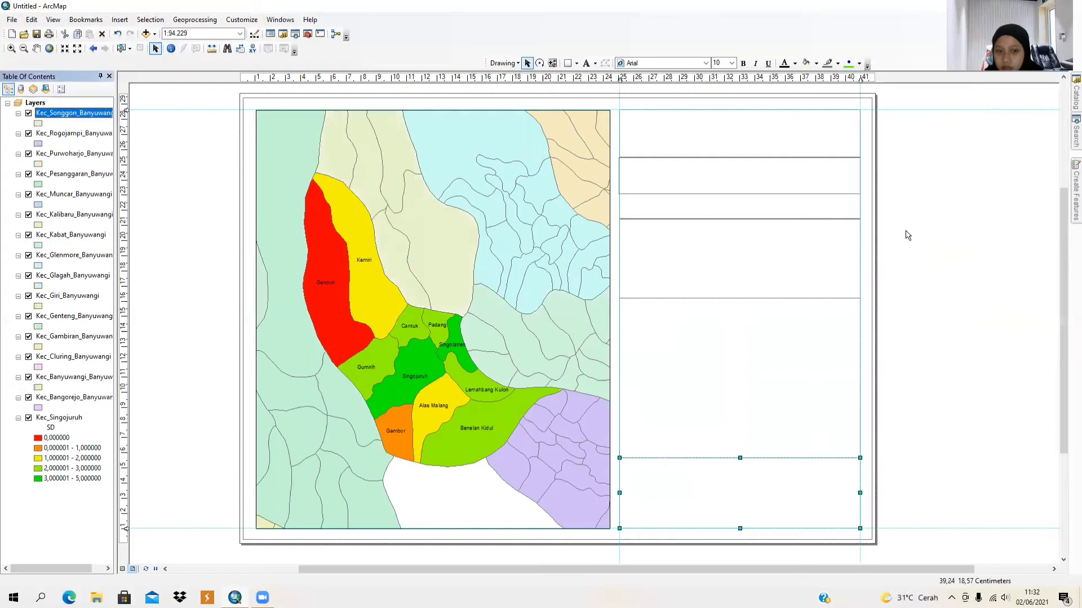
# Add the Srono, Tegaldimo and Wongsorejo district shapefiles from the Kecamatan Banyuwangi folder to the map.
pyautogui.moveTo(1066, 113)
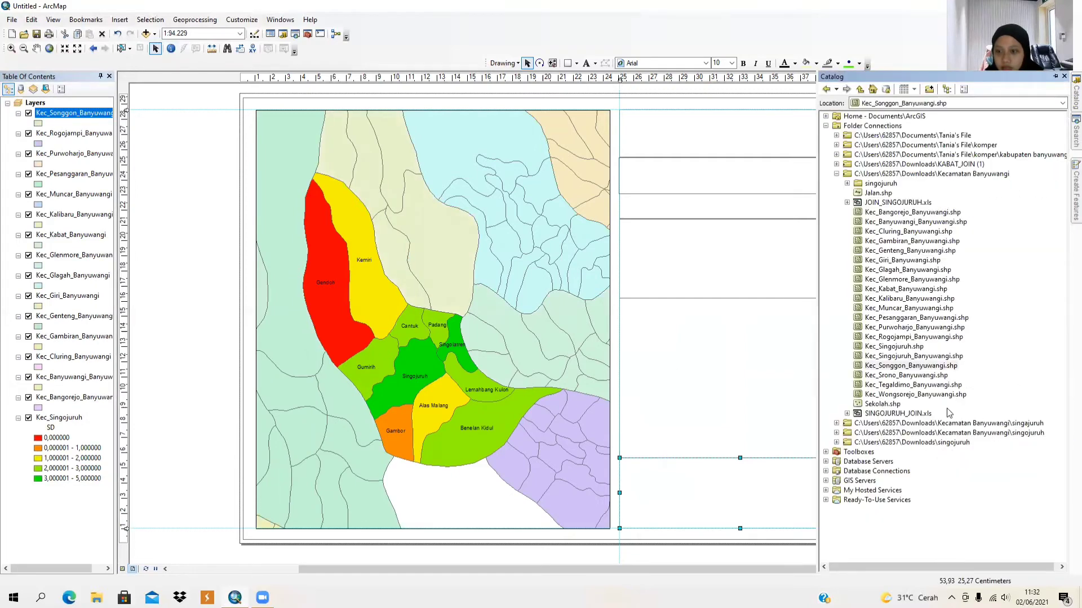
pyautogui.moveTo(907, 376); pyautogui.dragTo(556, 476)
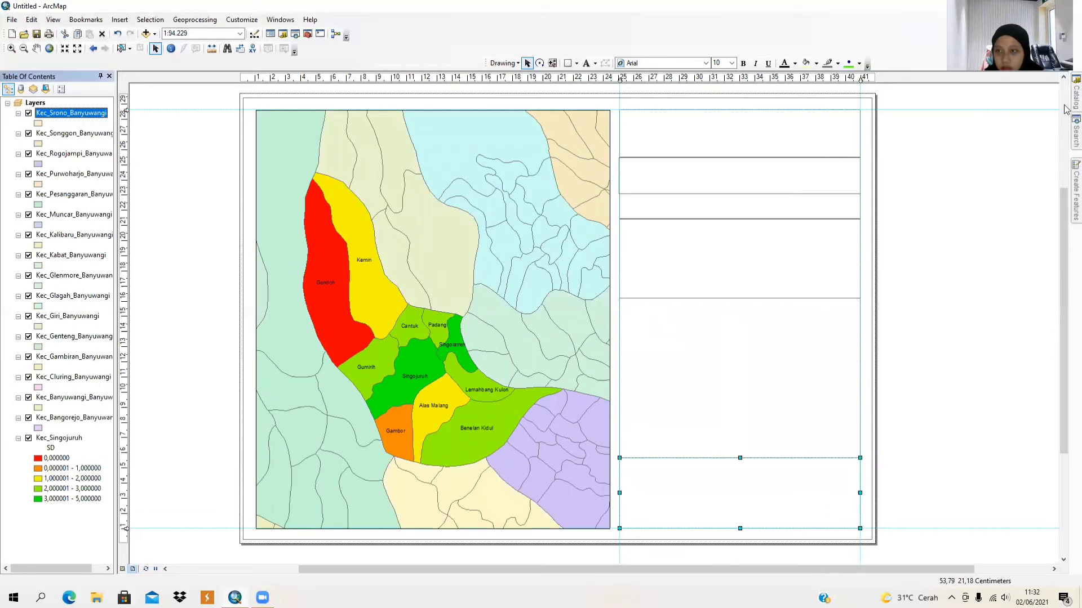
pyautogui.moveTo(1069, 107)
pyautogui.moveTo(921, 388); pyautogui.dragTo(510, 420)
pyautogui.moveTo(1075, 97)
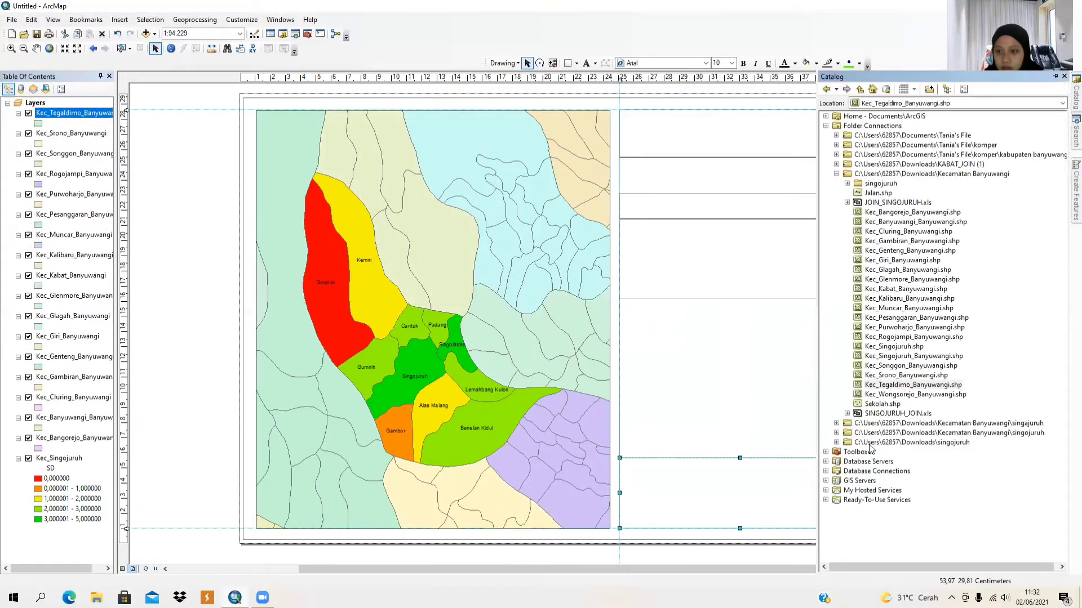
pyautogui.moveTo(903, 398); pyautogui.dragTo(490, 440)
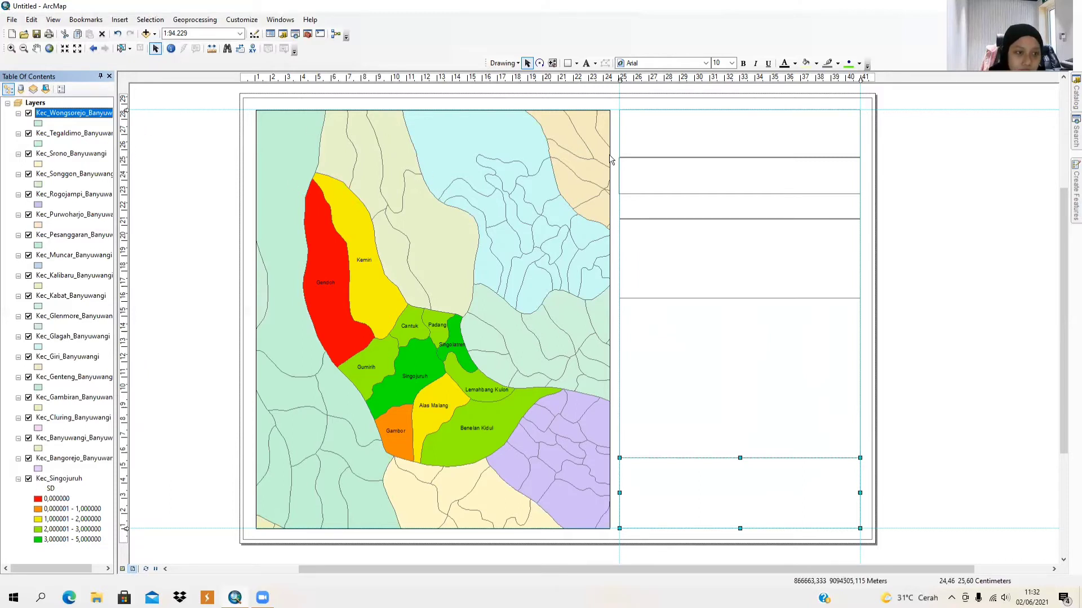
# Change the symbol of the Kec_Wongsorejo_Banyuwangi layer to the ESRI Beige fill.
pyautogui.click(38, 123)
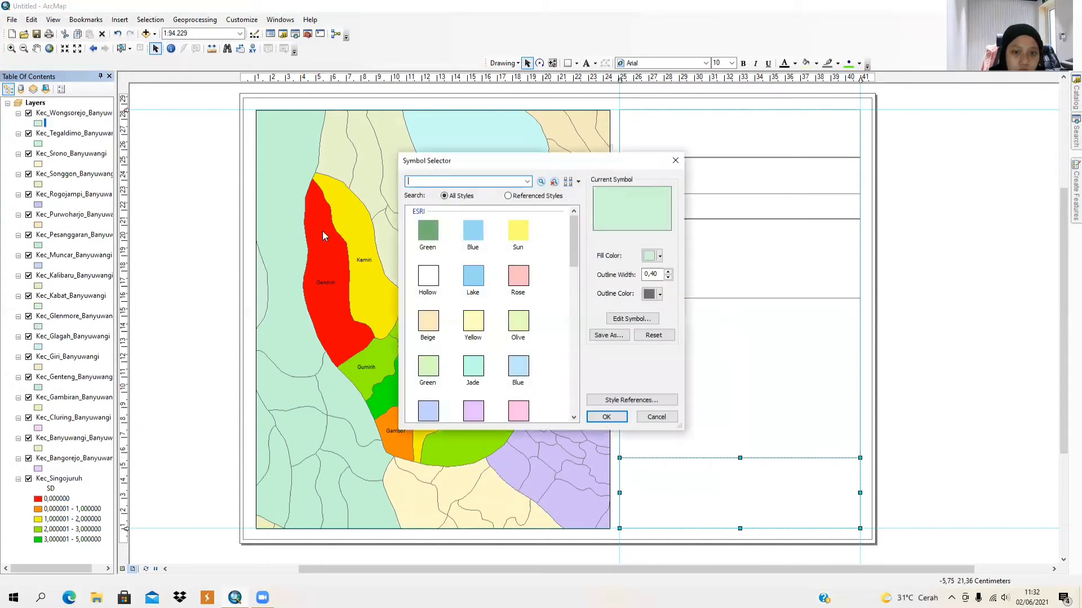
pyautogui.click(430, 325)
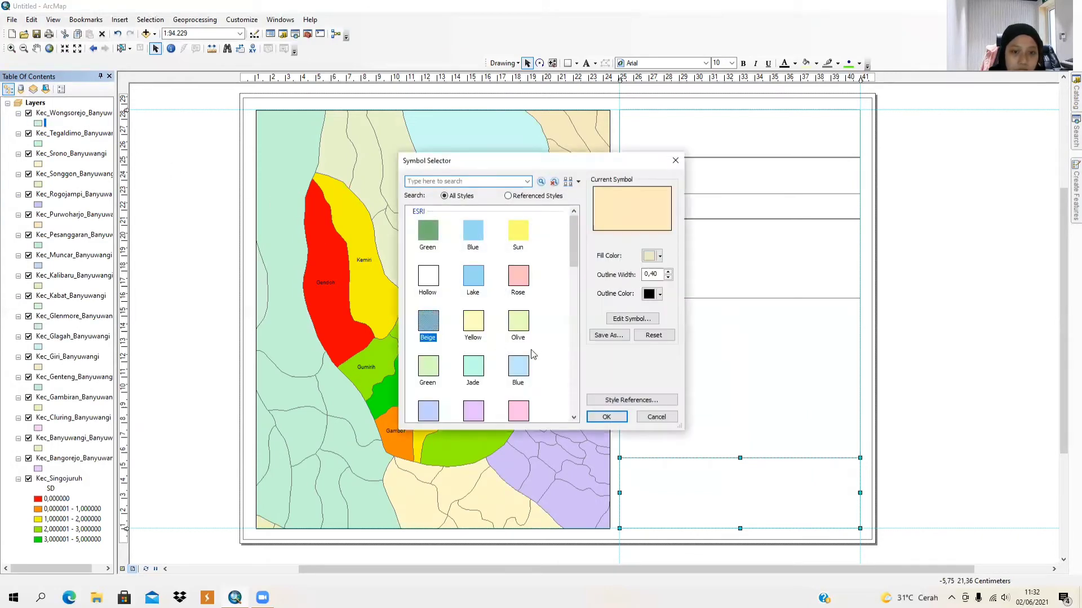
pyautogui.click(607, 417)
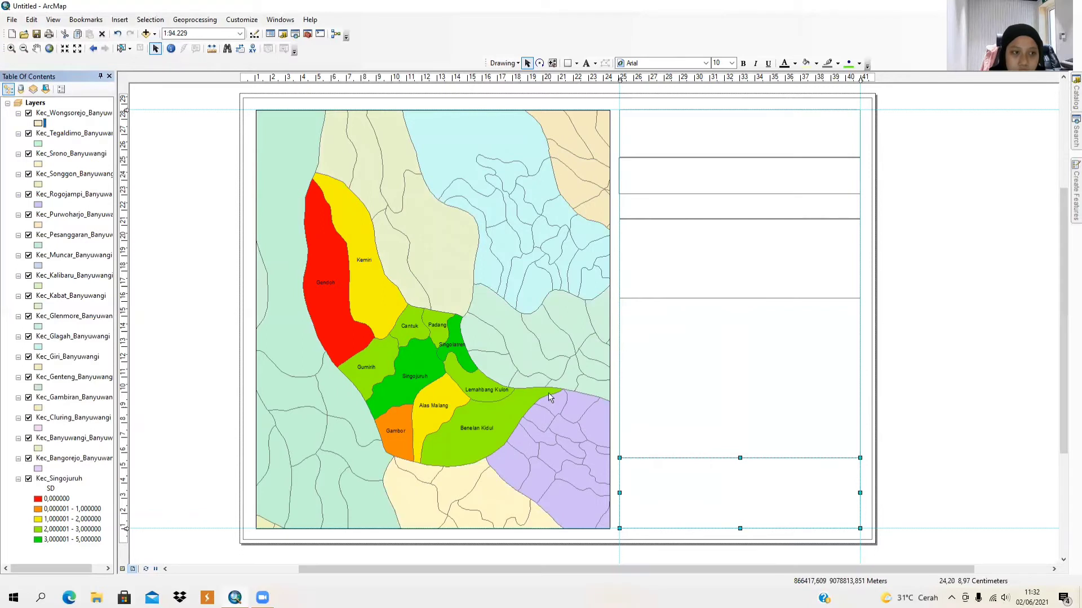
# Change the symbols of the Kec_Tegaldimo_Banyuwangi and Kec_Srono_Banyuwangi layers to the ESRI Beige fill.
pyautogui.click(39, 144)
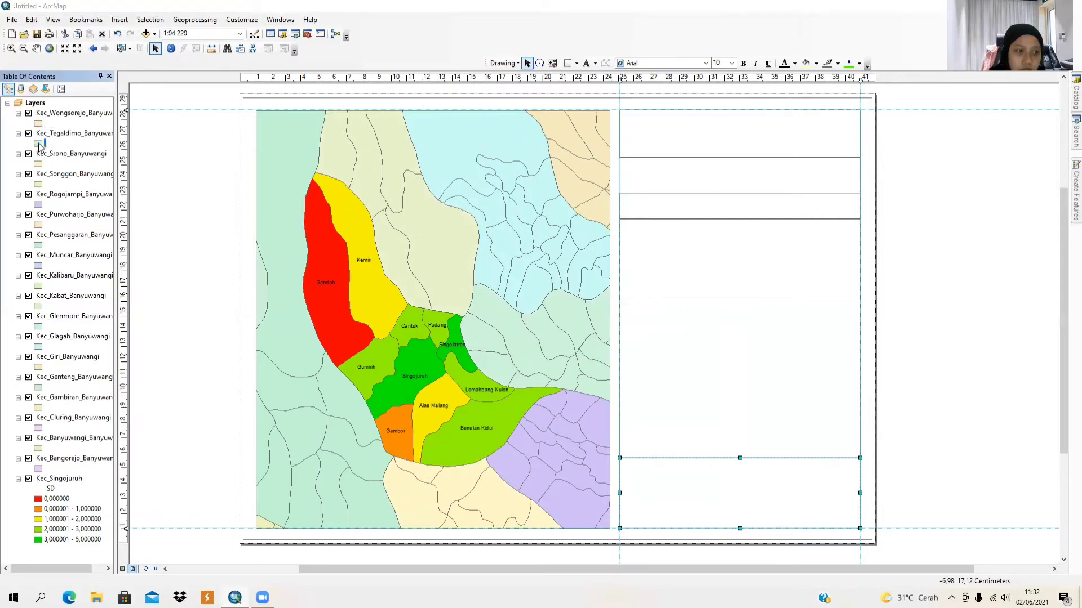
pyautogui.click(427, 335)
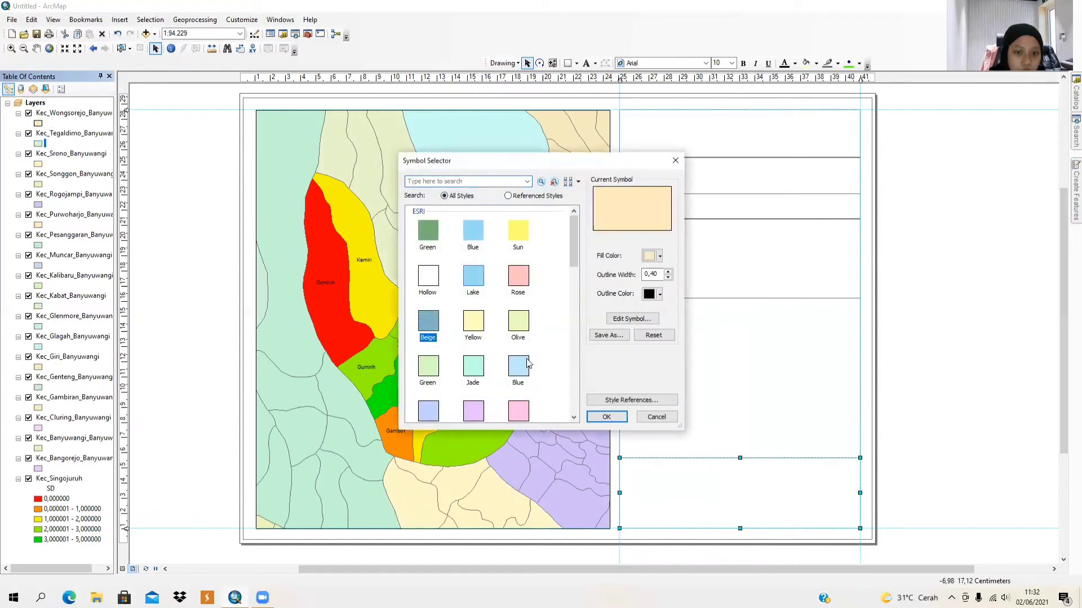
pyautogui.click(606, 417)
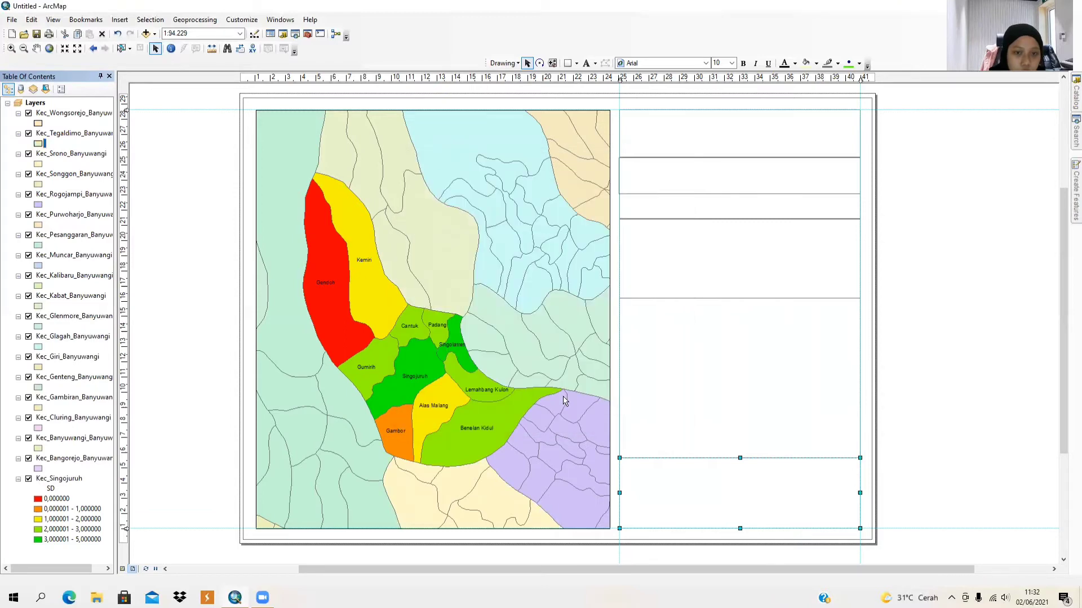
pyautogui.click(40, 164)
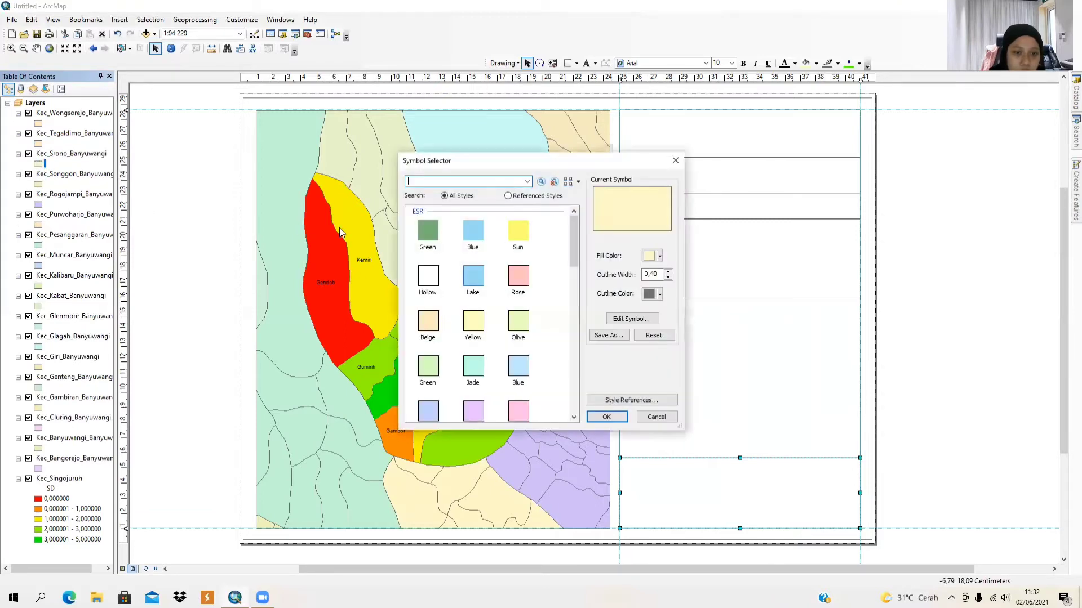
pyautogui.click(428, 320)
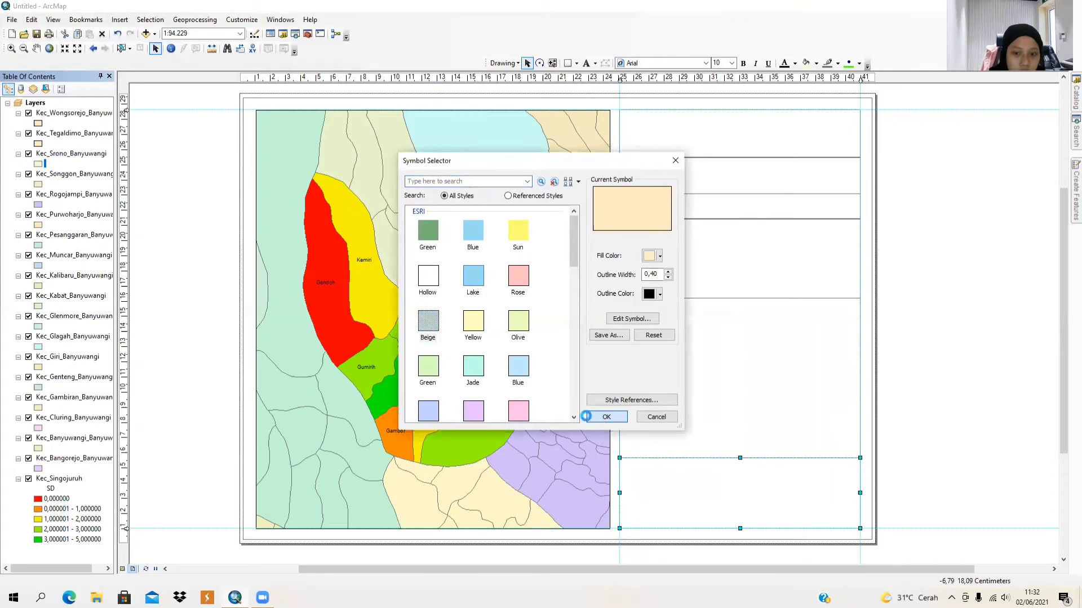
pyautogui.click(604, 417)
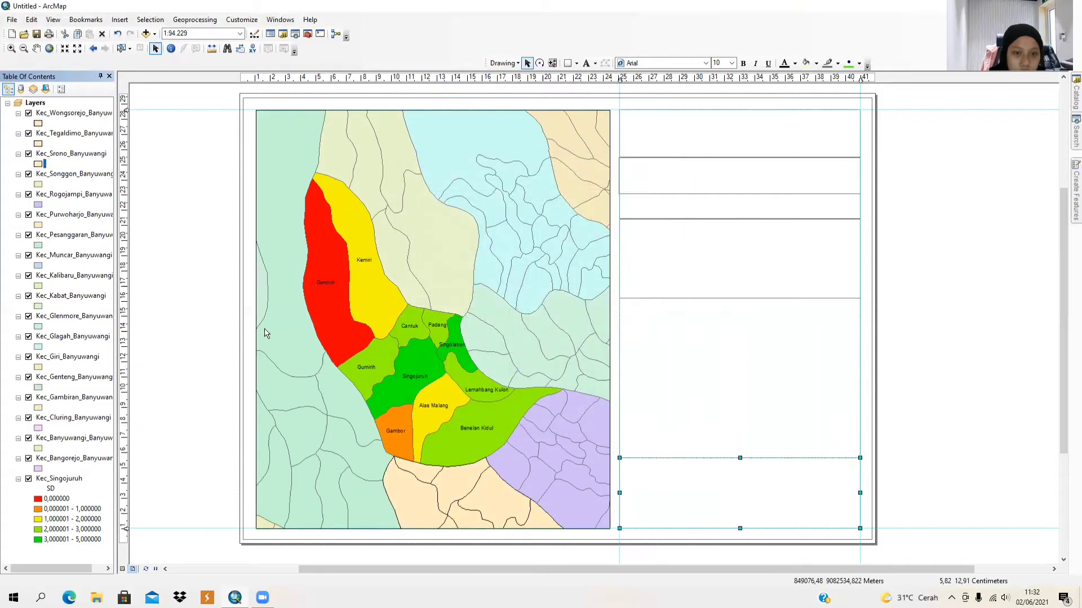
# Apply the ESRI Beige fill symbol to the Songgon and Rogojampi district layers.
pyautogui.click(37, 184)
pyautogui.click(431, 320)
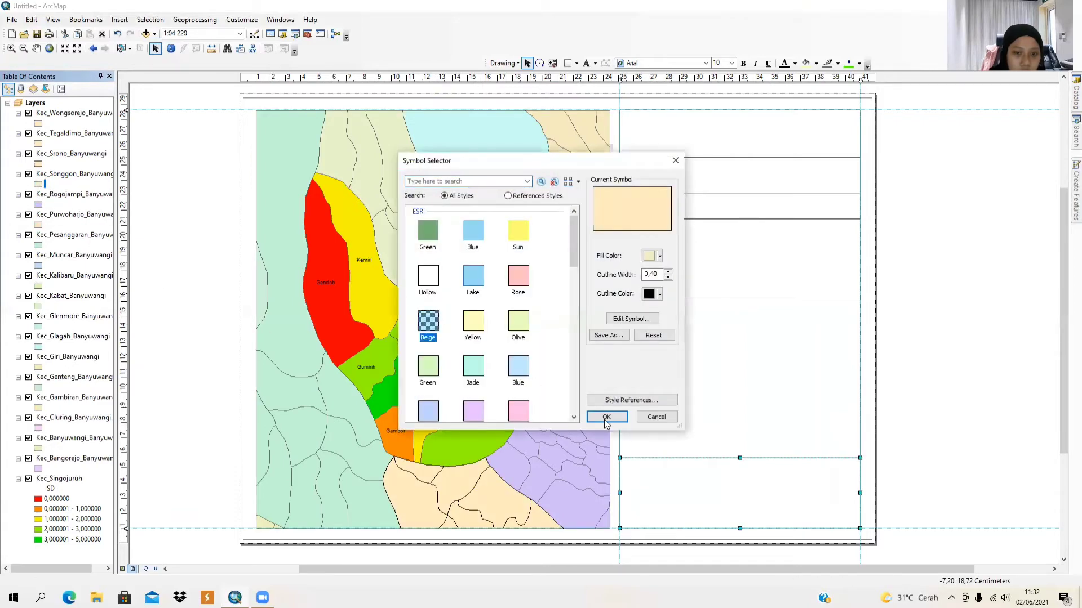
pyautogui.click(606, 417)
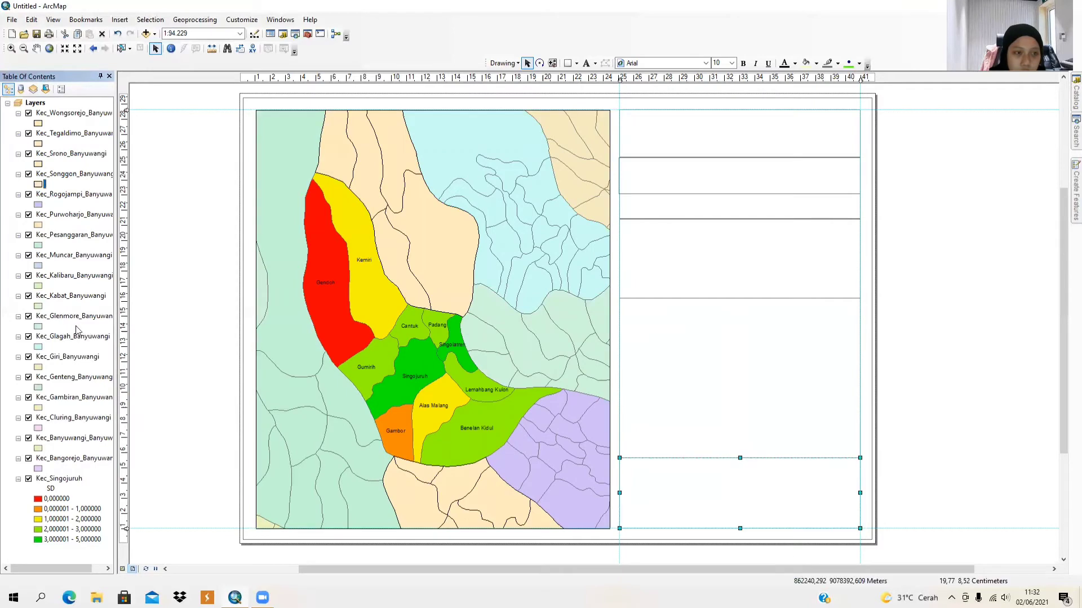
pyautogui.click(38, 204)
pyautogui.click(427, 320)
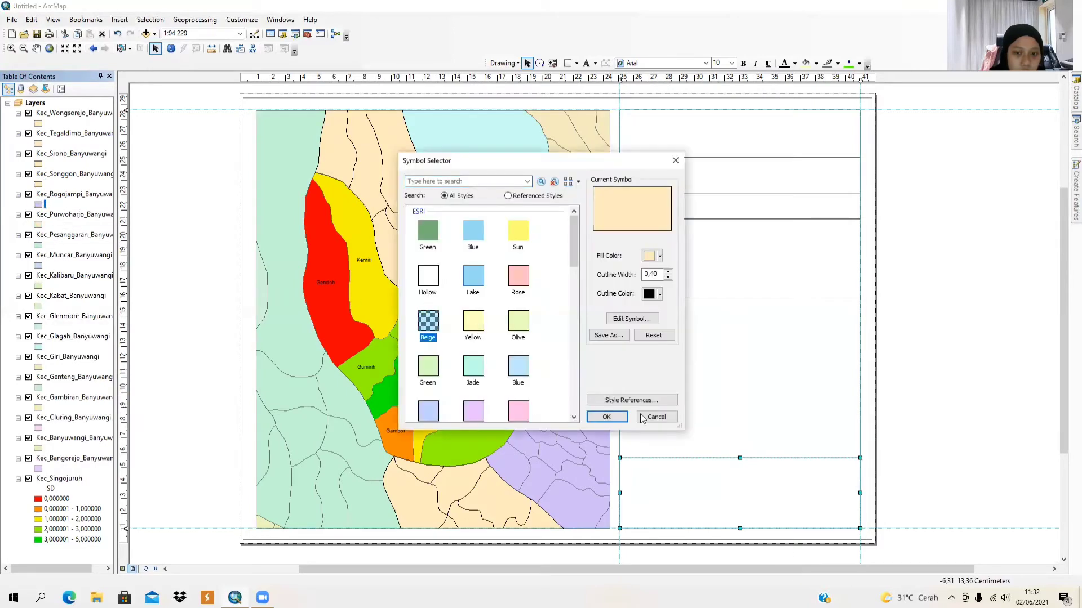
pyautogui.click(606, 417)
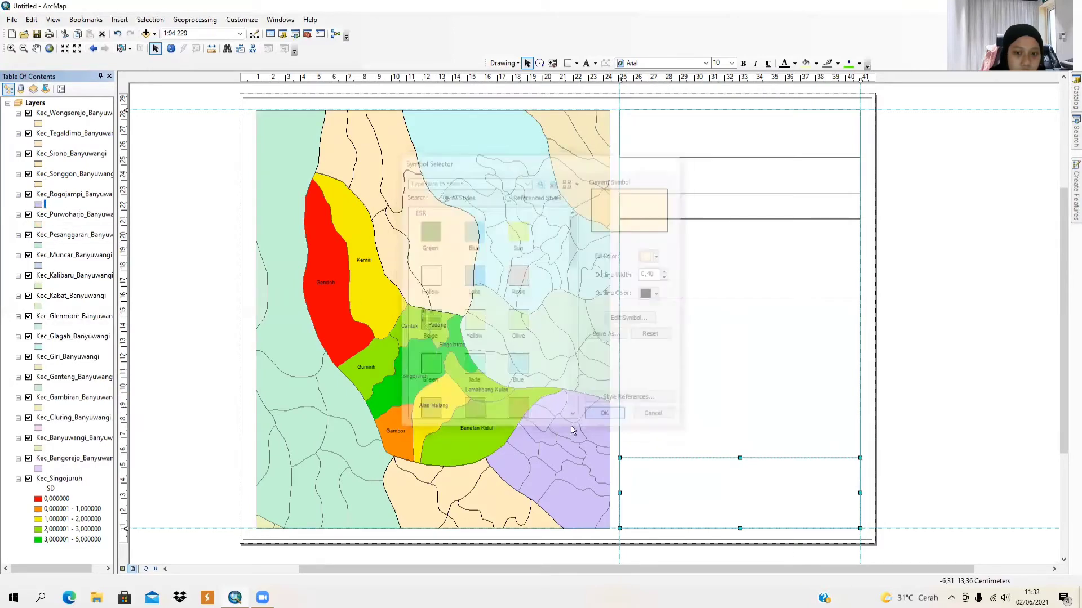
# Apply the ESRI Beige fill symbol to the Pesanggaran and Muncar district layers.
pyautogui.click(37, 246)
pyautogui.click(428, 320)
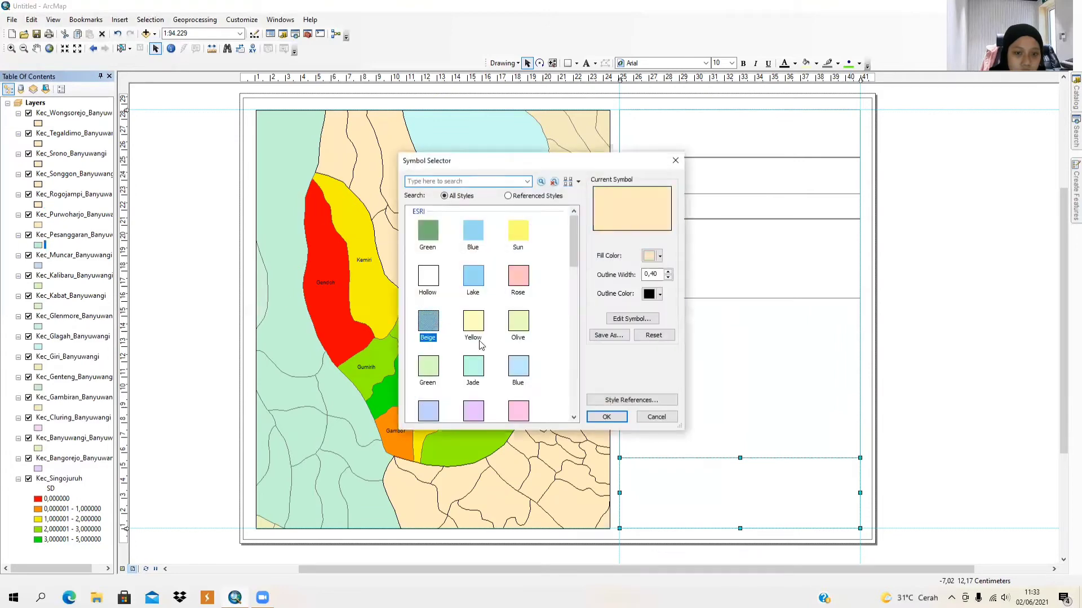
pyautogui.click(616, 422)
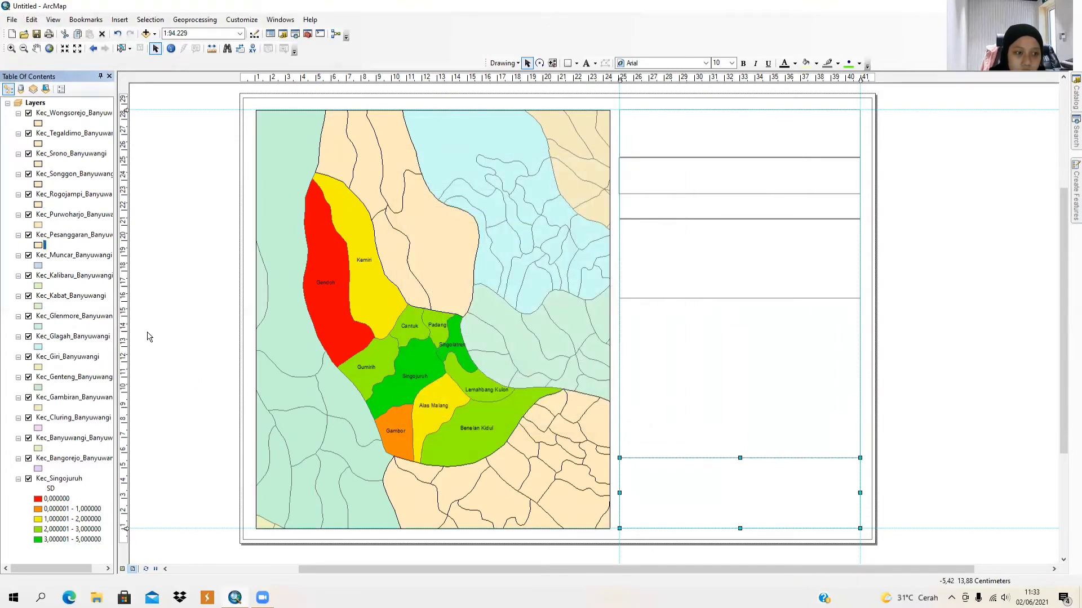
pyautogui.click(38, 265)
pyautogui.click(427, 320)
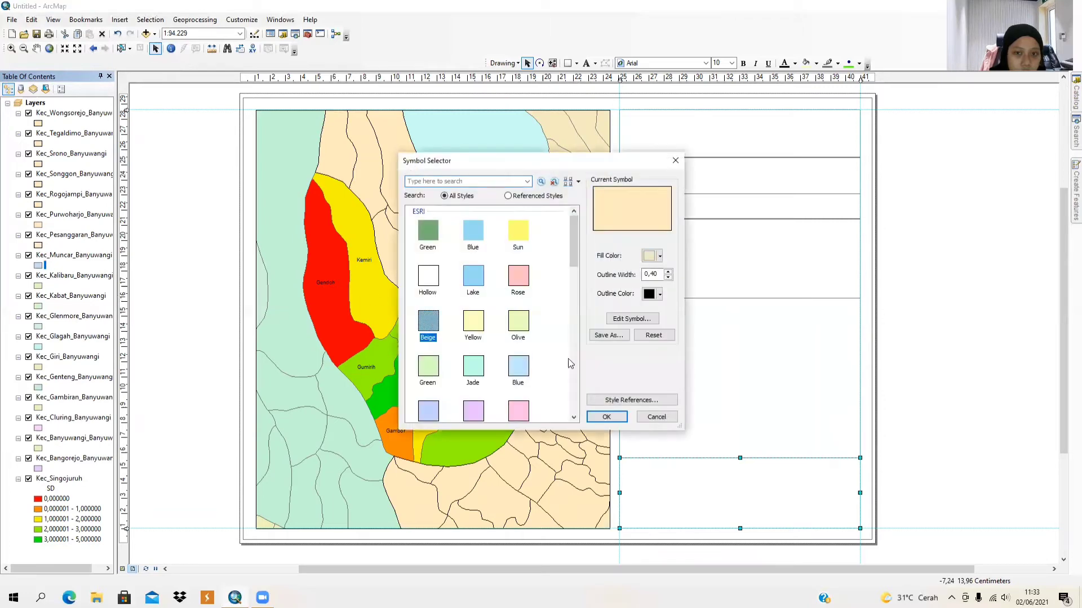
pyautogui.click(606, 417)
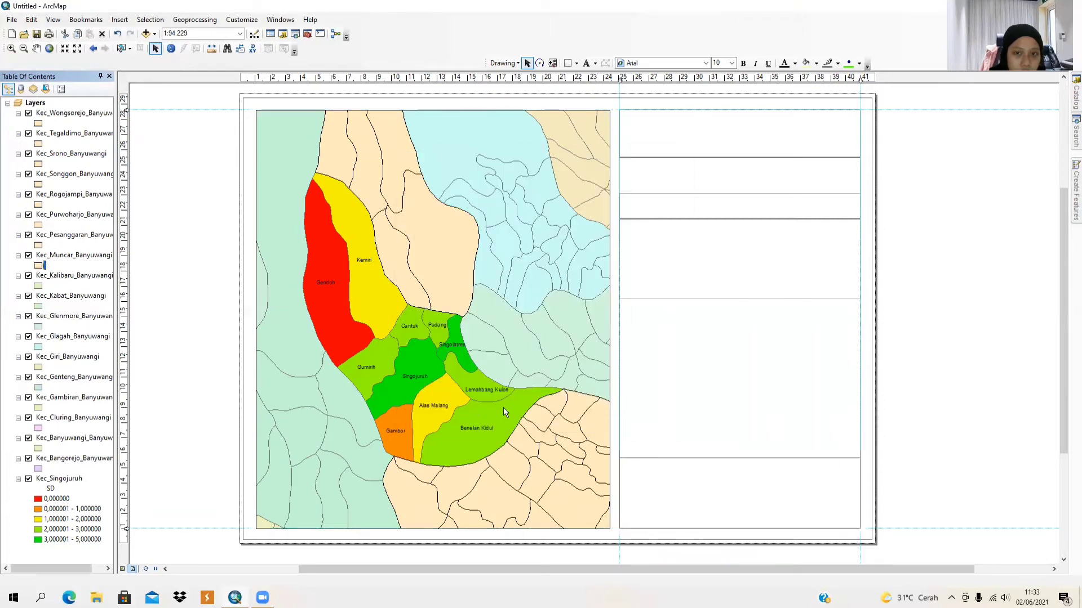
# Apply the ESRI Beige fill symbol to the Kalibaru and Kabat district layers.
pyautogui.click(38, 286)
pyautogui.click(428, 323)
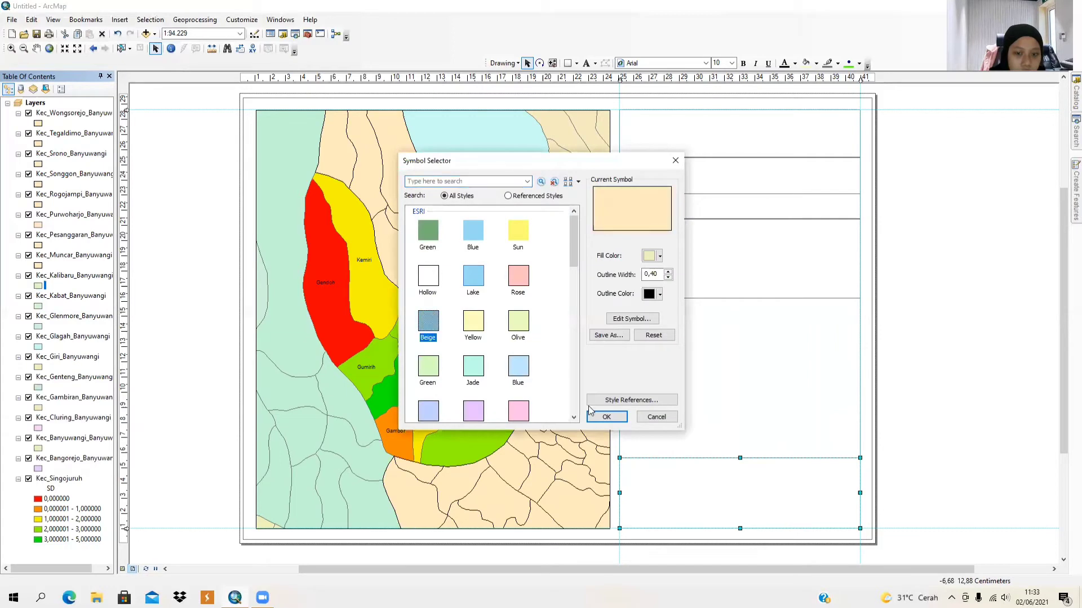
pyautogui.click(605, 416)
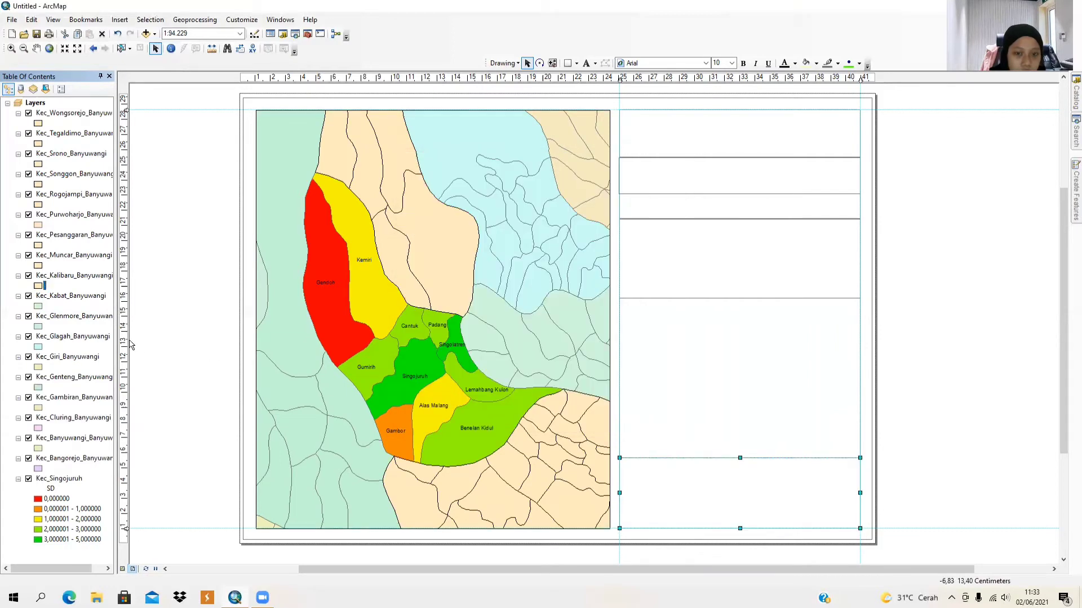
pyautogui.click(38, 306)
pyautogui.click(428, 323)
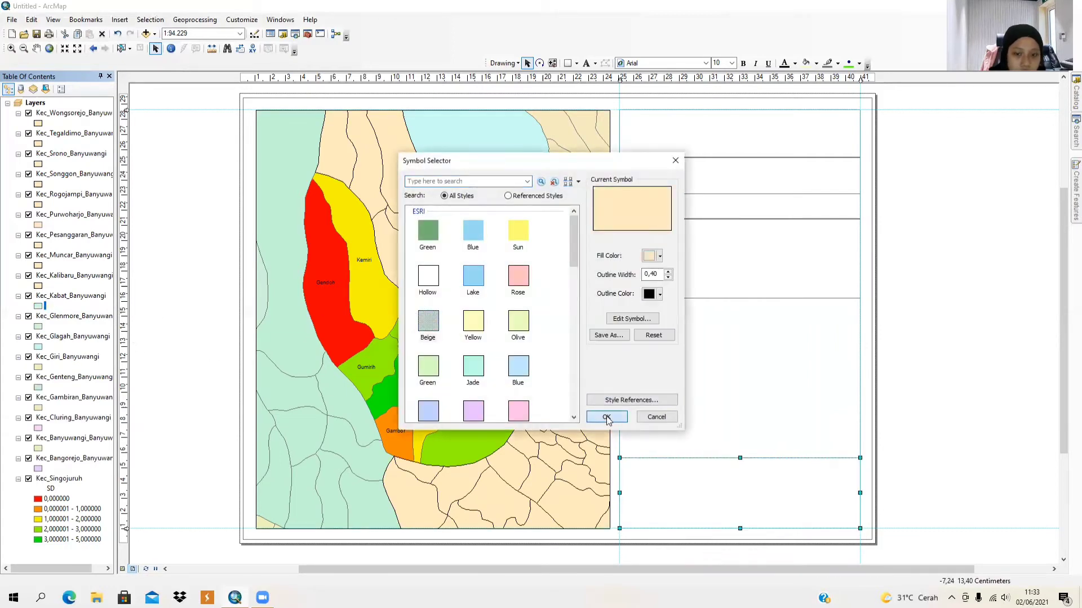
pyautogui.click(606, 417)
# Apply the ESRI Beige fill symbol to the Glenmore and Glagah district layers.
pyautogui.click(42, 326)
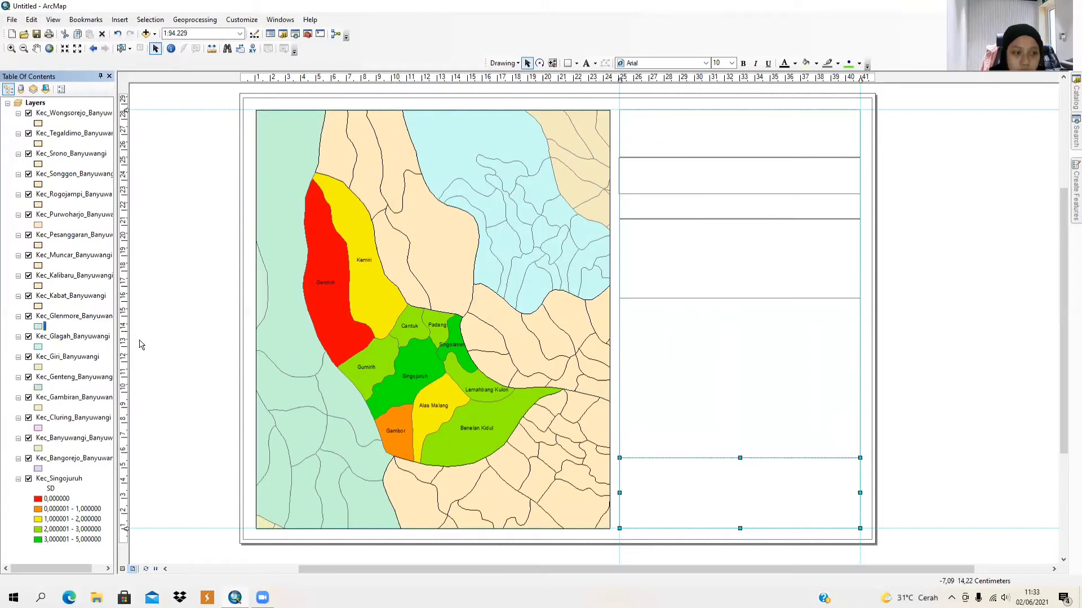
pyautogui.click(38, 326)
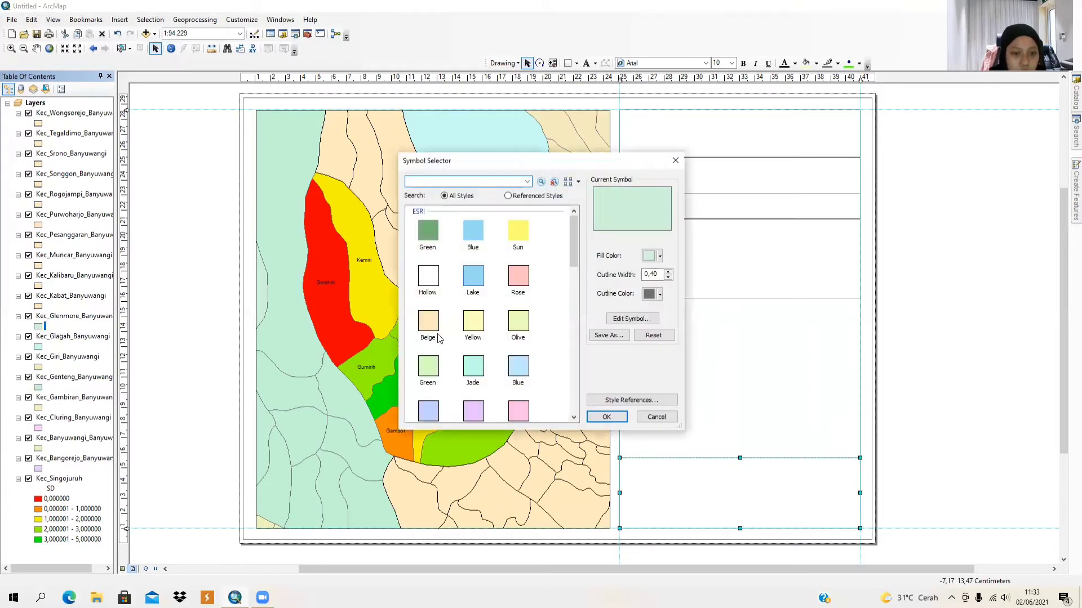
pyautogui.click(434, 330)
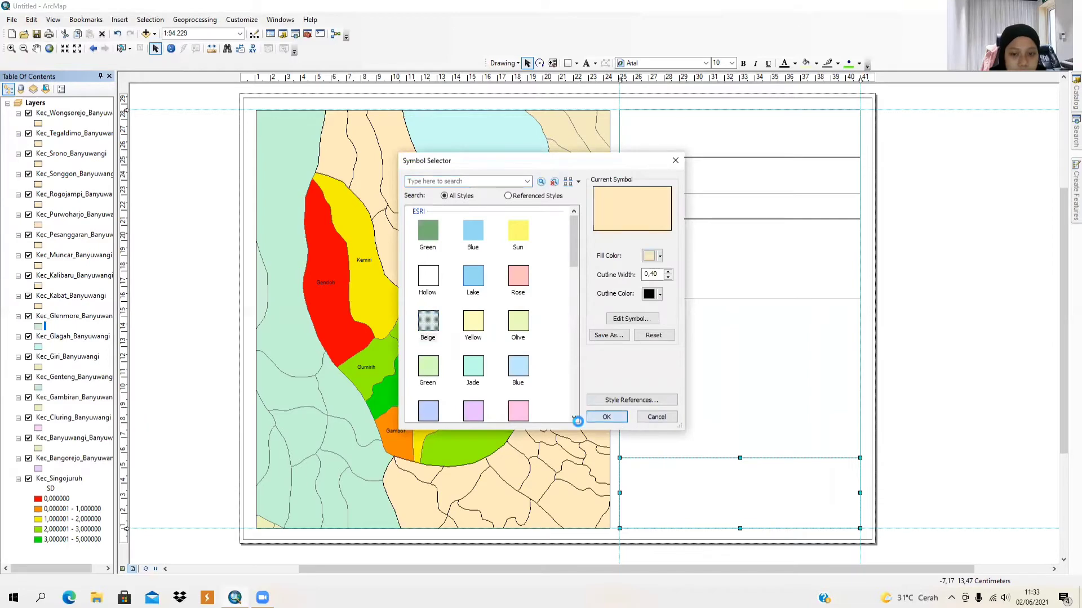
pyautogui.click(606, 417)
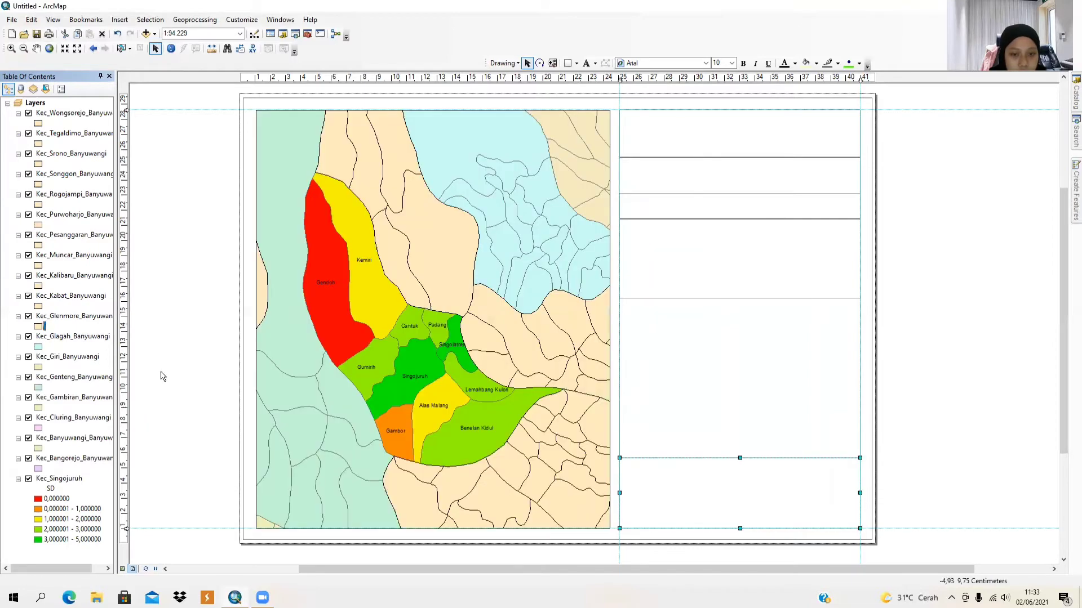
pyautogui.click(39, 348)
pyautogui.click(430, 332)
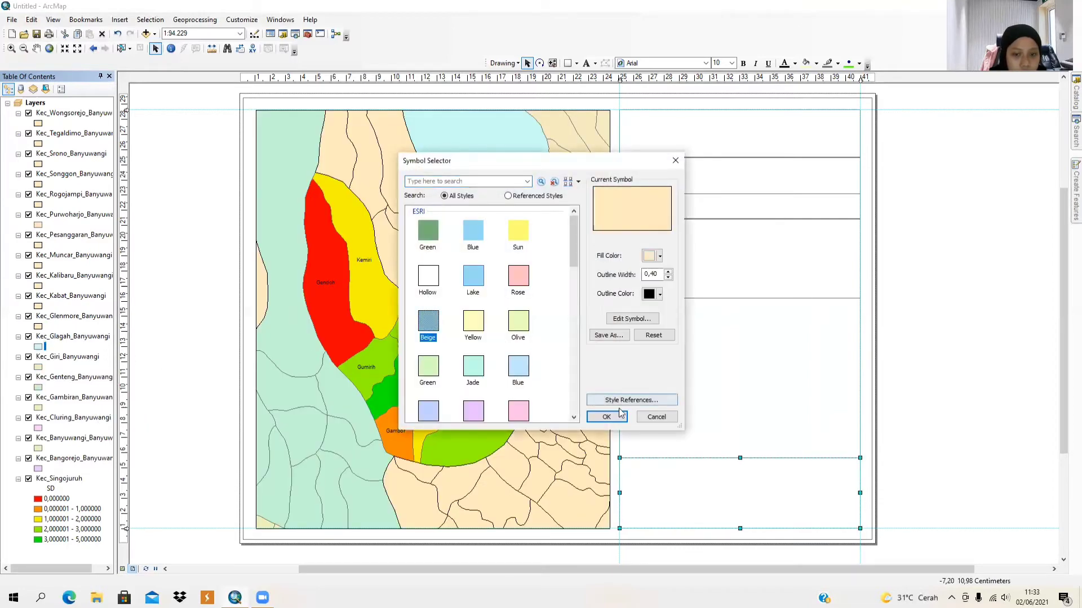
pyautogui.click(606, 416)
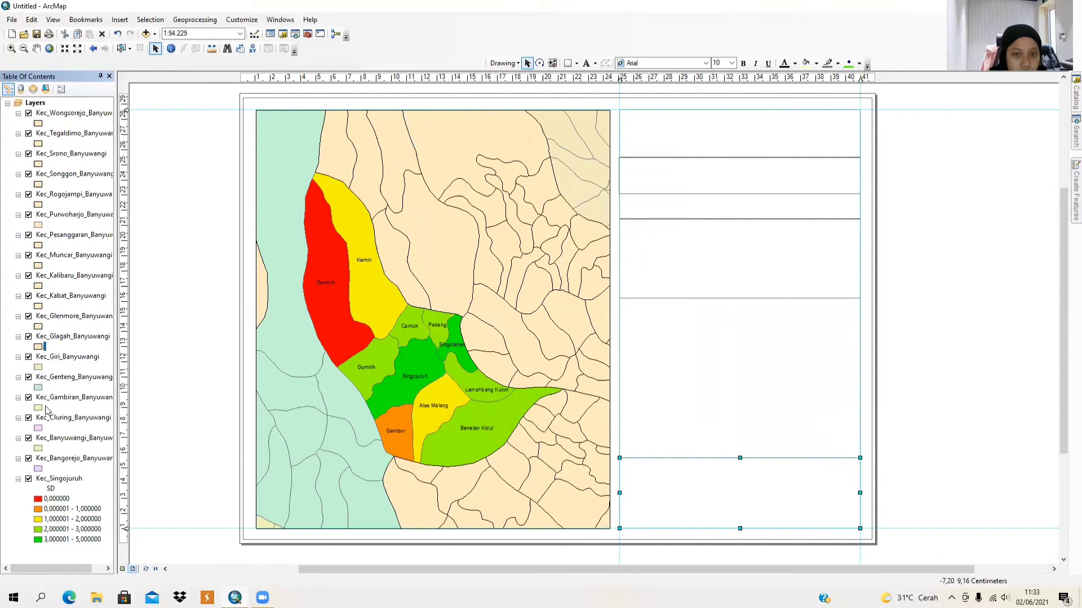
# Apply the ESRI Beige fill symbol to the Genteng and Gambiran district layers.
pyautogui.click(38, 389)
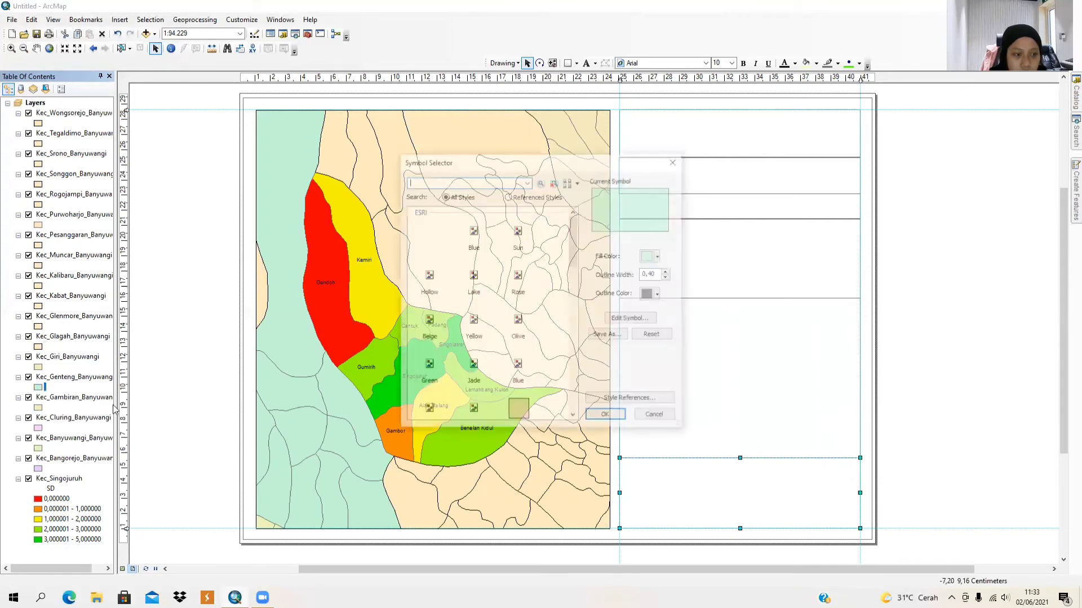
pyautogui.click(429, 324)
pyautogui.click(606, 417)
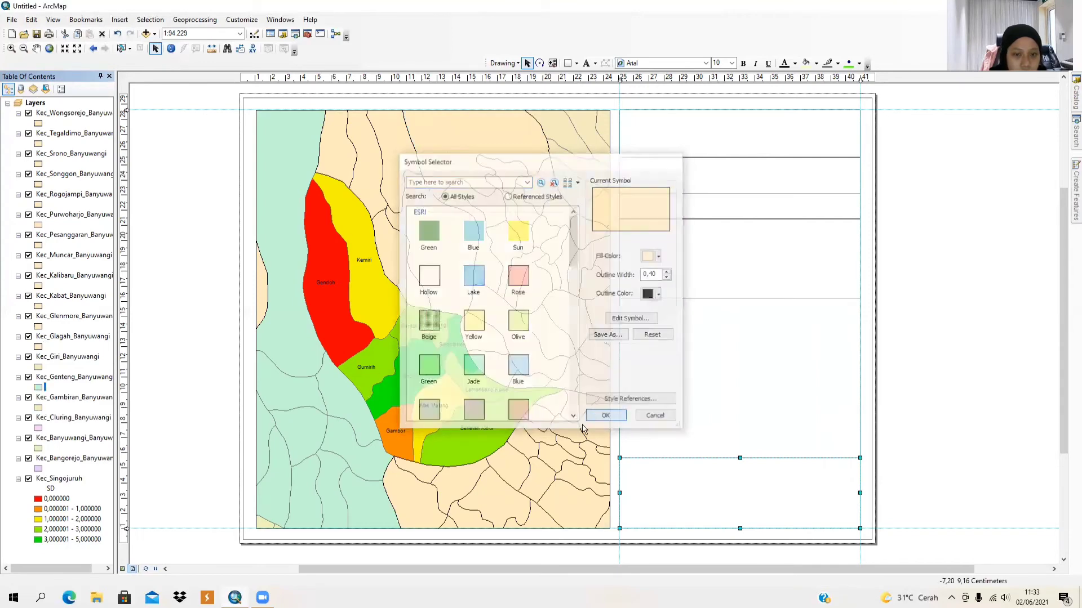
pyautogui.click(38, 407)
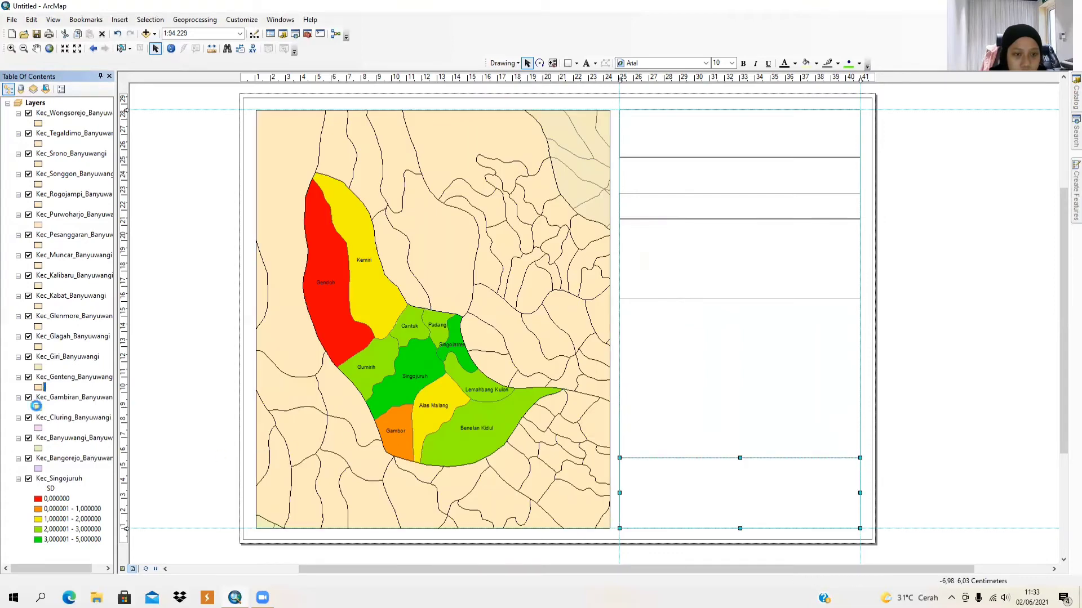
pyautogui.click(433, 326)
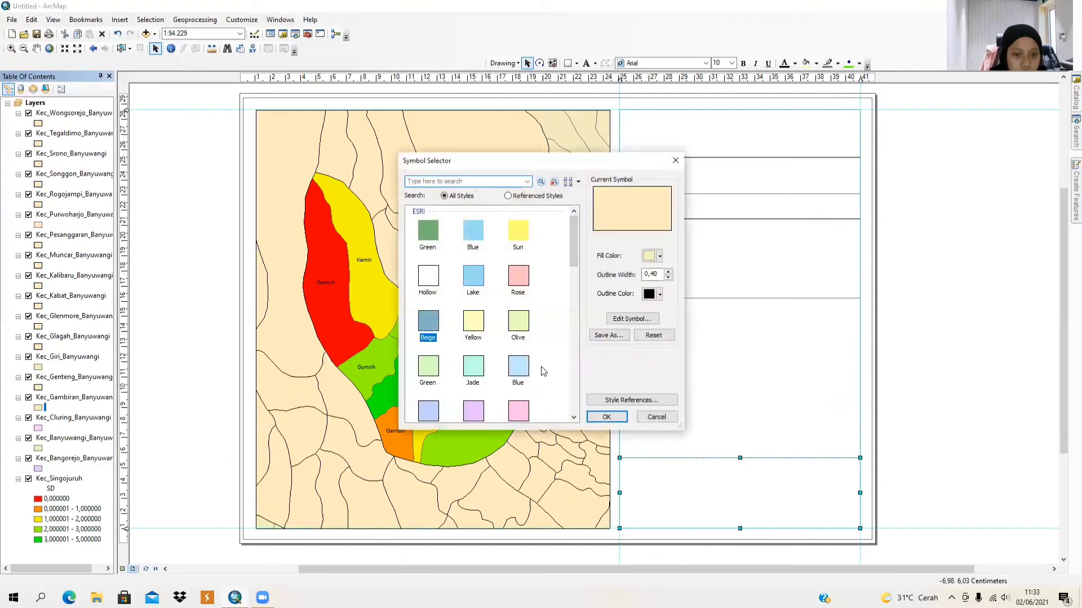
pyautogui.click(606, 417)
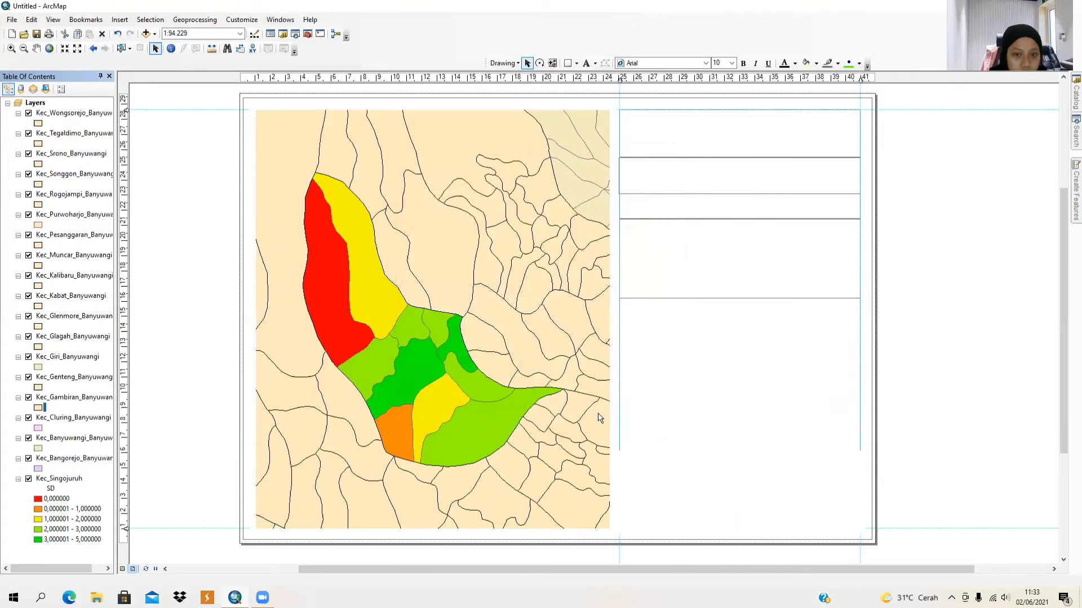
# Apply the ESRI Beige fill symbol to the Cluring and Banyuwangi district layers.
pyautogui.click(38, 429)
pyautogui.click(428, 323)
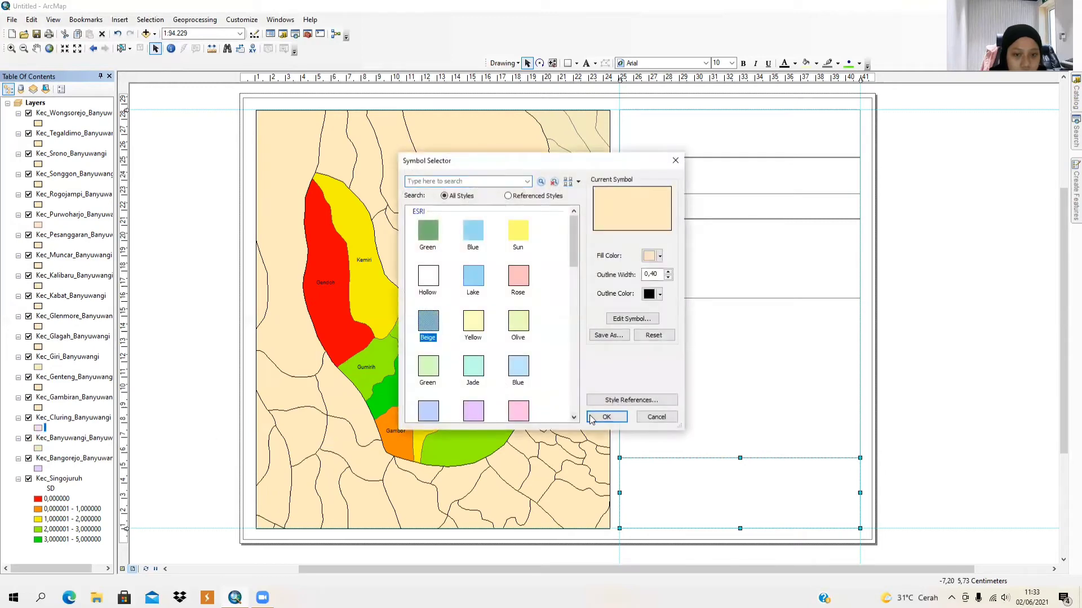
pyautogui.click(604, 417)
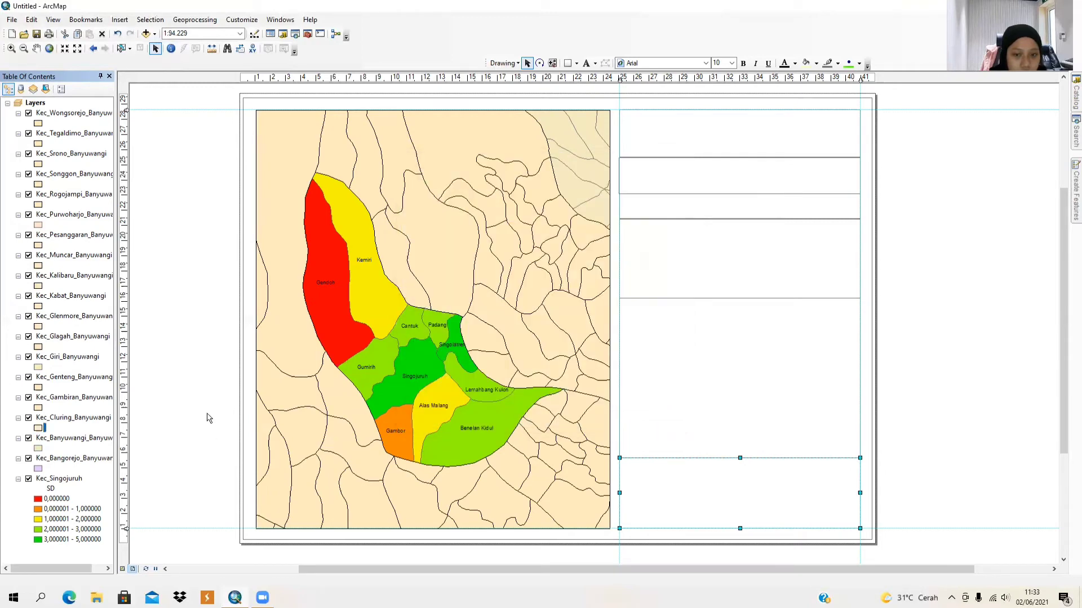
pyautogui.click(38, 449)
pyautogui.click(428, 321)
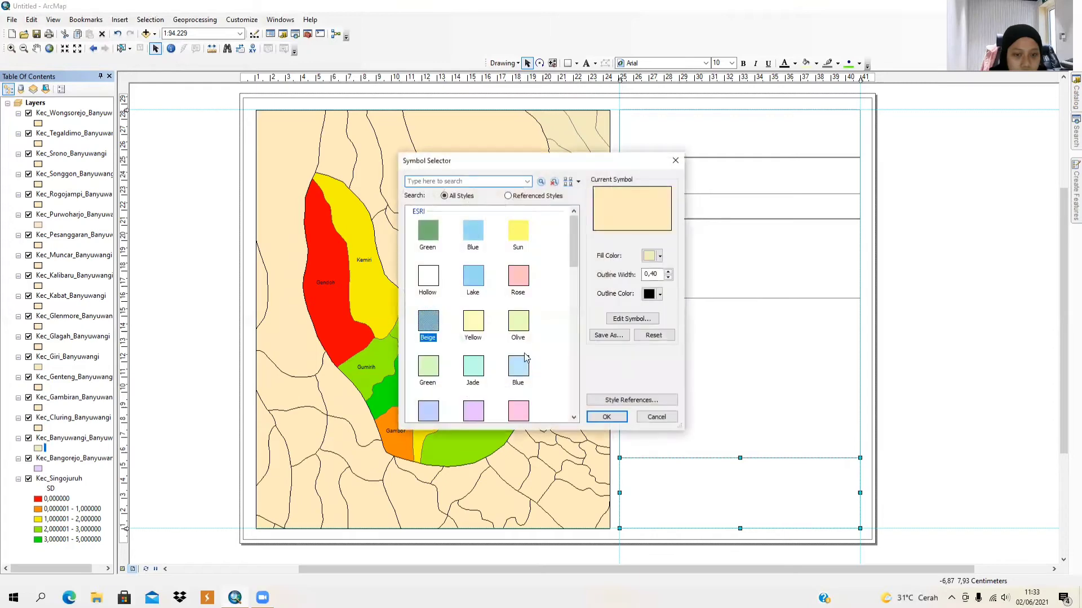
pyautogui.click(605, 417)
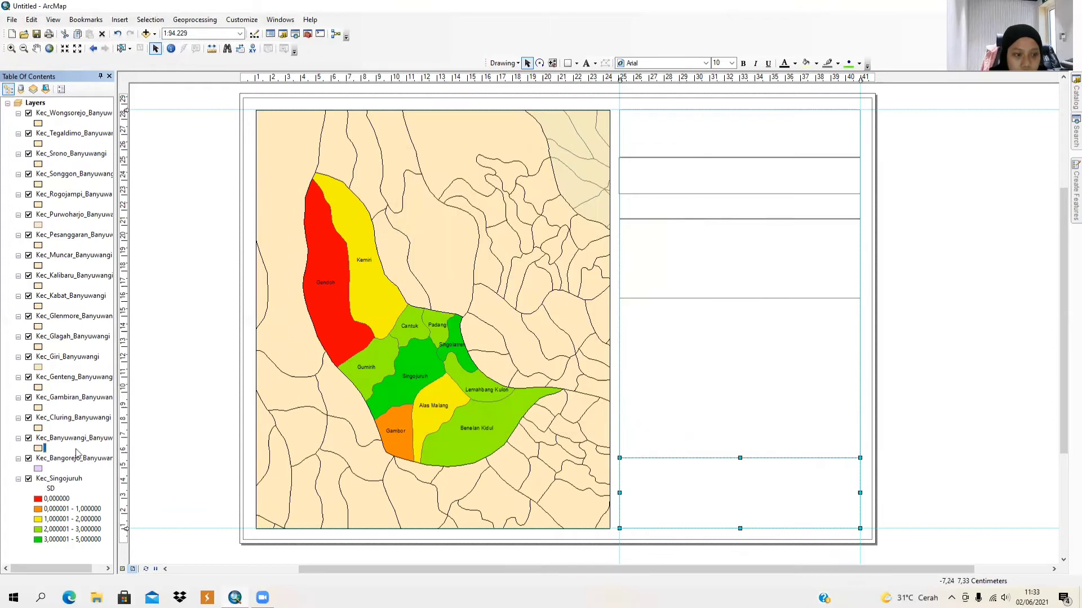
# Change the symbol of the Bangorejo district layer to the ESRI Beige fill.
pyautogui.click(38, 469)
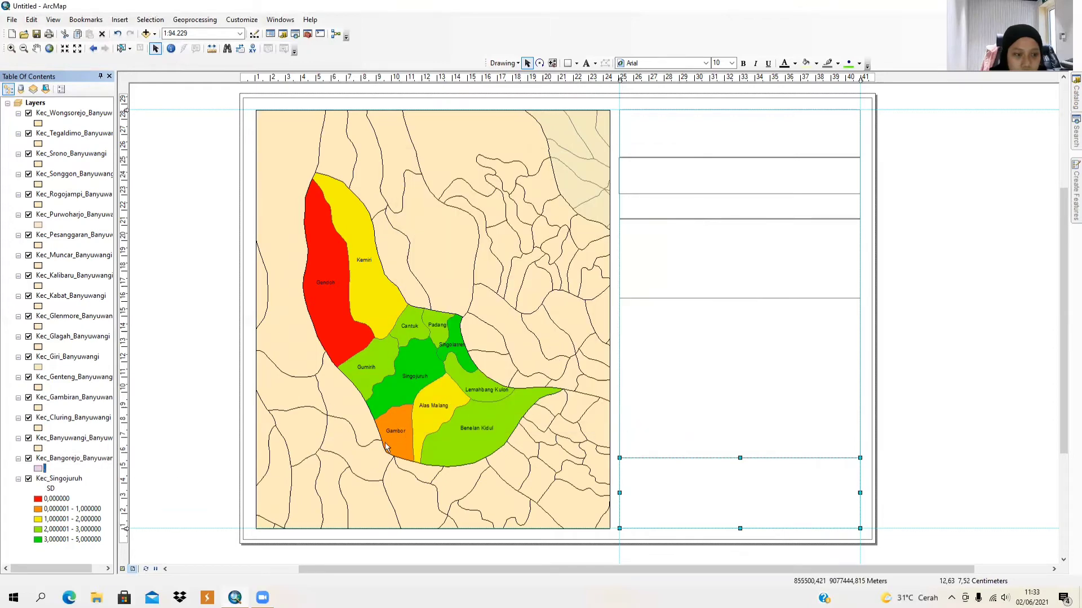
pyautogui.click(37, 469)
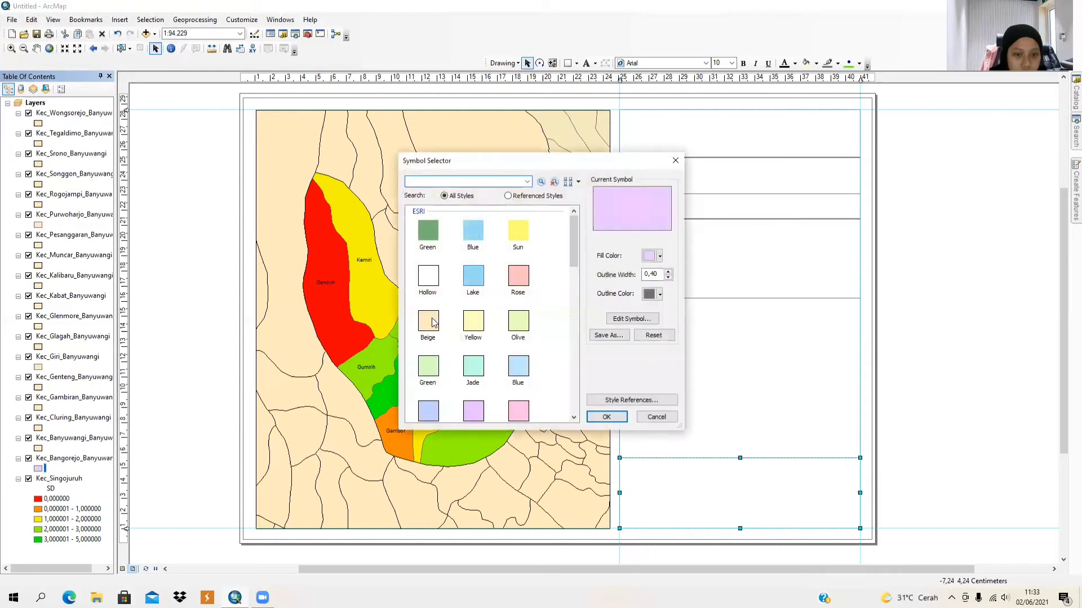
pyautogui.click(429, 321)
pyautogui.click(606, 417)
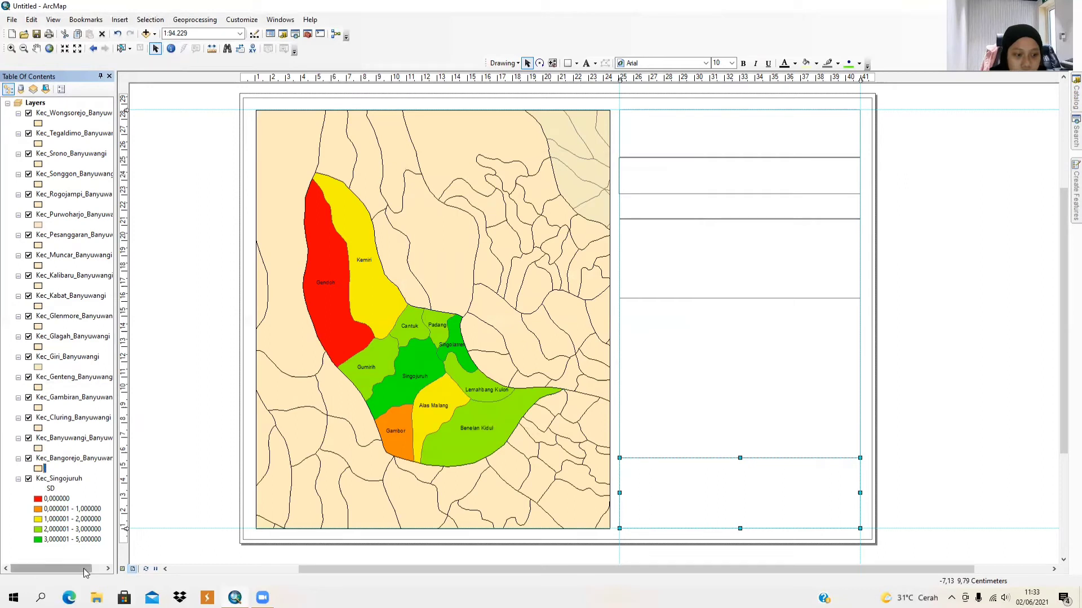
# Insert the map title "UNIVERSITAS JEMBER" and place it in the top box of the column beside the map, leaving room for a logo.
pyautogui.moveTo(84, 569); pyautogui.dragTo(27, 560)
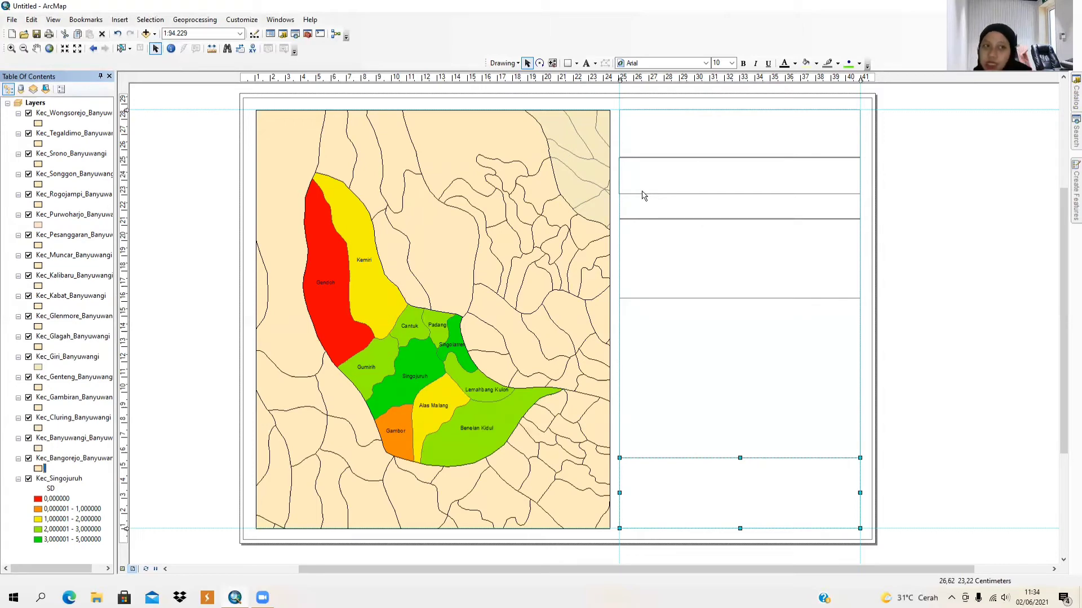
pyautogui.click(115, 19)
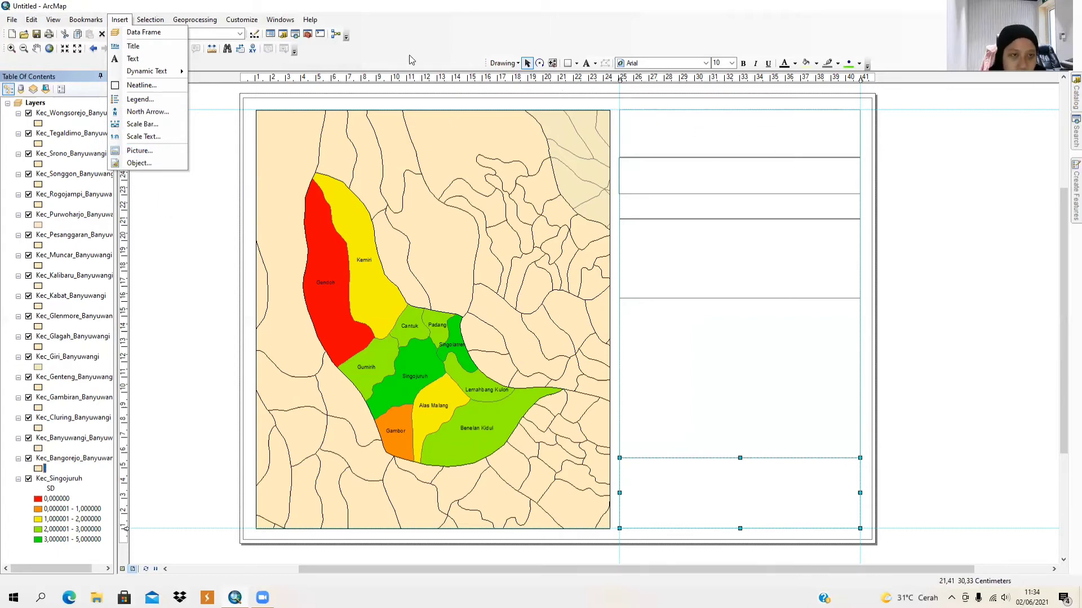
pyautogui.click(164, 49)
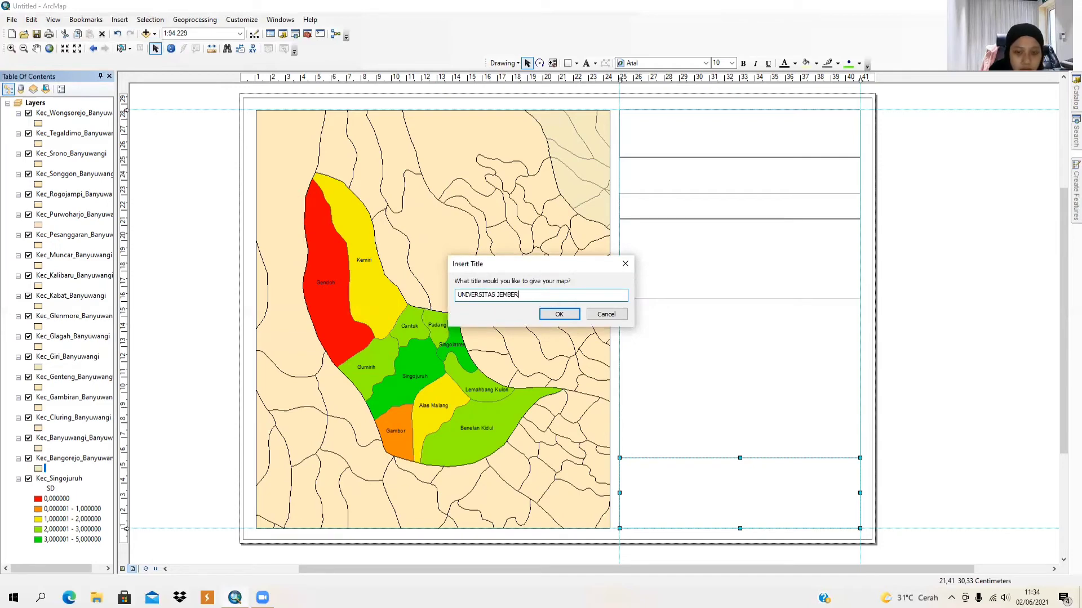
pyautogui.press('Return')
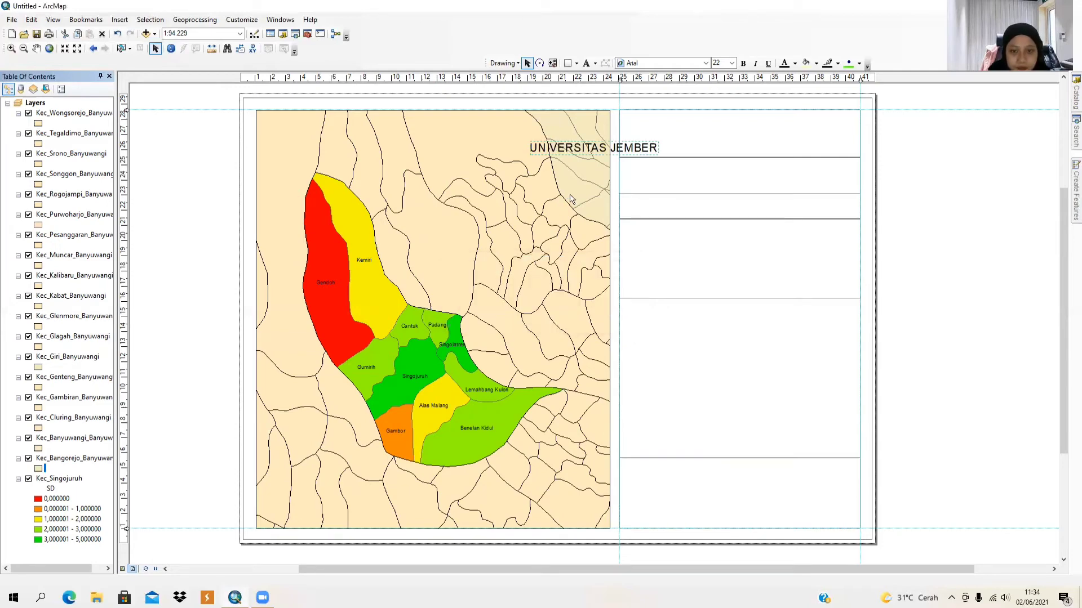
pyautogui.click(622, 145)
pyautogui.click(580, 146)
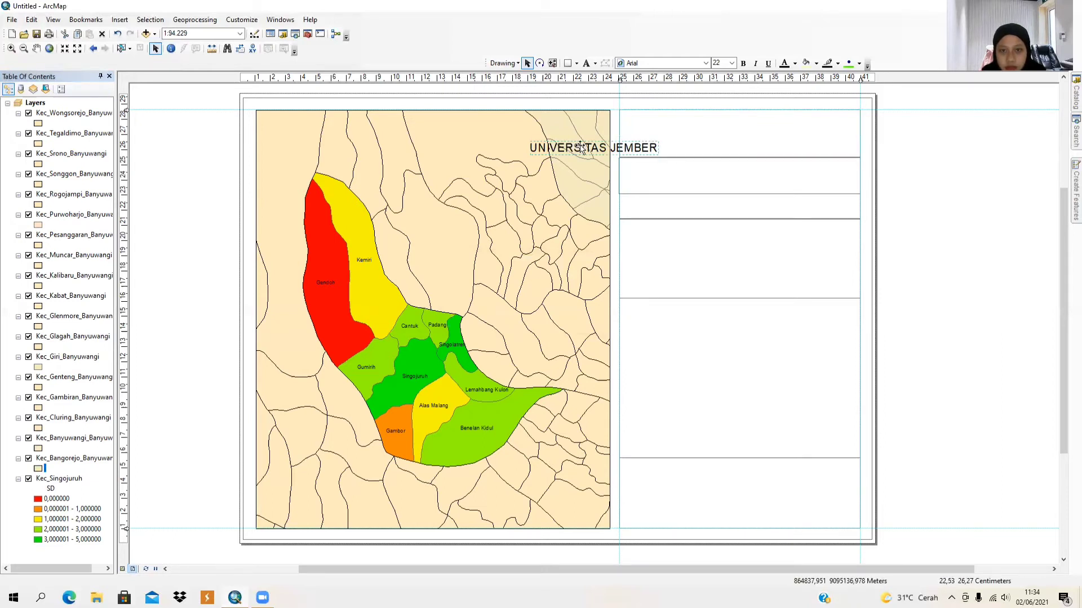
pyautogui.moveTo(581, 146); pyautogui.dragTo(732, 126)
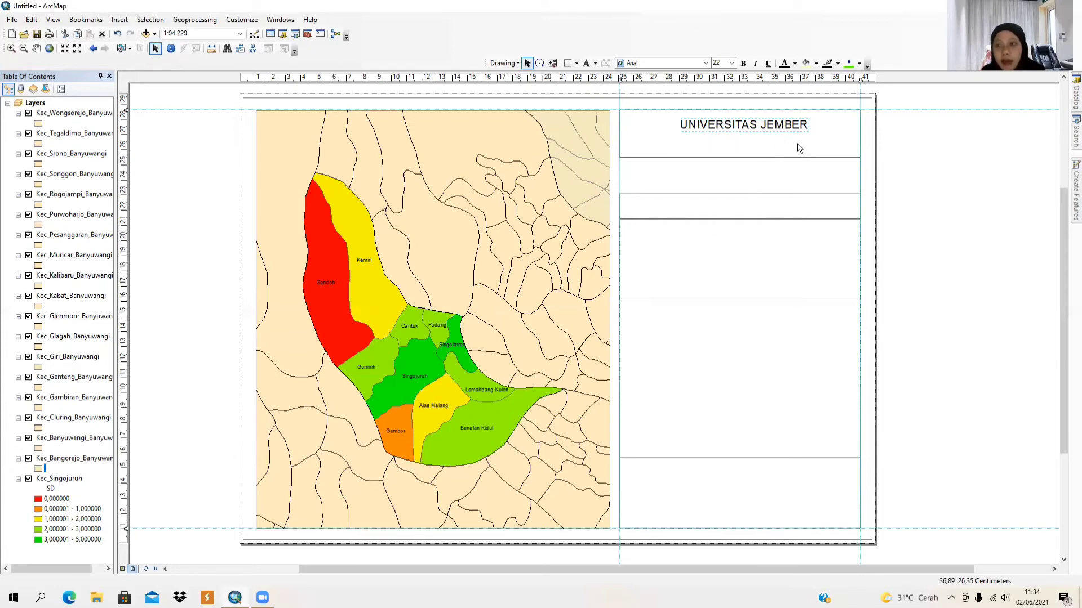
pyautogui.moveTo(765, 130); pyautogui.dragTo(795, 127)
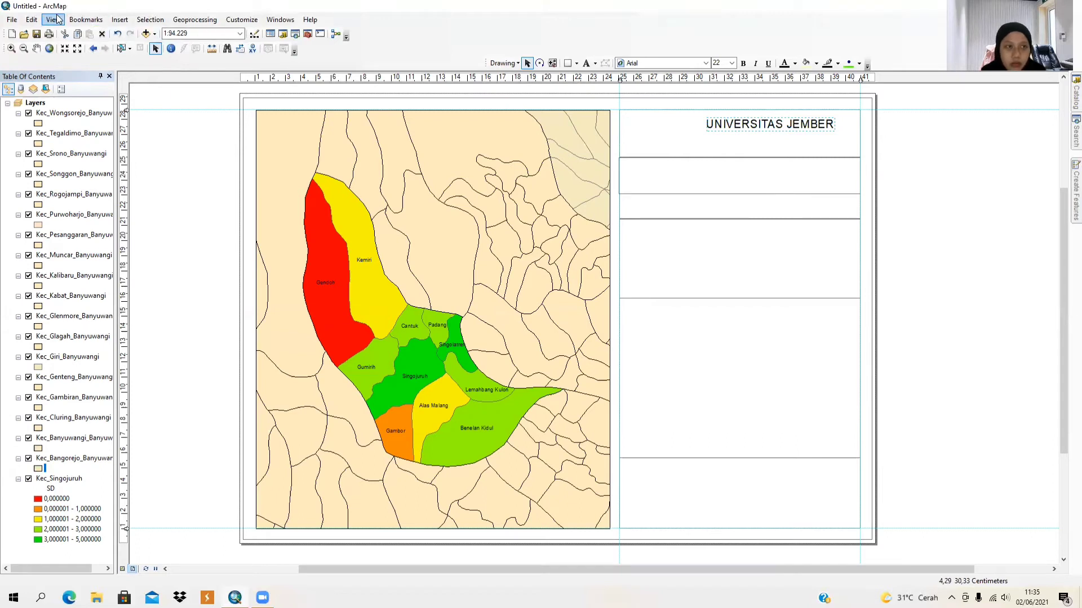
# Insert a text element reading "PERENCANAAN WILAYAH DAN KOTA" into the layout.
pyautogui.click(149, 20)
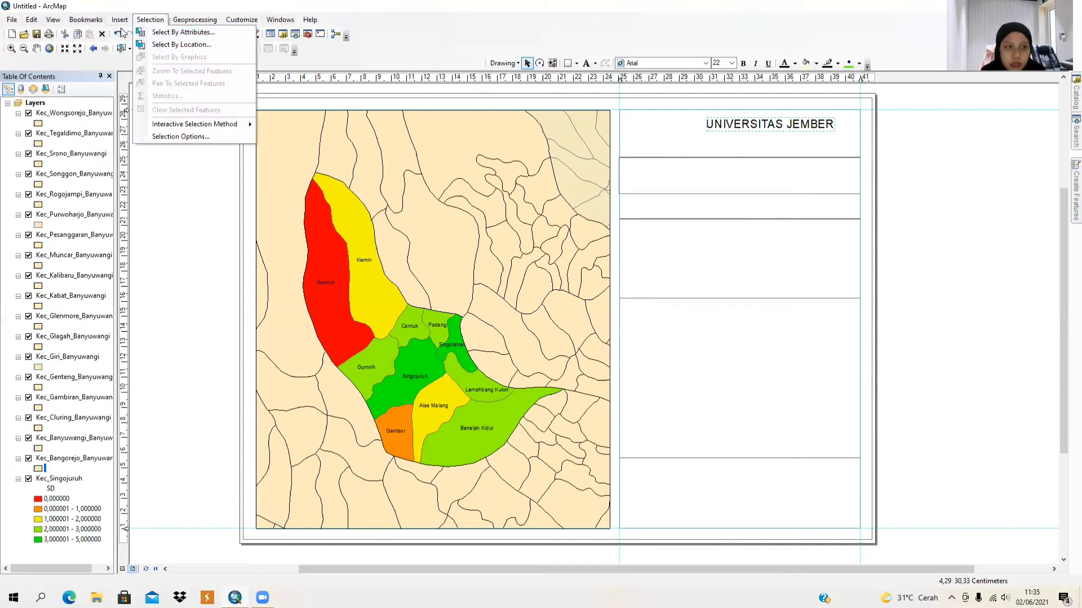
pyautogui.moveTo(123, 21)
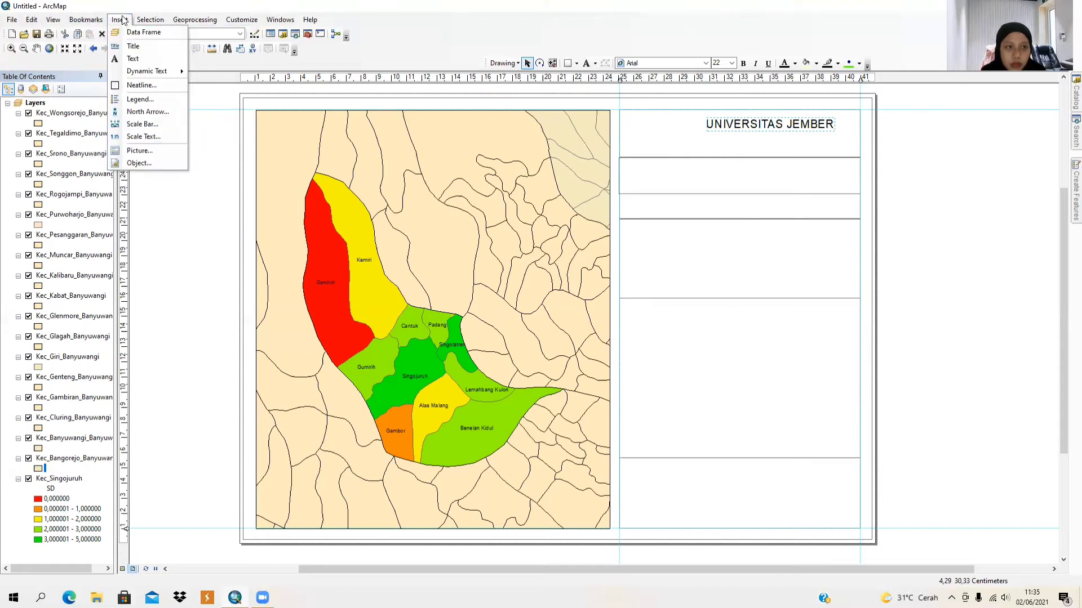
pyautogui.click(133, 59)
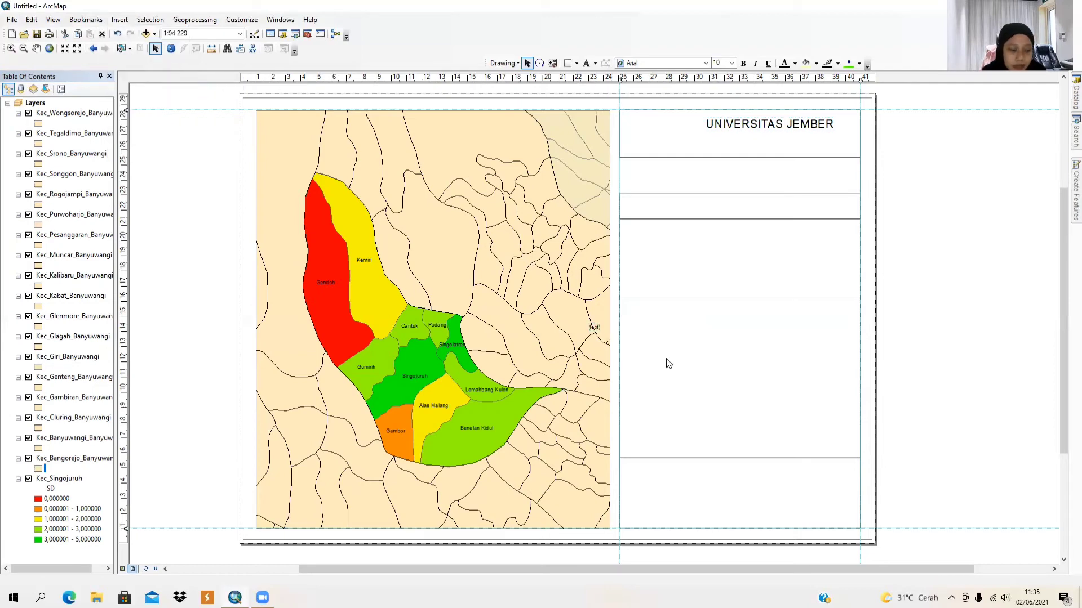
pyautogui.press('BackSpace')
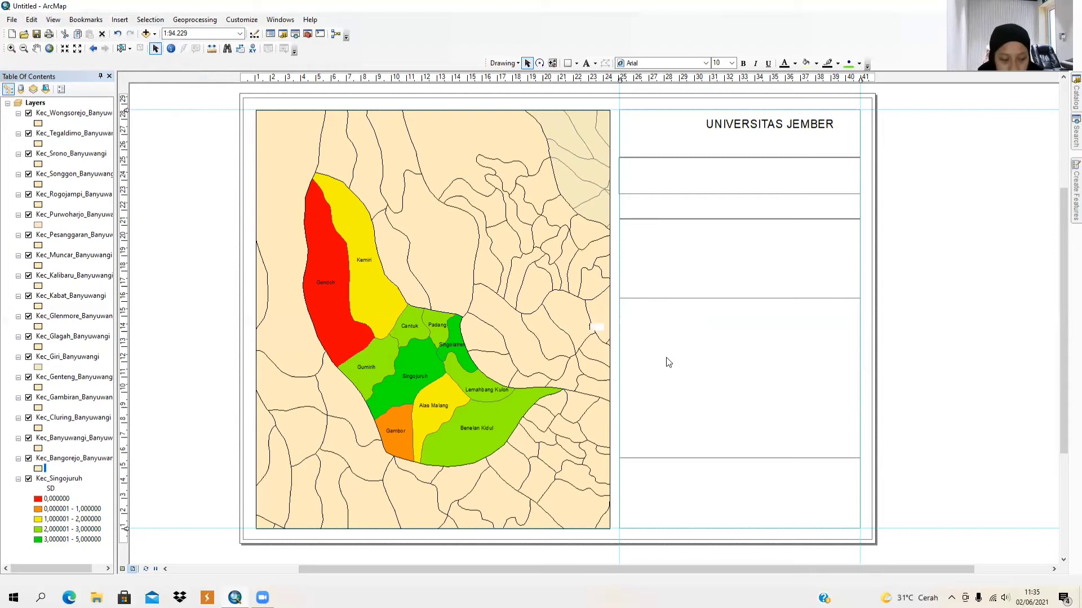
pyautogui.write('P')
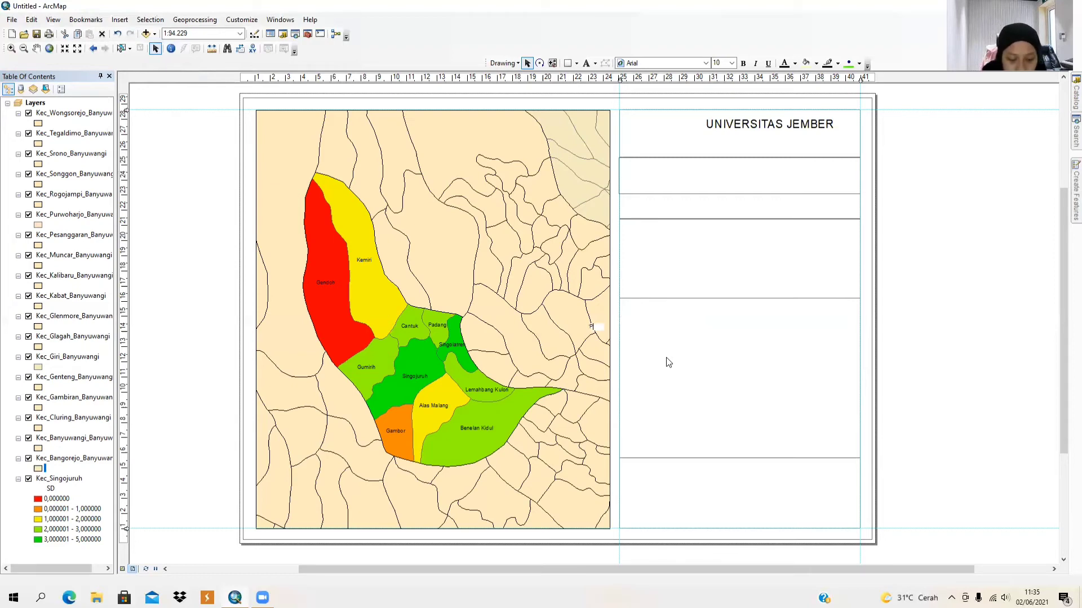
pyautogui.write('ERENCANAAN WILA')
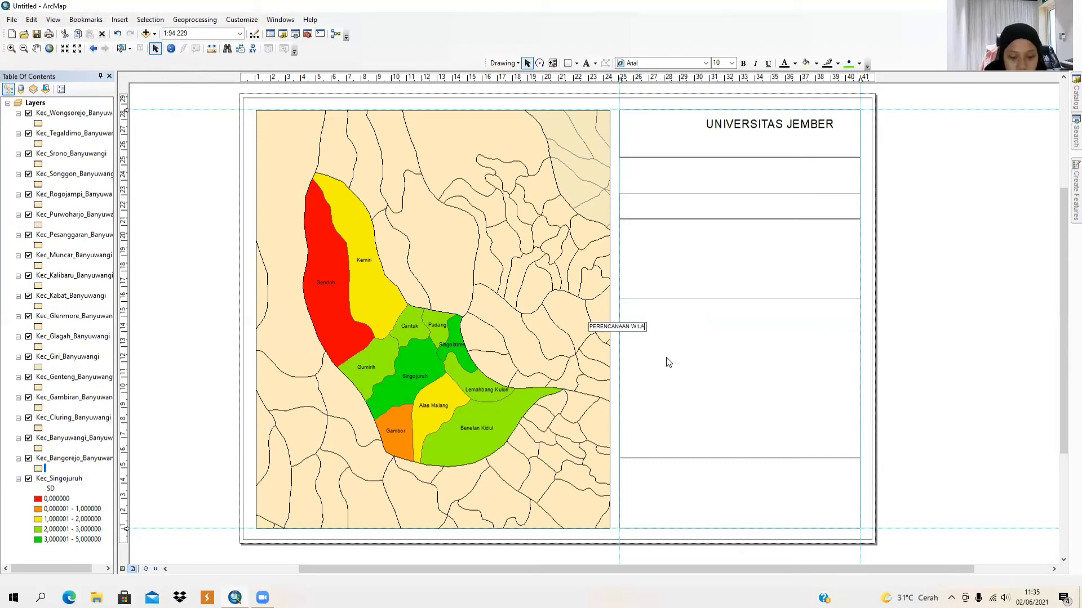
pyautogui.write('YAH DAN')
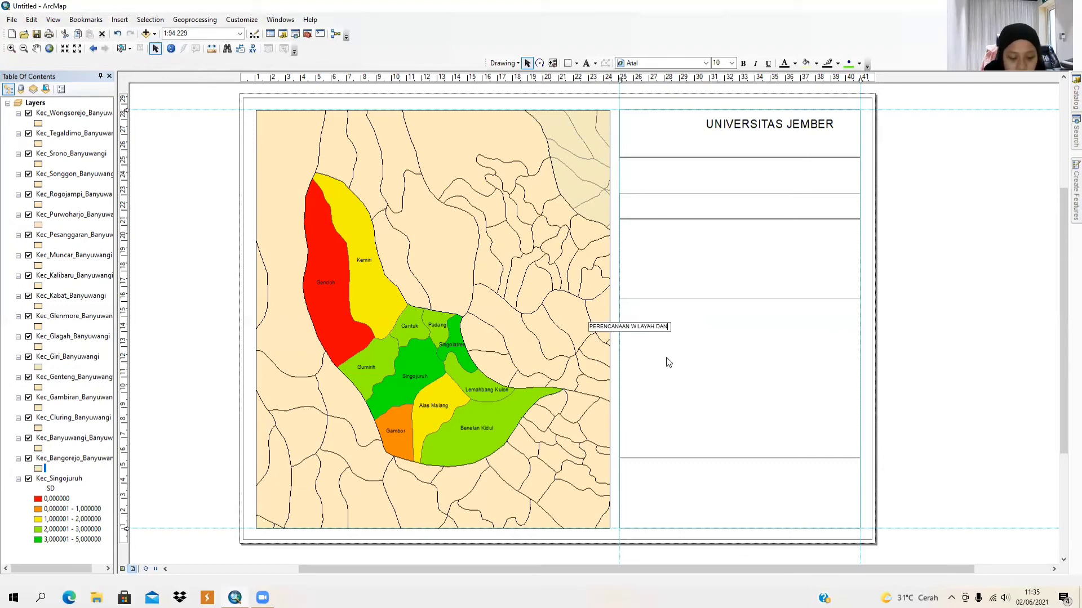
pyautogui.write(' KOTA')
pyautogui.press('Return')
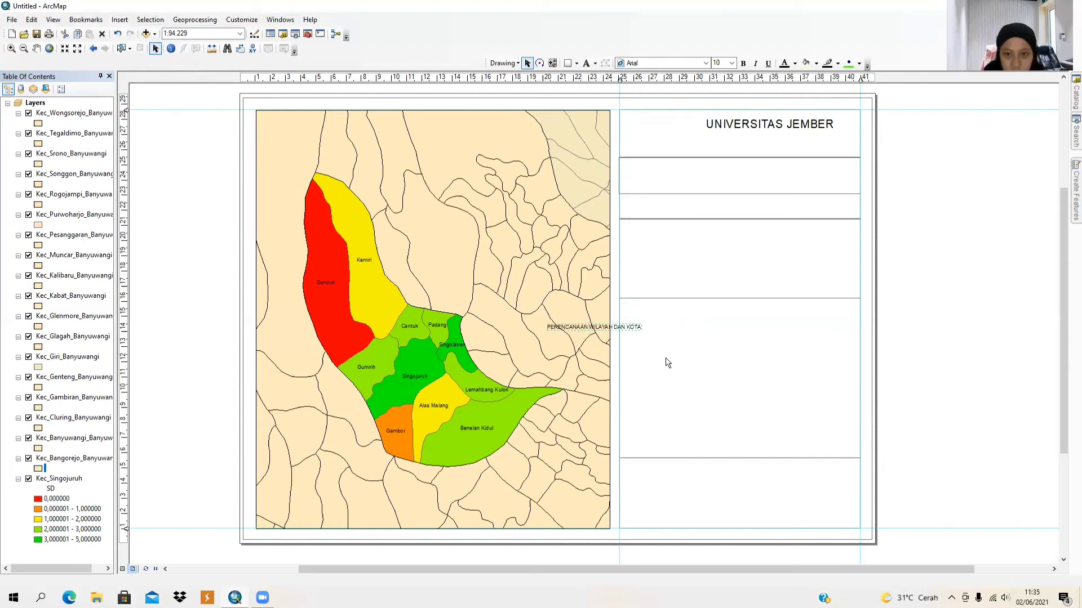
# Place the PERENCANAAN WILAYAH DAN KOTA text centred beneath the UNIVERSITAS JEMBER title and set its font size to 12.
pyautogui.click(602, 333)
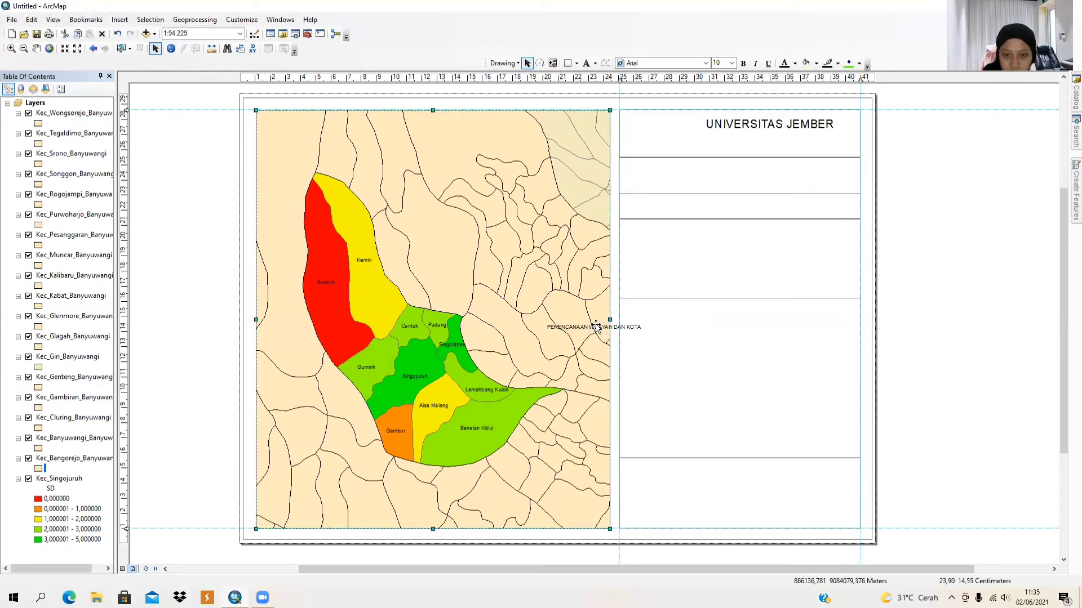
pyautogui.click(622, 327)
pyautogui.moveTo(622, 328); pyautogui.dragTo(798, 139)
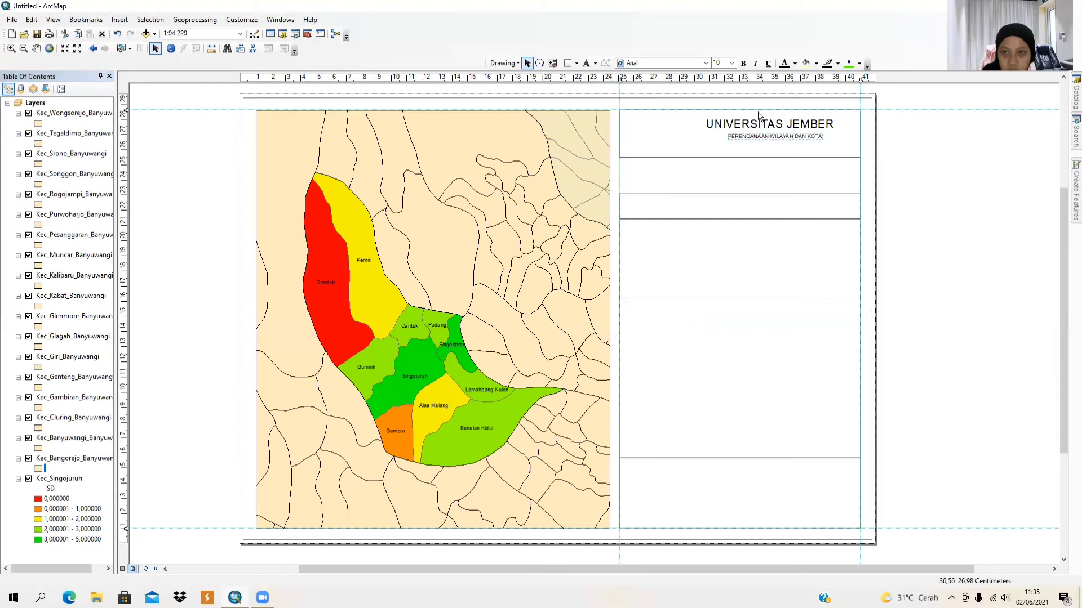
pyautogui.click(731, 63)
pyautogui.click(720, 113)
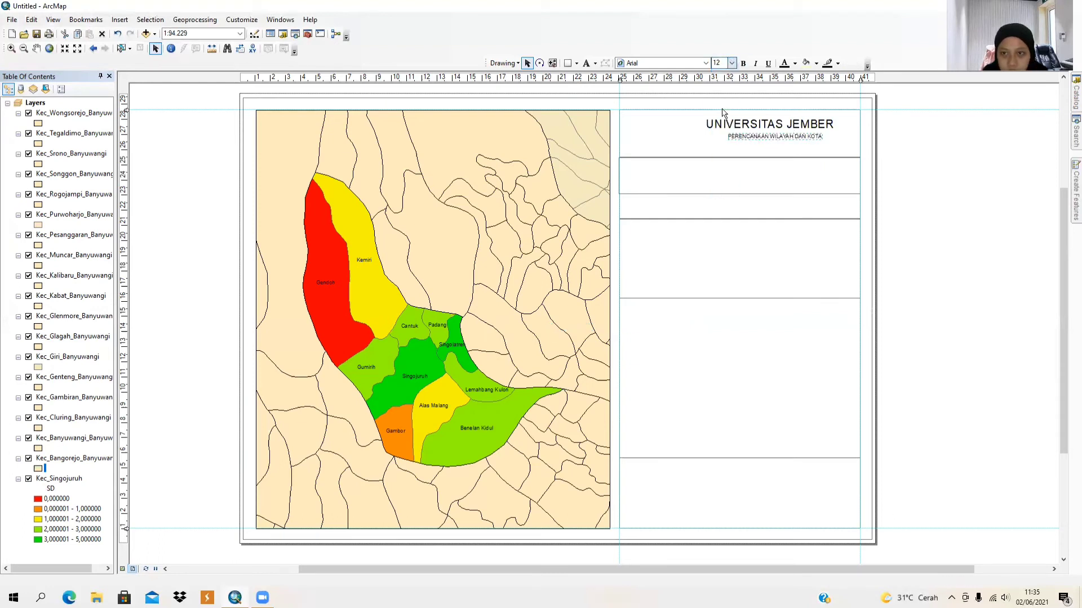
pyautogui.moveTo(778, 137); pyautogui.dragTo(775, 140)
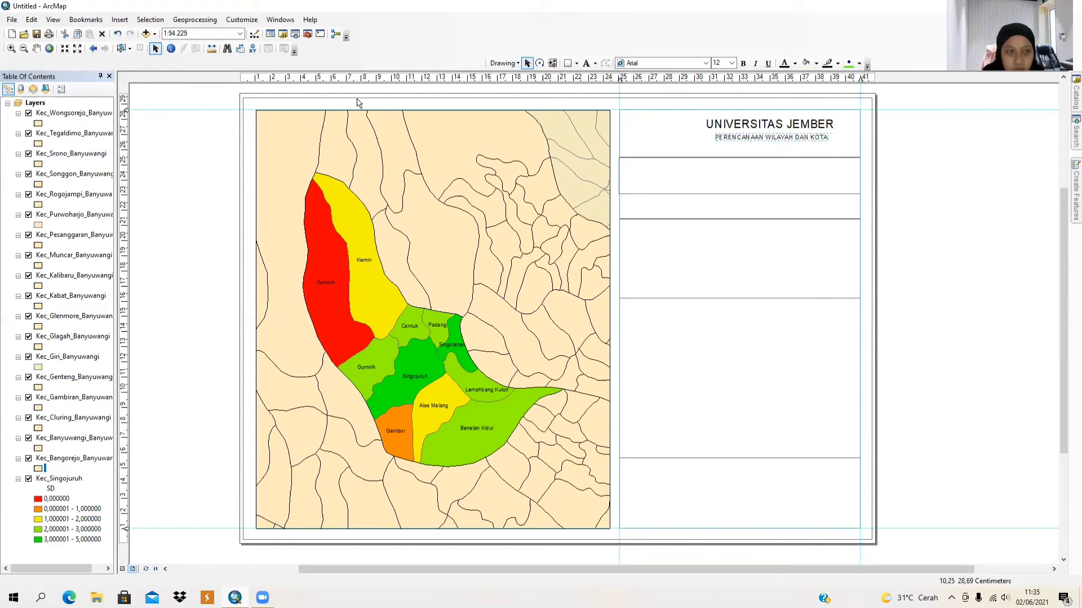
# Insert a text element reading "FAKULTAS TEKNIK" into the layout.
pyautogui.click(120, 19)
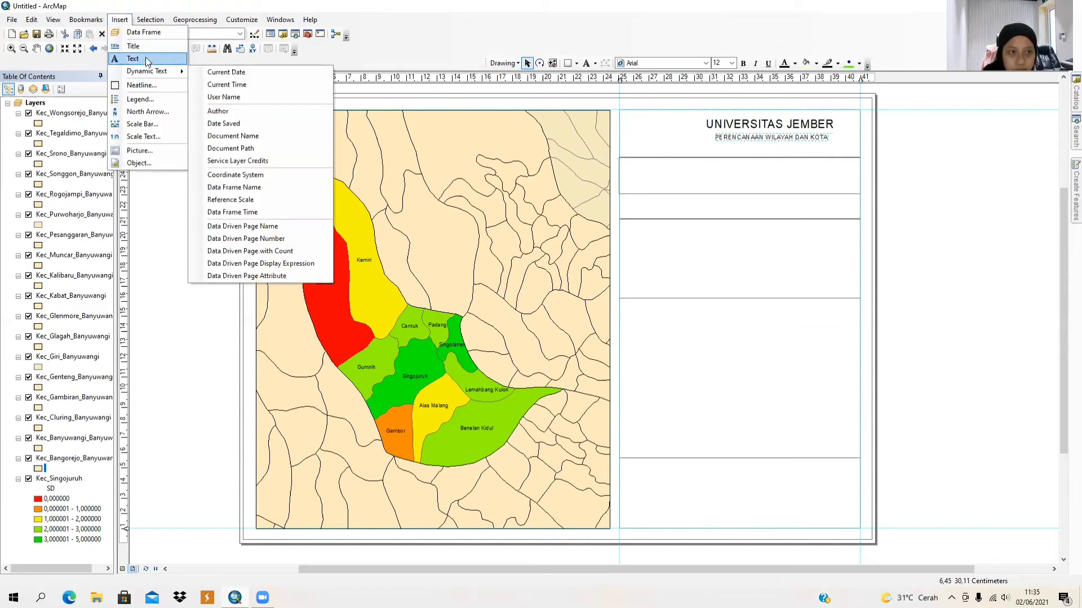
pyautogui.click(146, 59)
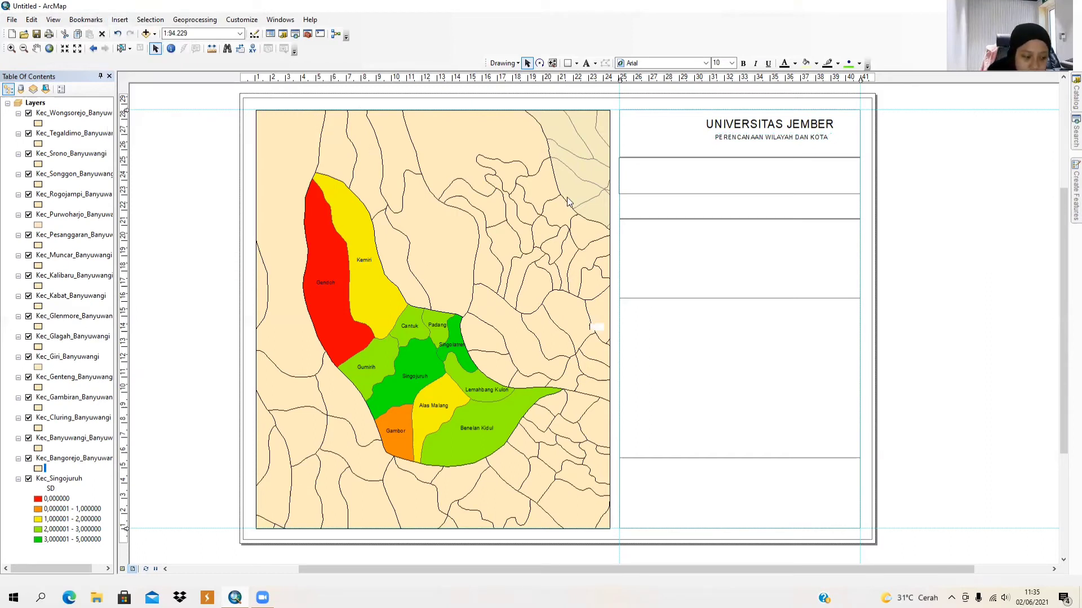
pyautogui.write('FAK')
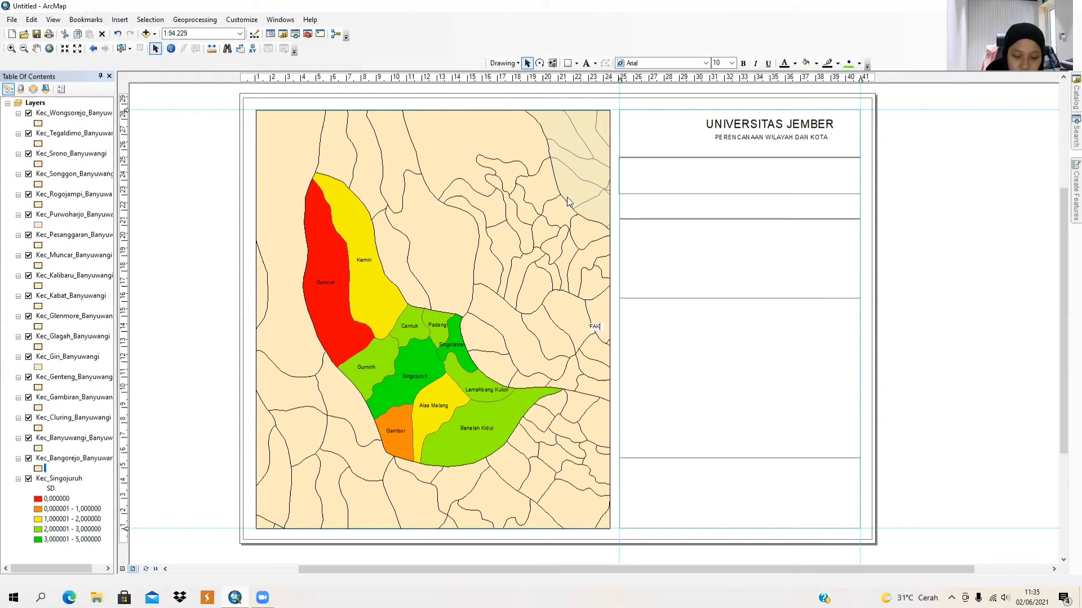
pyautogui.write('ULTAS')
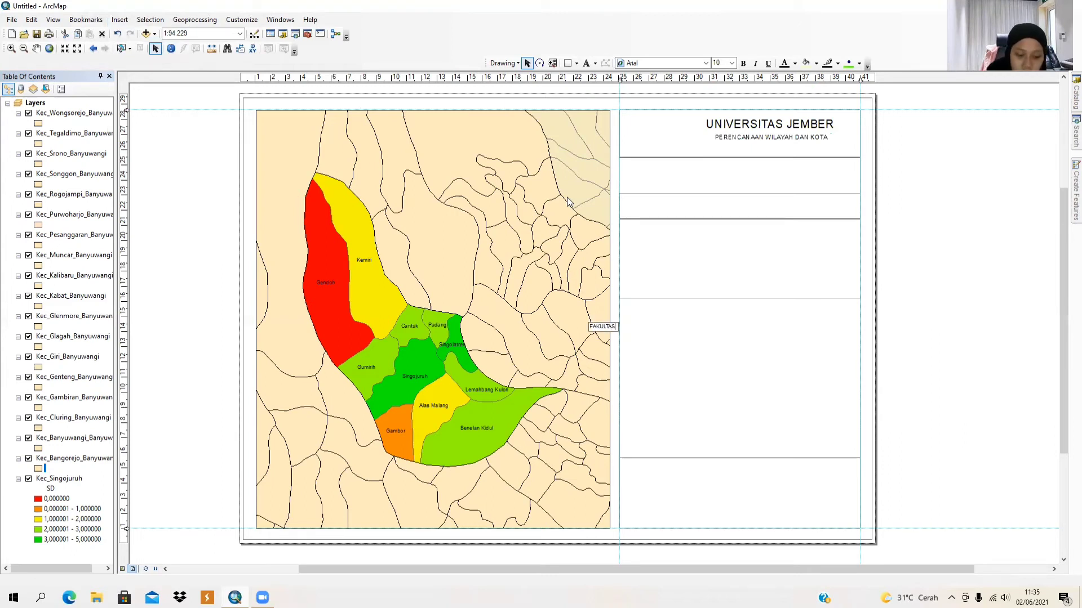
pyautogui.write(' TEKNIK')
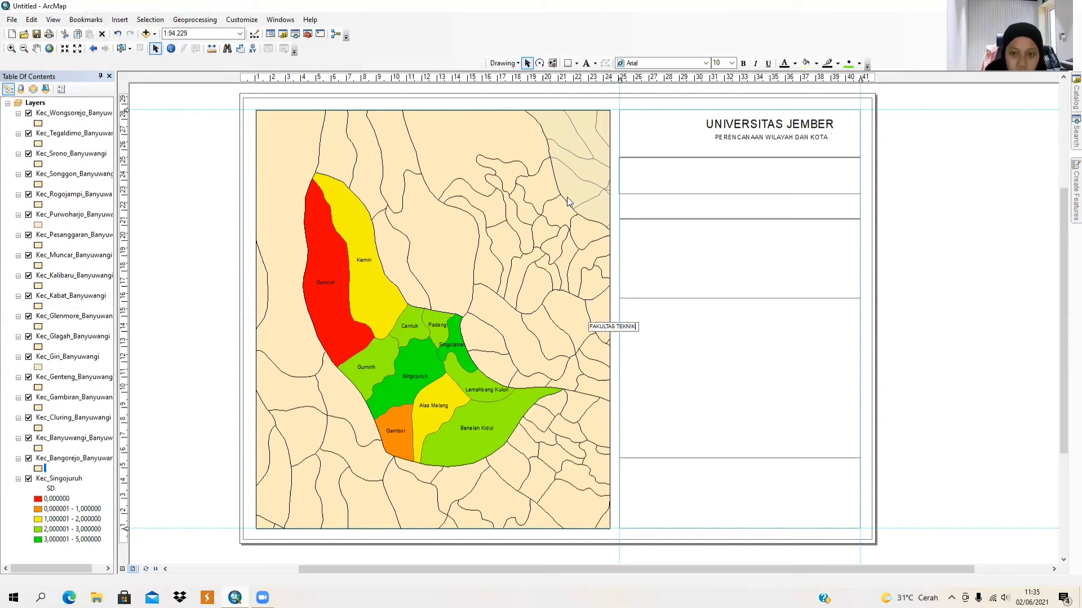
pyautogui.press('Return')
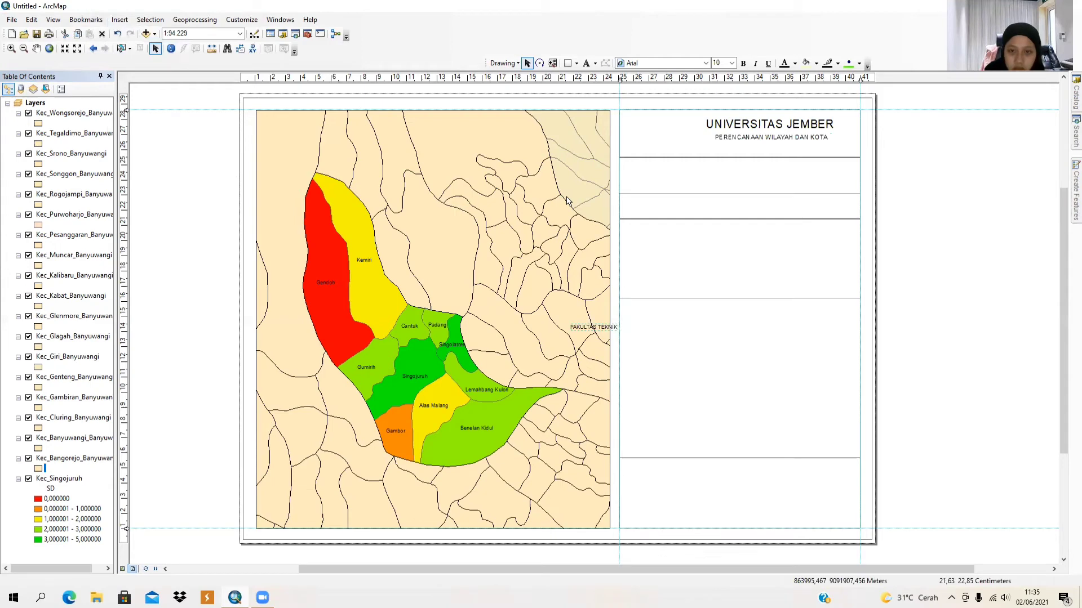
# Move the FAKULTAS TEKNIK text beneath the PERENCANAAN WILAYAH DAN KOTA line and set its font size to 12.
pyautogui.click(590, 329)
pyautogui.moveTo(597, 329); pyautogui.dragTo(786, 152)
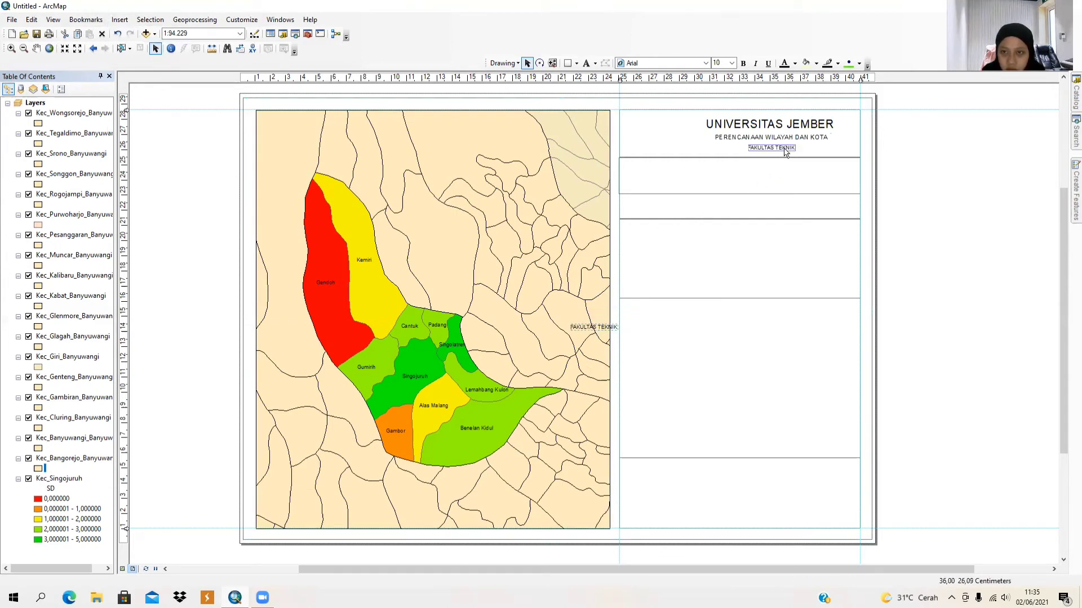
pyautogui.click(731, 64)
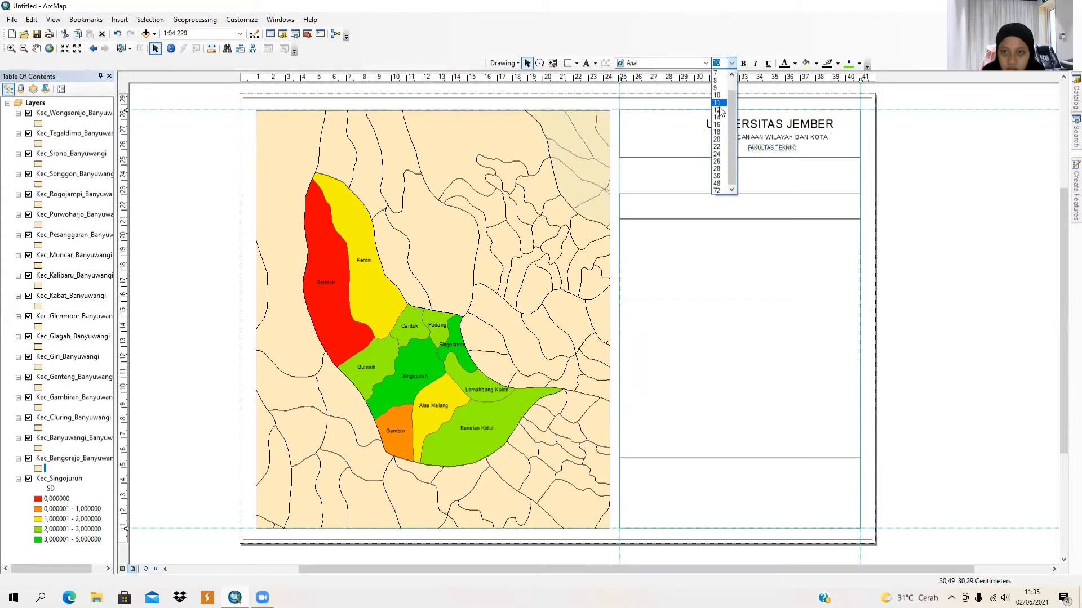
pyautogui.click(718, 110)
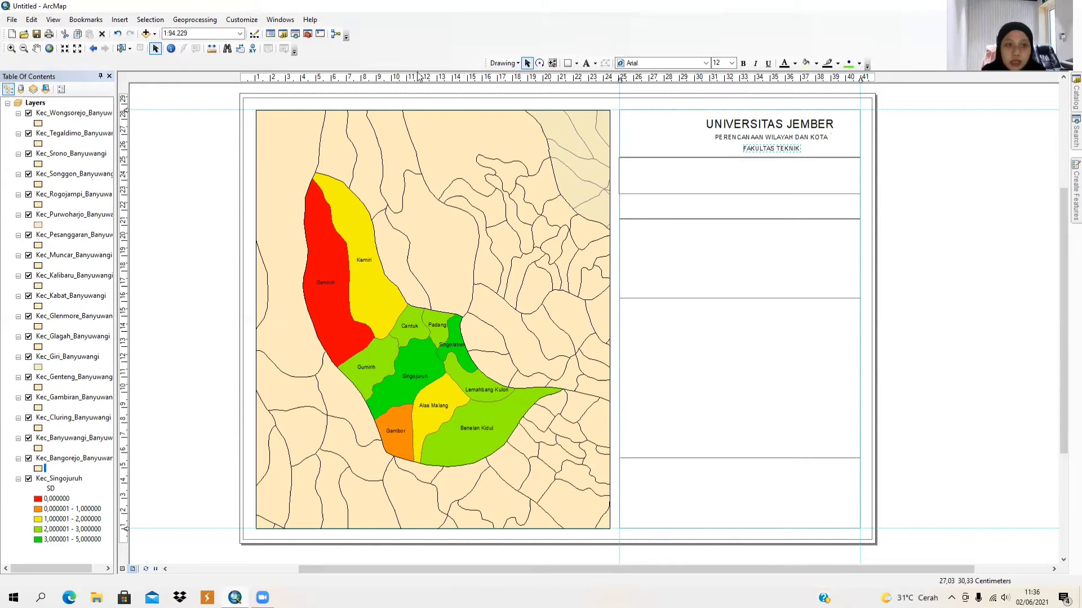
# Insert the picture LOGO UNEJHD from the Downloads folder and move it beside the UNIVERSITAS JEMBER title.
pyautogui.click(125, 21)
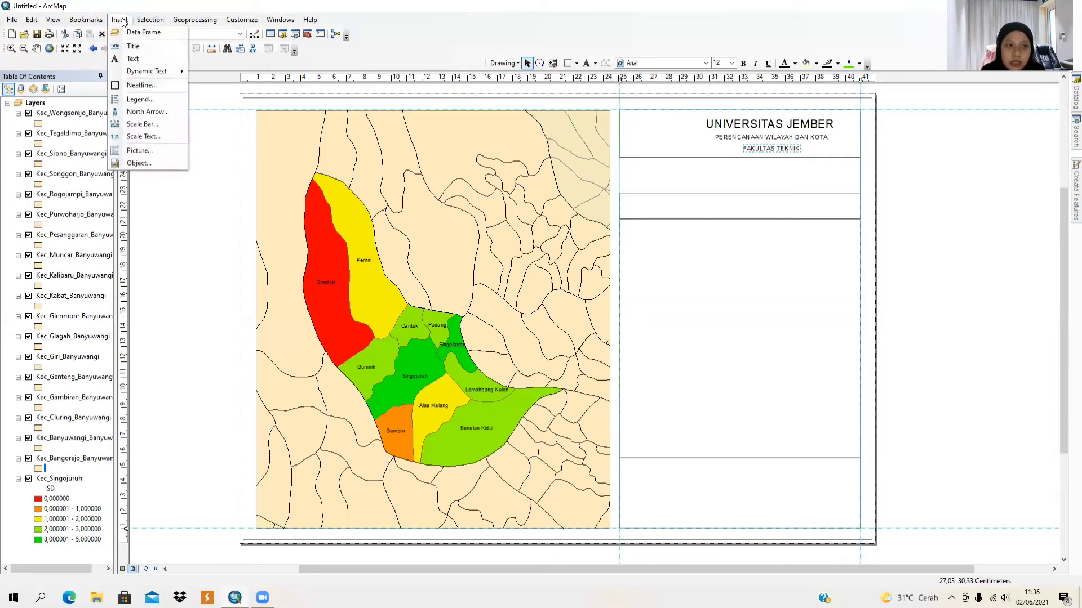
pyautogui.click(139, 151)
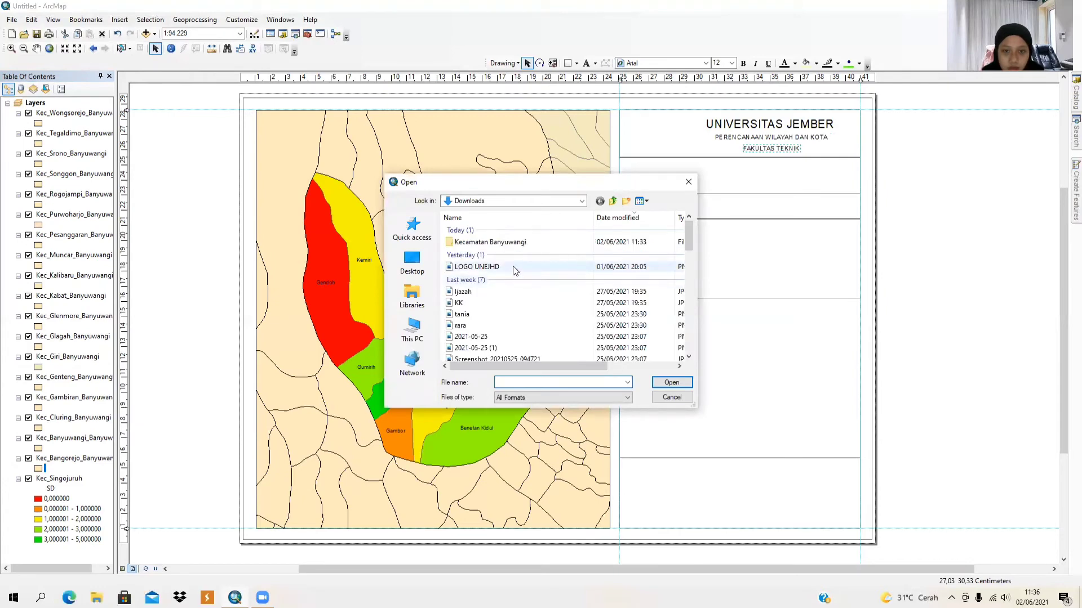
pyautogui.click(513, 267)
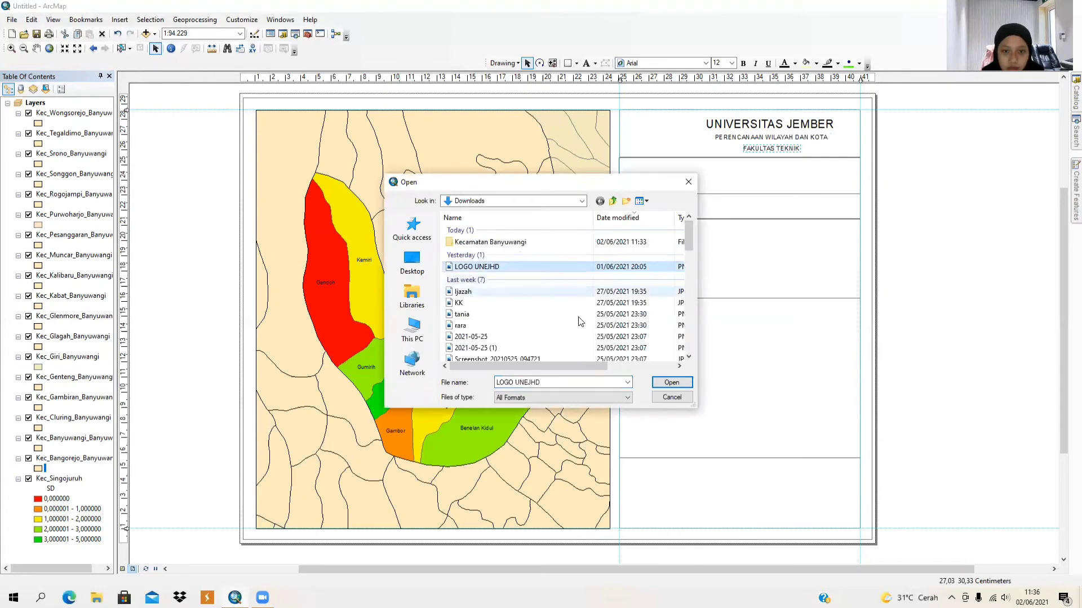
pyautogui.click(671, 382)
pyautogui.moveTo(542, 322); pyautogui.dragTo(650, 145)
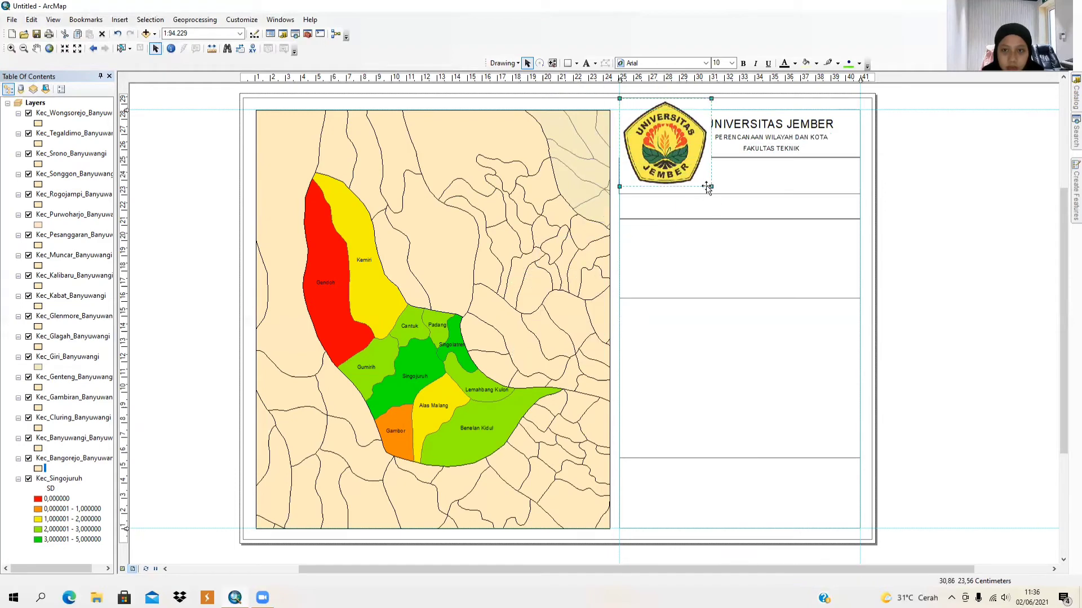
# Shrink the university logo to fit inside the title box, just left of the heading text.
pyautogui.moveTo(711, 187); pyautogui.dragTo(688, 160)
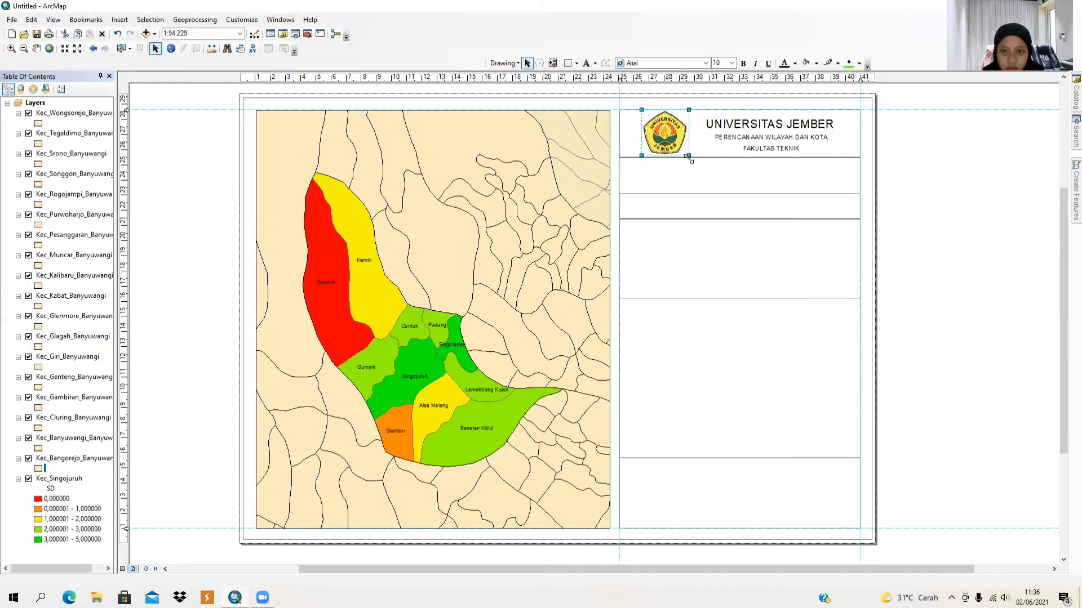
pyautogui.click(738, 186)
pyautogui.click(662, 142)
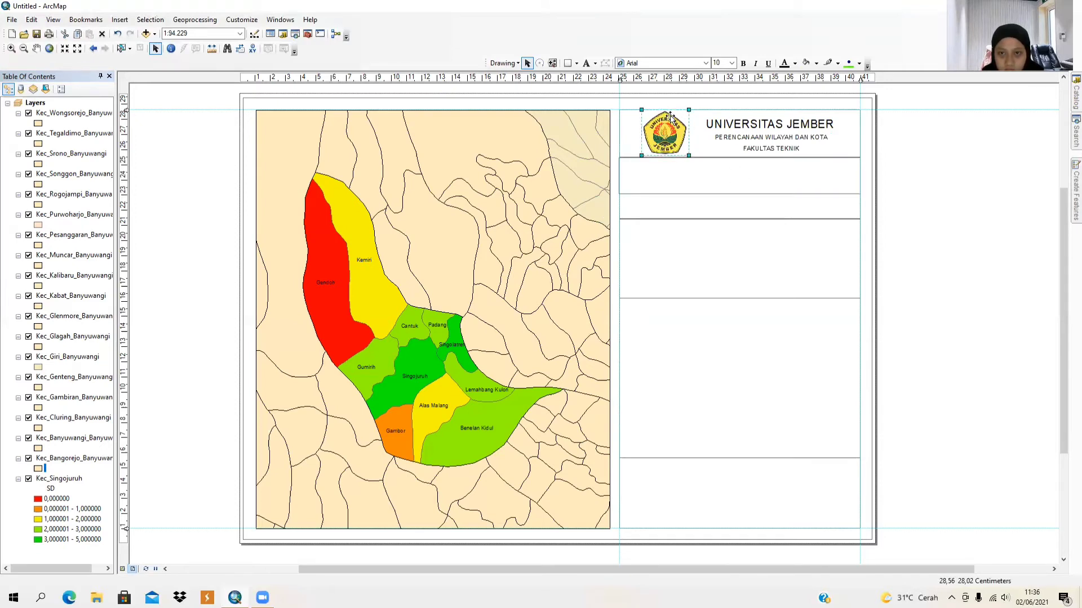
pyautogui.click(663, 117)
pyautogui.click(669, 123)
pyautogui.click(670, 124)
pyautogui.moveTo(660, 106); pyautogui.dragTo(644, 112)
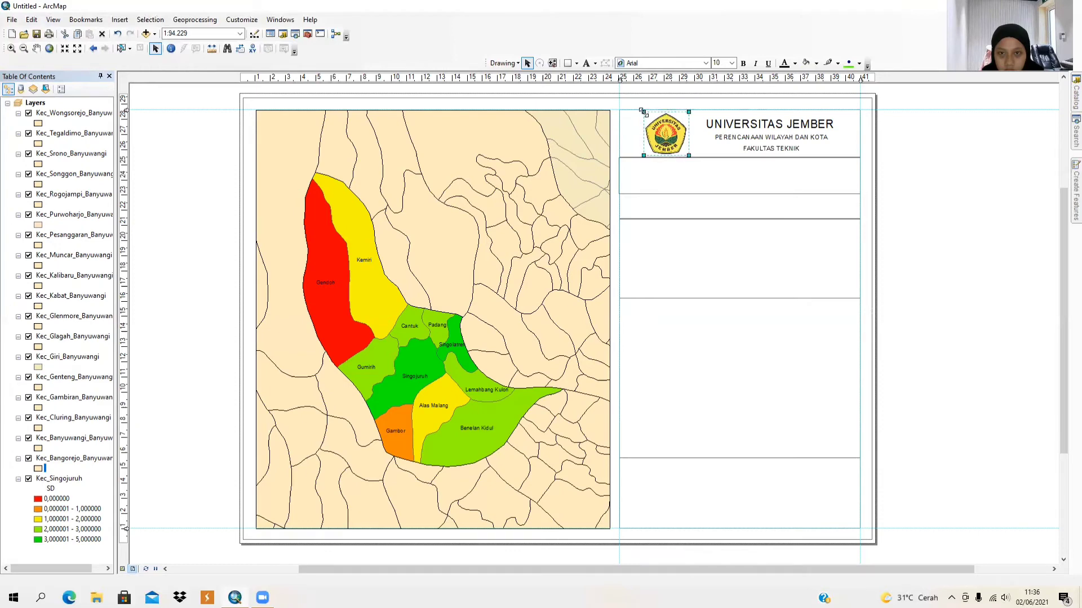
# Insert a text element reading "TUGAS MEMBUAT PETA" into the layout.
pyautogui.click(676, 187)
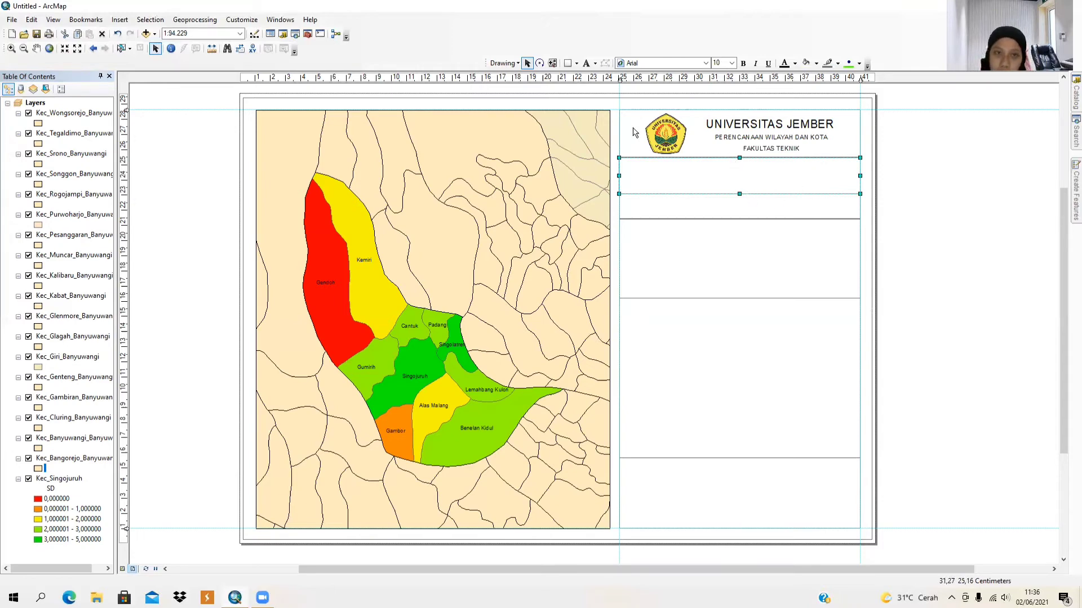
pyautogui.click(120, 21)
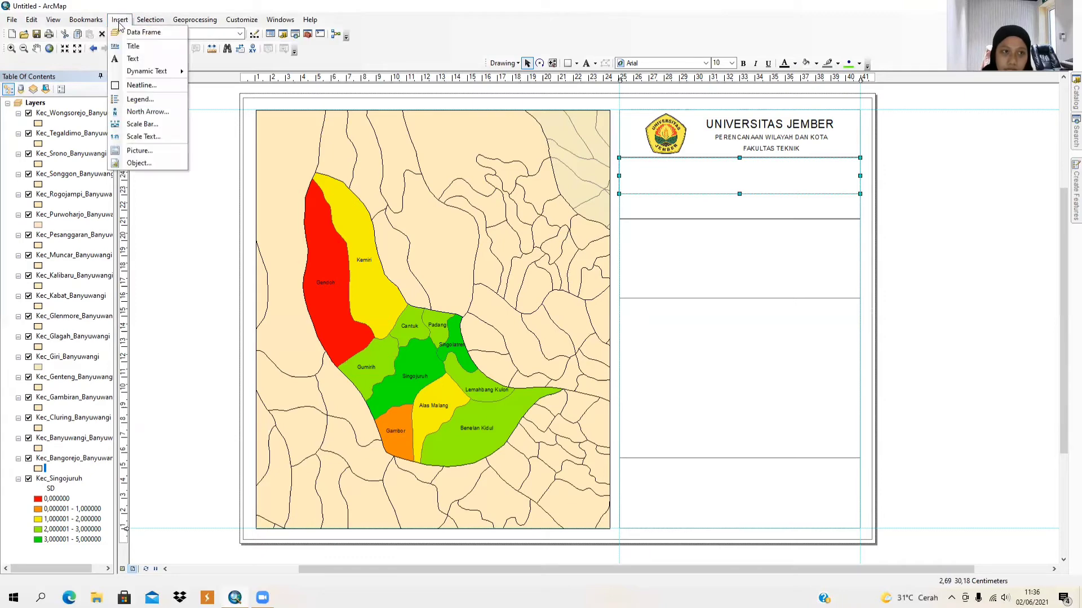
pyautogui.click(131, 59)
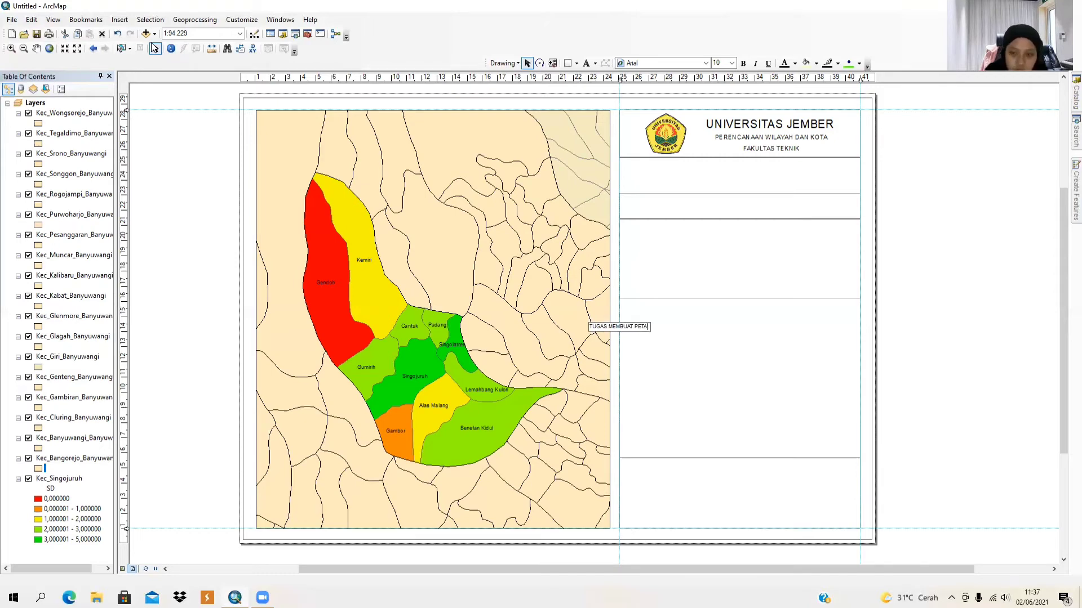
pyautogui.click(154, 48)
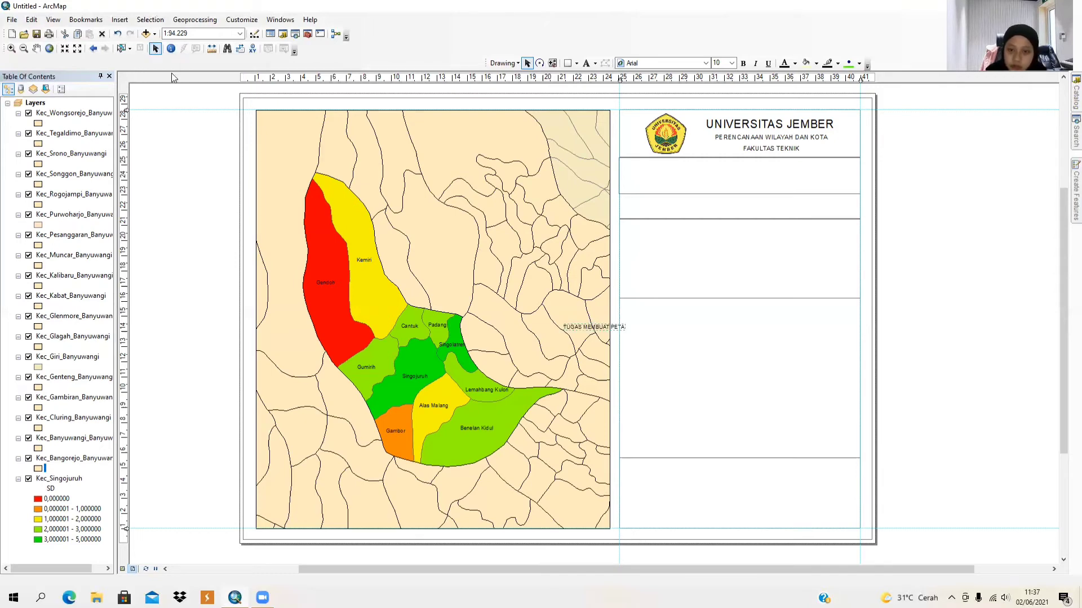
# Move the TUGAS MEMBUAT PETA text into the box below the university heading, set its font size to 14 and centre it.
pyautogui.click(612, 328)
pyautogui.click(616, 330)
pyautogui.click(621, 328)
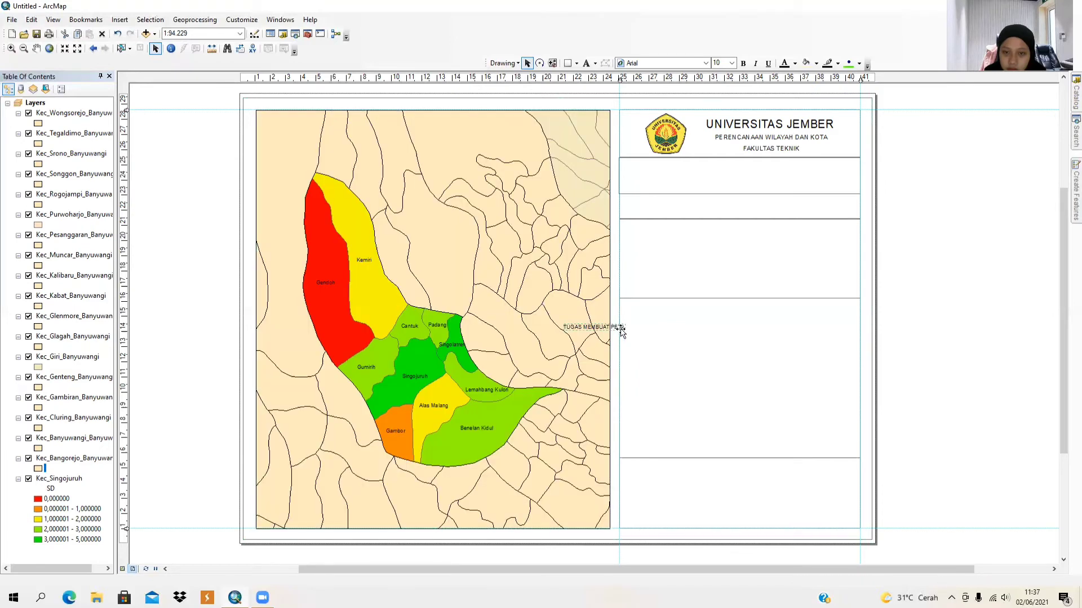
pyautogui.moveTo(617, 330); pyautogui.dragTo(776, 170)
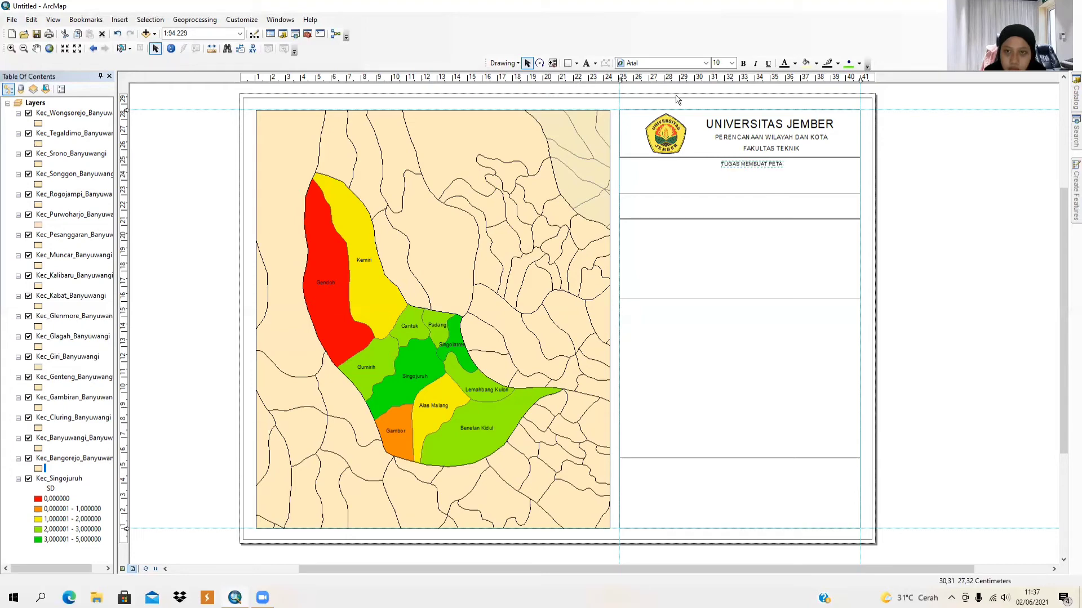
pyautogui.click(732, 64)
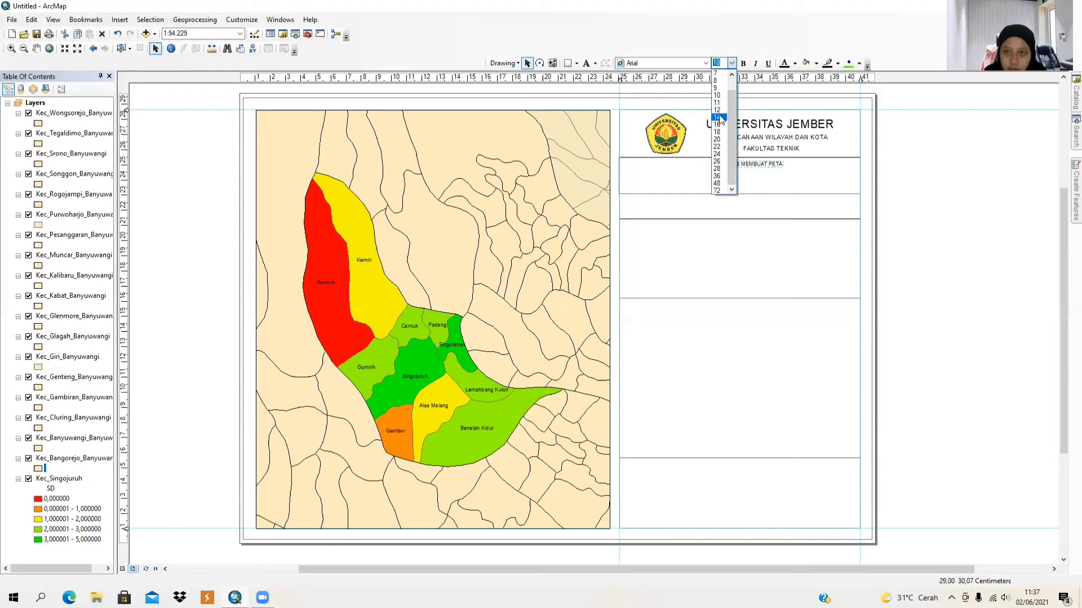
pyautogui.click(720, 125)
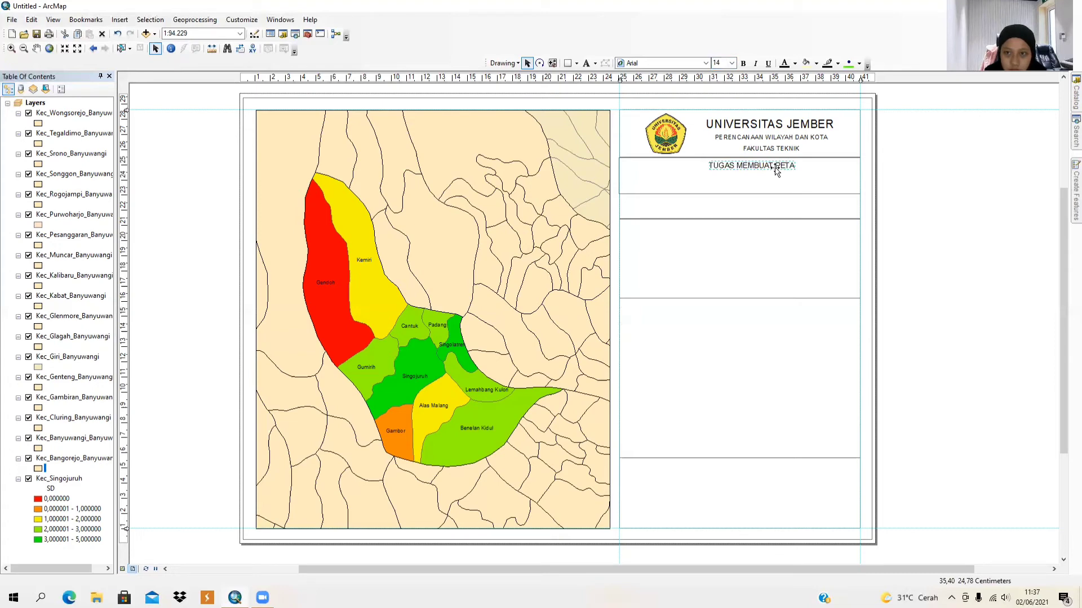
pyautogui.moveTo(776, 170); pyautogui.dragTo(769, 171)
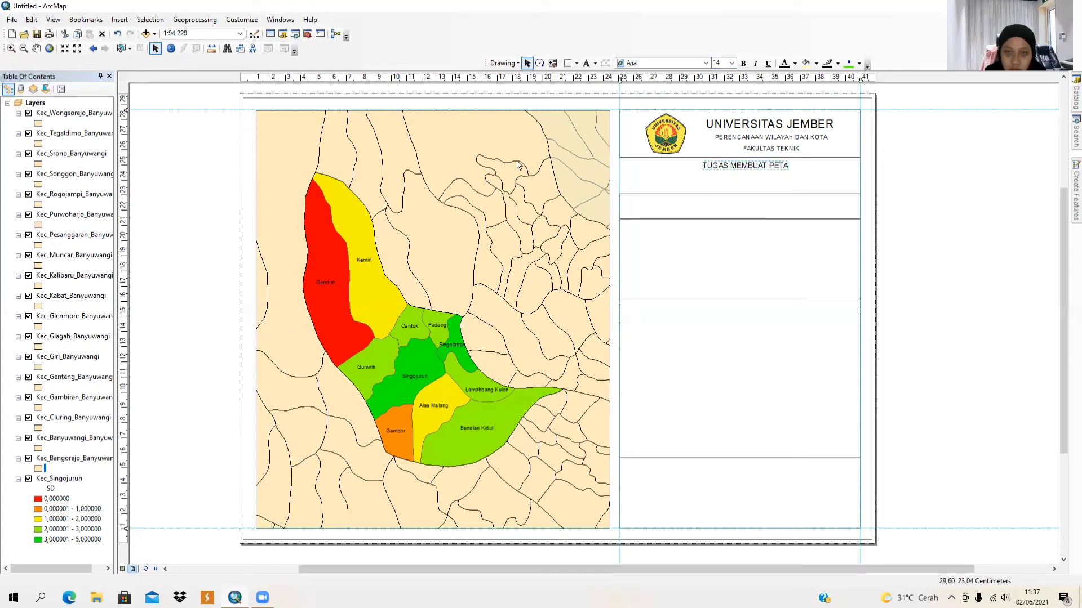
# Insert a text element reading "KOMPUTASI PERENCANAAN" into the layout.
pyautogui.click(119, 19)
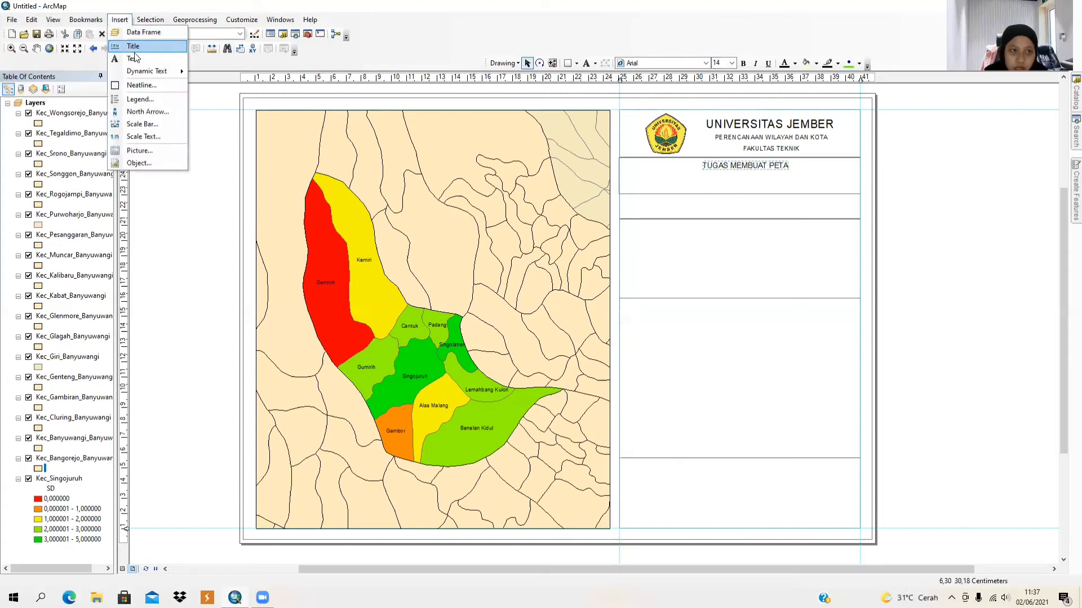
pyautogui.click(134, 58)
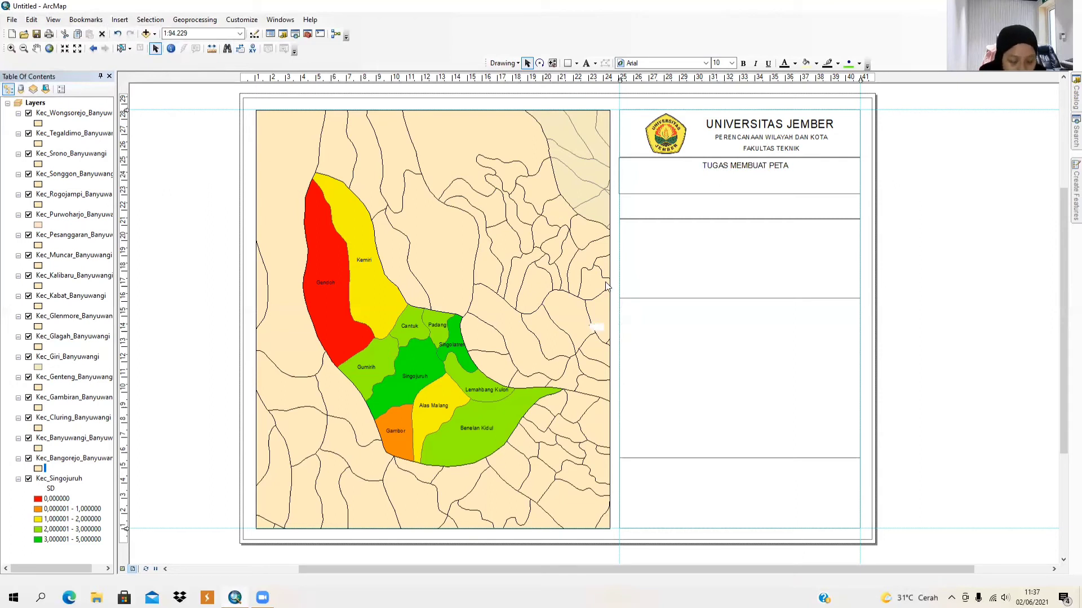
pyautogui.write('KOMPUTA')
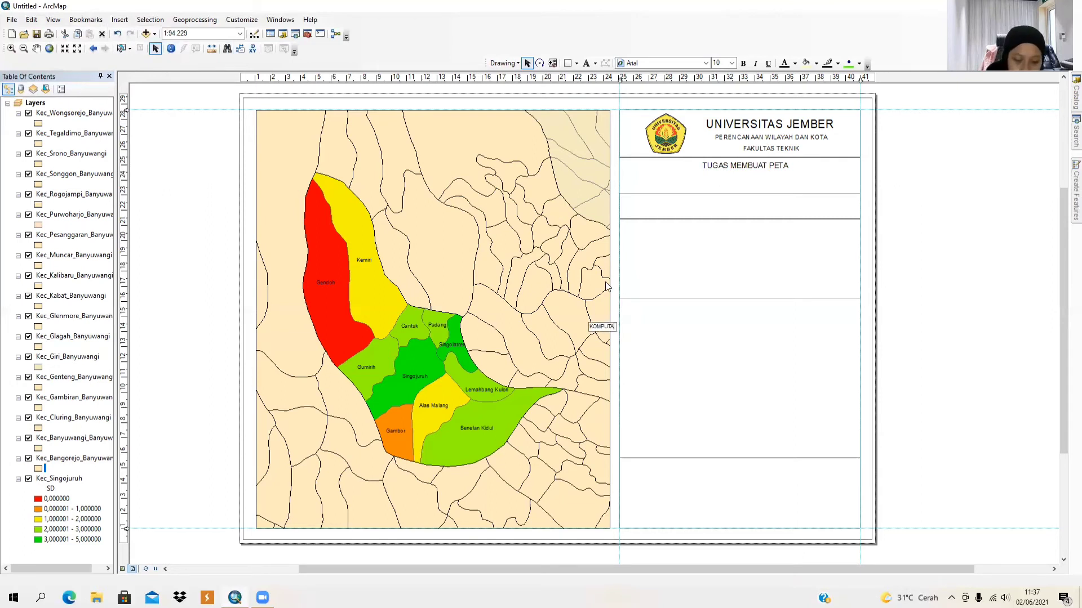
pyautogui.write('SI PERENC')
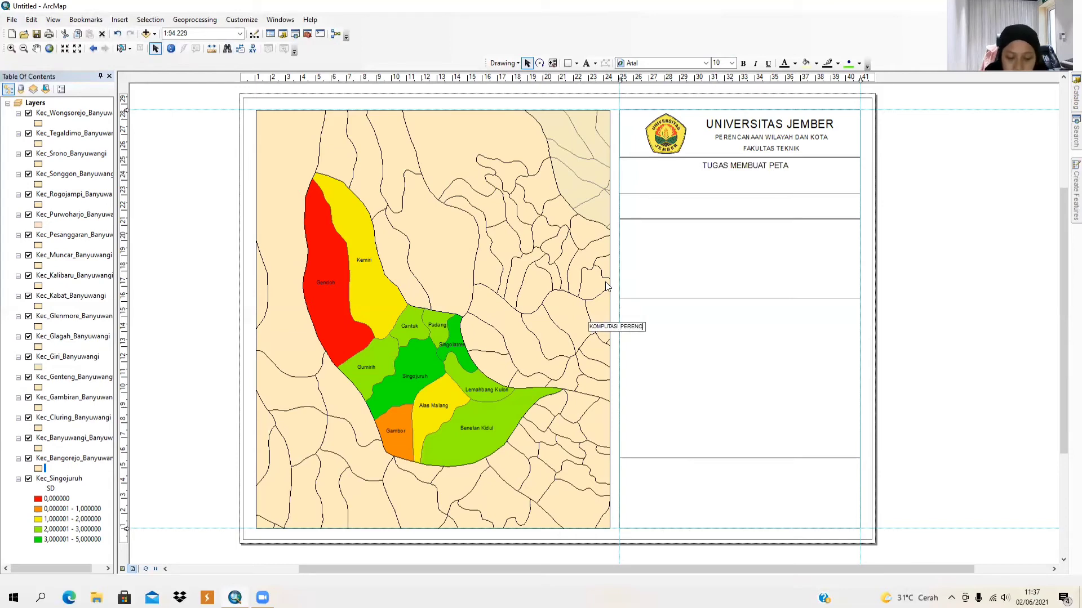
pyautogui.write('ANAAN')
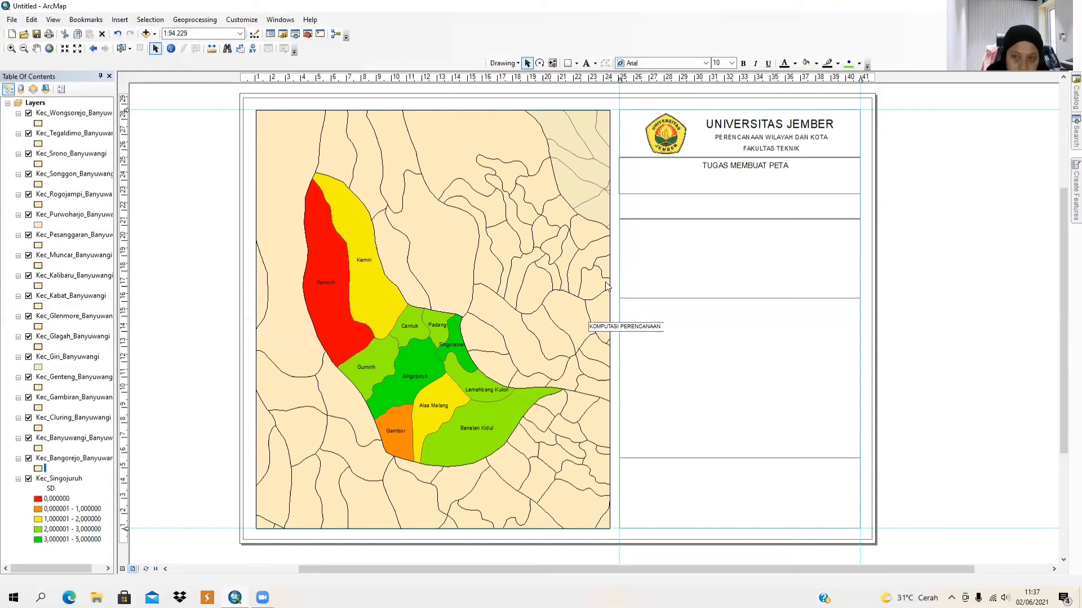
pyautogui.press('Return')
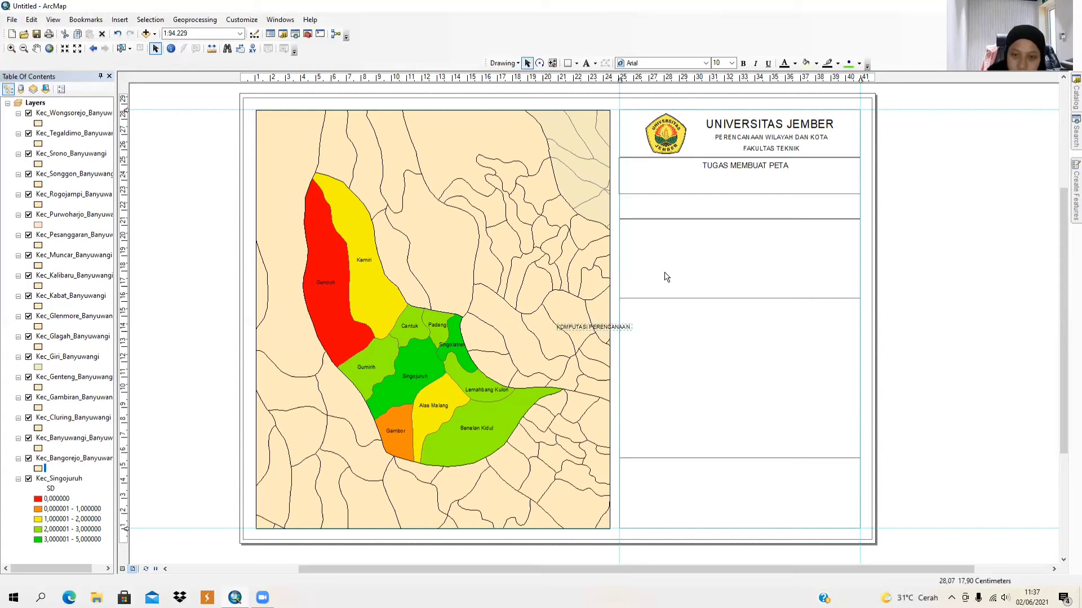
# Move the KOMPUTASI PERENCANAAN text directly beneath the TUGAS MEMBUAT PETA line and set its font size to 14.
pyautogui.moveTo(615, 329); pyautogui.dragTo(763, 181)
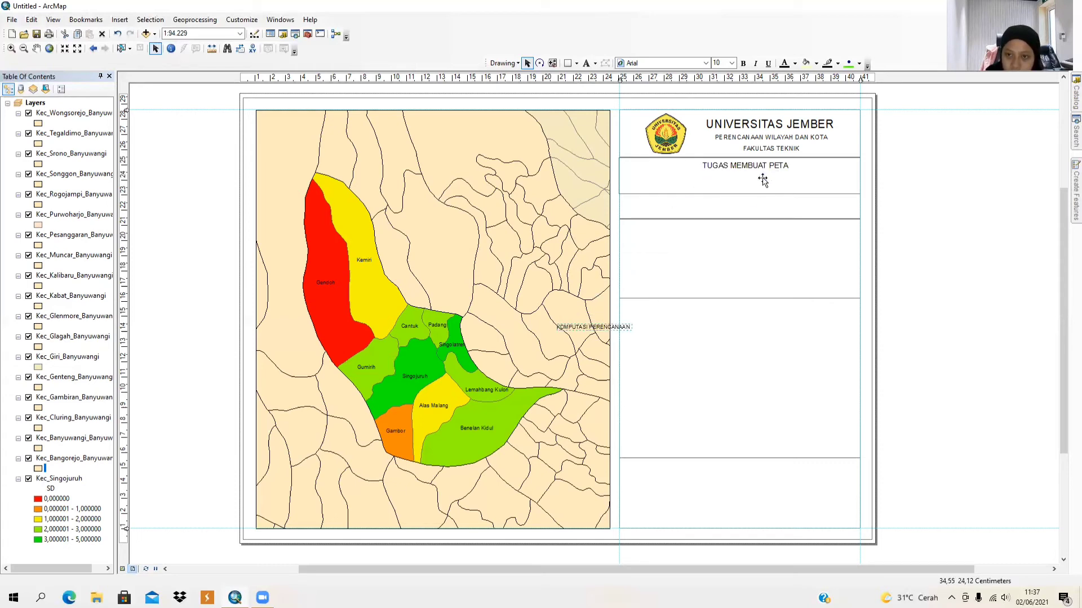
pyautogui.click(732, 63)
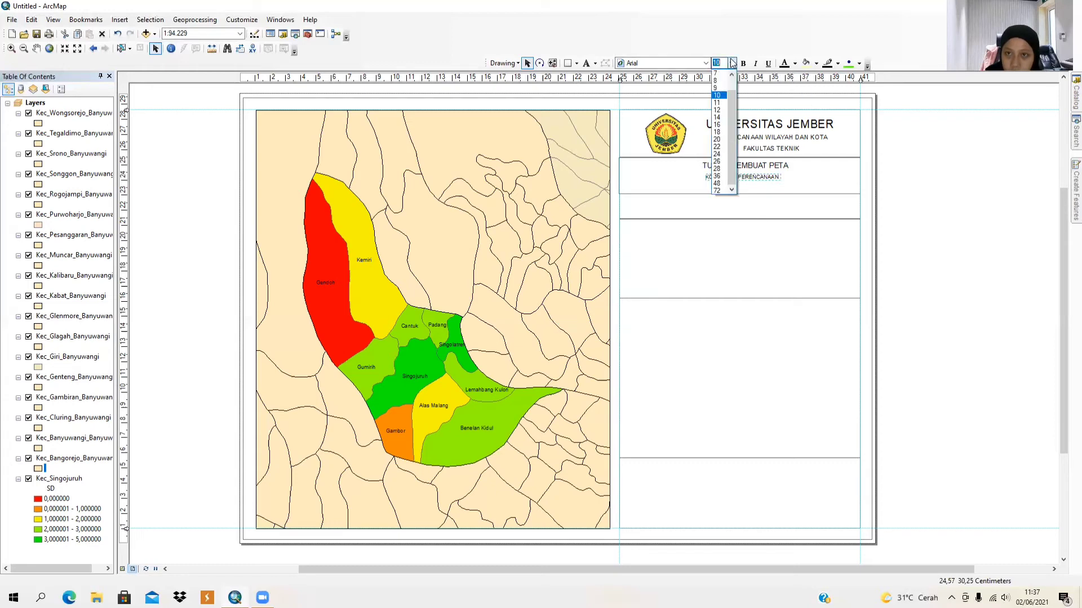
pyautogui.click(717, 124)
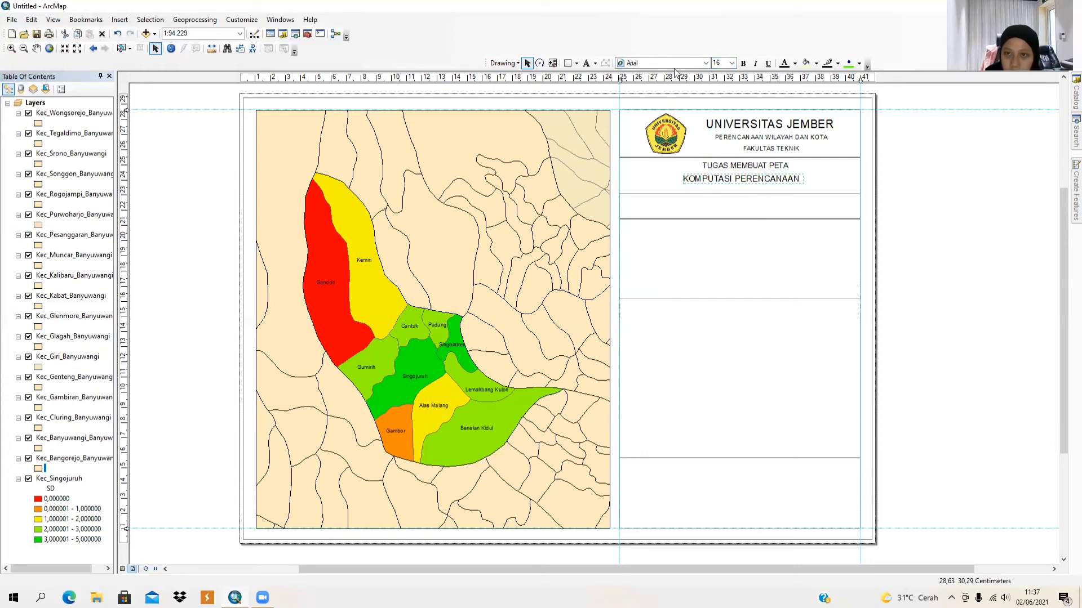
pyautogui.click(720, 64)
pyautogui.click(731, 63)
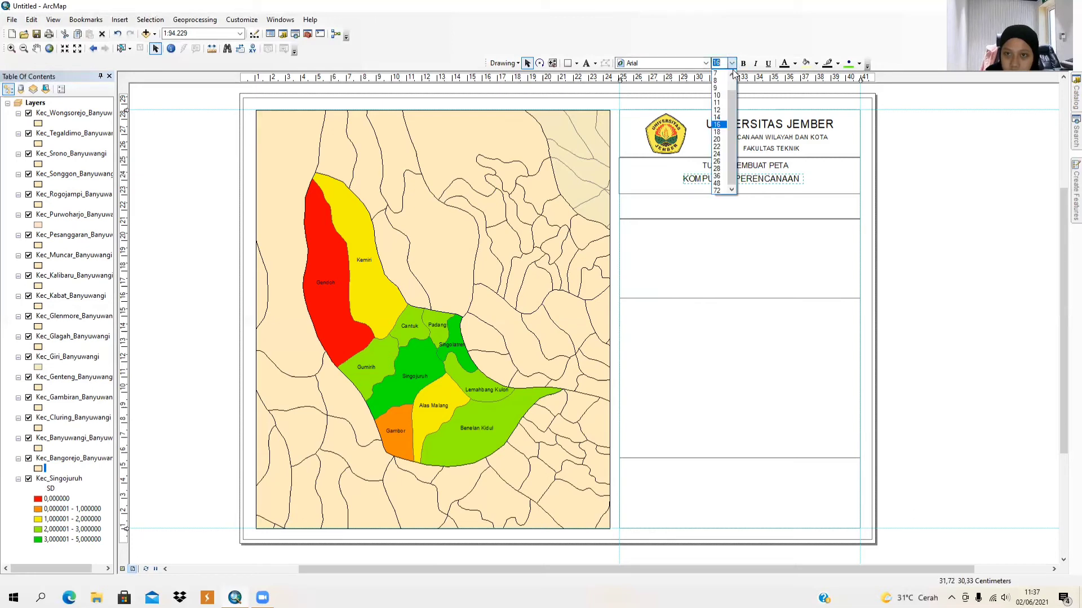
pyautogui.click(732, 135)
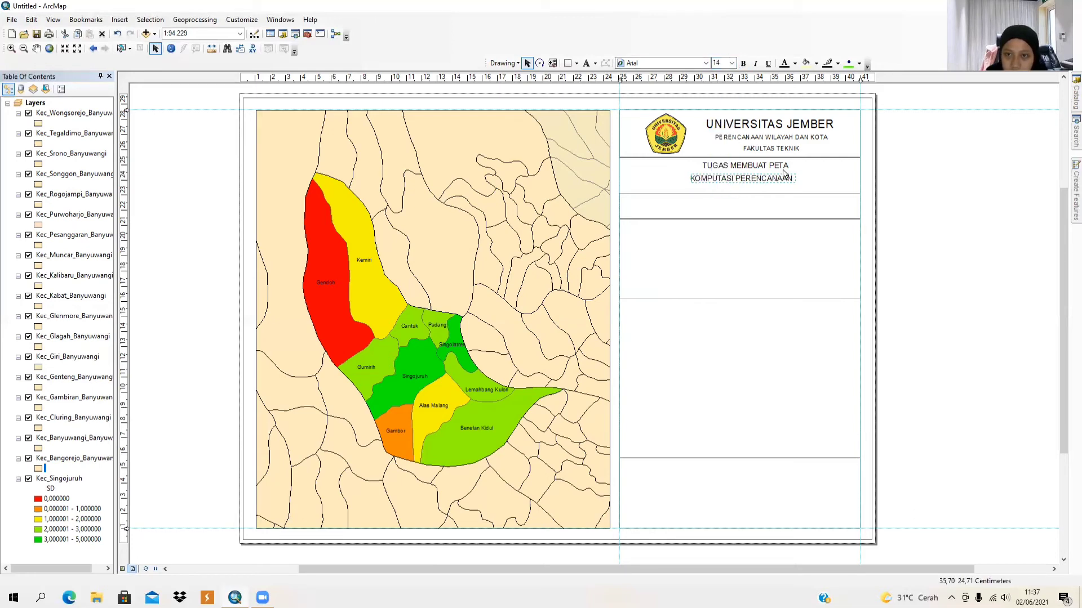
pyautogui.moveTo(783, 183); pyautogui.dragTo(784, 179)
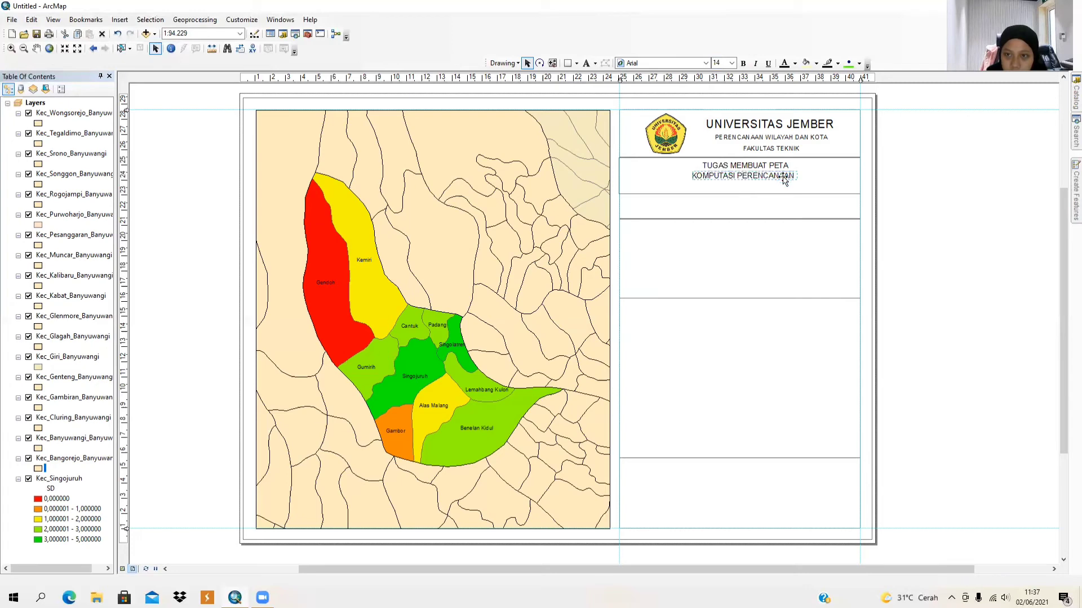
# Insert a text element reading "KECAMATAN SINGOJURUH, BANYUWANGI" into the layout.
pyautogui.click(119, 26)
pyautogui.click(135, 58)
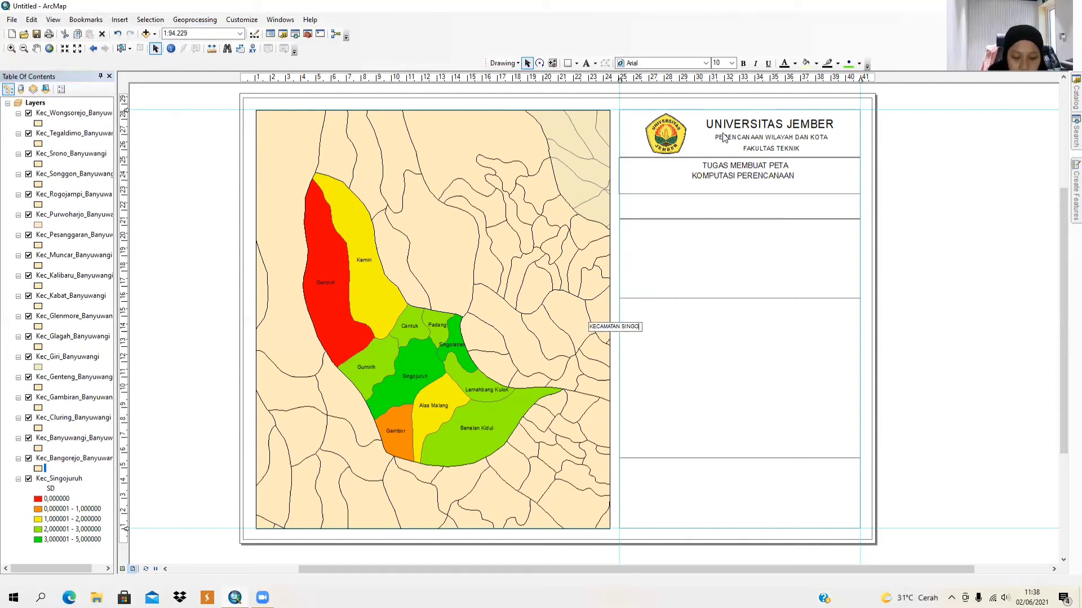
pyautogui.write('KECAMATAN SINGOJURUH')
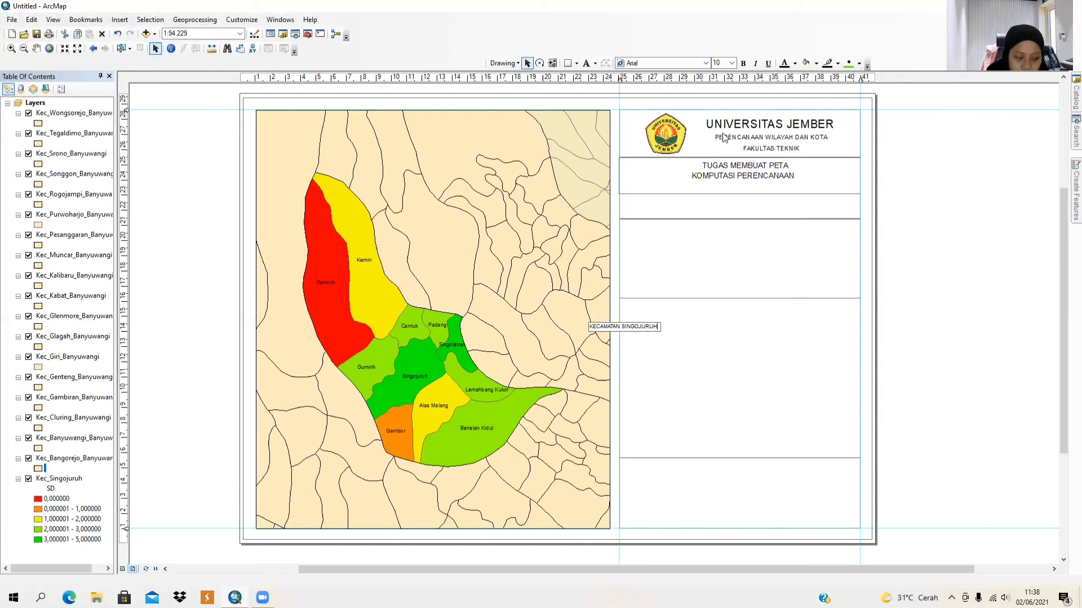
pyautogui.write(', BAN')
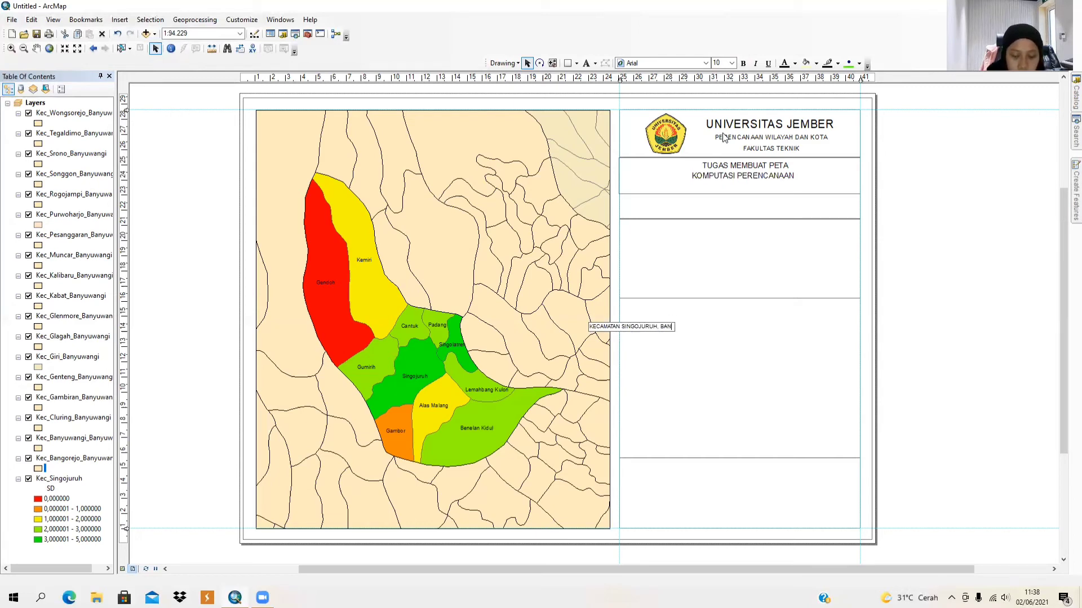
pyautogui.write('YUWAN')
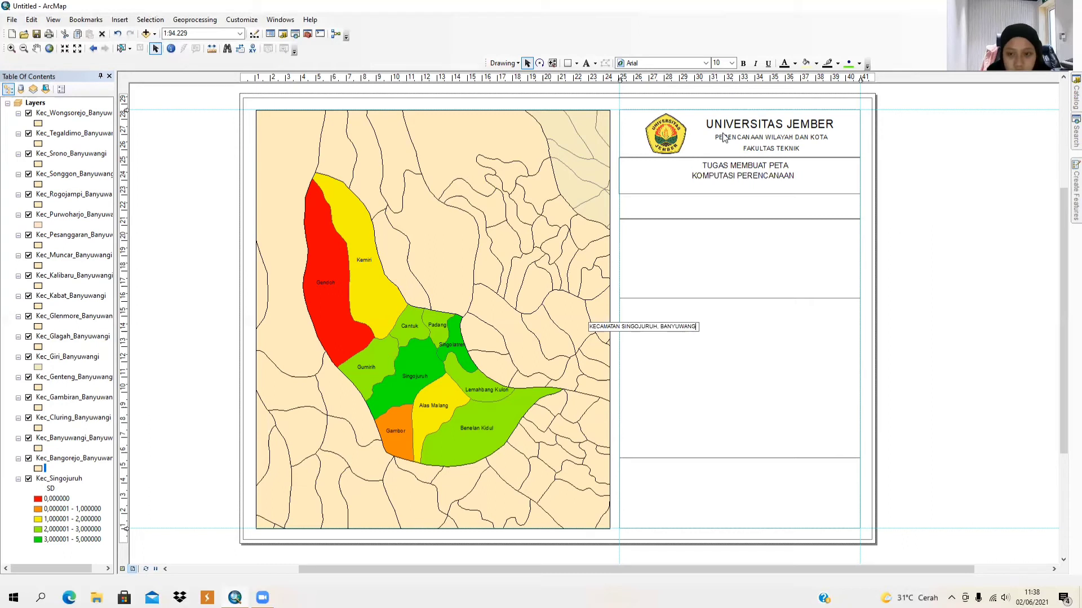
pyautogui.write('GI')
pyautogui.press('Return')
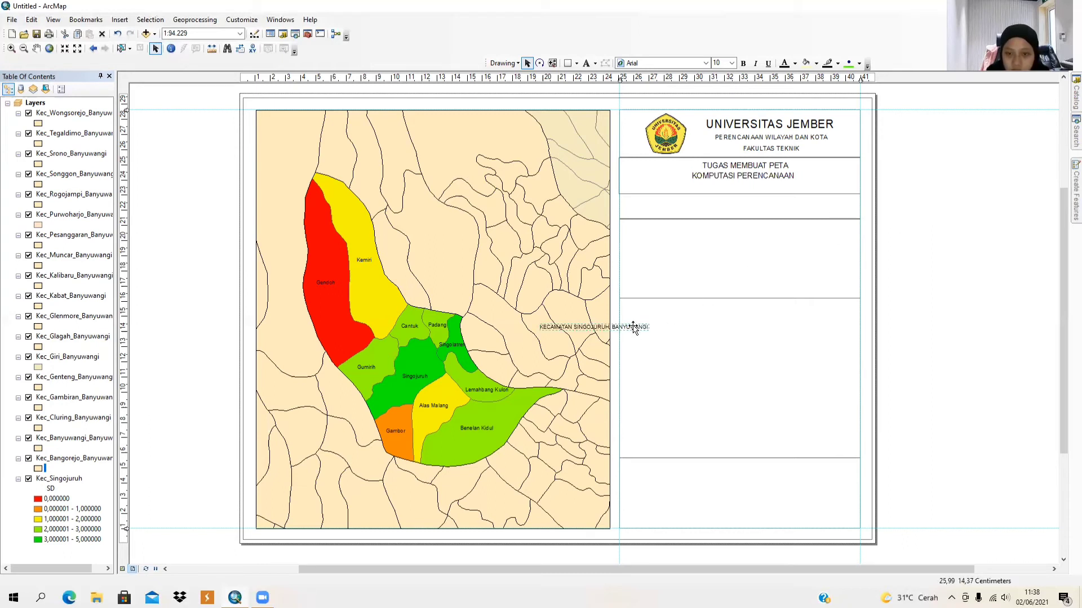
# Move the KECAMATAN SINGOJURUH, BANYUWANGI text beneath the KOMPUTASI PERENCANAAN line and set its font size to 16.
pyautogui.moveTo(636, 328); pyautogui.dragTo(781, 190)
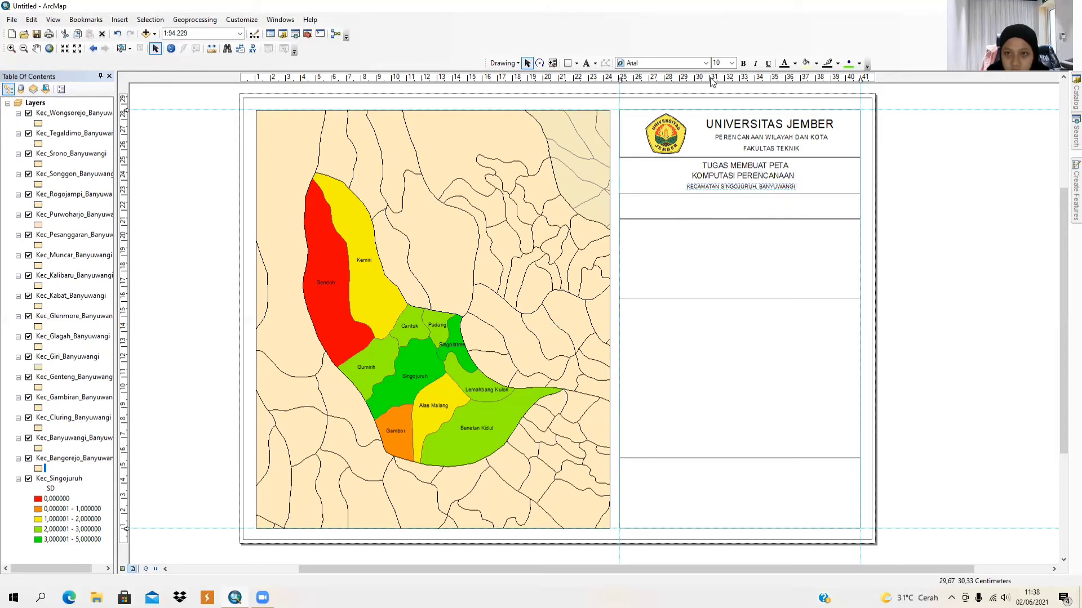
pyautogui.click(731, 63)
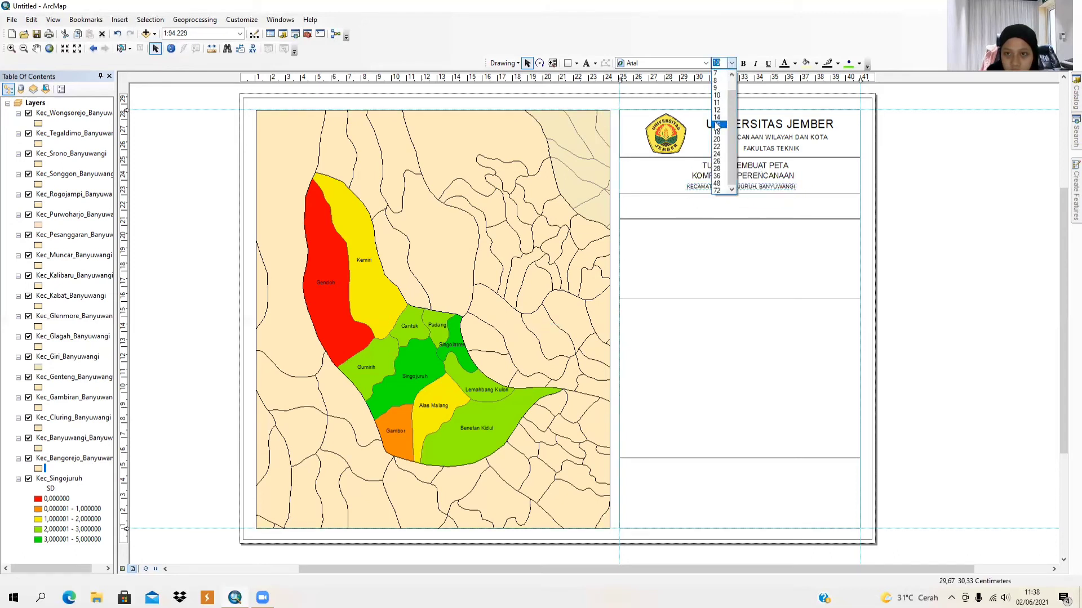
pyautogui.click(717, 125)
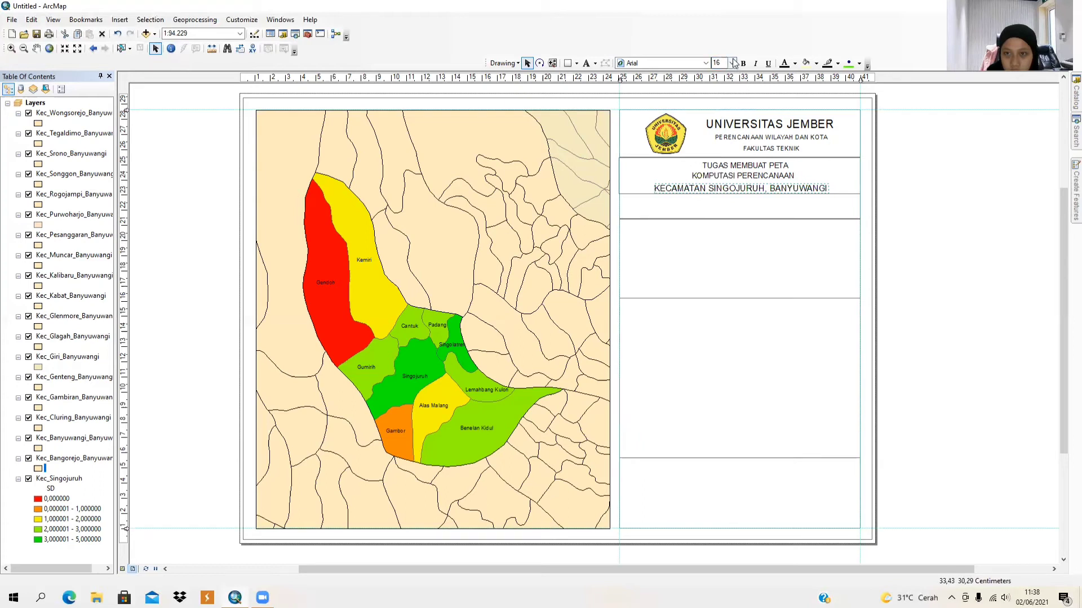
pyautogui.moveTo(795, 188); pyautogui.dragTo(796, 186)
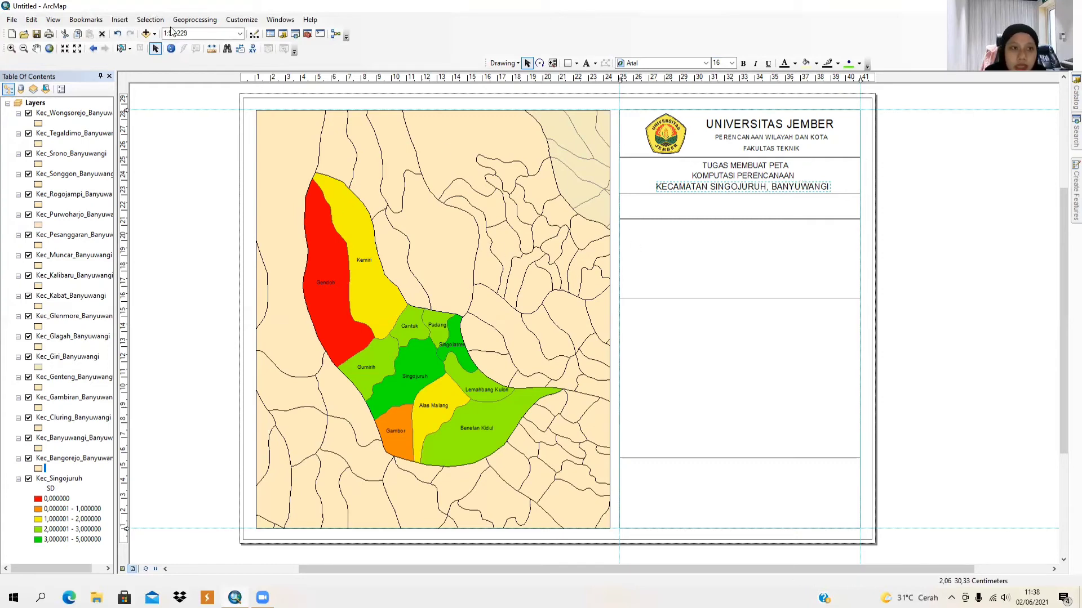
# Insert a text element reading "DATA JUMLAH SEKOLAH DASAR" into the layout.
pyautogui.click(115, 21)
pyautogui.click(139, 55)
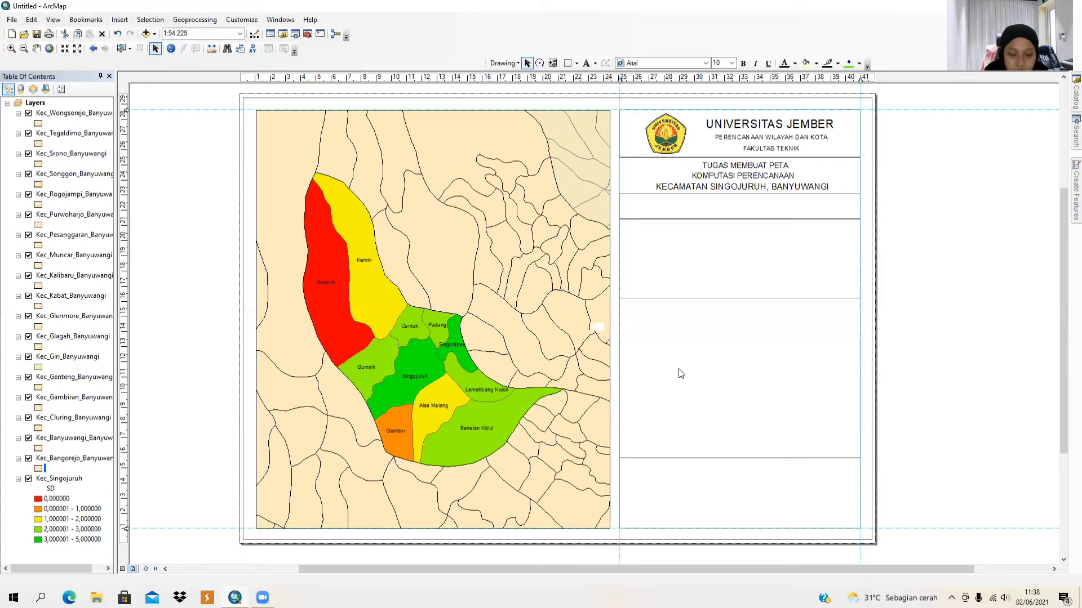
pyautogui.write('DATA')
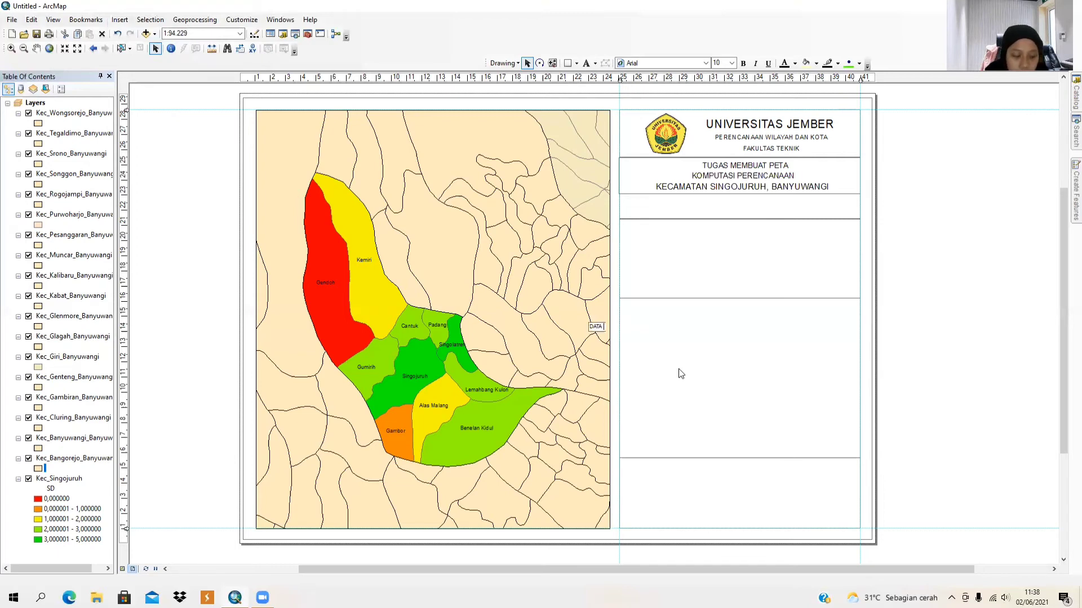
pyautogui.write(' JUMLAH SEK')
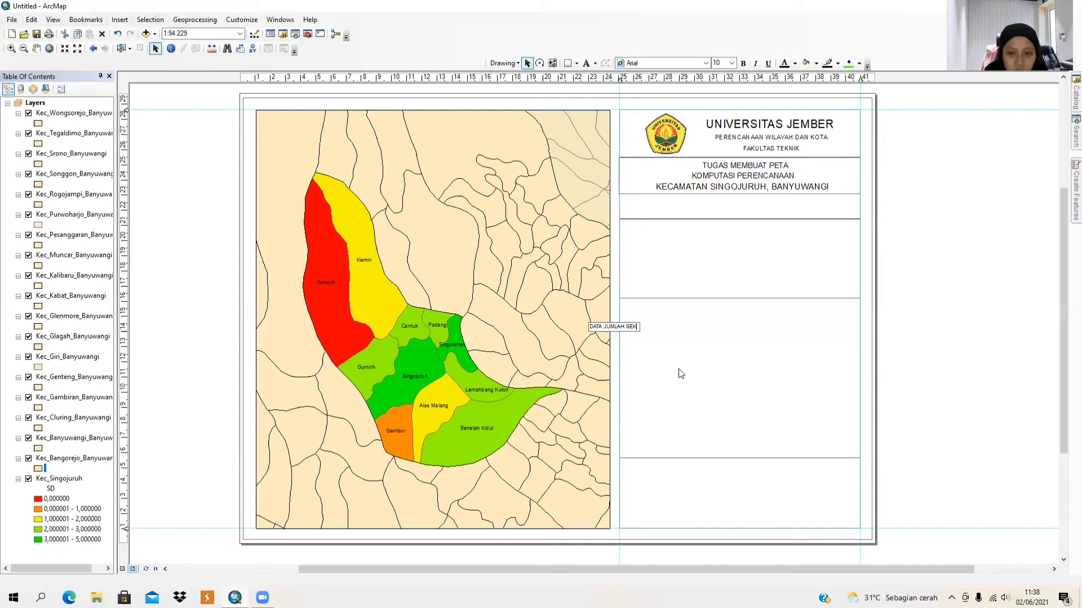
pyautogui.write('OLAH D')
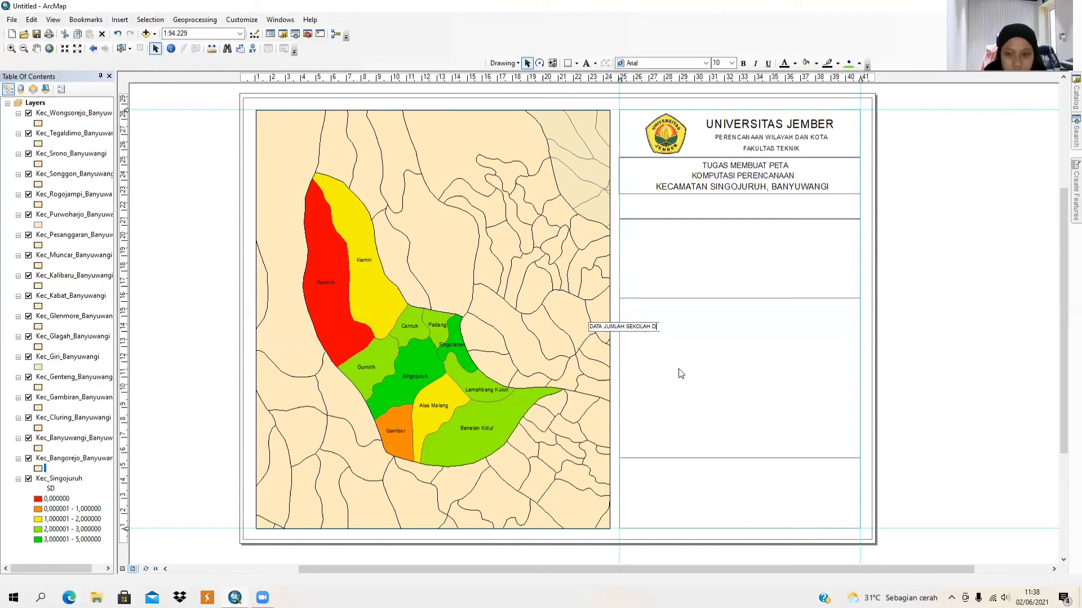
pyautogui.write('ASAR')
pyautogui.press('Return')
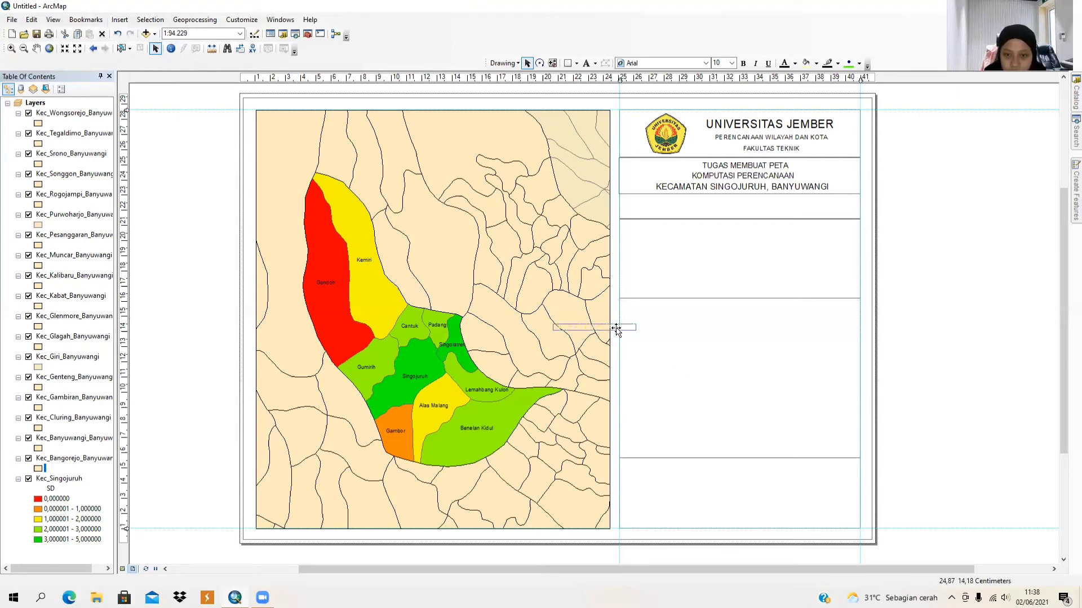
# Move the DATA JUMLAH SEKOLAH DASAR text beneath the KECAMATAN SINGOJURUH, BANYUWANGI line and set its font size to 12.
pyautogui.moveTo(618, 327); pyautogui.dragTo(767, 206)
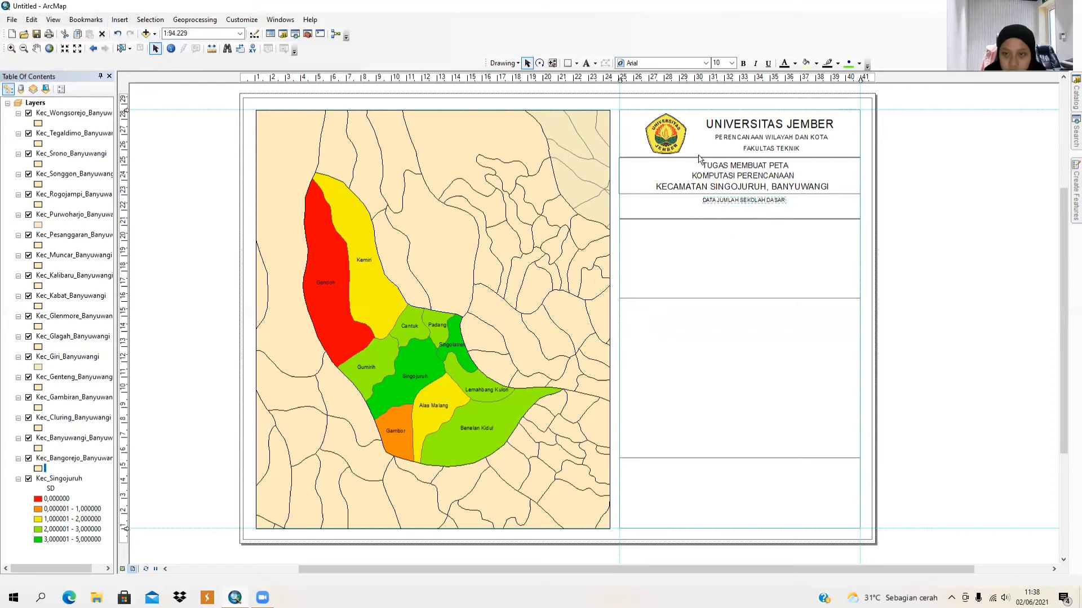
pyautogui.click(732, 63)
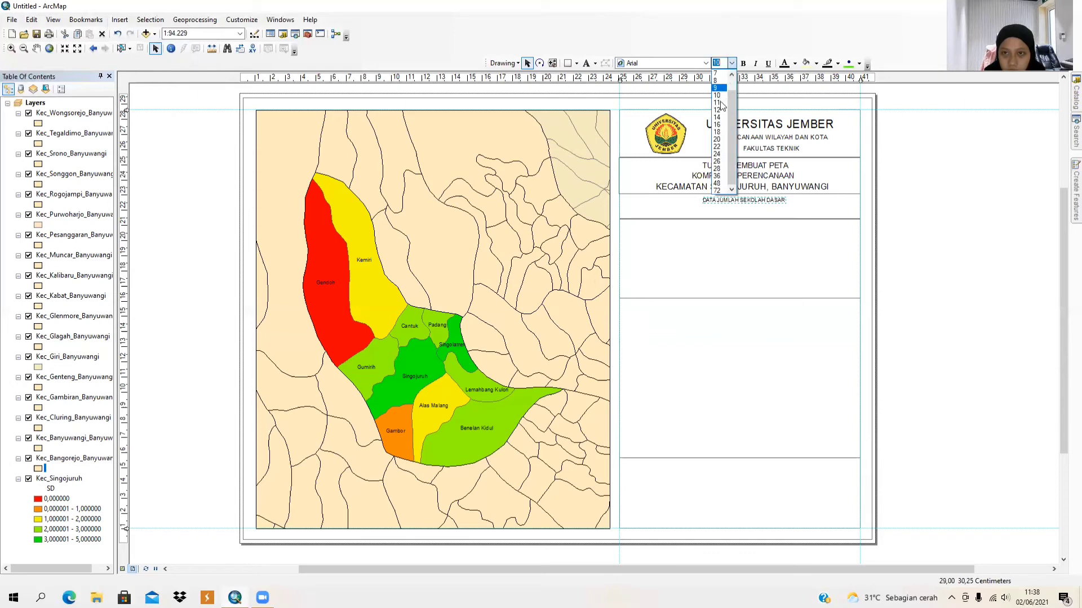
pyautogui.click(719, 111)
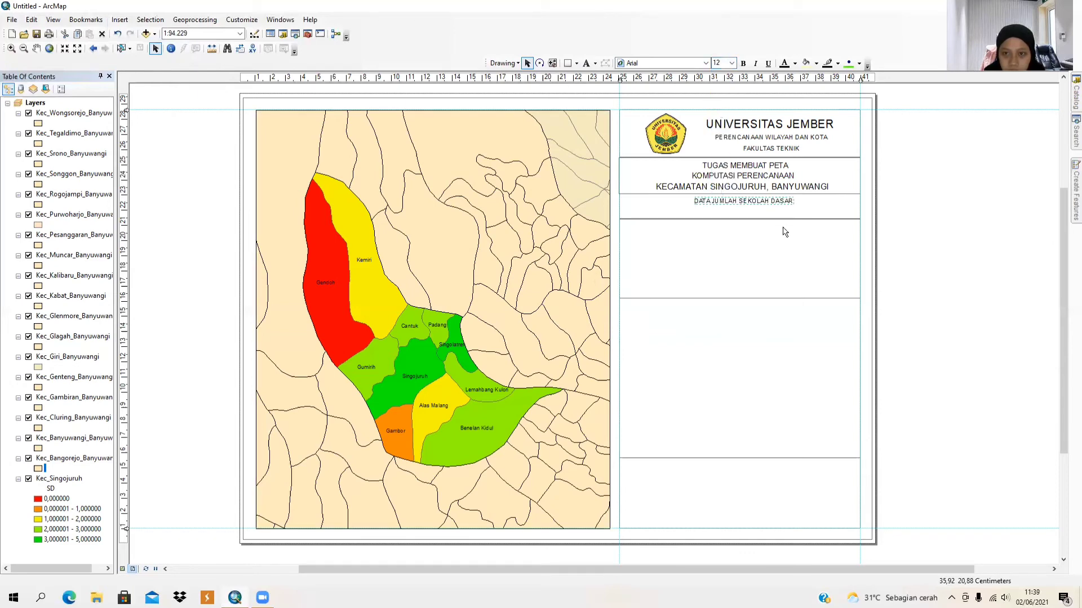
# Insert a text element reading "DI KECAMATAN SINGOJURUH" into the layout.
pyautogui.click(119, 19)
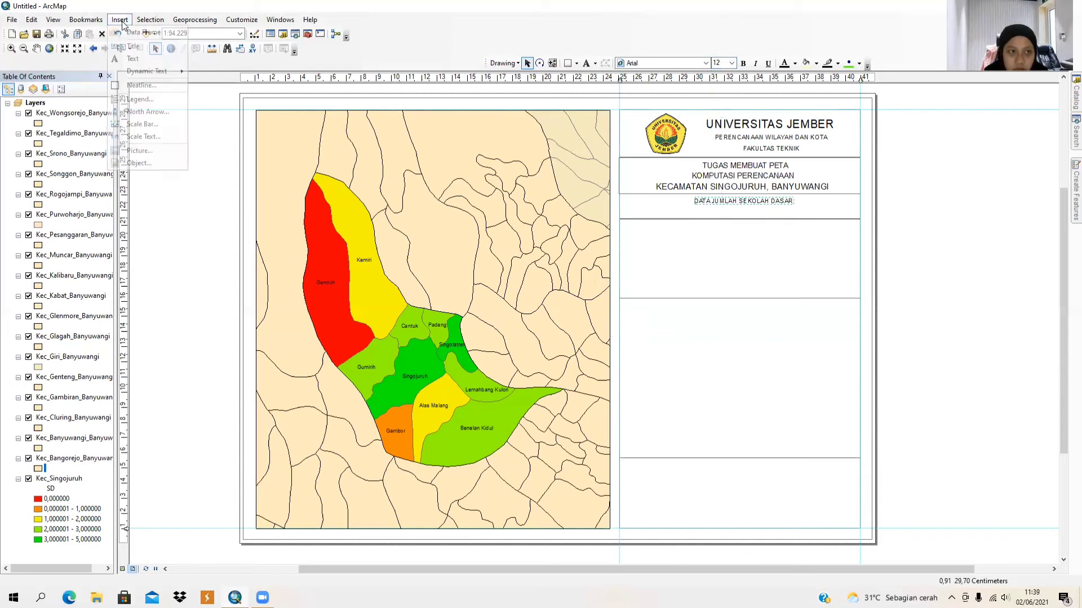
pyautogui.click(132, 56)
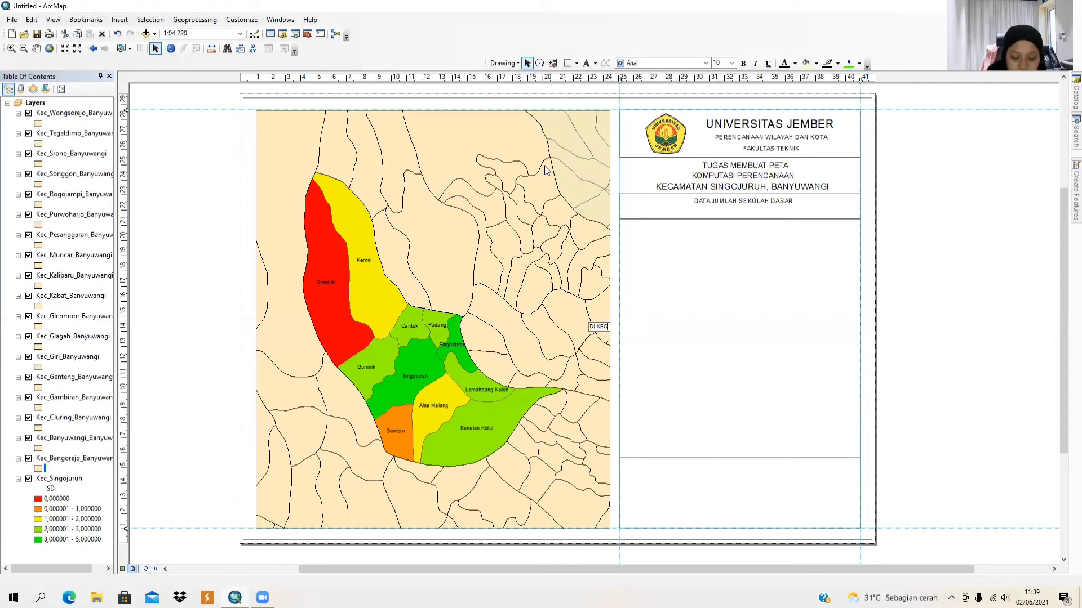
pyautogui.write('DI KECAMATAN SINGOJURUH')
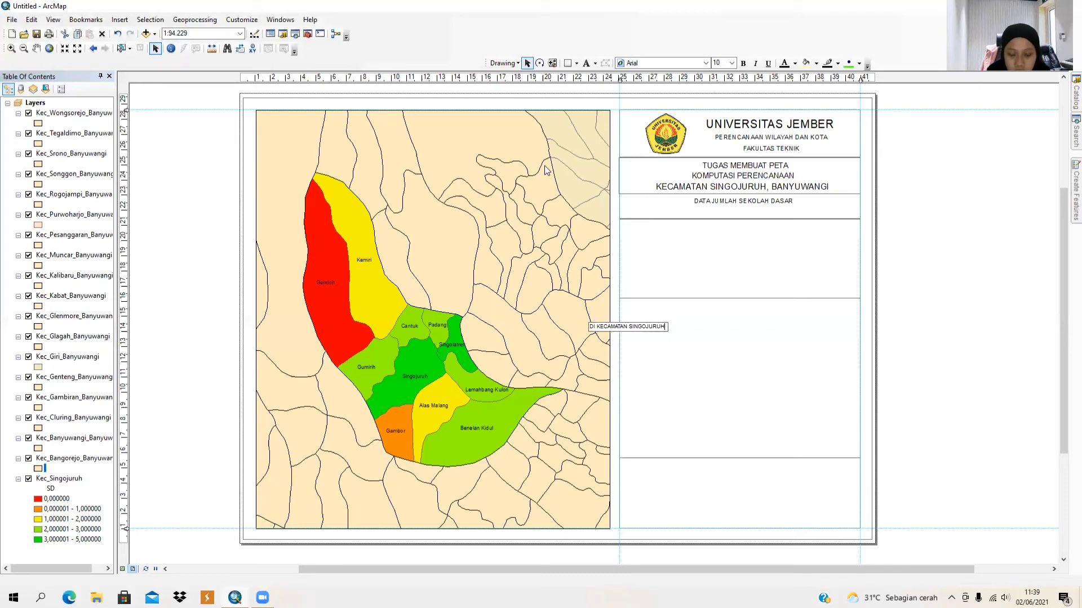
# Move the DI KECAMATAN SINGOJURUH text beneath the DATA JUMLAH SEKOLAH DASAR line and set its font size to 14.
pyautogui.moveTo(643, 332); pyautogui.dragTo(759, 216)
pyautogui.click(732, 63)
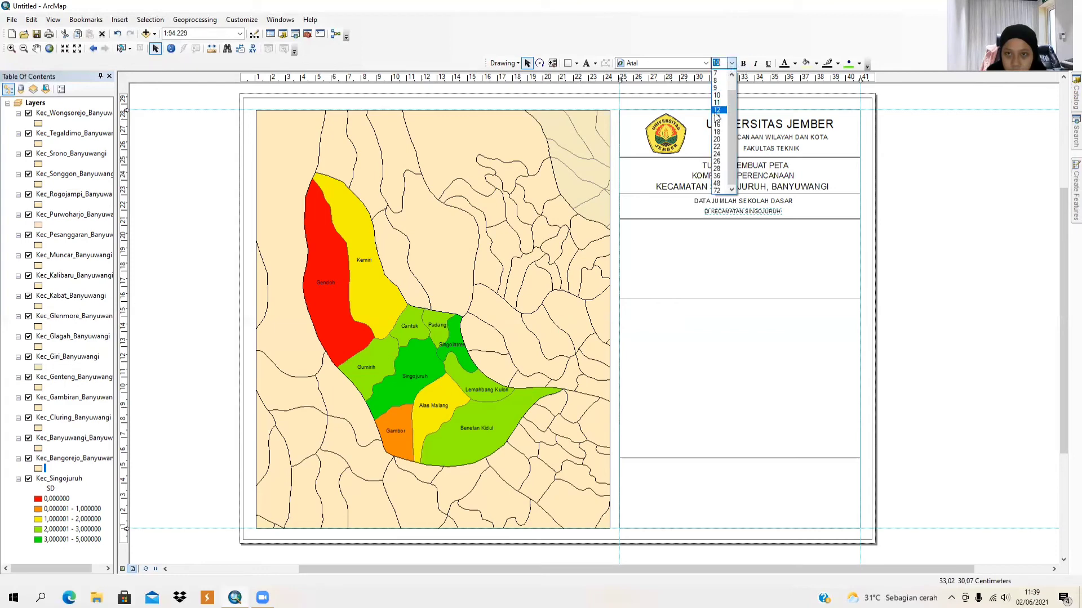
pyautogui.click(716, 110)
pyautogui.click(731, 62)
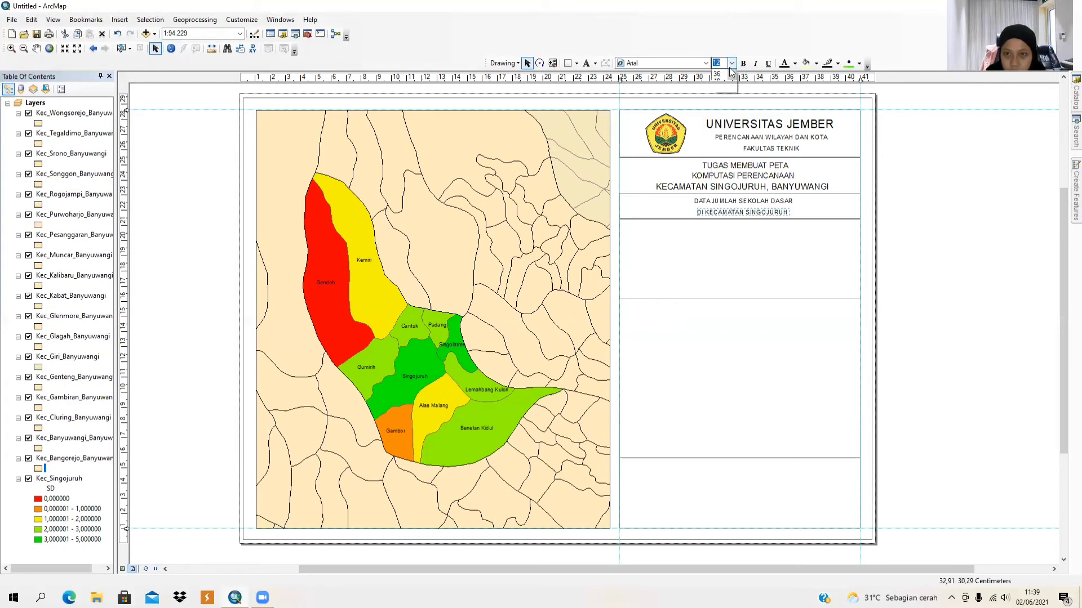
pyautogui.click(716, 120)
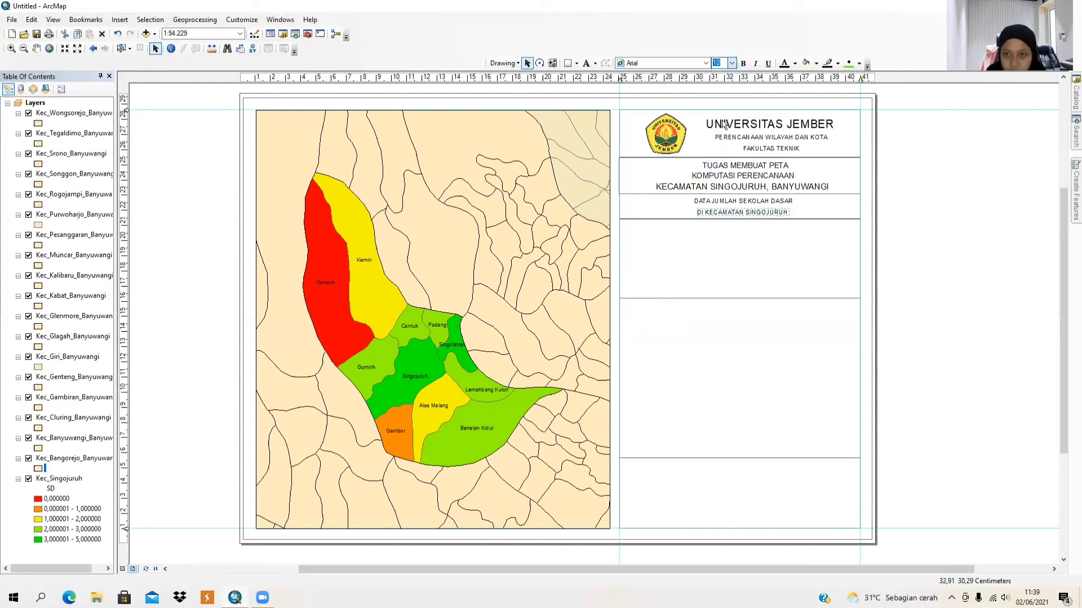
# Set the font size of the DATA JUMLAH SEKOLAH DASAR text to 14.
pyautogui.click(779, 202)
pyautogui.click(731, 62)
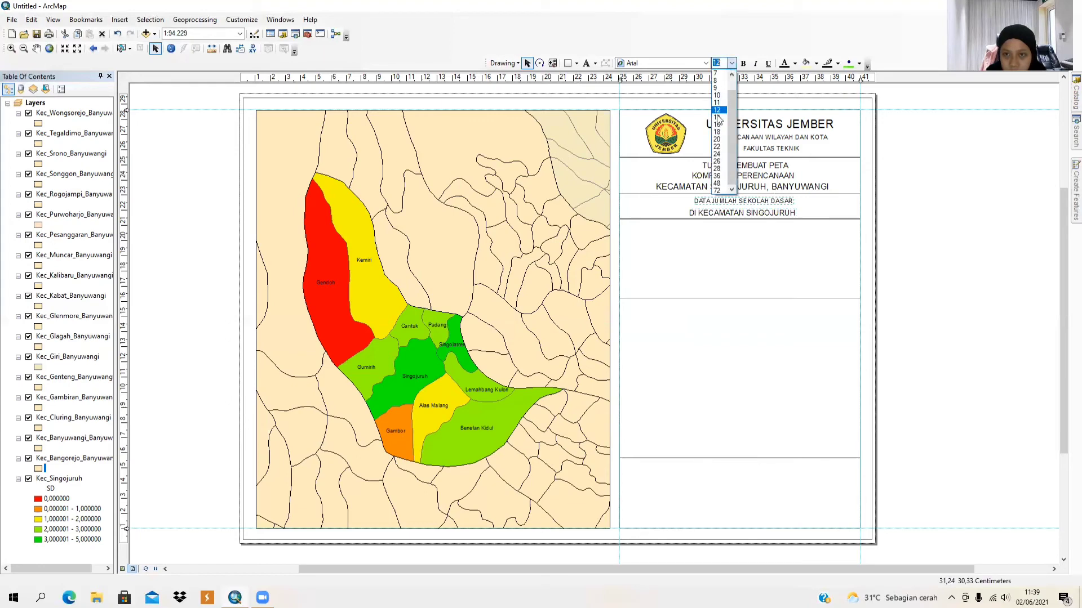
pyautogui.click(716, 110)
# Insert a compass-style north arrow lettered N, E, S and W and place it in the upper part of the box below the map title.
pyautogui.click(787, 232)
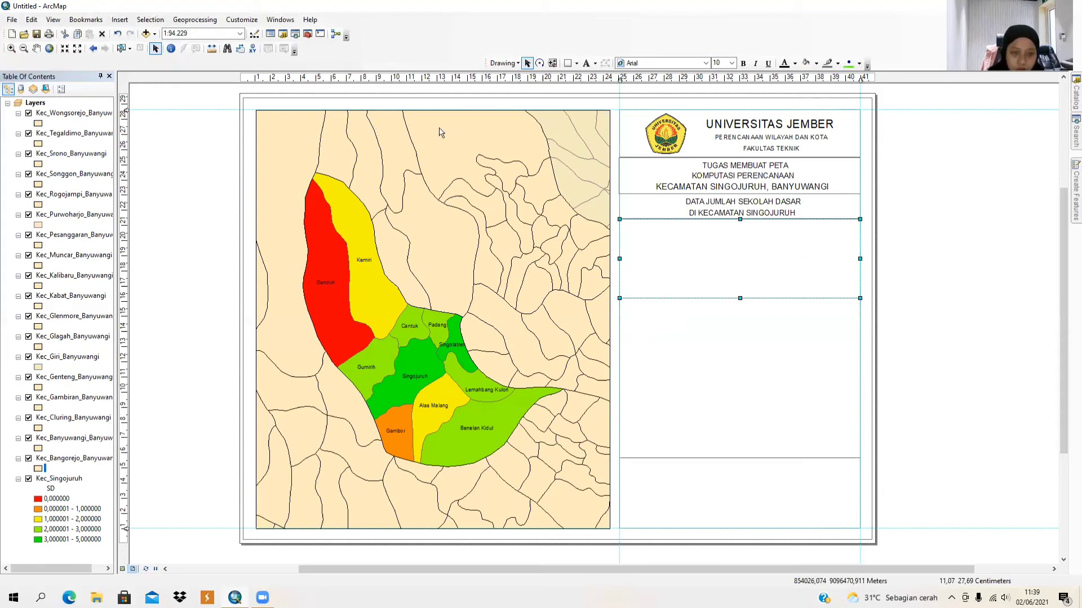
pyautogui.click(131, 20)
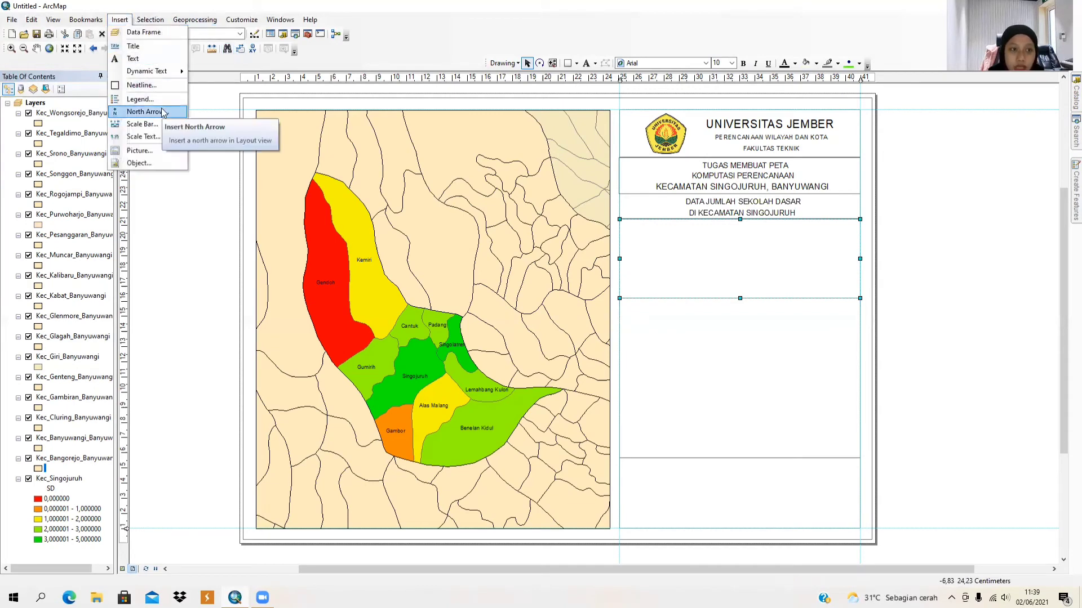
pyautogui.click(162, 112)
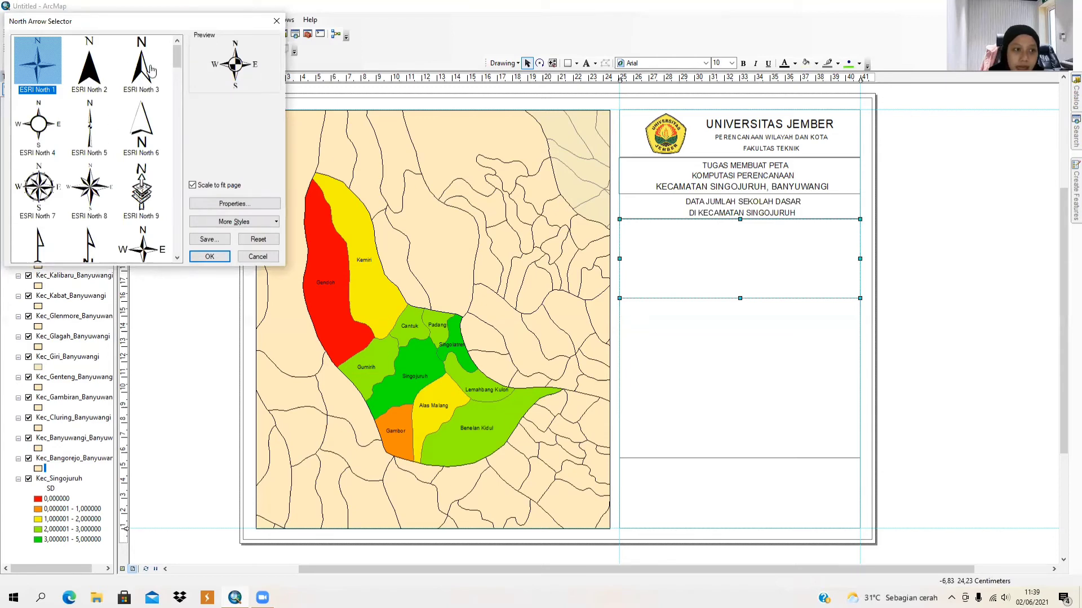
pyautogui.scroll(-3, 171, 90)
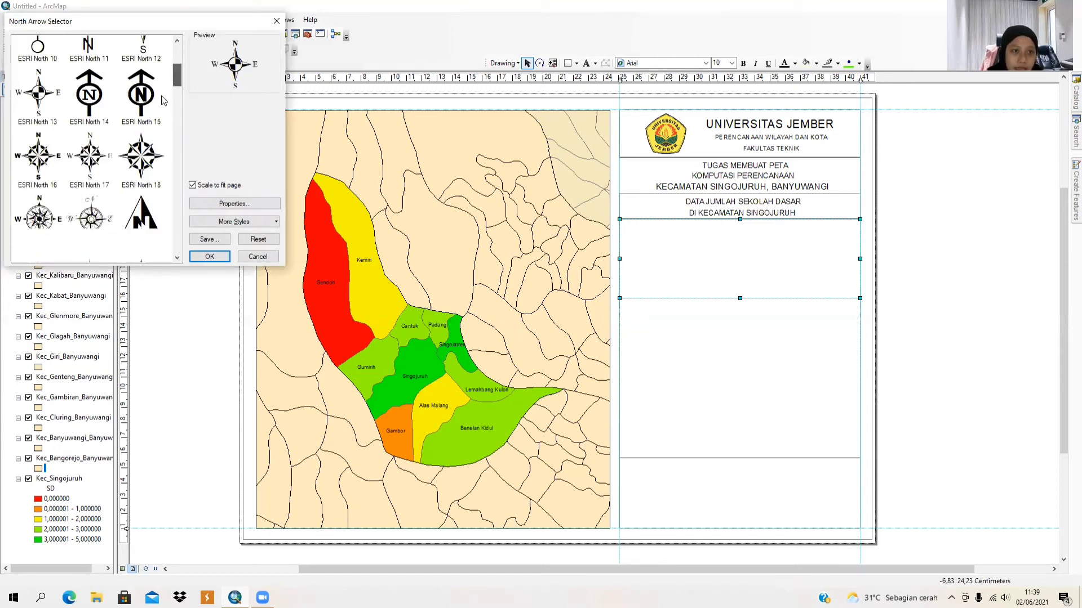
pyautogui.click(209, 256)
pyautogui.moveTo(496, 367); pyautogui.dragTo(750, 250)
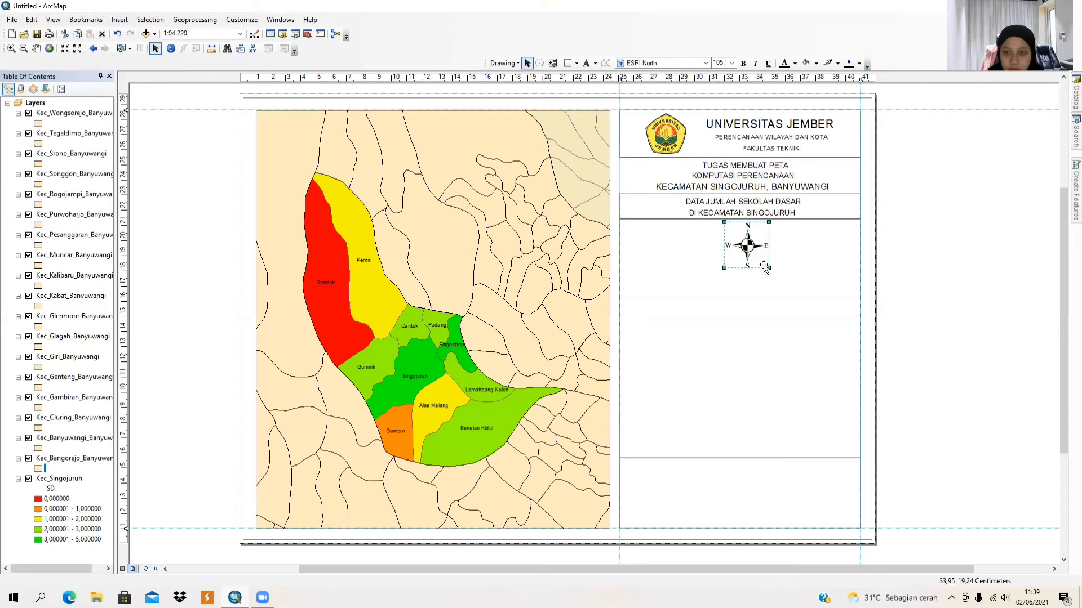
# Insert an Alternating Scale Bar 1 and place it directly beneath the north arrow.
pyautogui.click(117, 22)
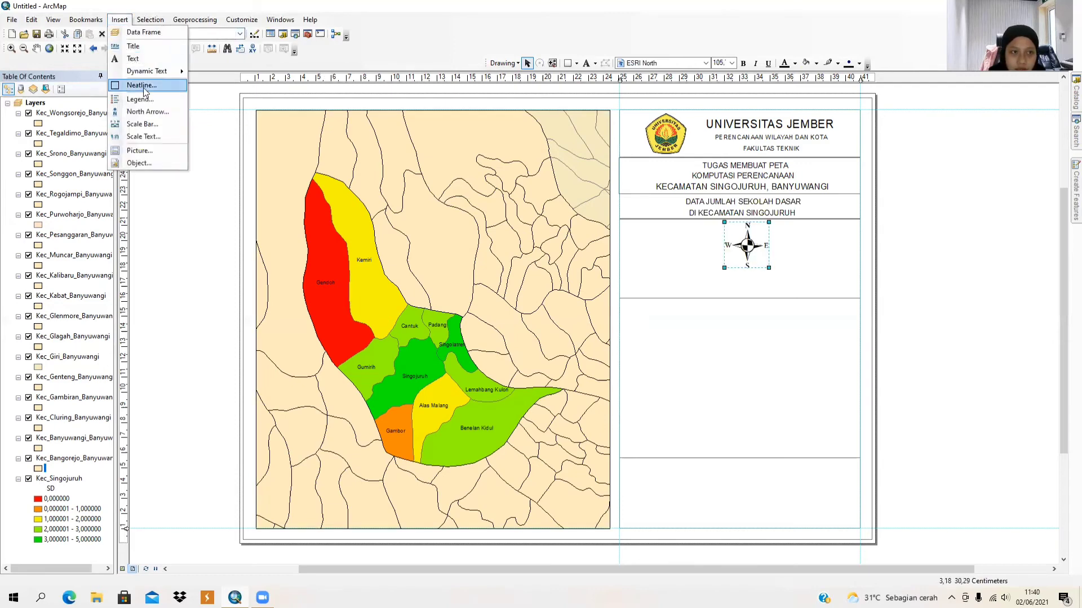
pyautogui.click(169, 125)
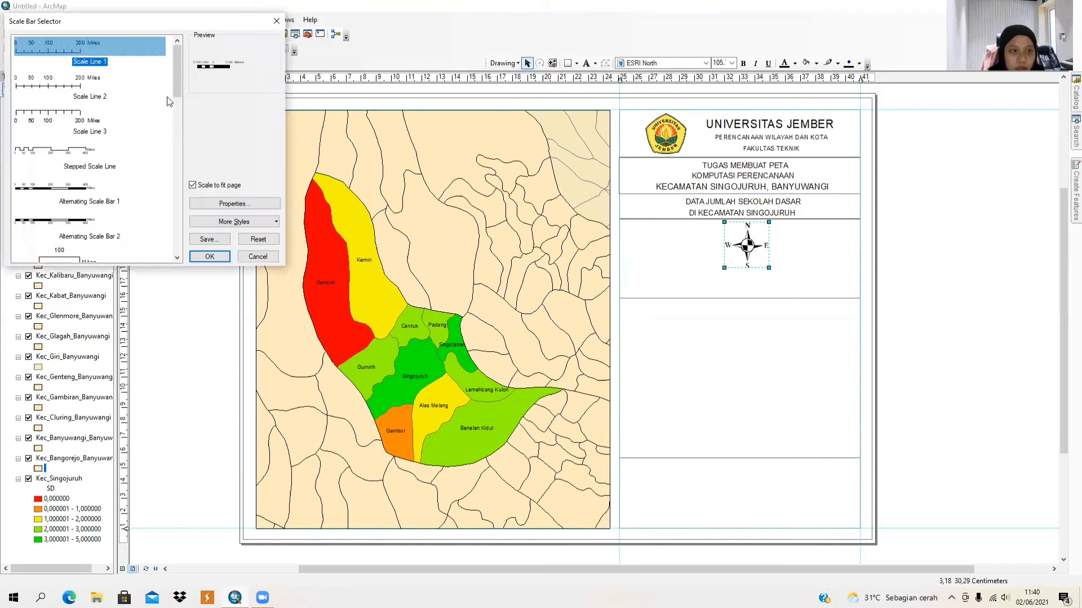
pyautogui.click(76, 194)
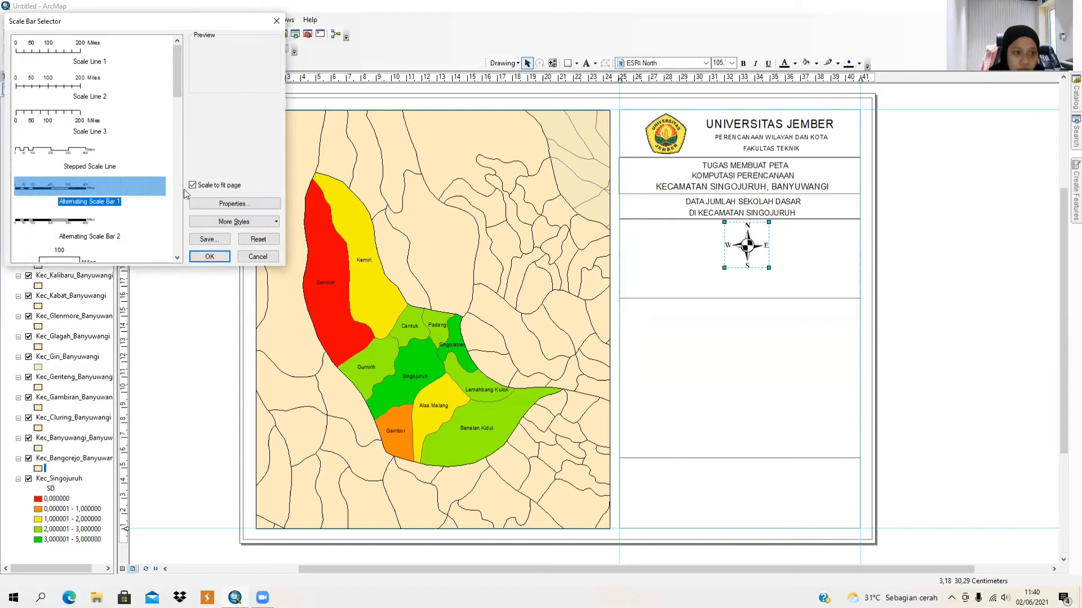
pyautogui.click(218, 257)
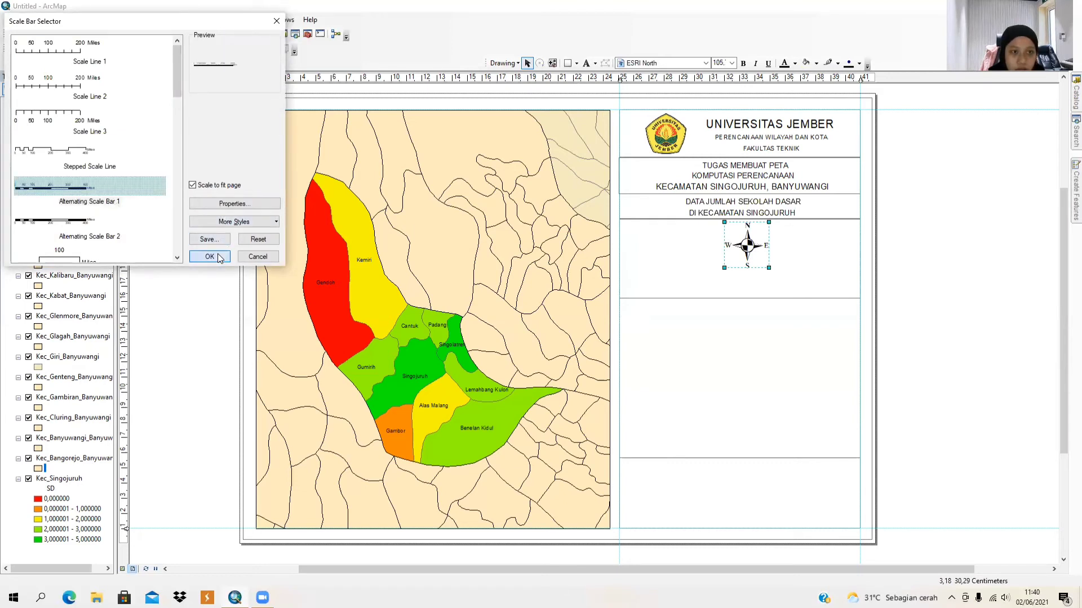
pyautogui.moveTo(627, 321); pyautogui.dragTo(793, 284)
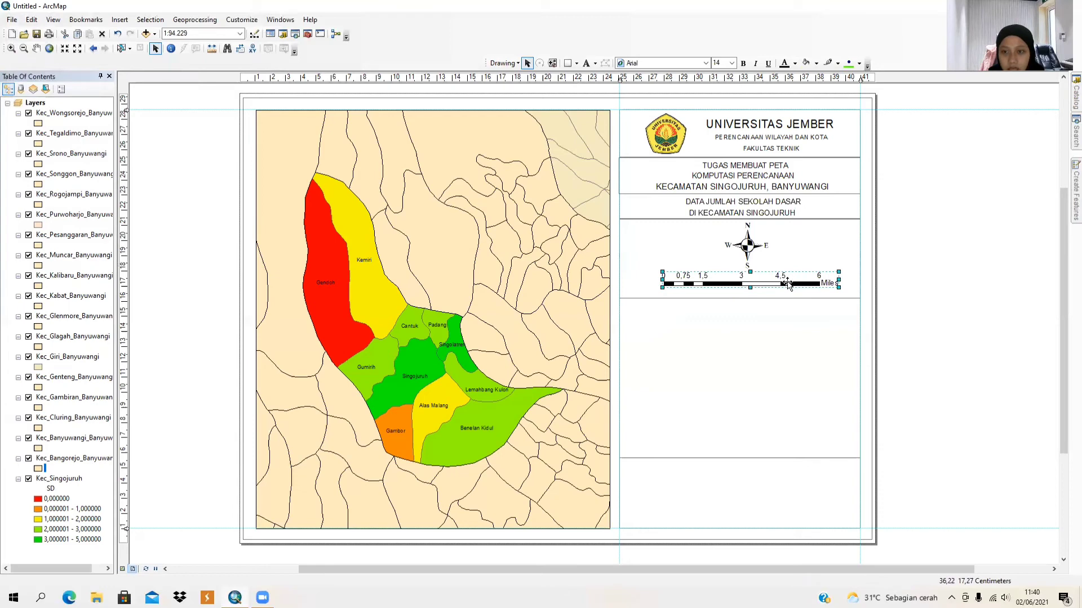
# Set the scale bar's division units to Kilometers and shift the bar slightly within its box.
pyautogui.rightClick(788, 284)
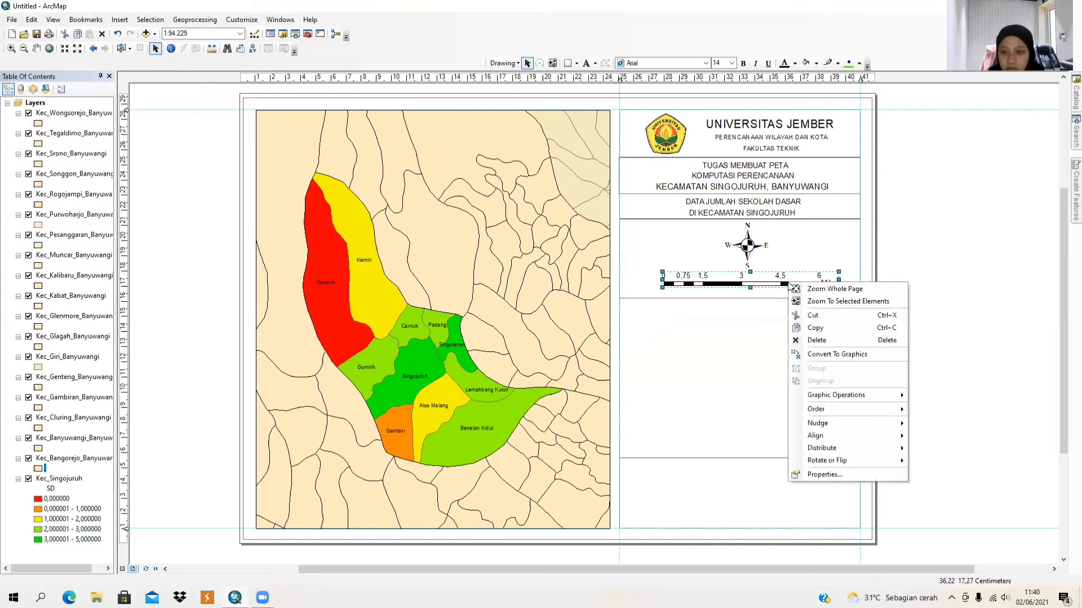
pyautogui.click(823, 475)
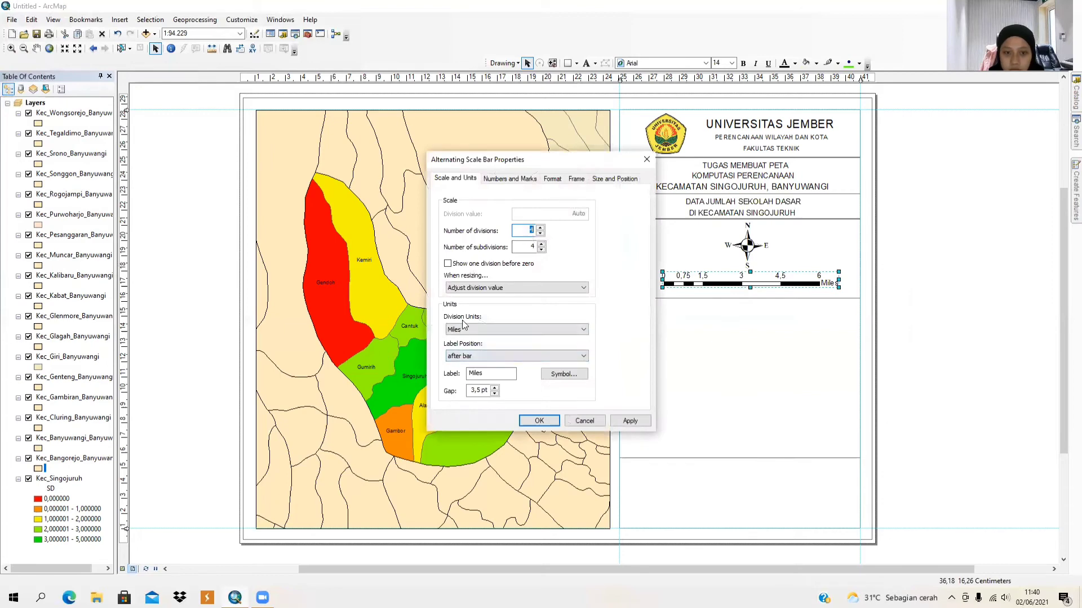
pyautogui.click(483, 331)
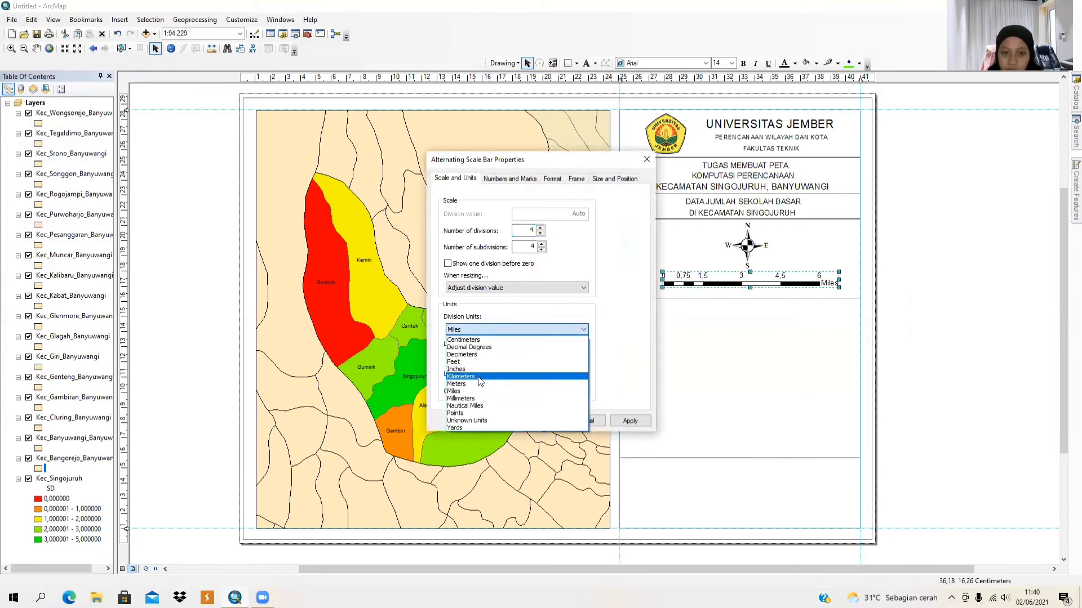
pyautogui.click(479, 377)
pyautogui.click(554, 421)
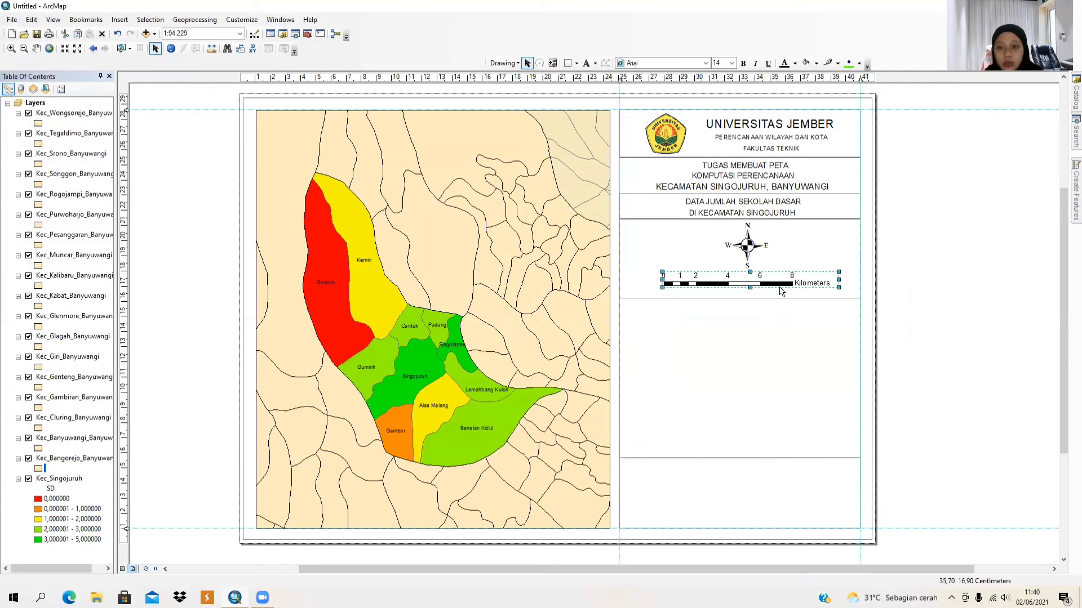
pyautogui.moveTo(783, 287); pyautogui.dragTo(777, 287)
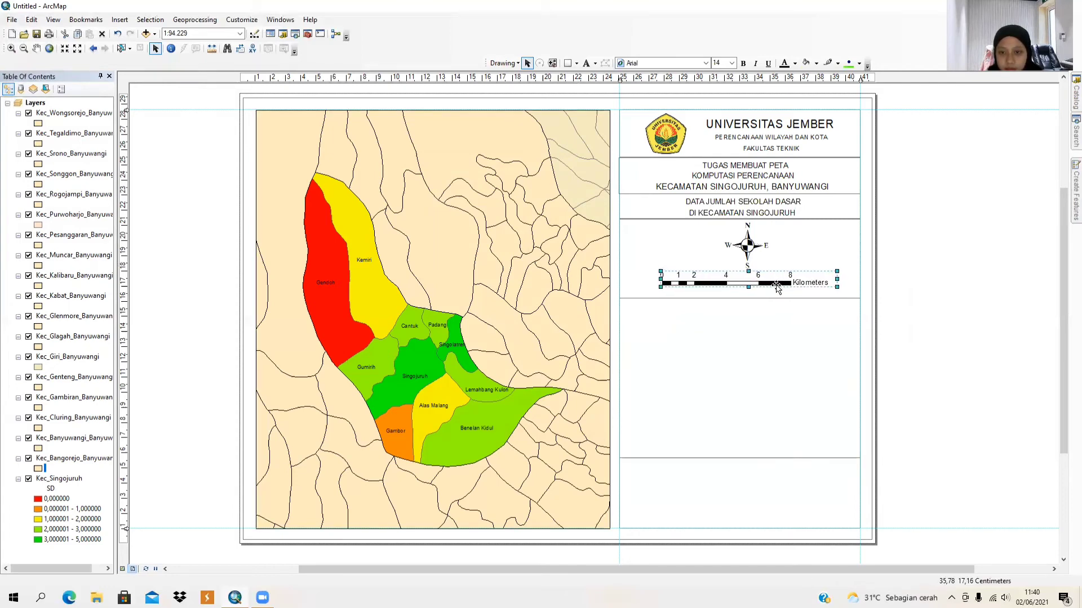
# Start a new legend for the map and remove every legend item except Kec_Singojuruh.
pyautogui.click(720, 335)
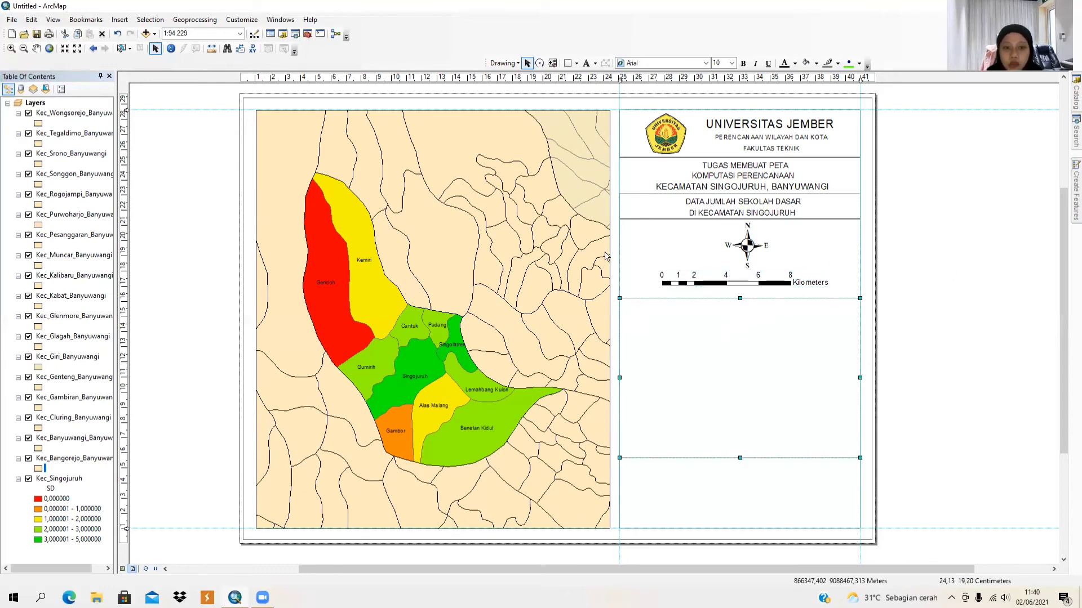
pyautogui.click(118, 21)
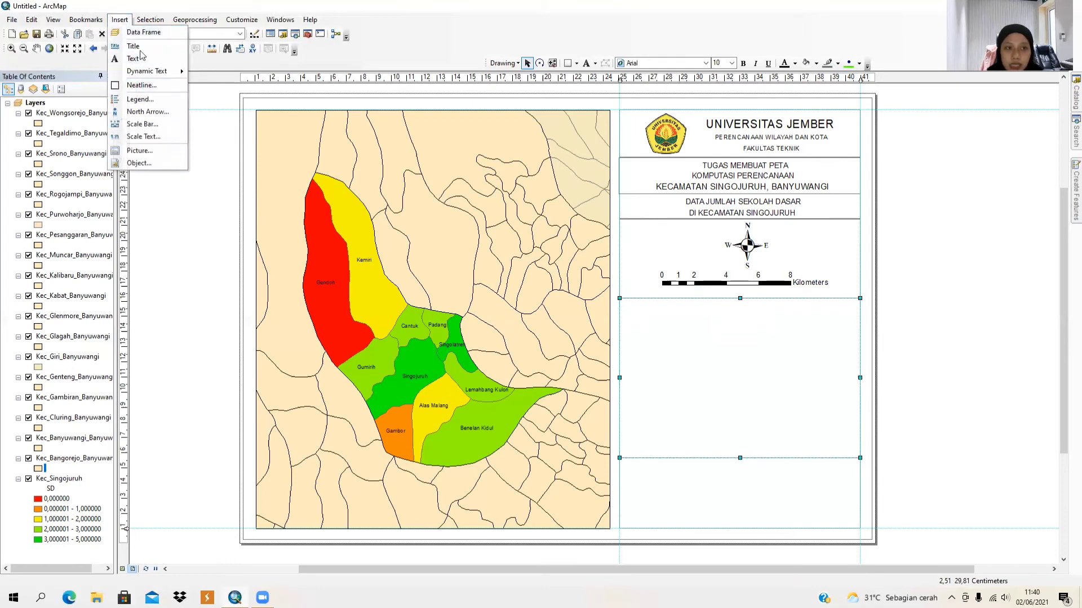
pyautogui.click(147, 99)
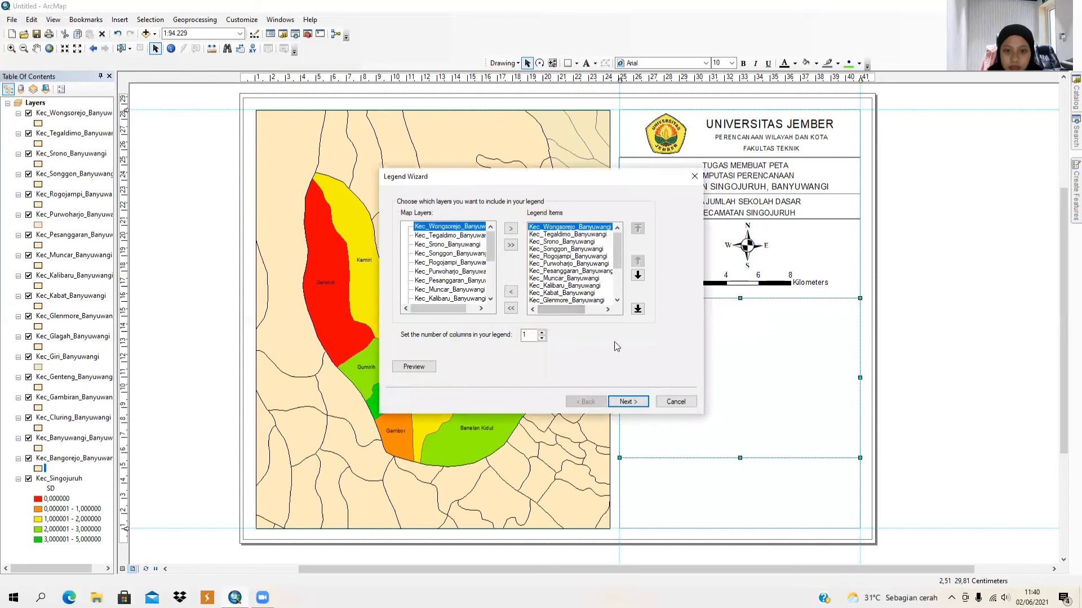
pyautogui.scroll(-3, 608, 306)
pyautogui.scroll(3, 597, 281)
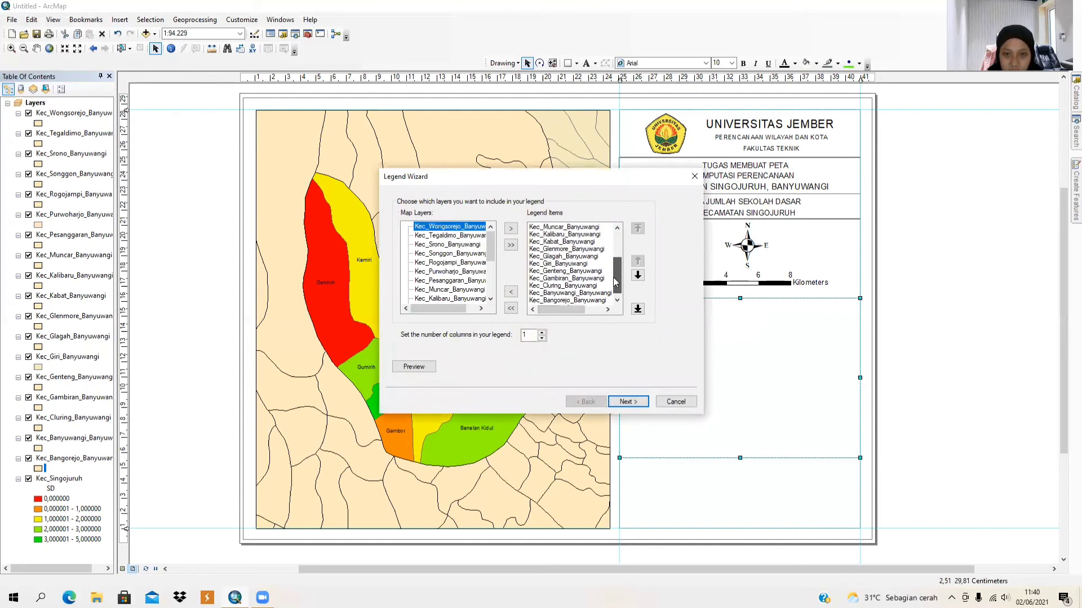
pyautogui.click(510, 291)
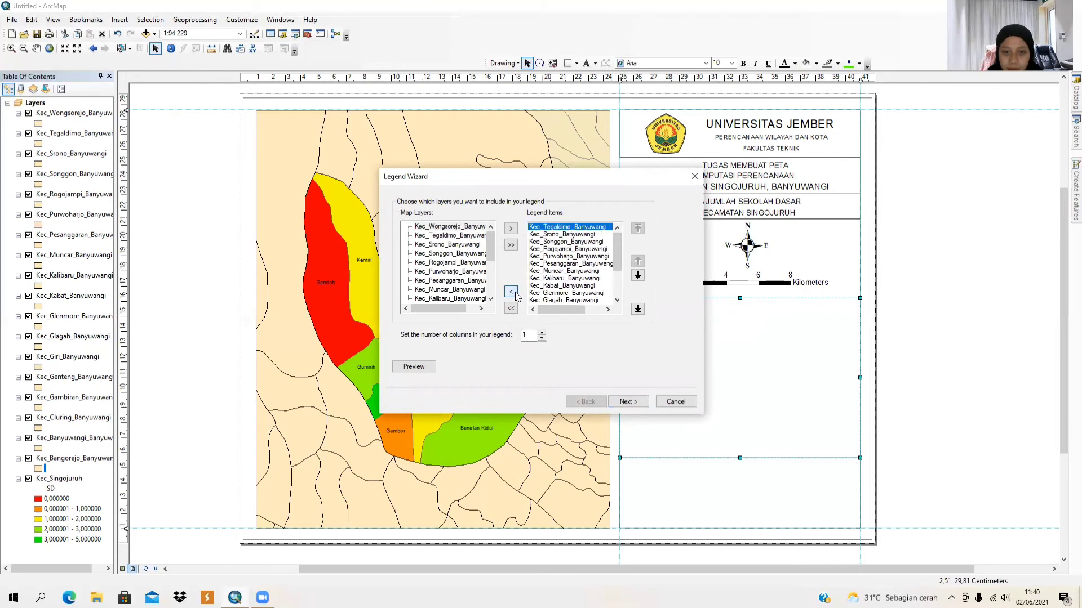
pyautogui.click(511, 292)
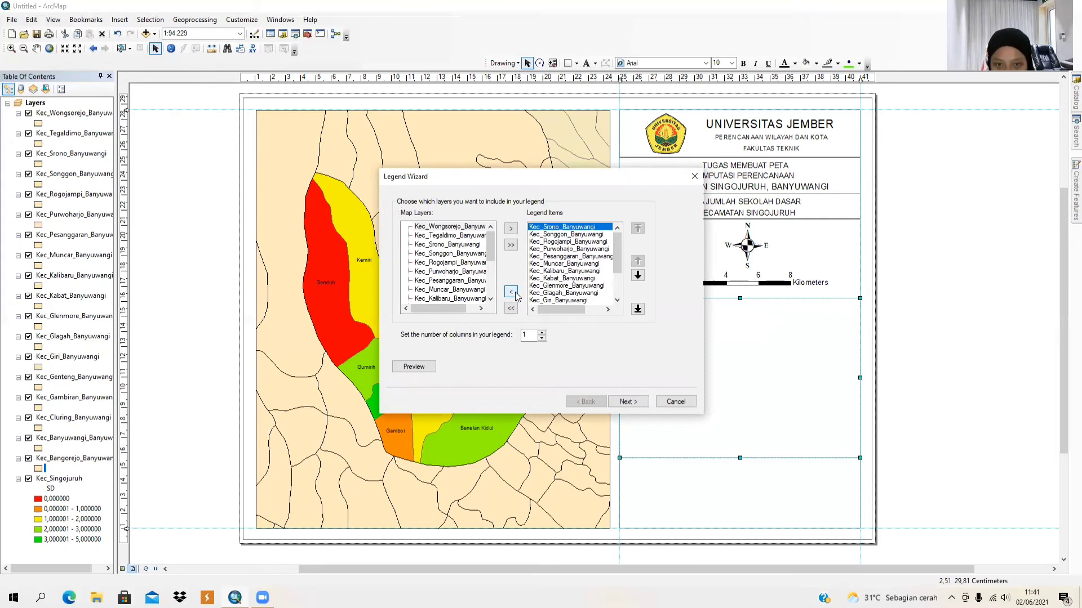
pyautogui.click(511, 293)
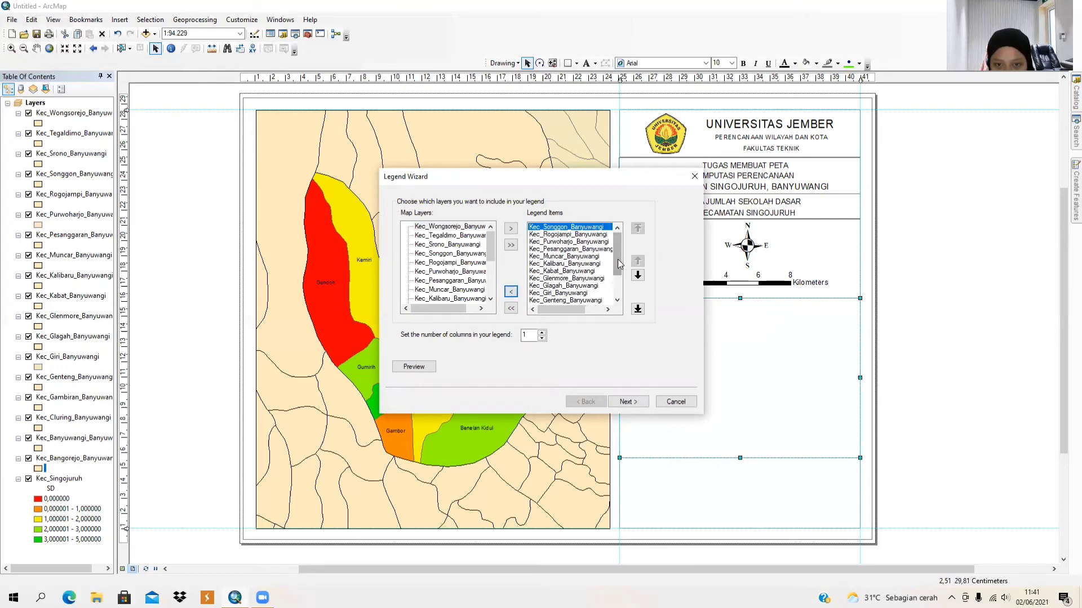
pyautogui.moveTo(618, 264); pyautogui.dragTo(618, 239)
pyautogui.click(511, 292)
pyautogui.click(511, 293)
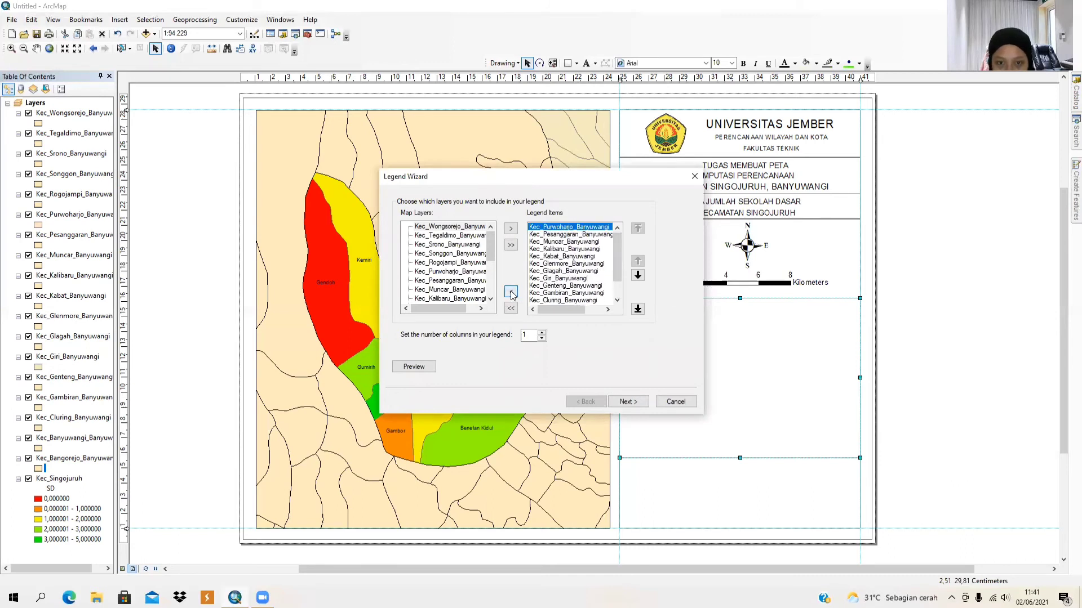
pyautogui.click(511, 292)
pyautogui.click(511, 293)
pyautogui.click(511, 292)
pyautogui.click(511, 292)
pyautogui.click(511, 292)
pyautogui.click(511, 293)
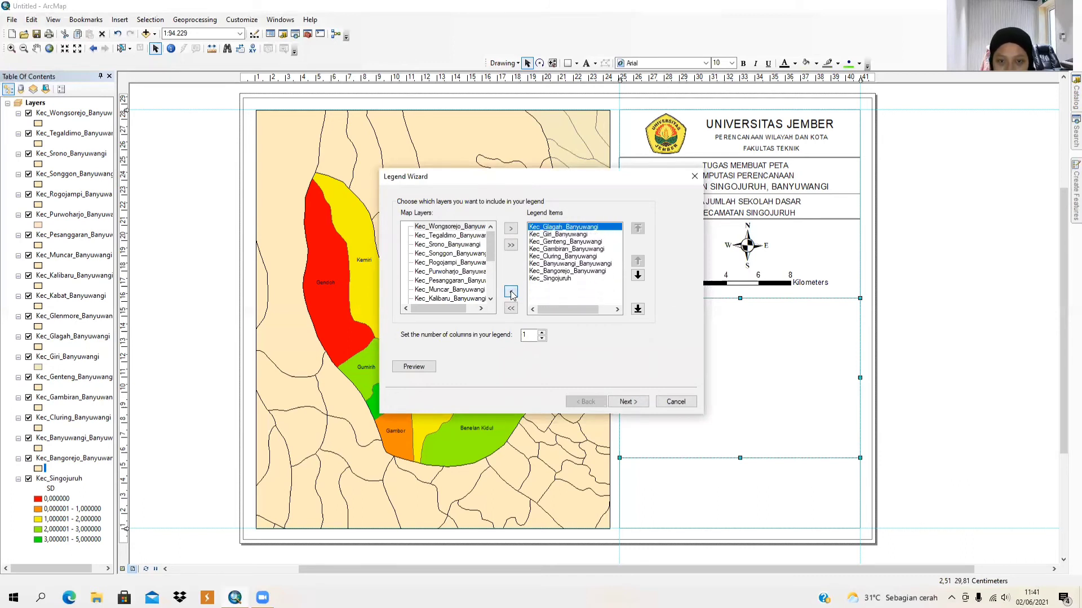
pyautogui.click(510, 293)
pyautogui.click(511, 293)
pyautogui.click(510, 292)
pyautogui.click(511, 292)
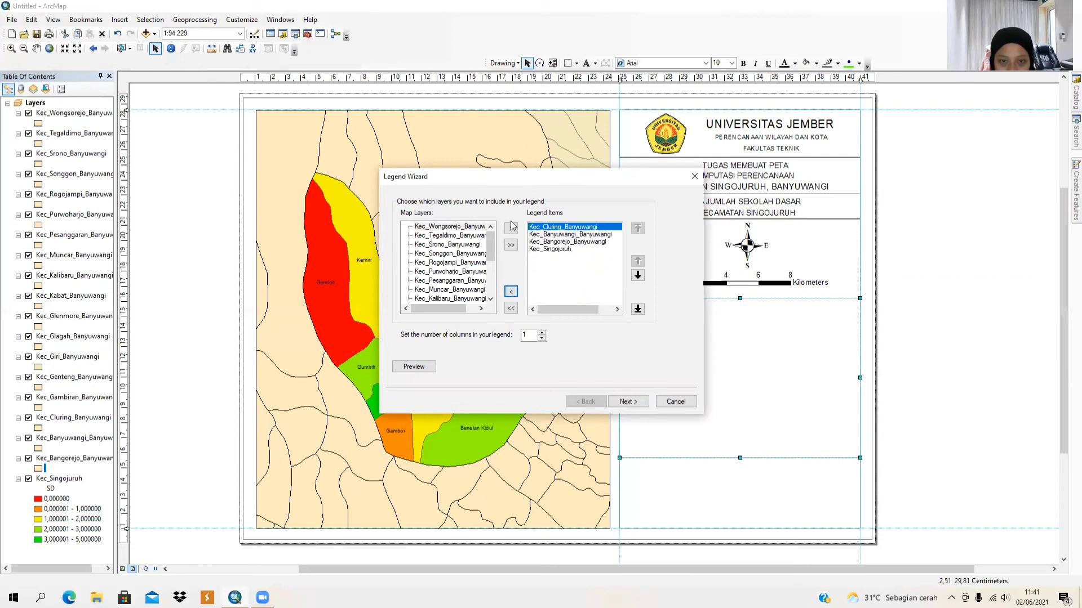
pyautogui.click(513, 292)
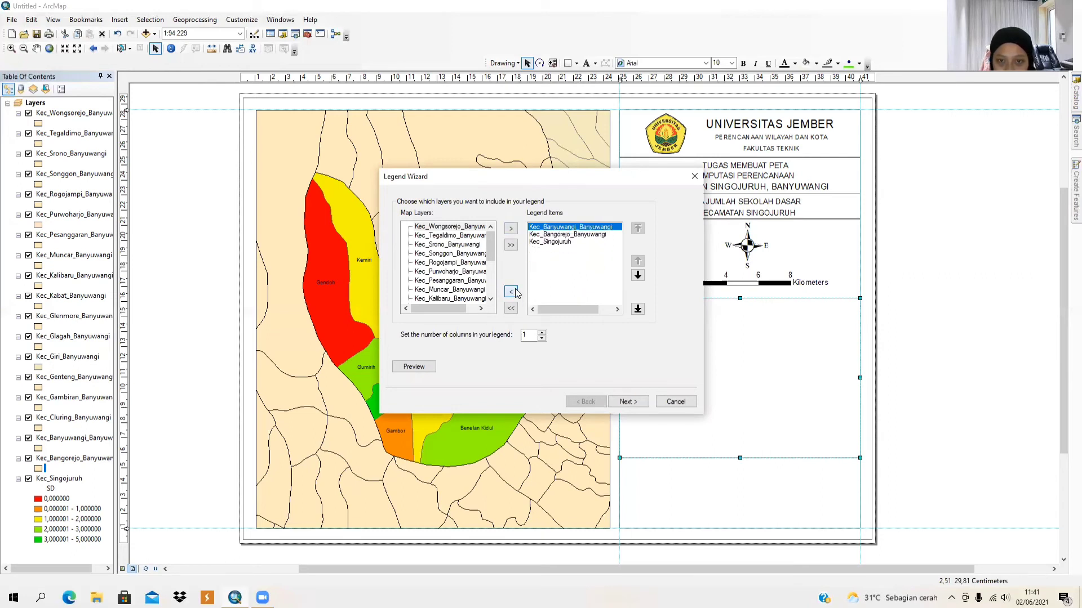
pyautogui.click(514, 292)
pyautogui.click(514, 292)
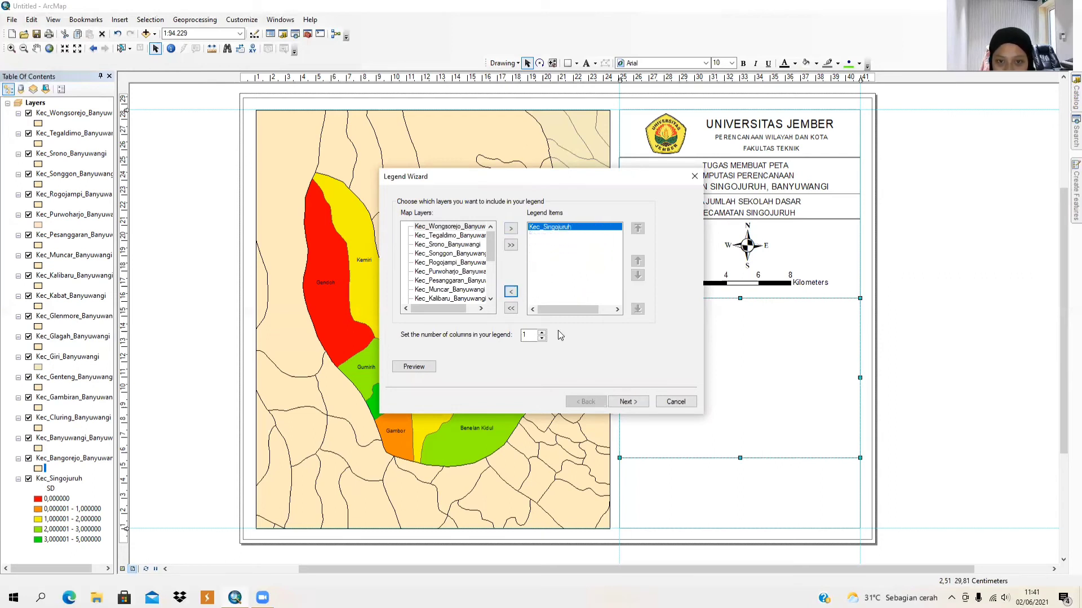
# Finish the legend with its default title, frame and spacing settings, then place it in the box below the scale bar and enlarge it slightly.
pyautogui.click(631, 401)
pyautogui.click(631, 401)
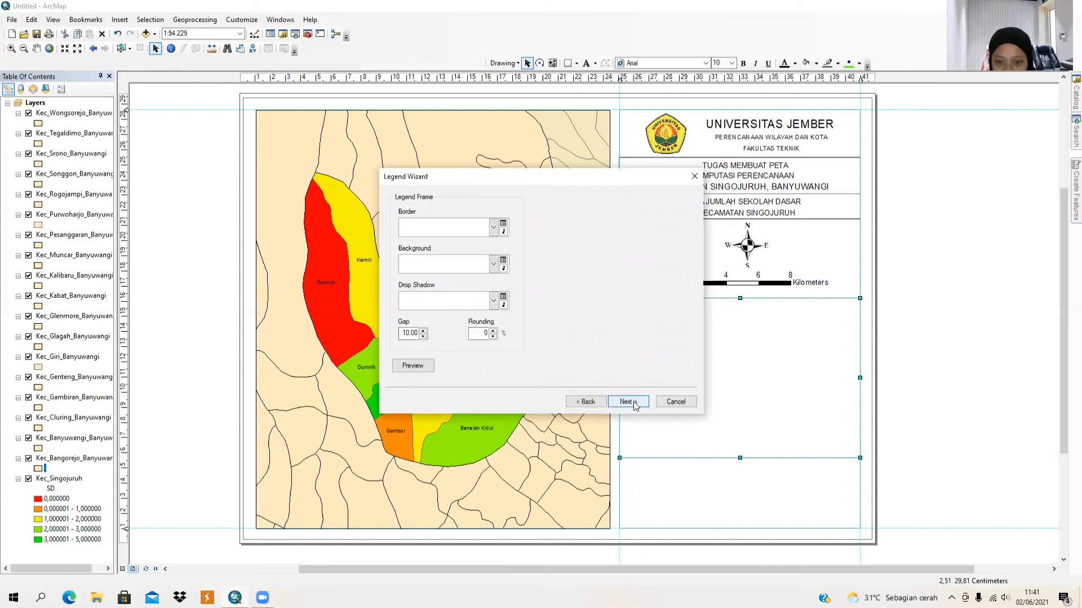
pyautogui.click(635, 404)
pyautogui.click(628, 402)
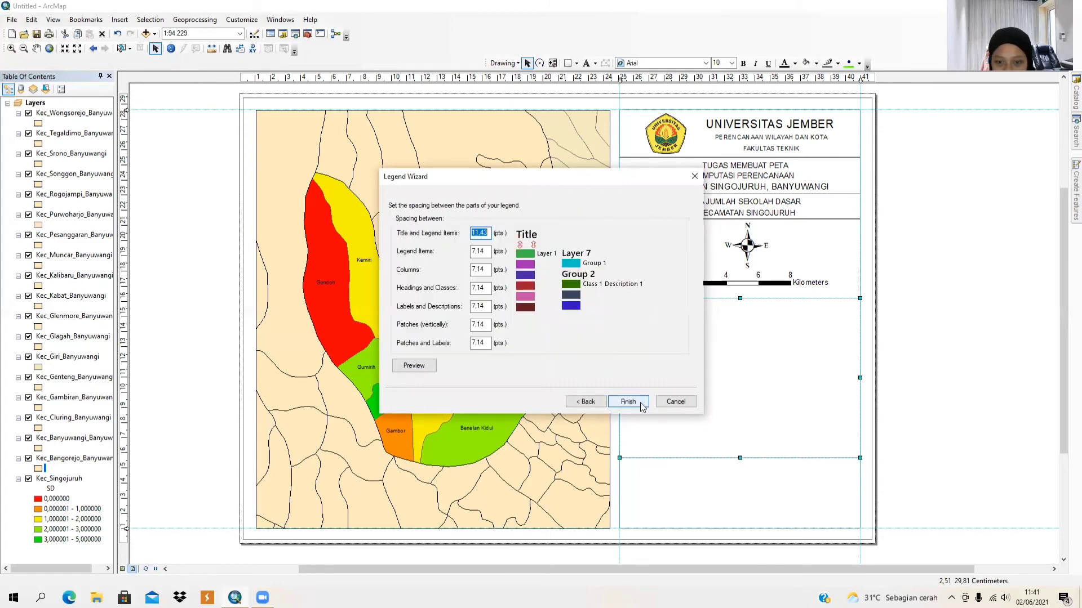
pyautogui.click(628, 401)
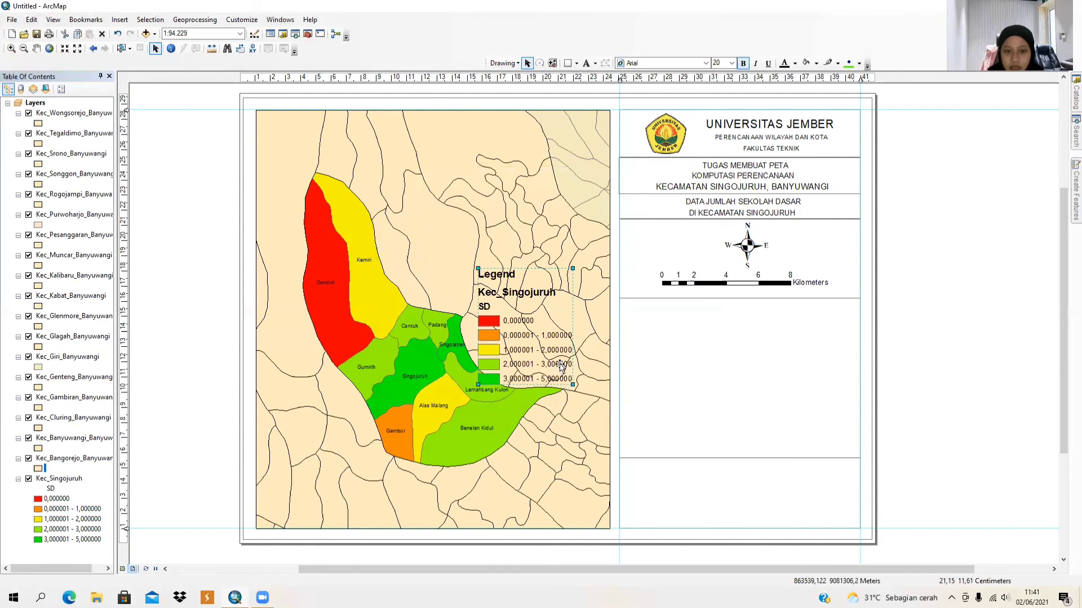
pyautogui.moveTo(558, 362); pyautogui.dragTo(808, 449)
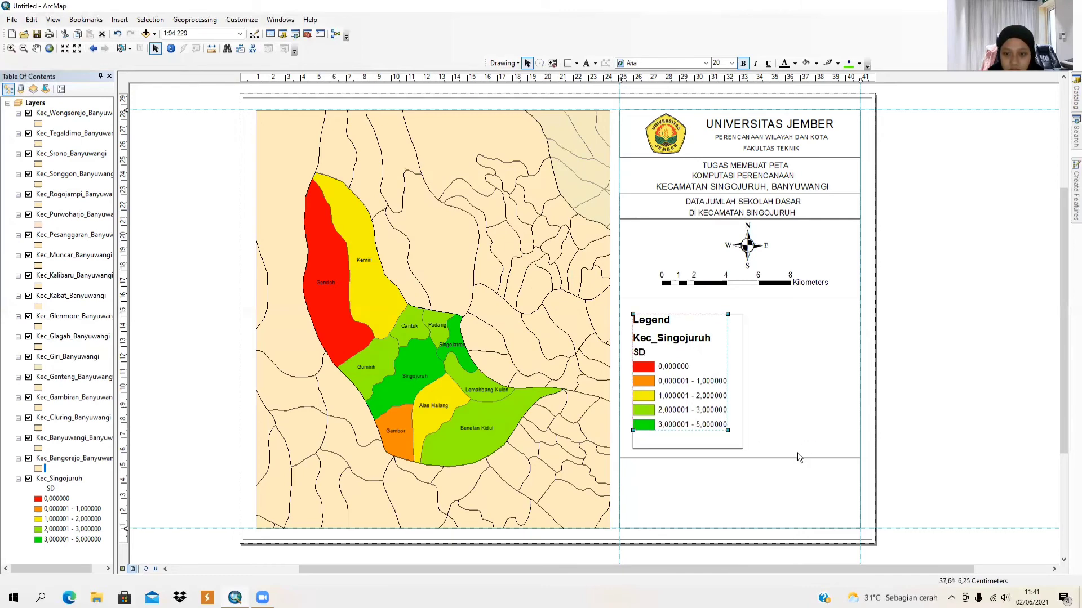
pyautogui.moveTo(727, 428); pyautogui.dragTo(752, 415)
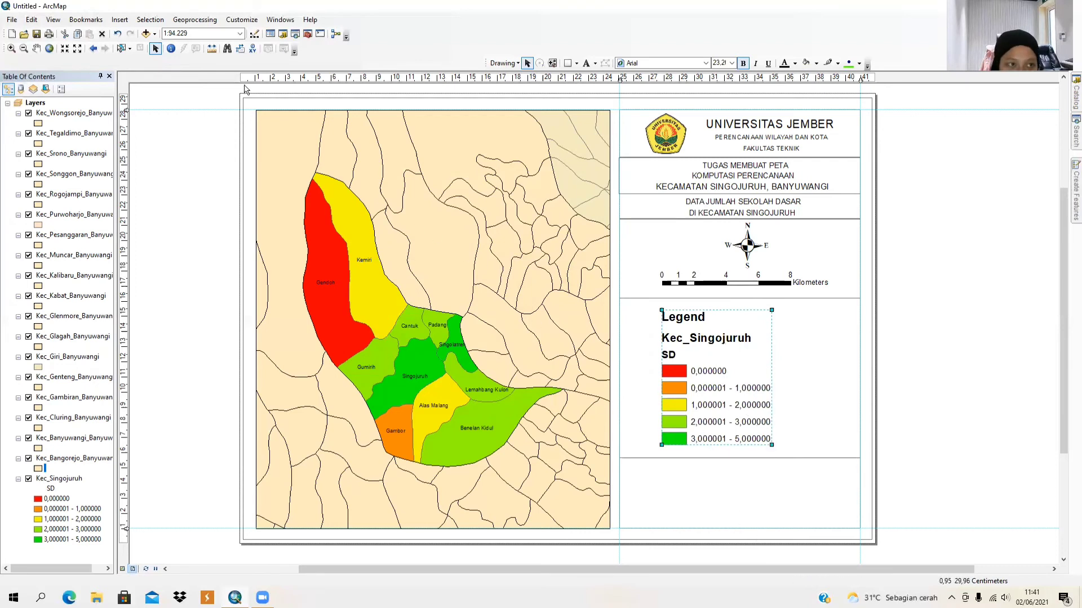
# Insert the Coordinate System dynamic text and place it at the left of the empty box beneath the legend.
pyautogui.click(119, 20)
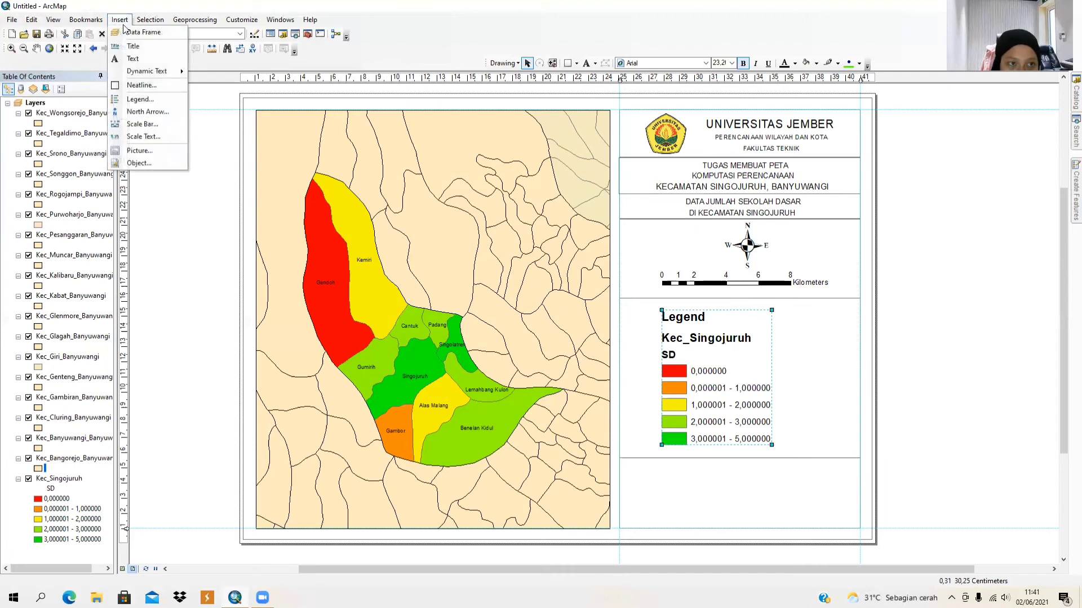
pyautogui.moveTo(170, 77)
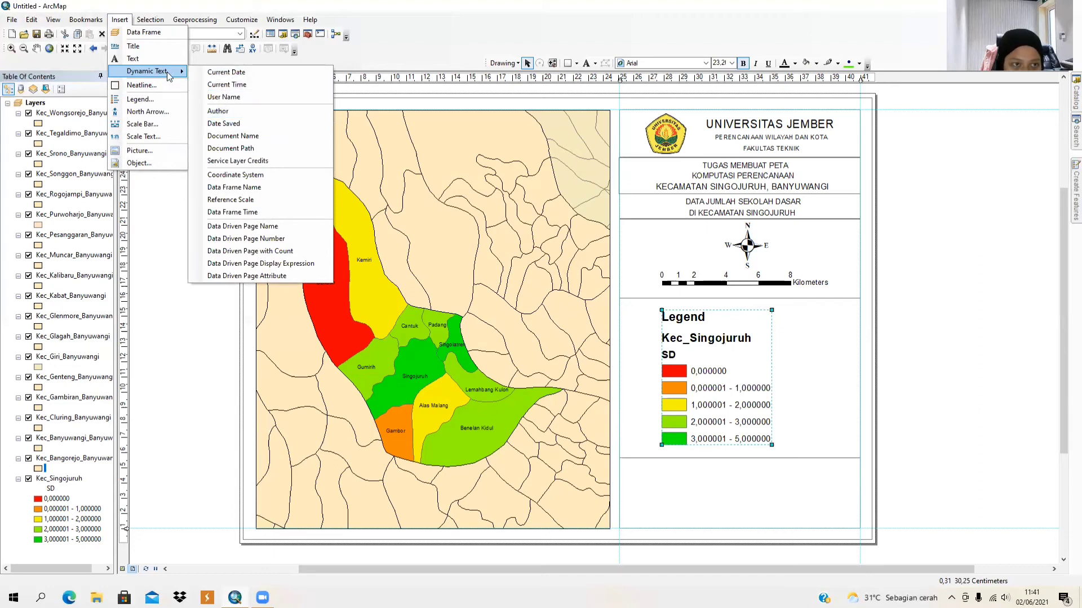
pyautogui.click(256, 177)
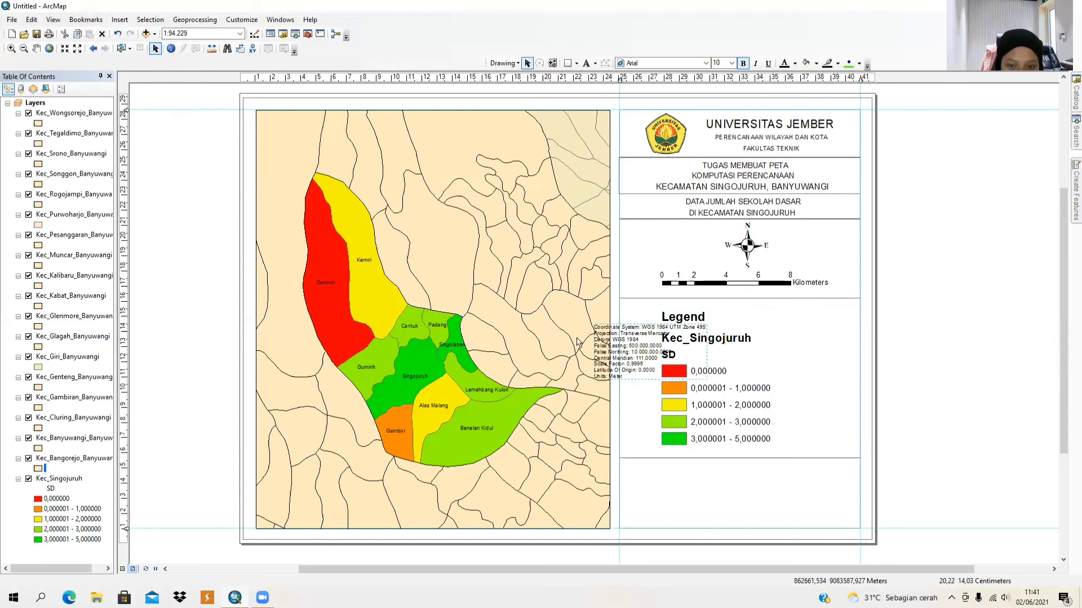
pyautogui.moveTo(606, 338); pyautogui.dragTo(660, 487)
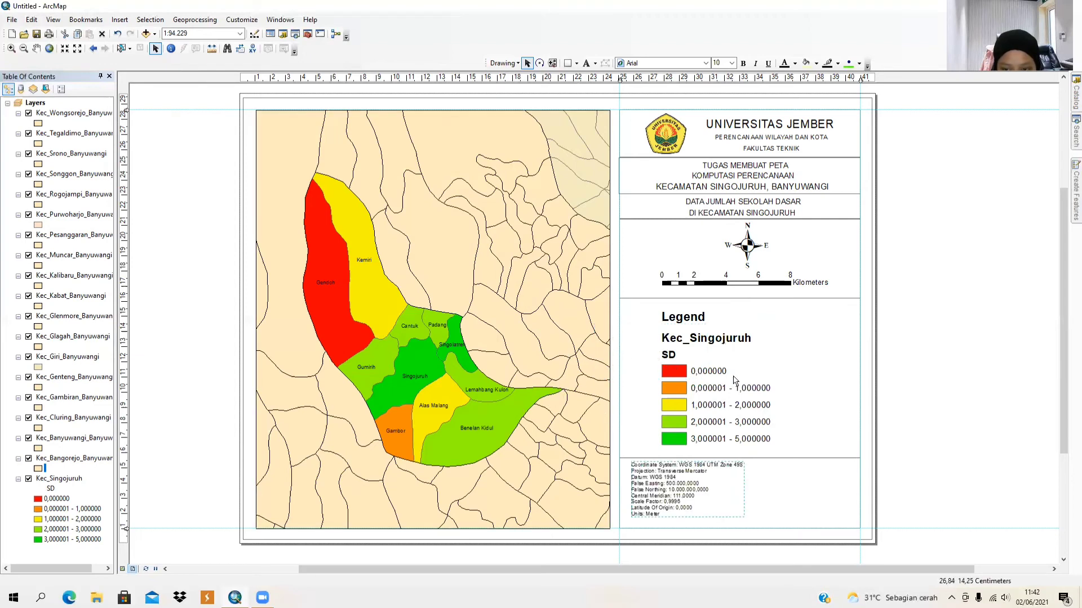
# Add the text SUMBER: BPS, SINGOJURUH DALAM ANGKA 2020 and place it in the lower-right corner of the coordinate system box.
pyautogui.click(121, 20)
pyautogui.click(133, 59)
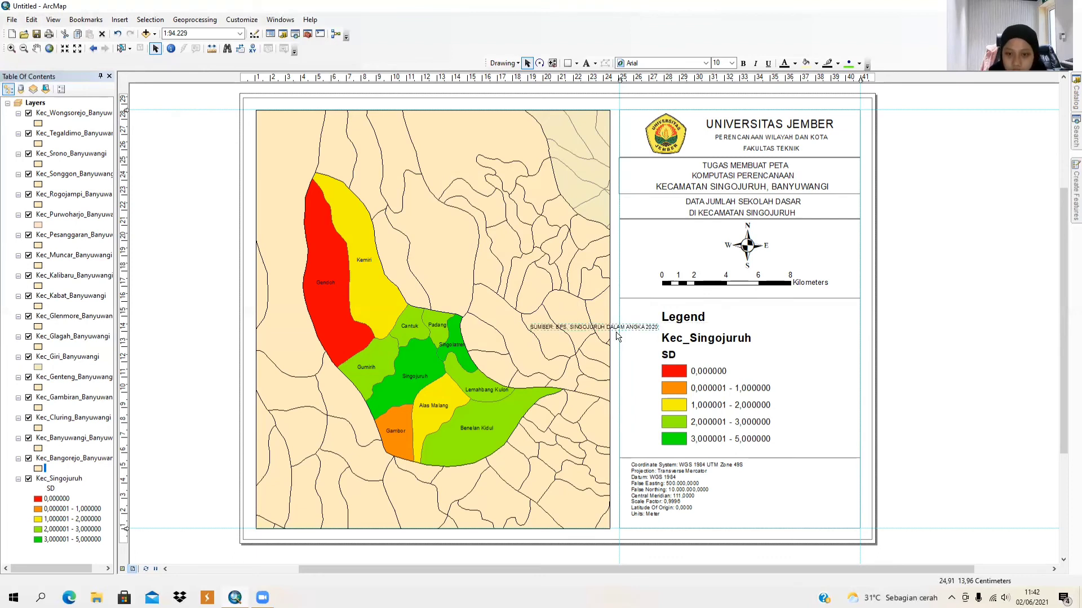
pyautogui.moveTo(632, 332); pyautogui.dragTo(818, 515)
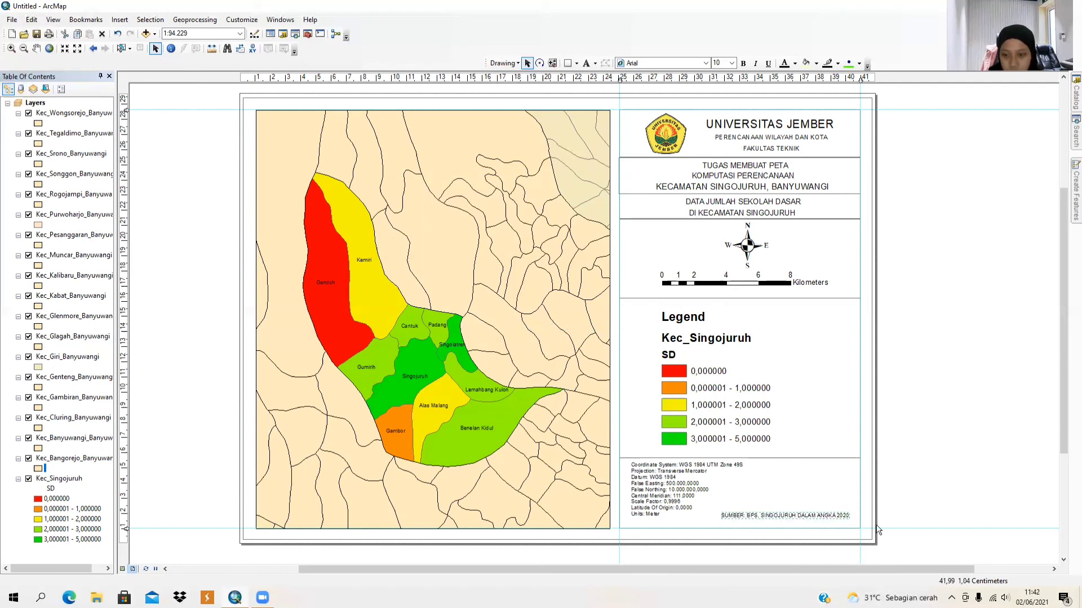
pyautogui.click(888, 500)
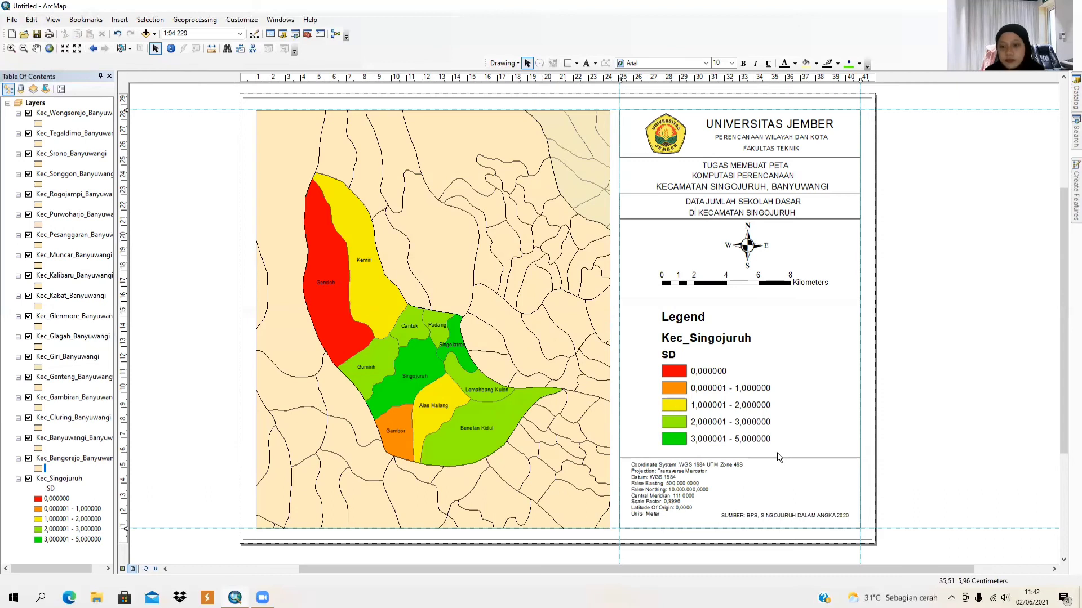
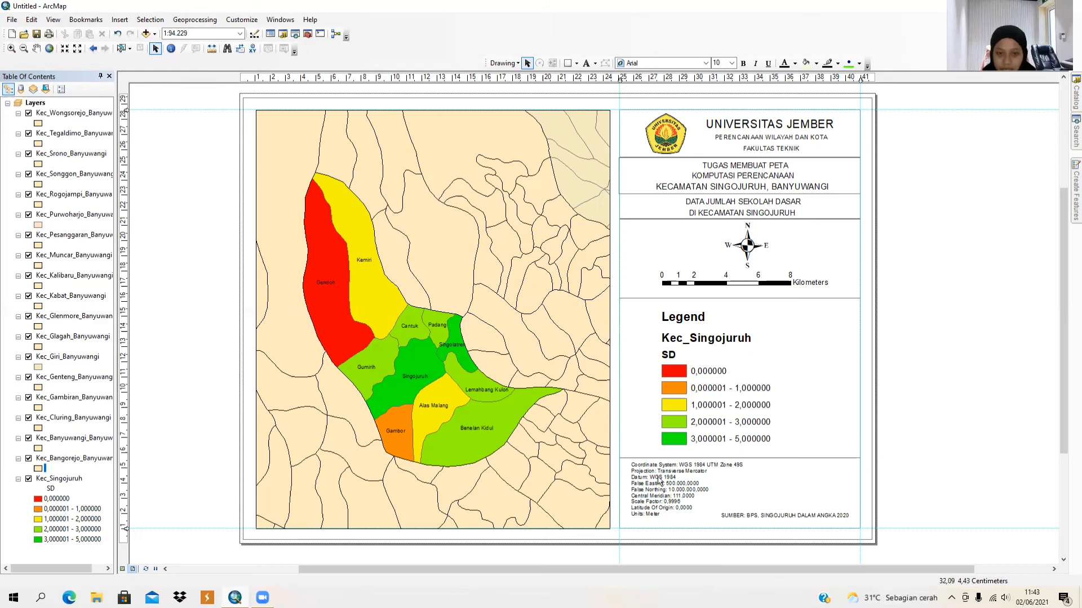
# Add a Measured Grid to the map's data frame with the default intervals, axes, labels and border settings.
pyautogui.click(568, 468)
pyautogui.rightClick(569, 469)
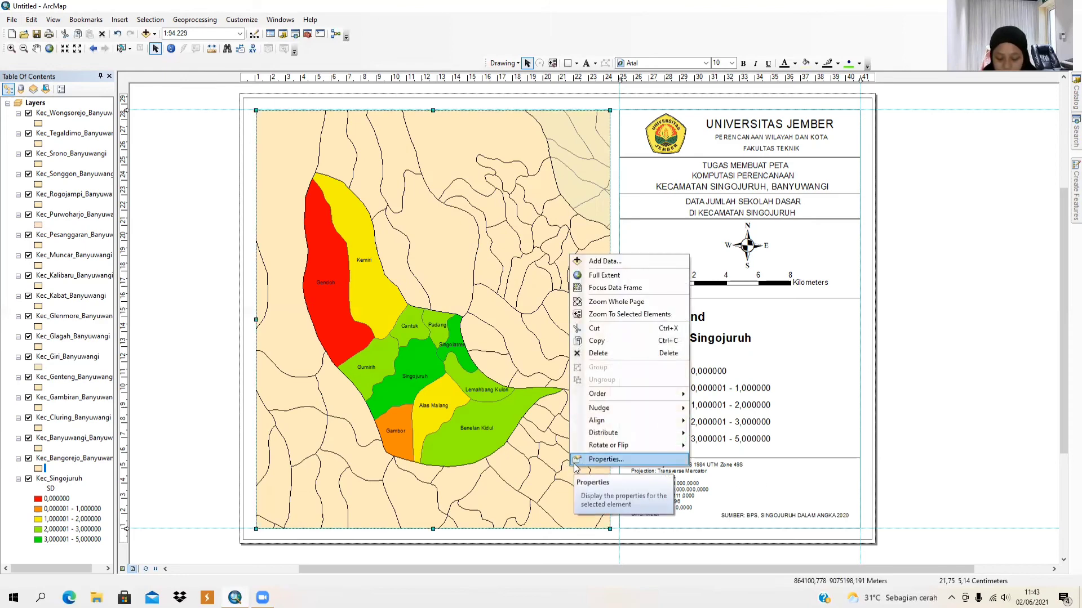
pyautogui.click(580, 460)
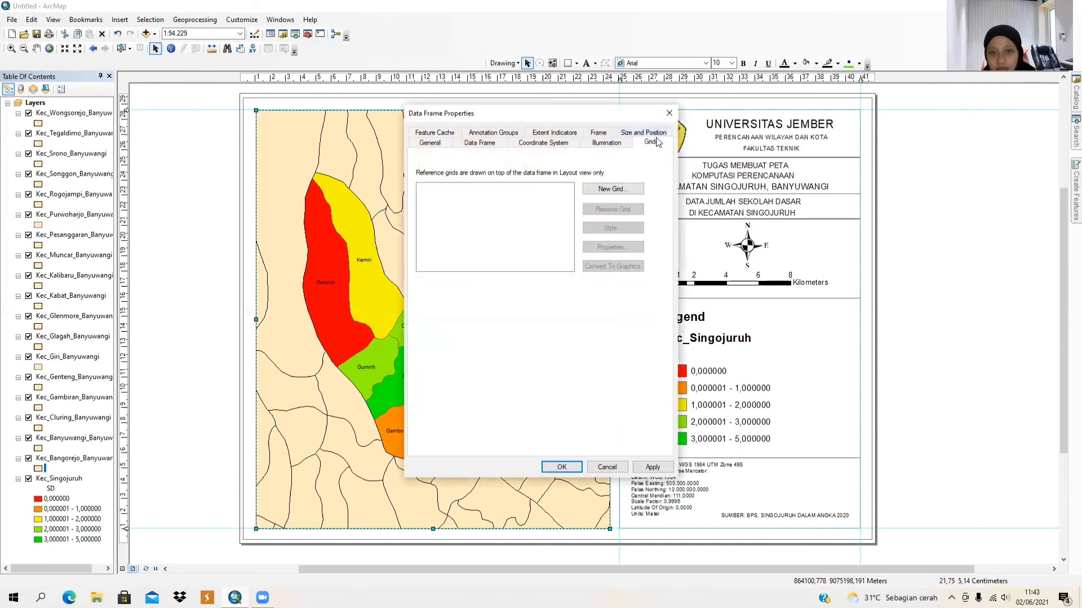
pyautogui.click(623, 189)
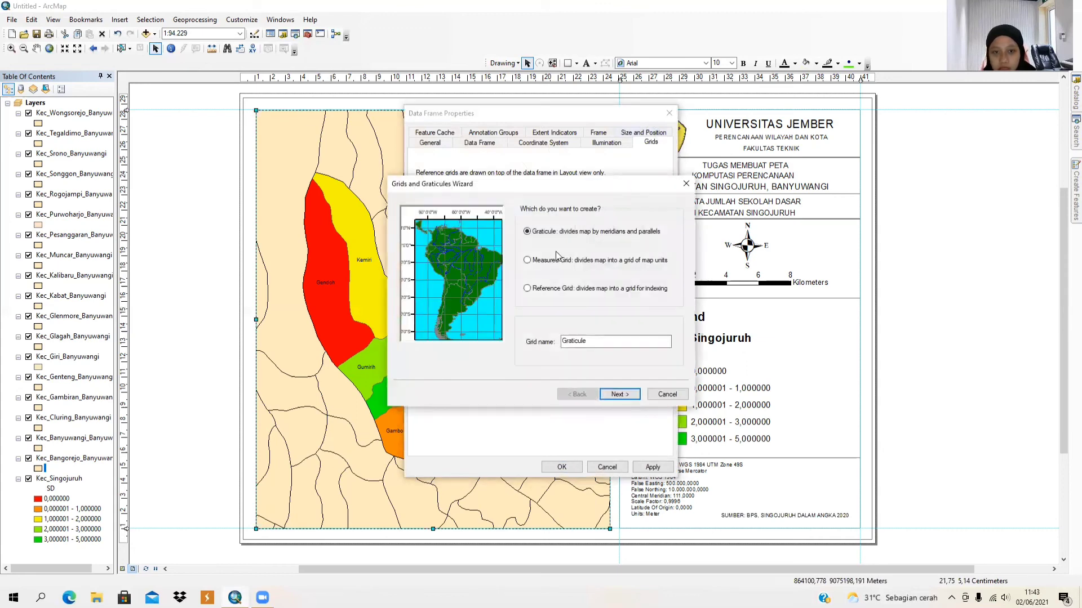
pyautogui.click(554, 263)
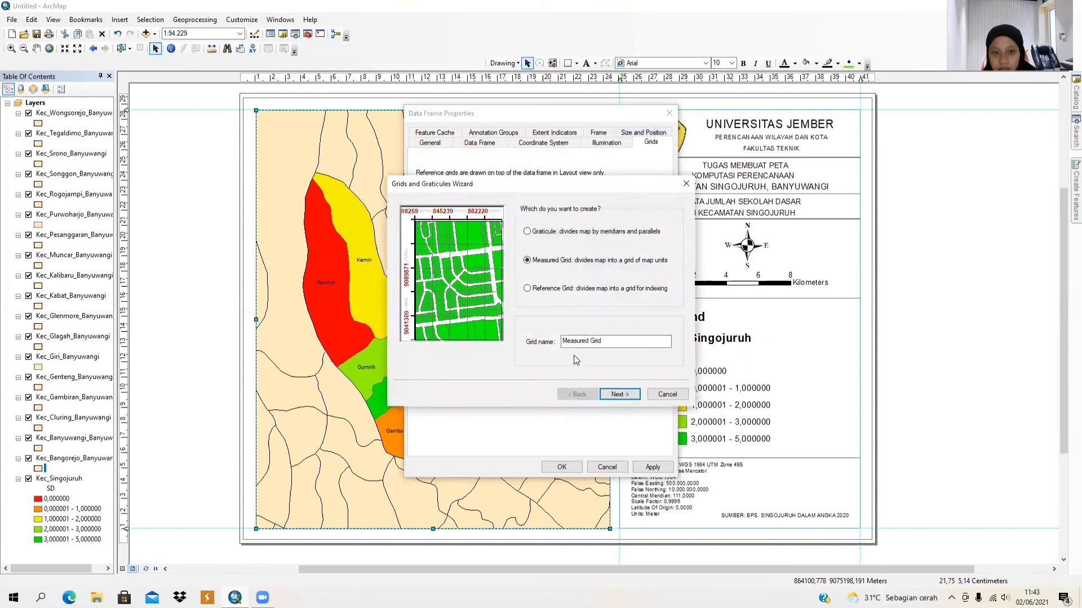
pyautogui.click(618, 394)
pyautogui.click(618, 395)
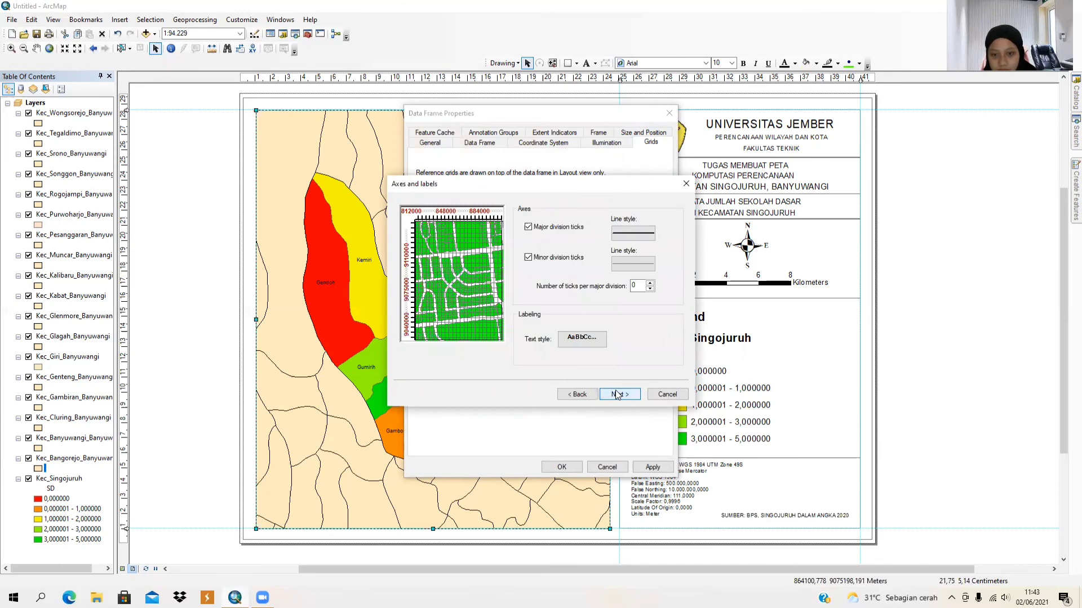
pyautogui.click(618, 394)
pyautogui.click(618, 393)
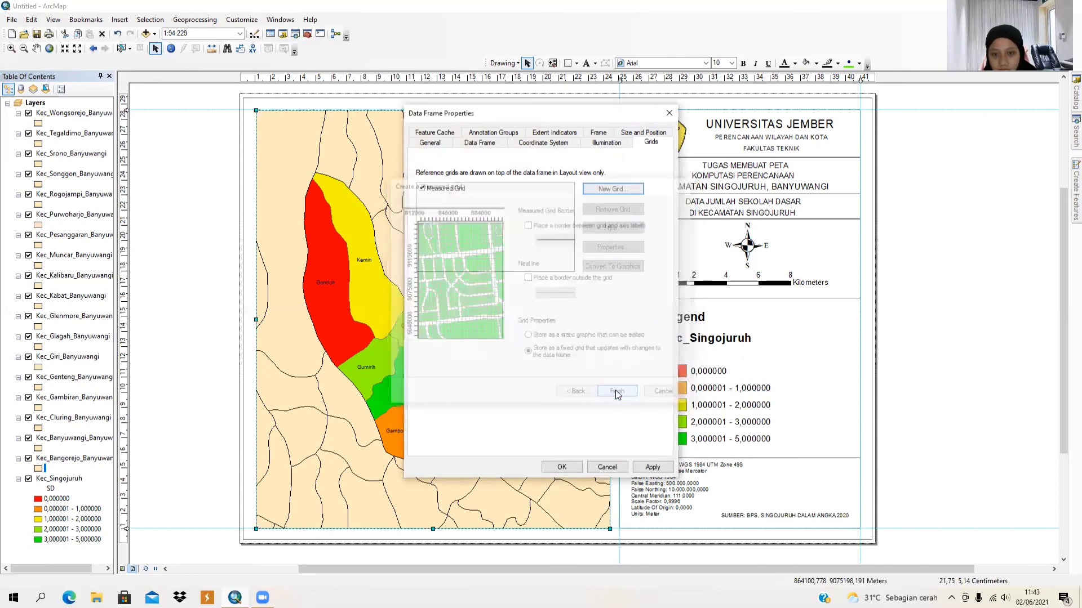
pyautogui.click(566, 467)
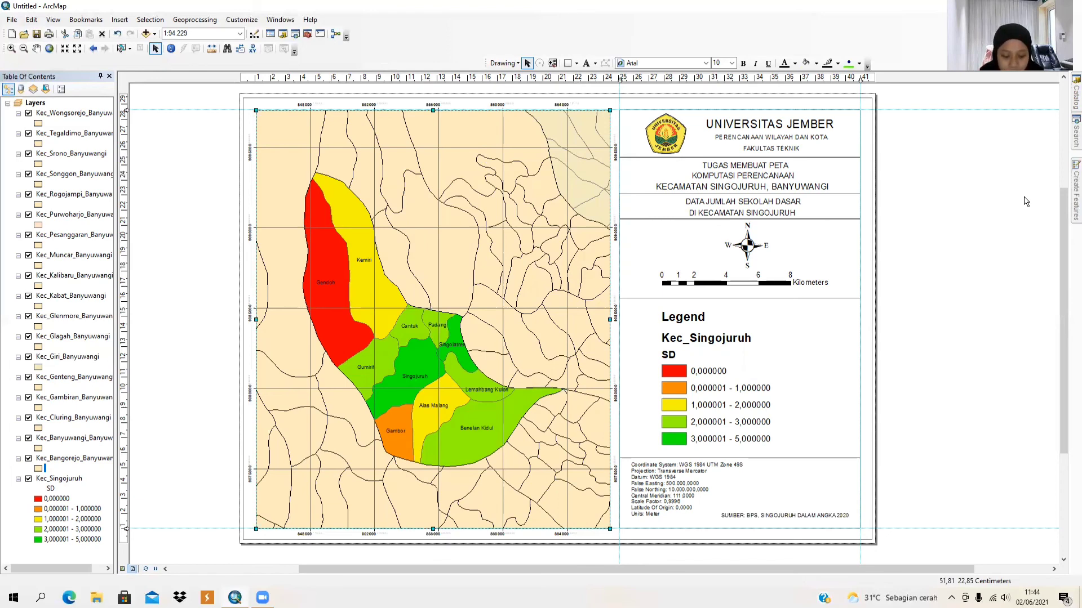
# Start exporting the map layout and name the output file SD KECAMATAN SINGOJURUH.
pyautogui.click(12, 19)
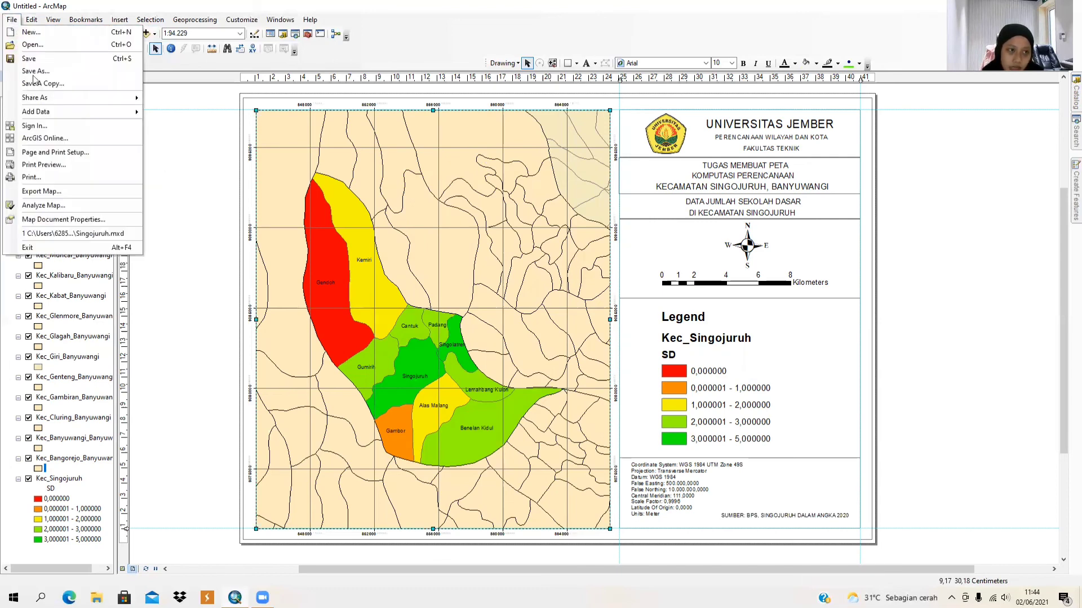
pyautogui.click(60, 192)
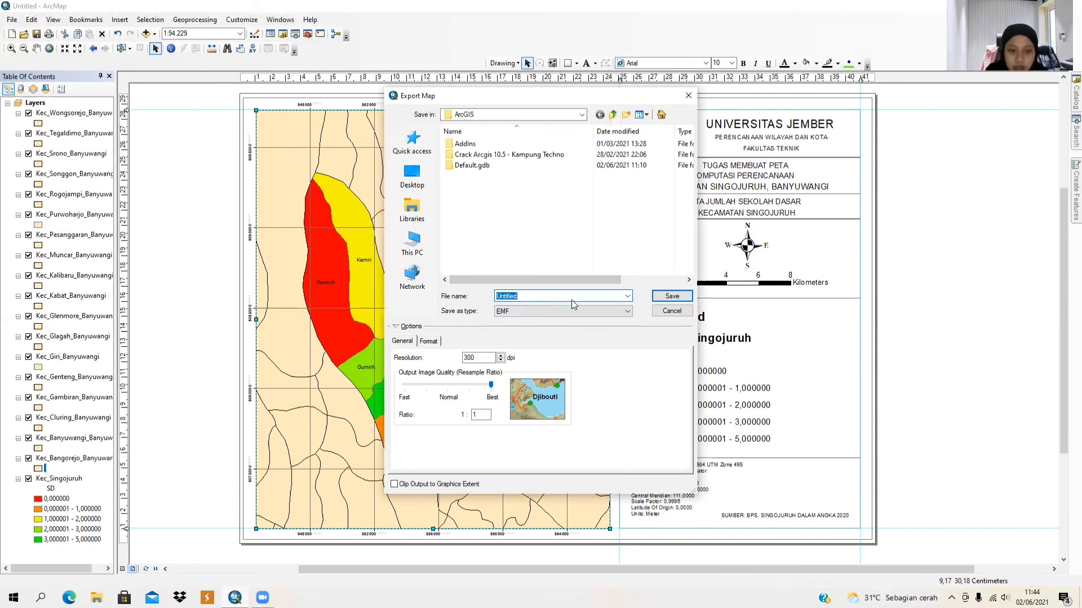
pyautogui.write('S')
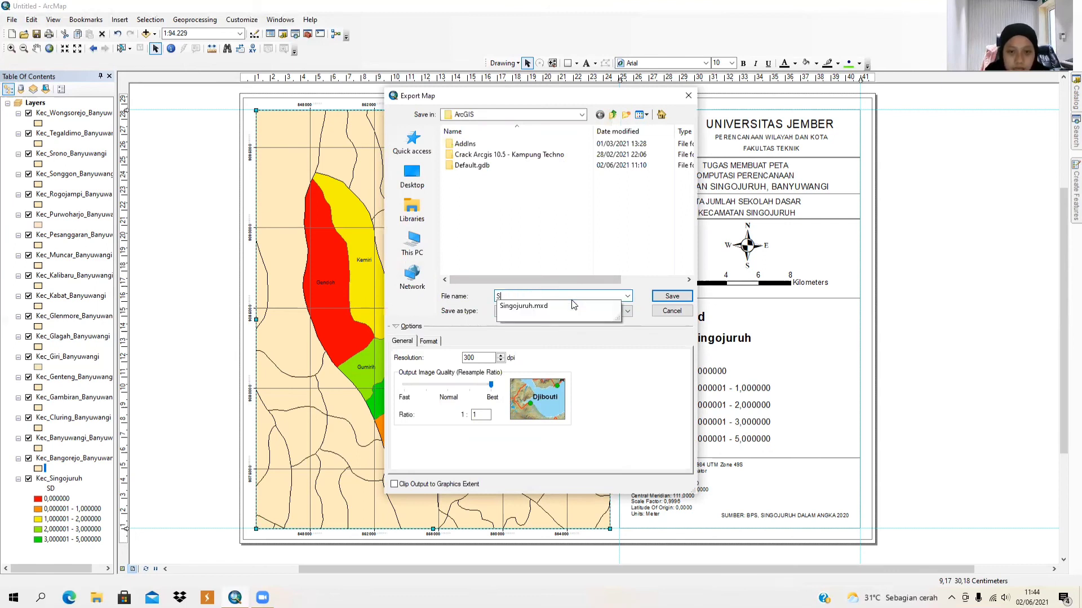
pyautogui.write('D KEC')
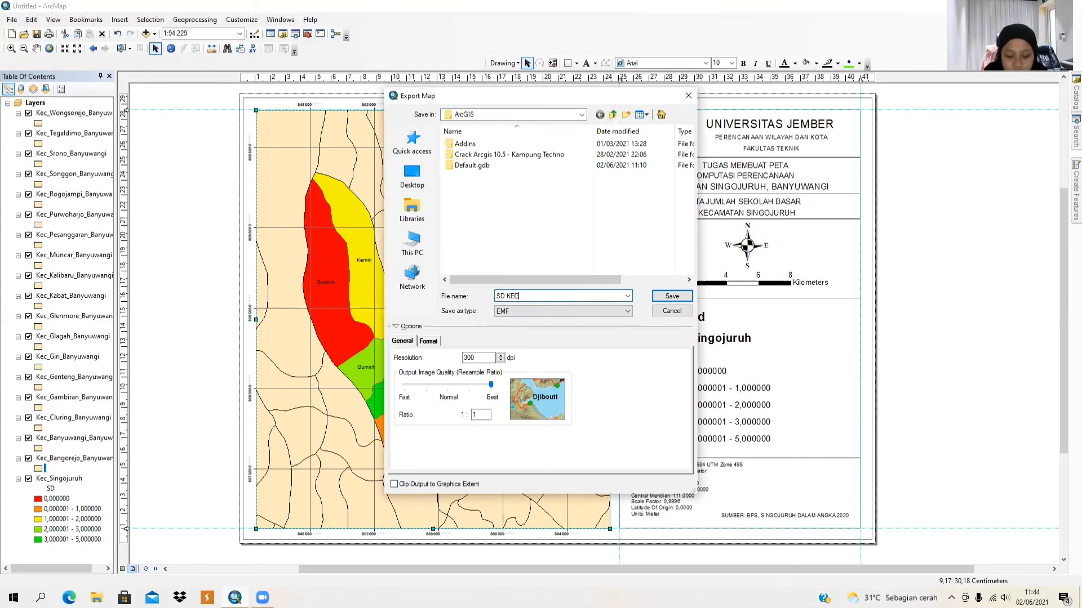
pyautogui.write('AMATAN')
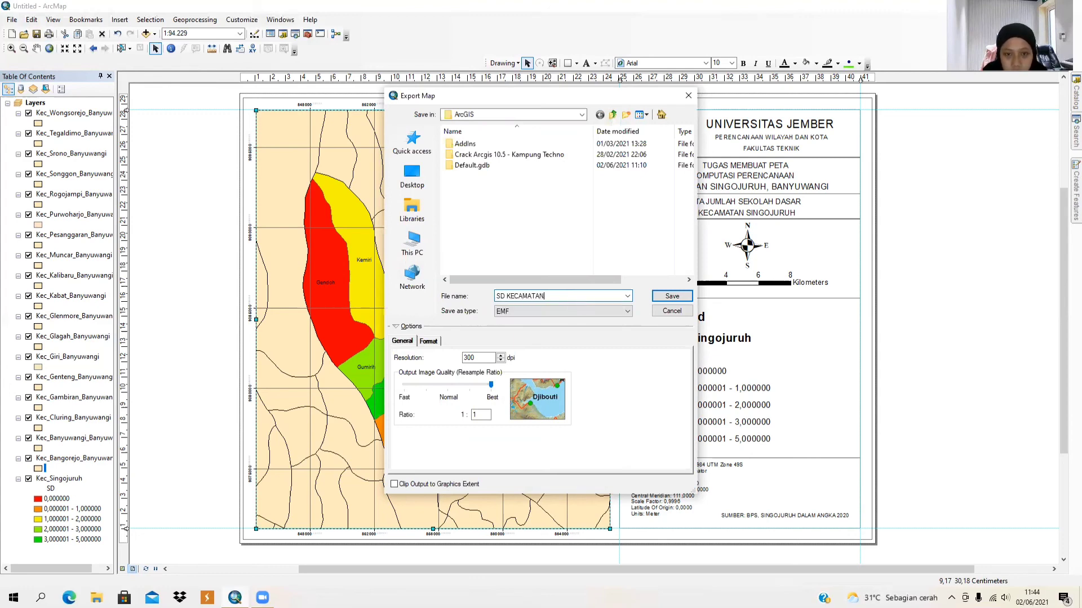
pyautogui.write(' SINGOJ')
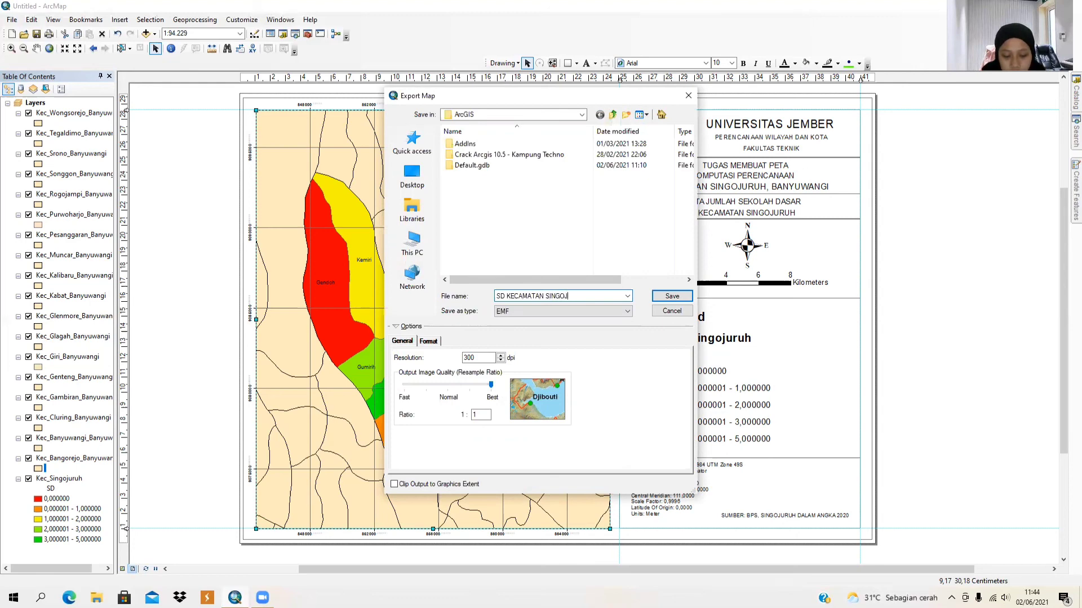
pyautogui.write('URUH')
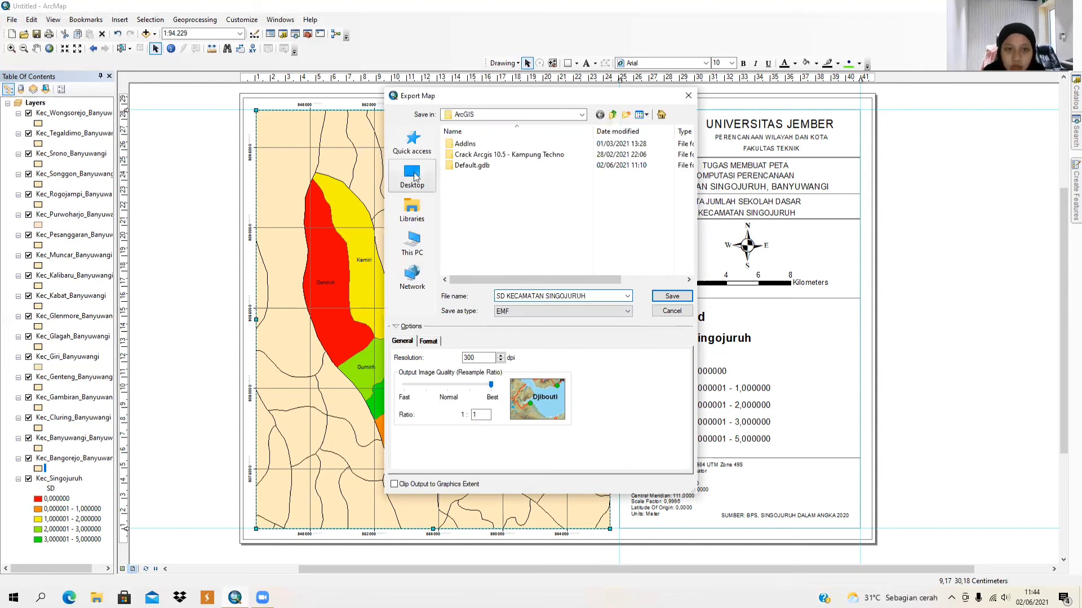
# Browse to the Libraries location and set the export file type to PDF.
pyautogui.click(427, 205)
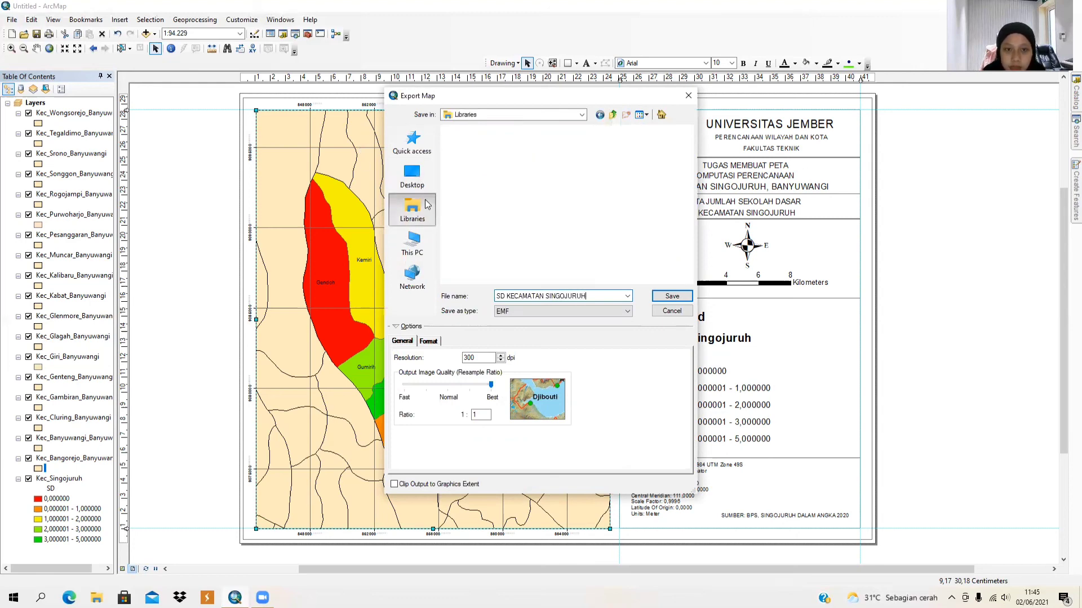
pyautogui.click(584, 149)
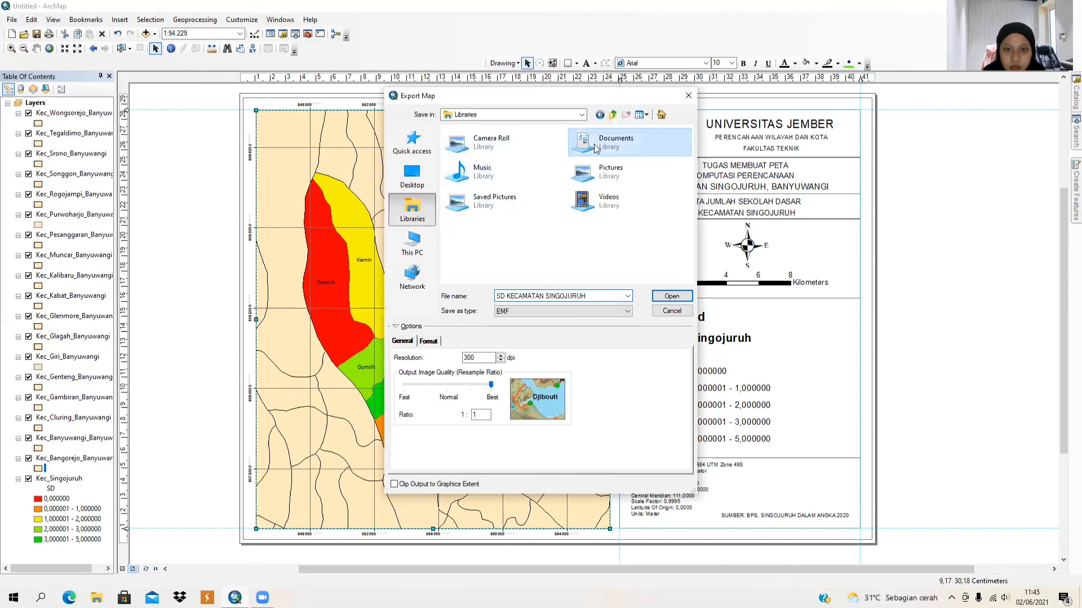
pyautogui.click(530, 311)
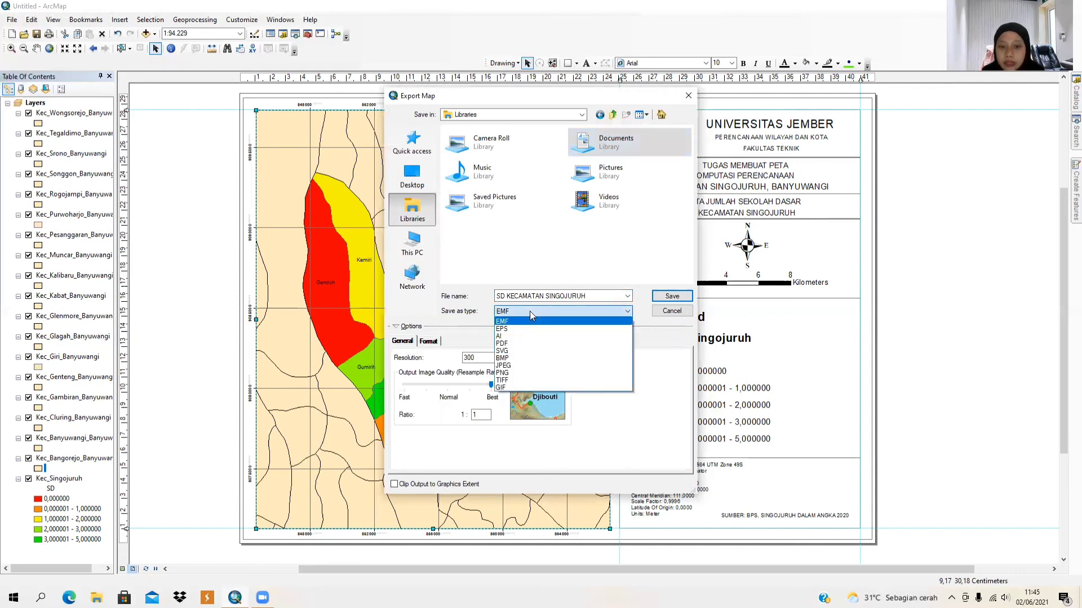
pyautogui.click(534, 345)
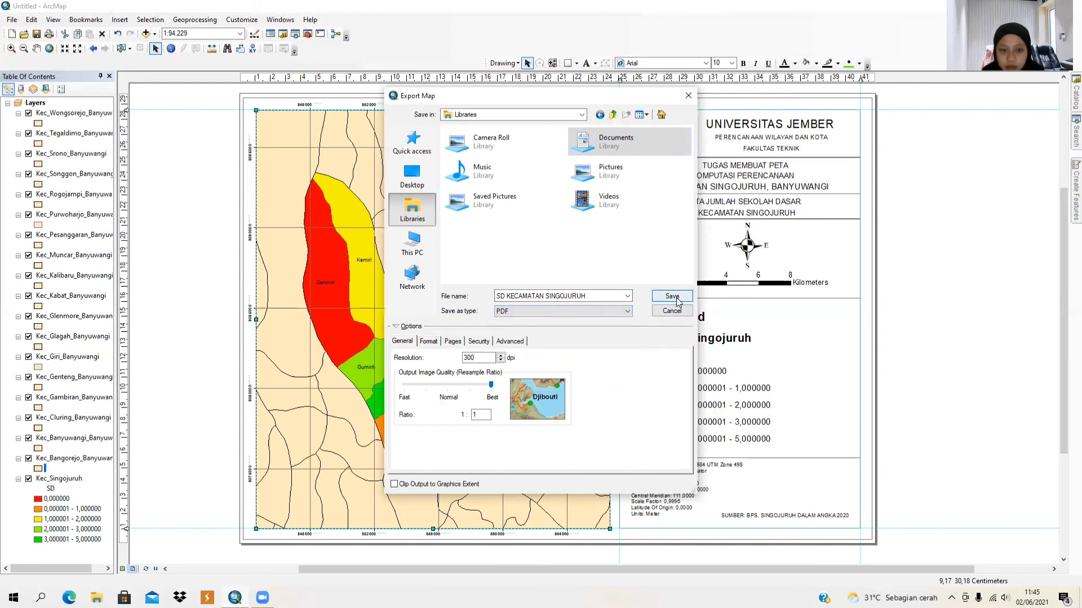
# Check the PDF format options, keeping the RGB colorspace, and try to save the export in Libraries.
pyautogui.click(433, 346)
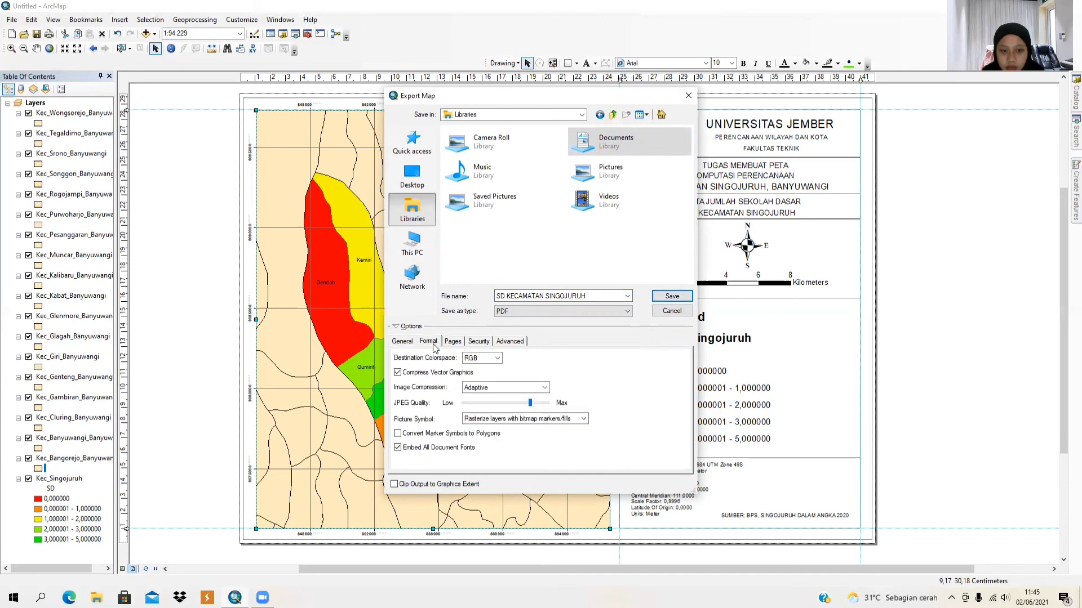
pyautogui.click(499, 359)
pyautogui.click(500, 360)
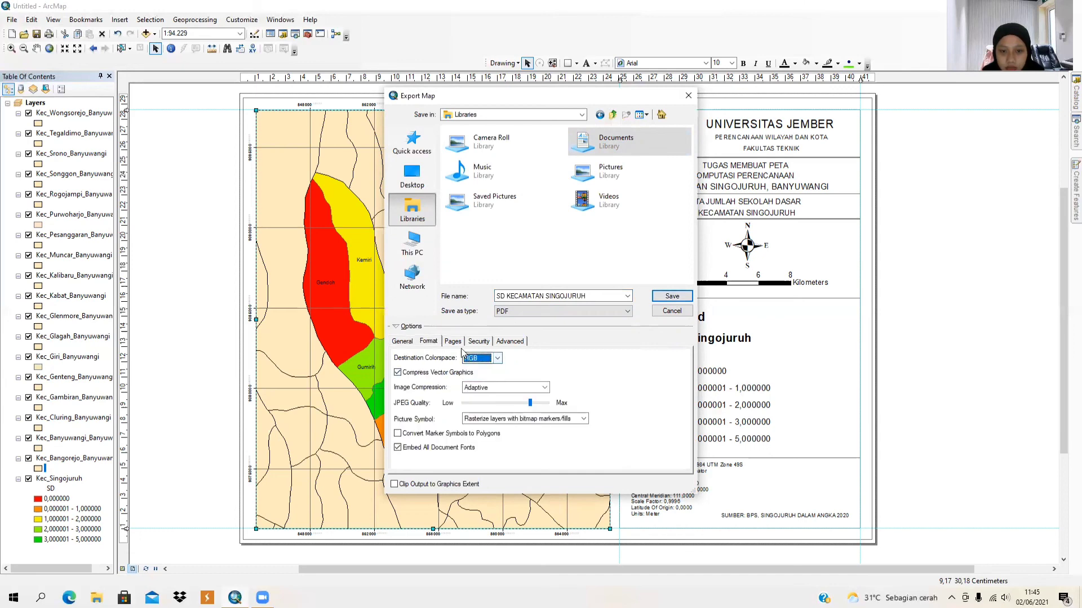
pyautogui.click(669, 297)
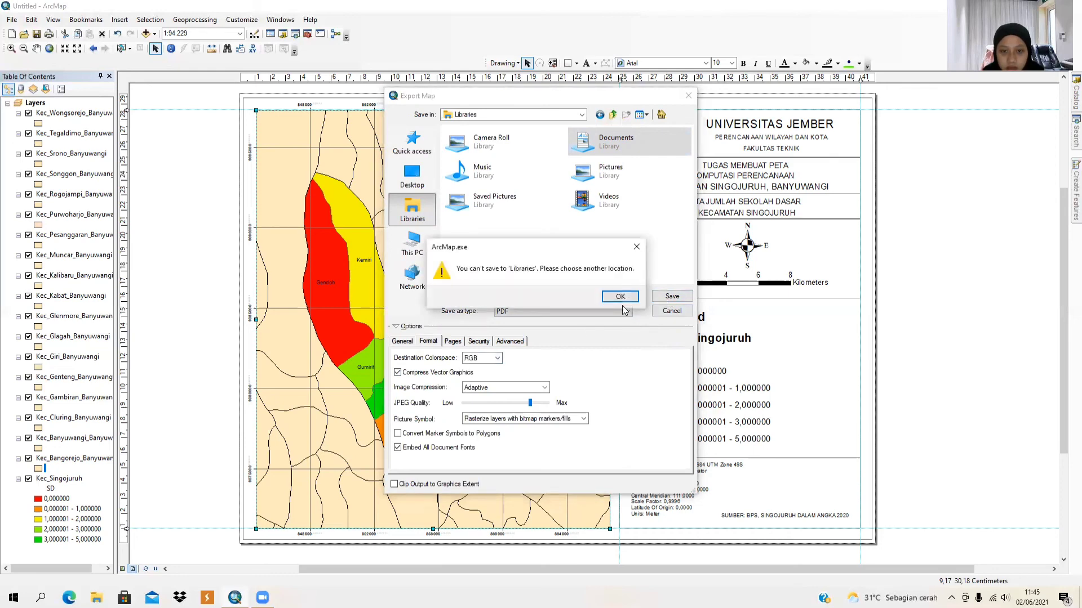
pyautogui.click(620, 297)
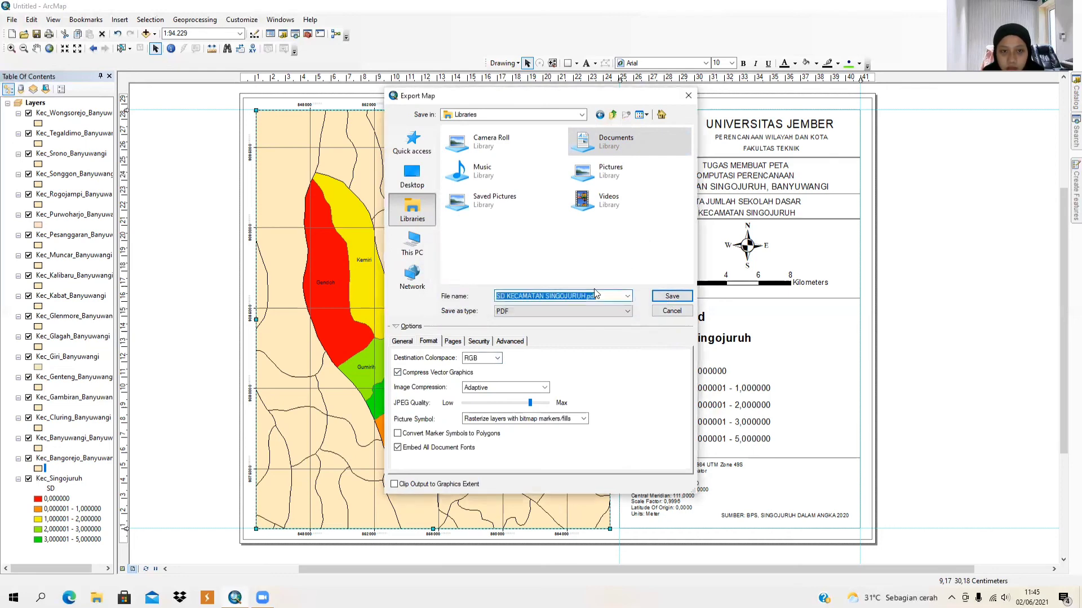
# Change the save location to Desktop and export the map there as a PDF.
pyautogui.click(411, 175)
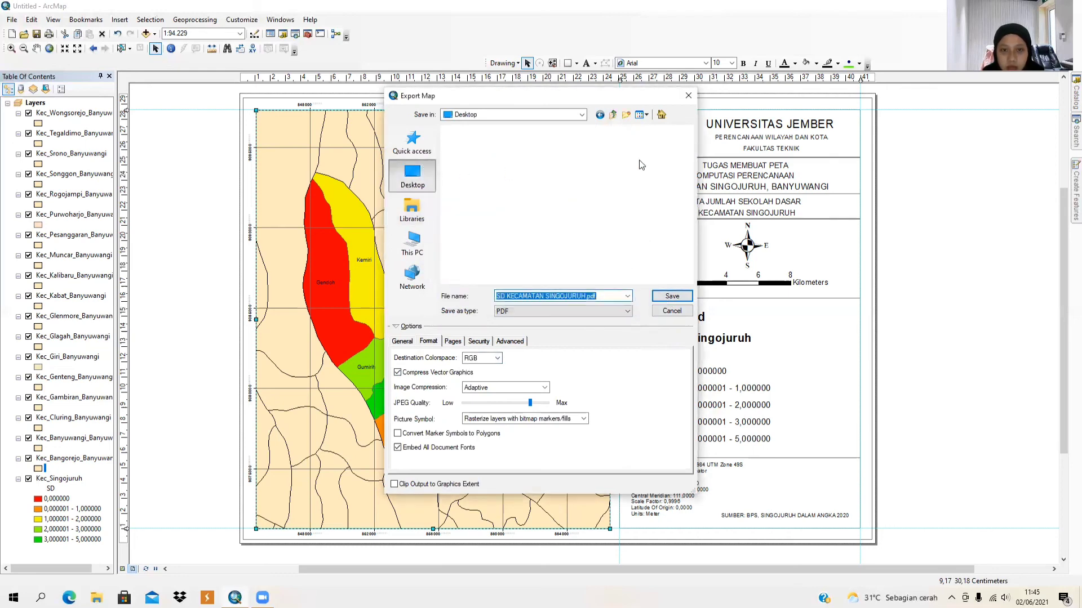
pyautogui.click(676, 296)
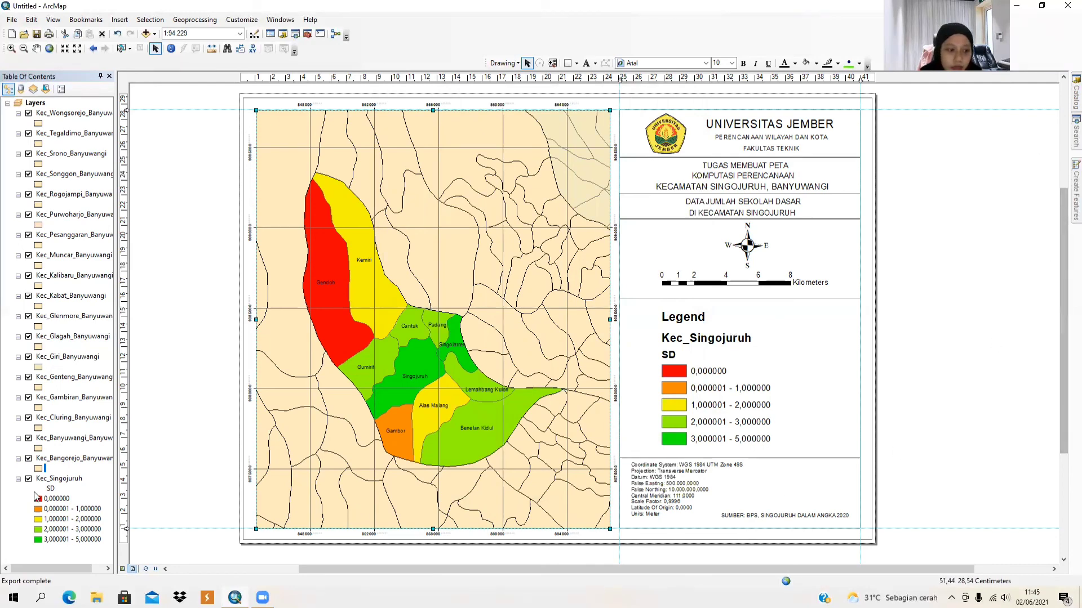
# Open the exported SD KECAMATAN SINGOJURUH PDF from the desktop and maximize its window to check the layout.
pyautogui.press('super+d')
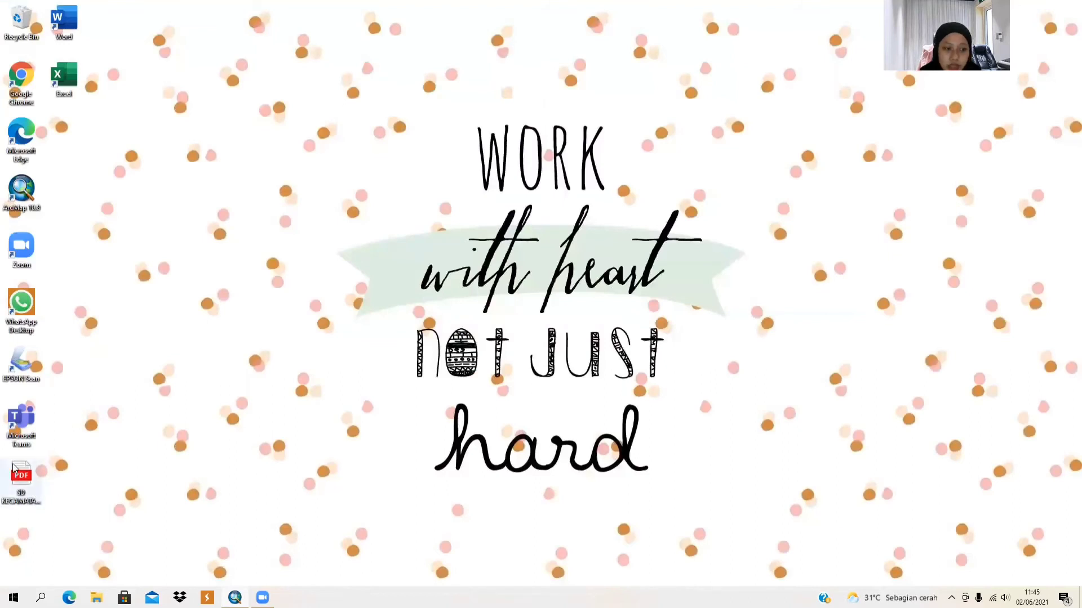
pyautogui.doubleClick(27, 487)
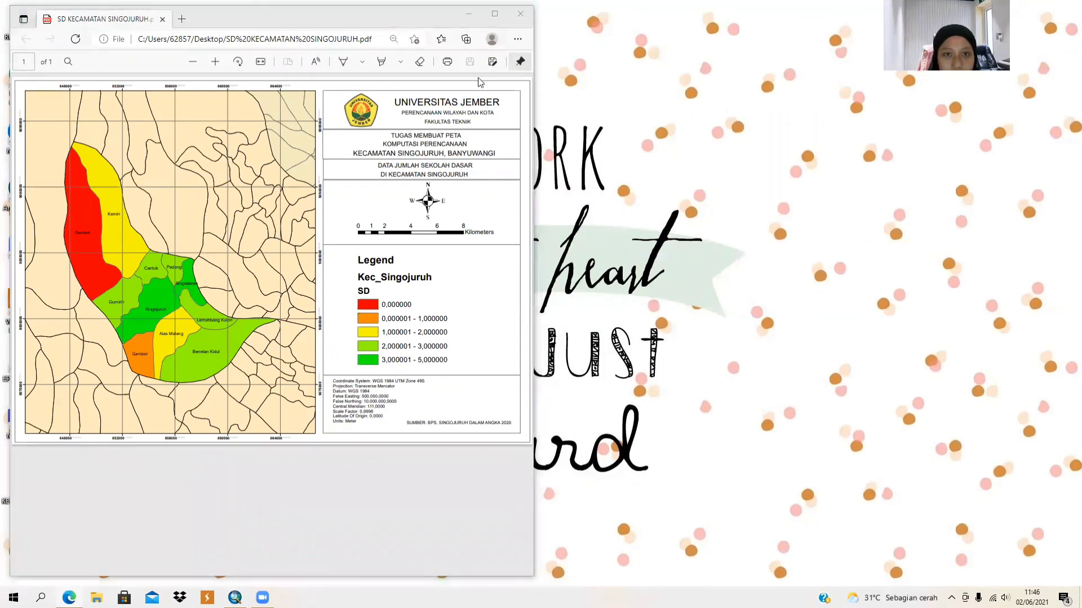
pyautogui.click(494, 14)
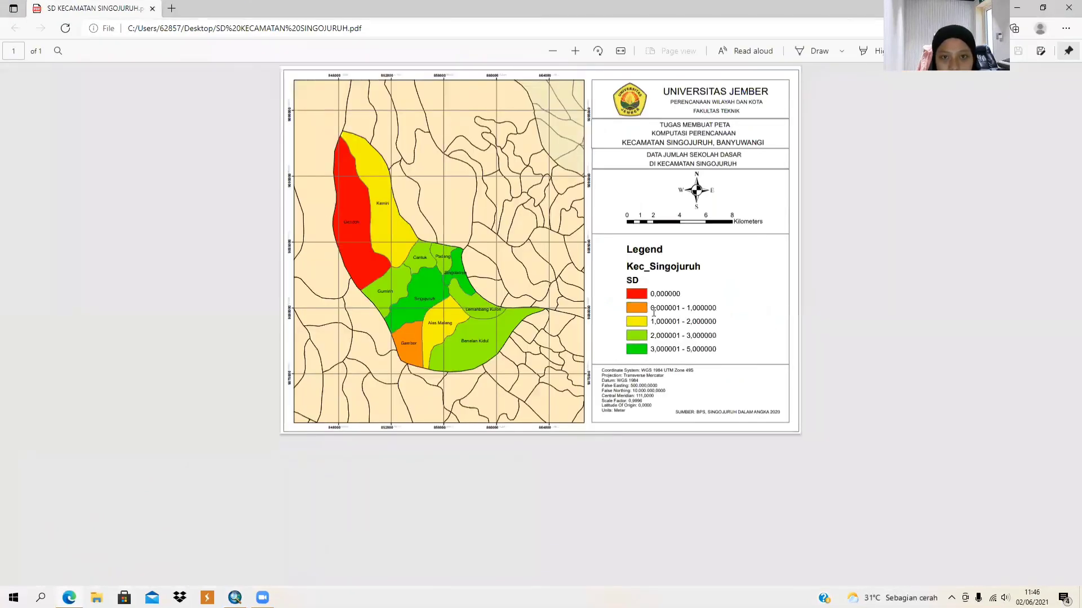